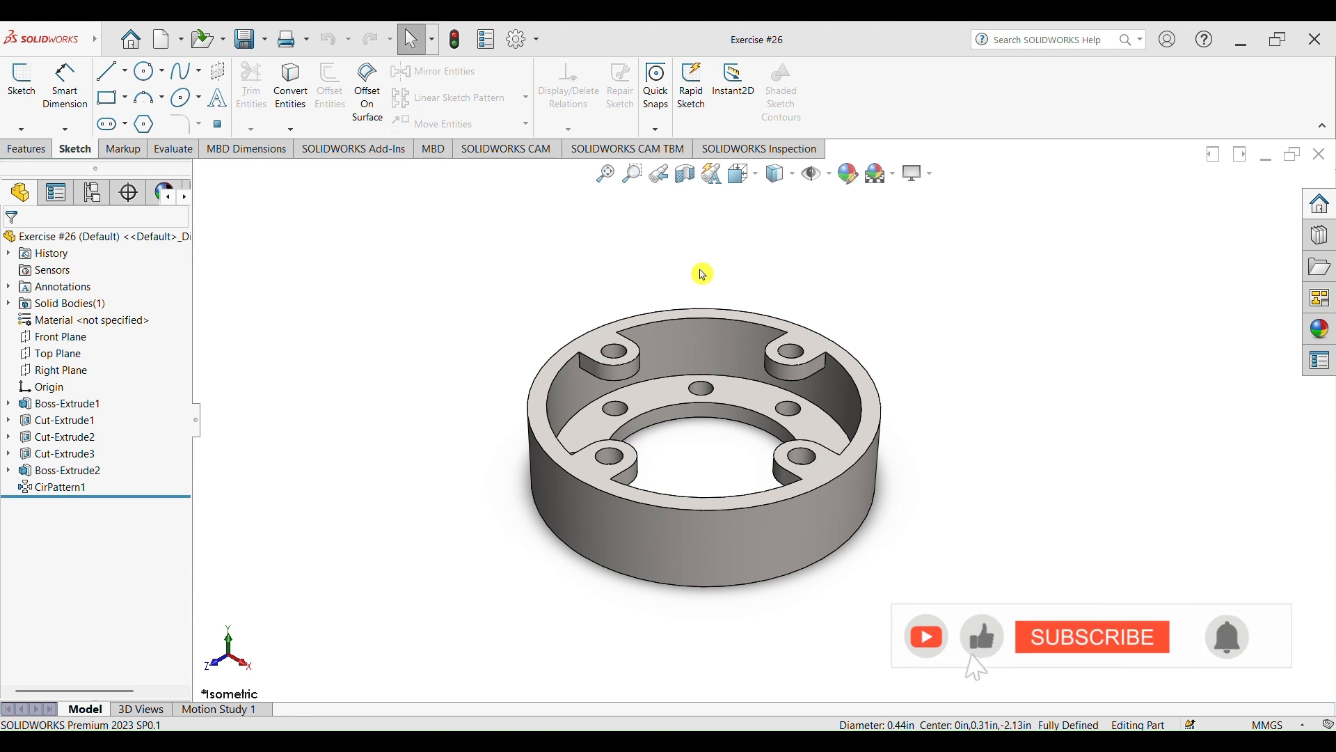
Examine the finished ring model from several angles and review the dimensions on its reference drawing
middle_drag(1004, 529, 1023, 459)
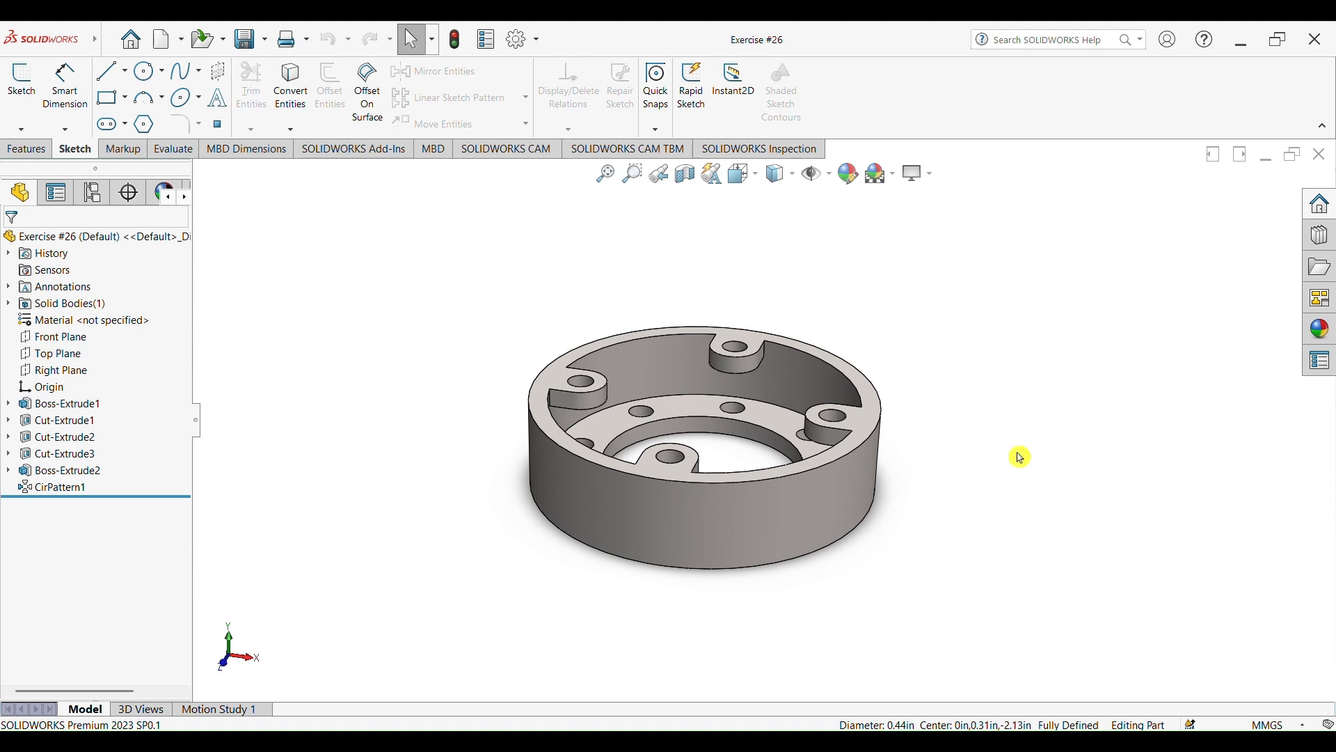
mouse_move(1023, 453)
middle_down()
mouse_move(1023, 403)
mouse_move(1028, 432)
middle_up()
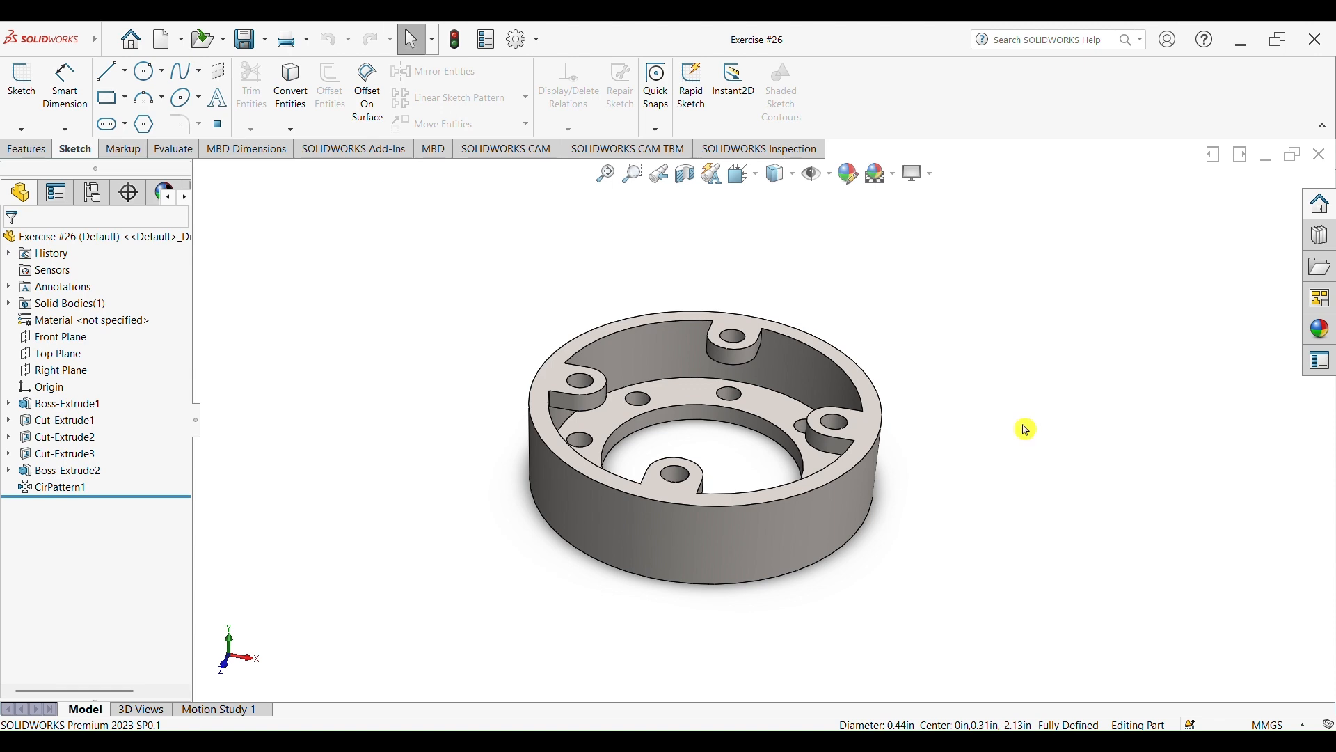
middle_drag(1000, 422, 1012, 485)
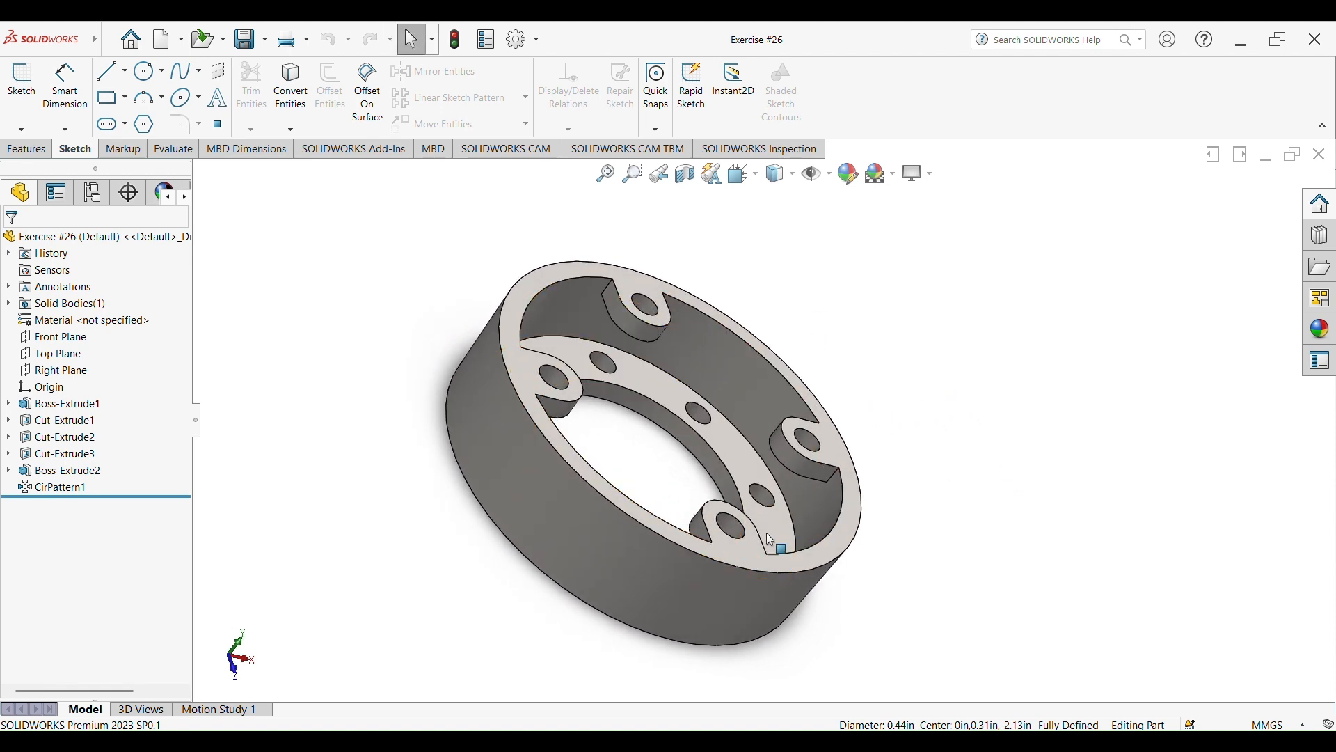
middle_drag(891, 436, 888, 432)
mouse_move(867, 384)
middle_down()
mouse_move(939, 437)
mouse_move(895, 457)
mouse_move(859, 364)
middle_up()
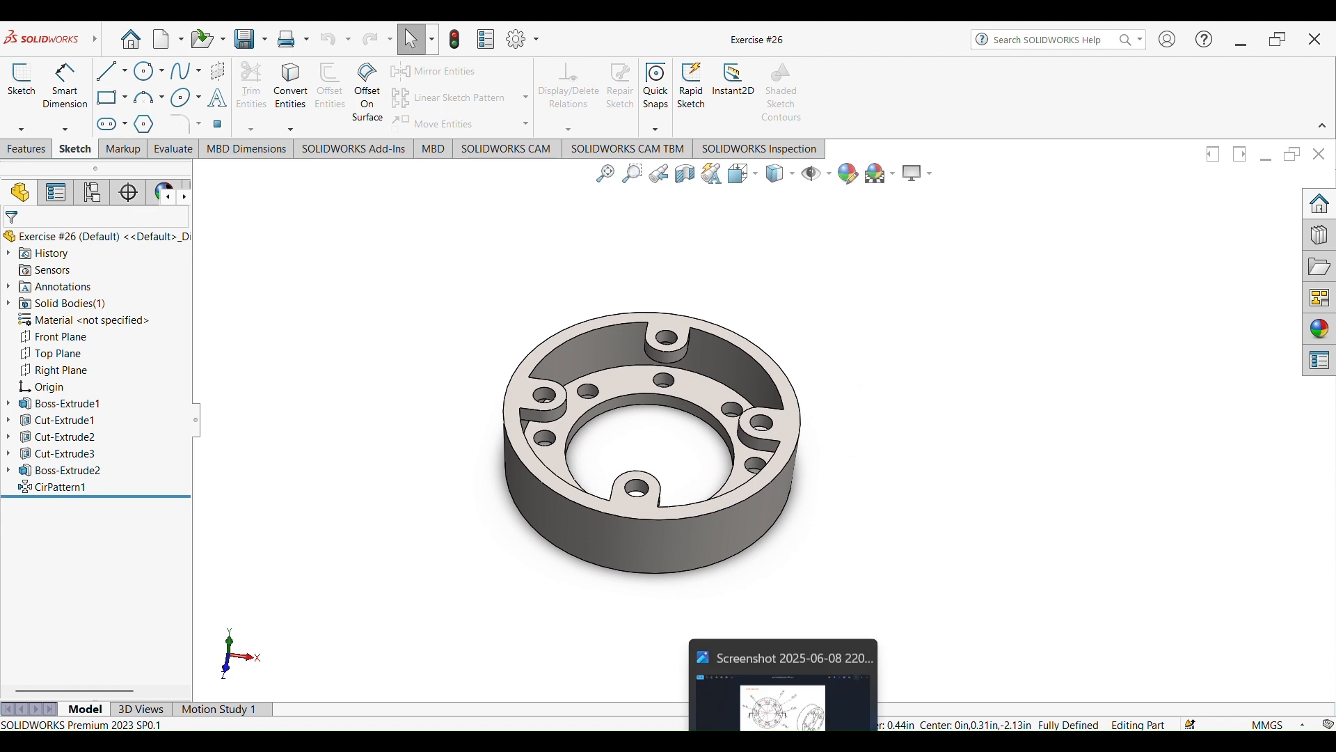
click(784, 699)
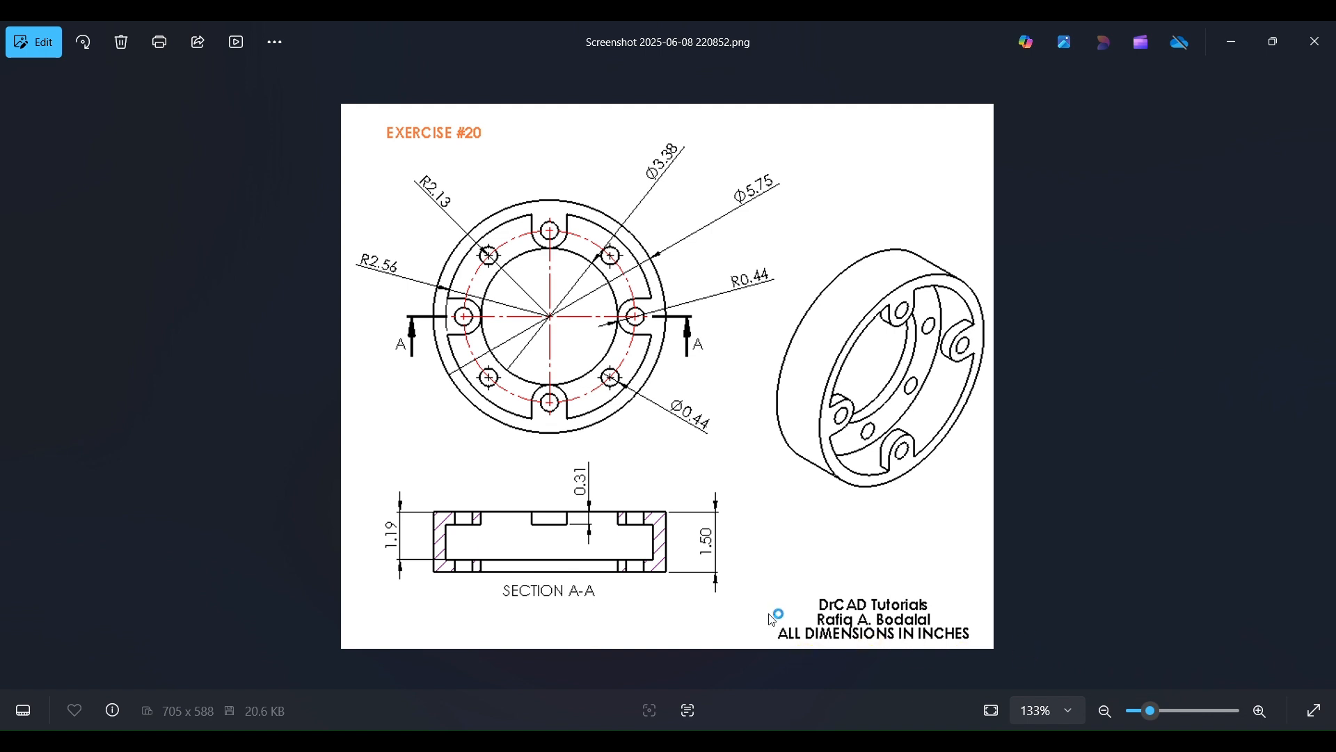
click(1232, 41)
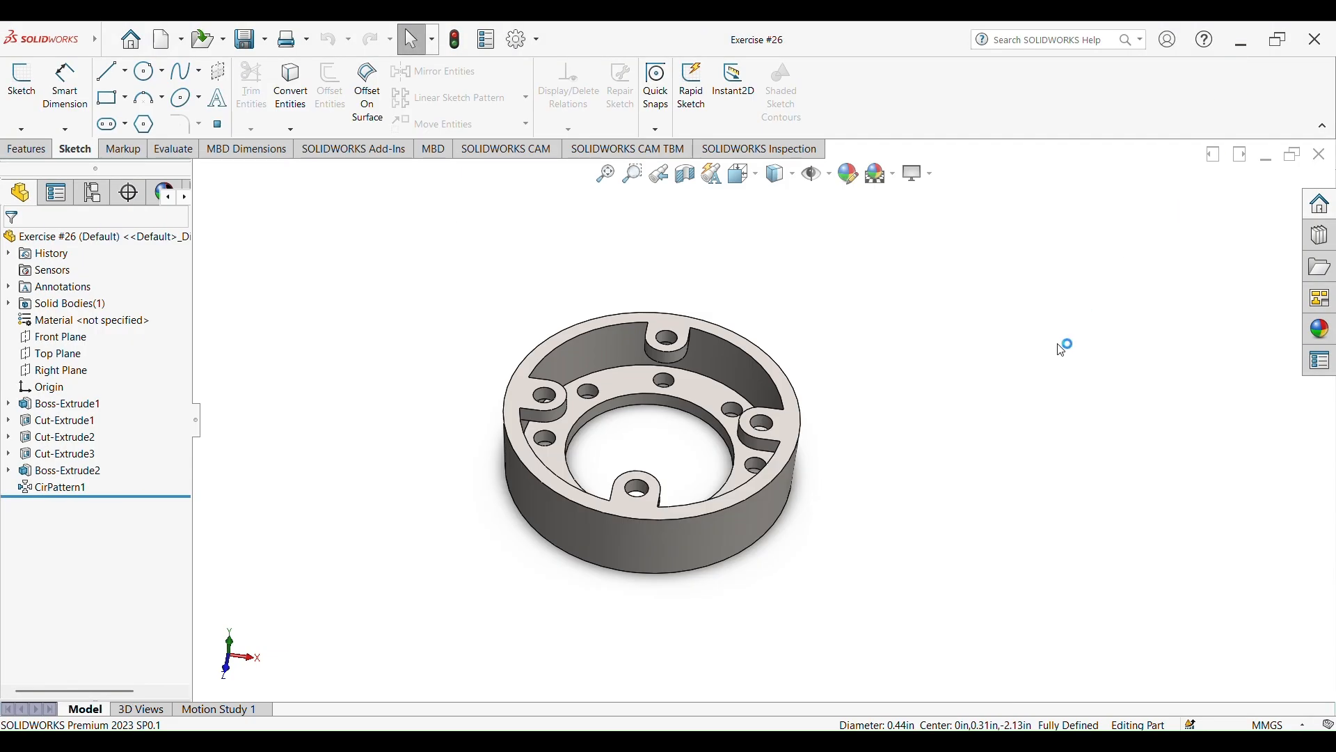
middle_drag(909, 483, 686, 278)
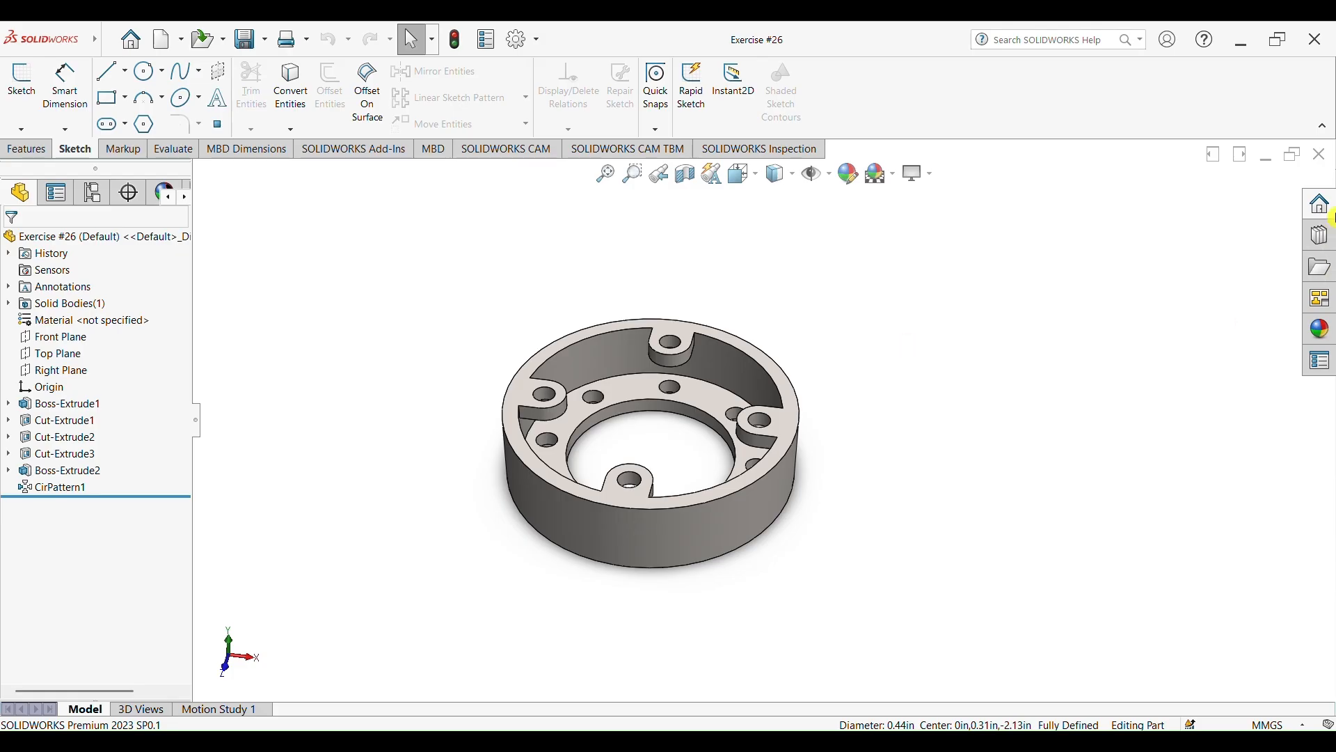
Close the finished model and create a new part with a plain white background
click(1320, 154)
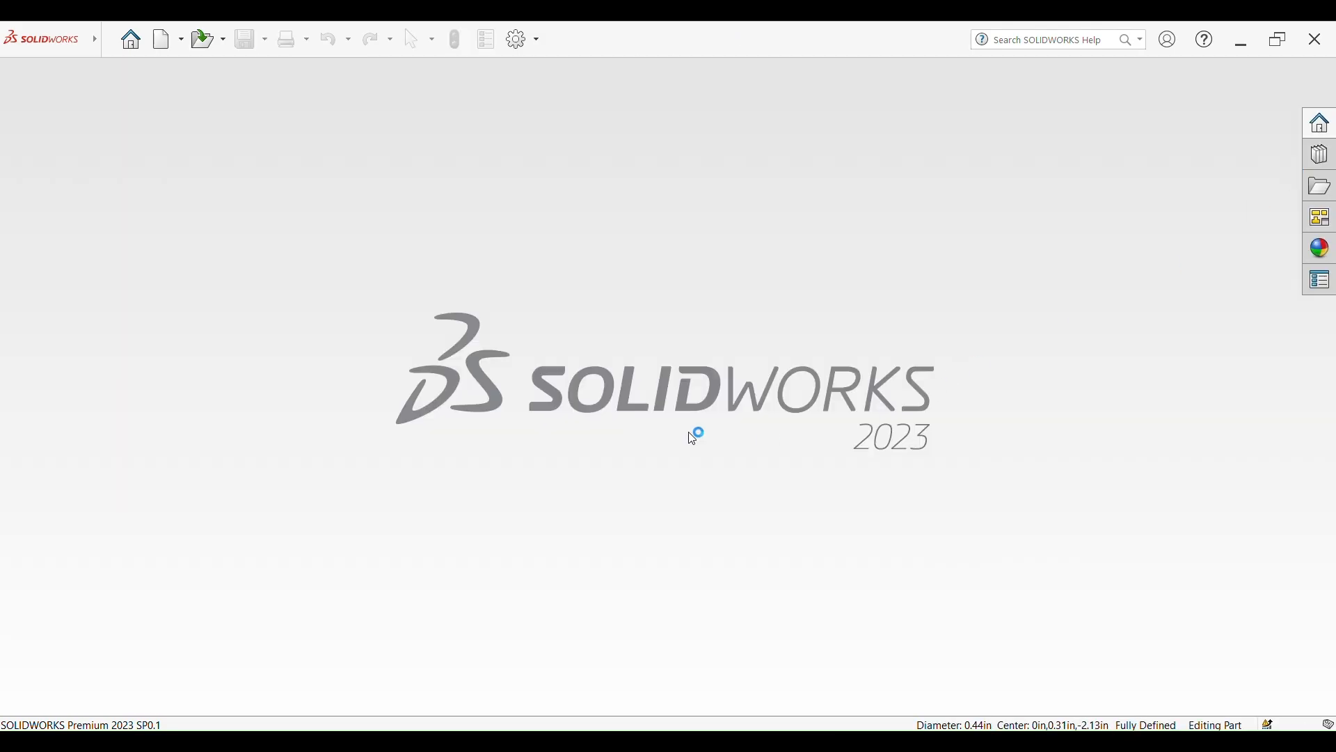
click(165, 40)
double_click(490, 338)
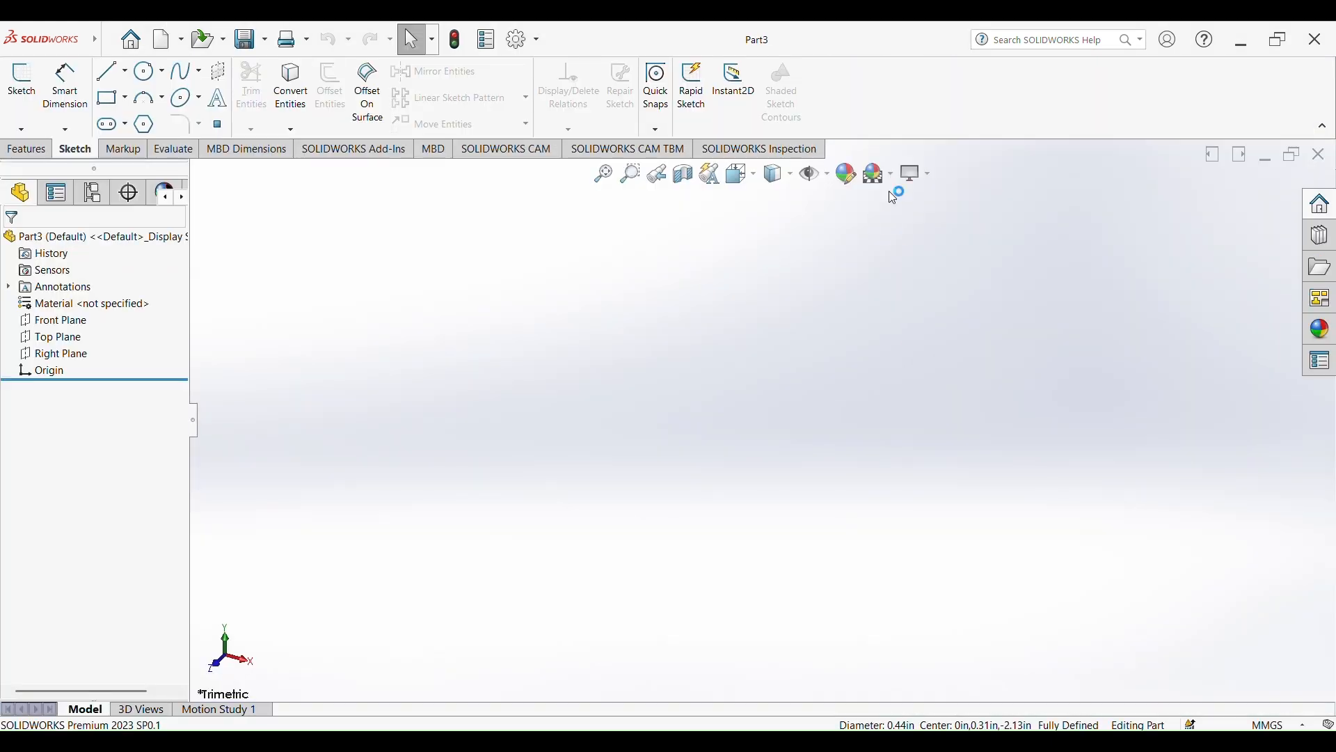
click(891, 176)
click(898, 211)
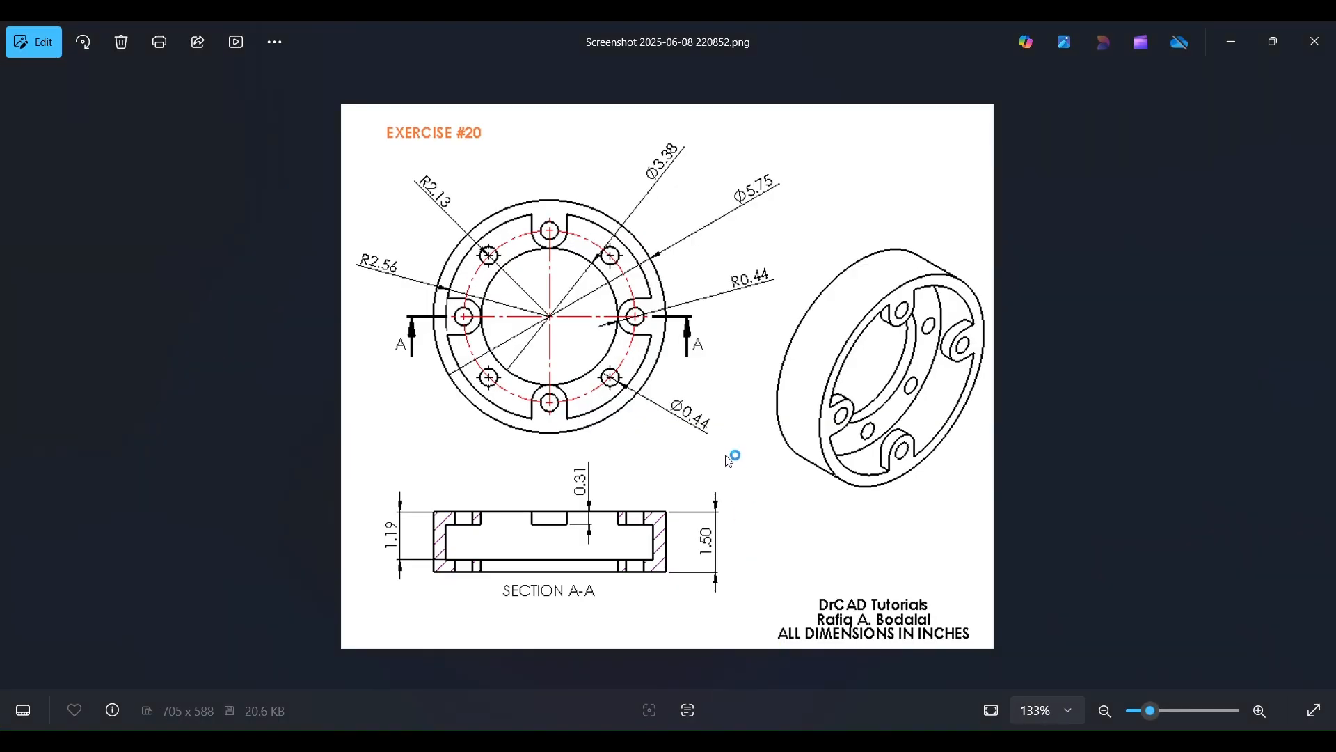
Copy the reference drawing from the image viewer, paste it into the new SOLIDWORKS part, and size it beside the modelling area
key(ctrl+c)
click(1233, 42)
key(ctrl+v)
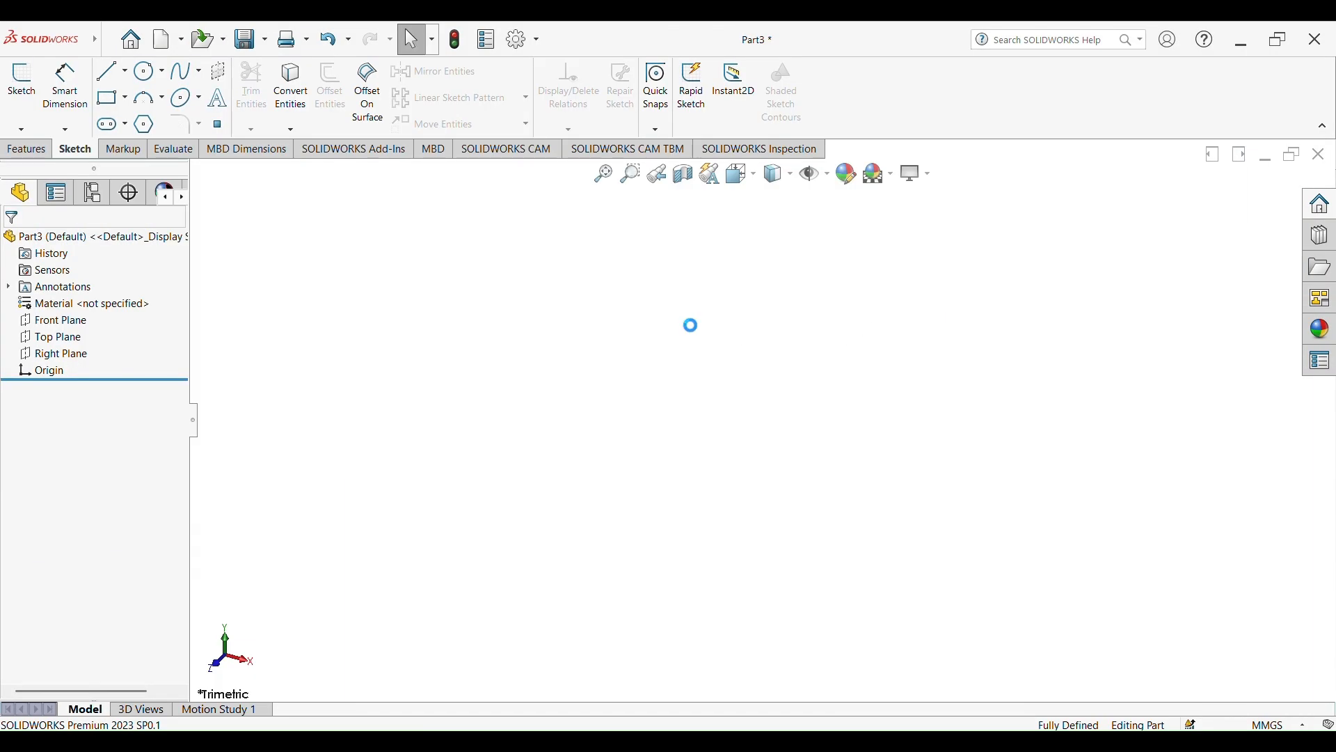
drag(309, 301, 315, 302)
drag(642, 420, 660, 428)
Set the part's unit system to IPS (inch, pound, second) to match the reference drawing
scroll(626, 423, down, 1)
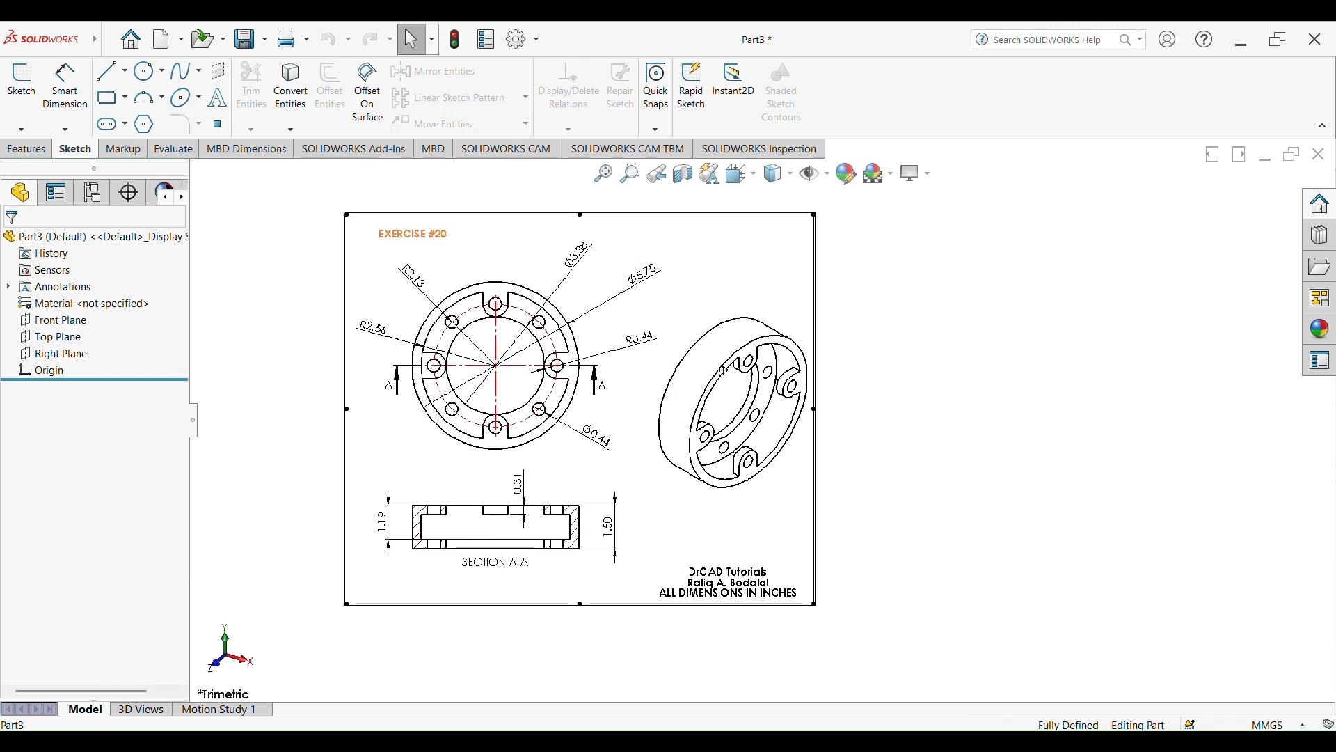
scroll(729, 532, down, 3)
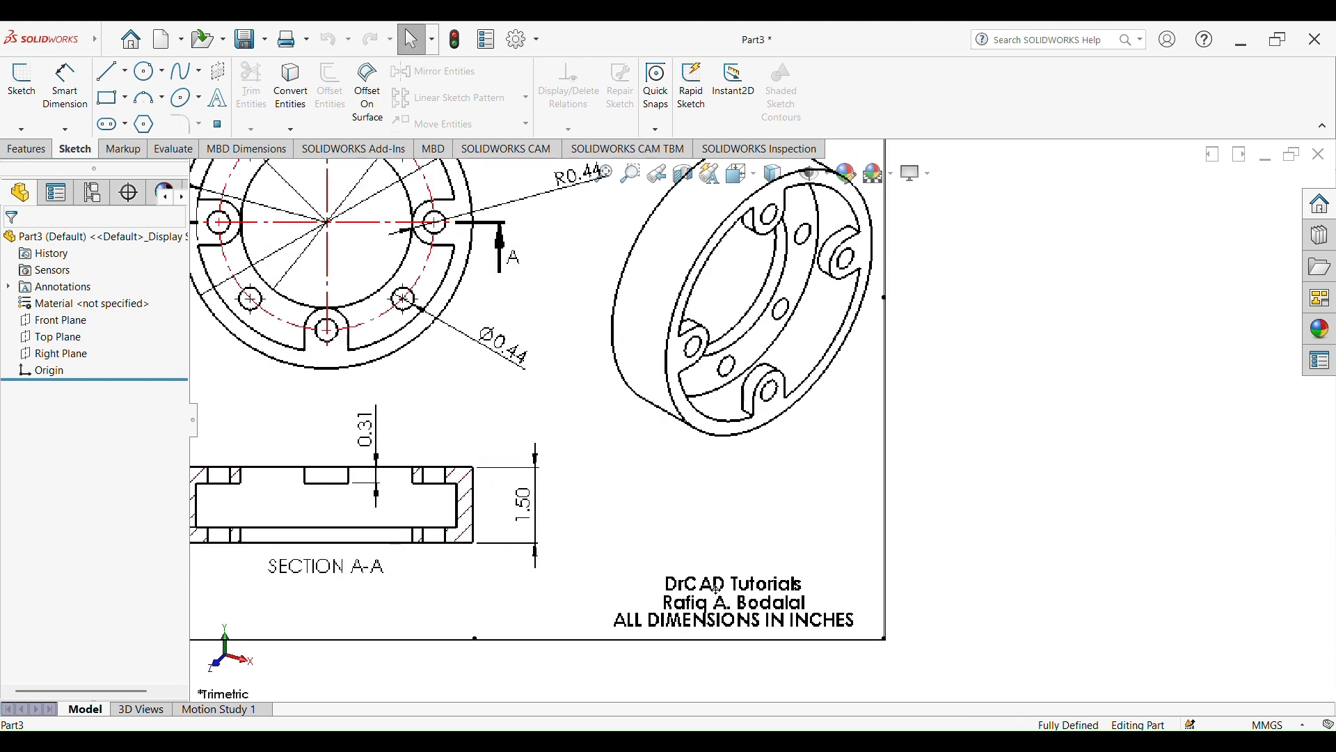
scroll(766, 399, up, 3)
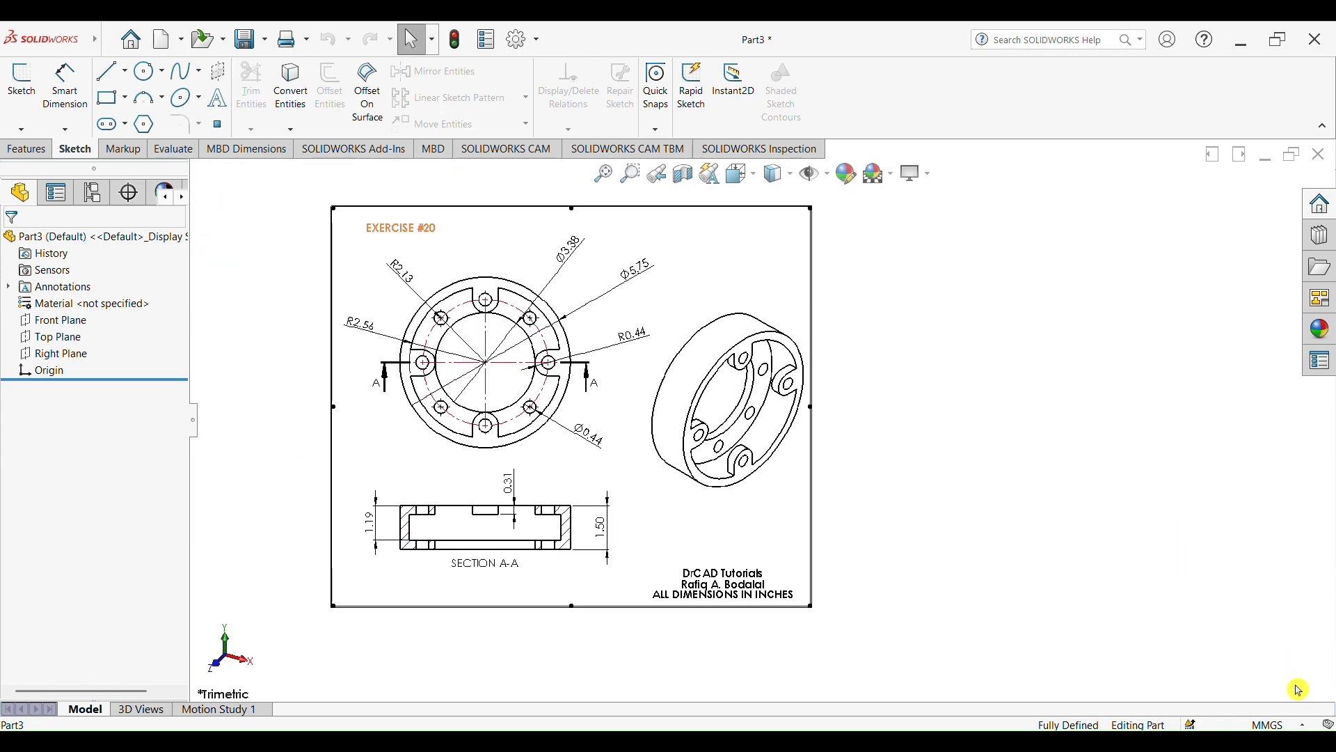
click(1303, 727)
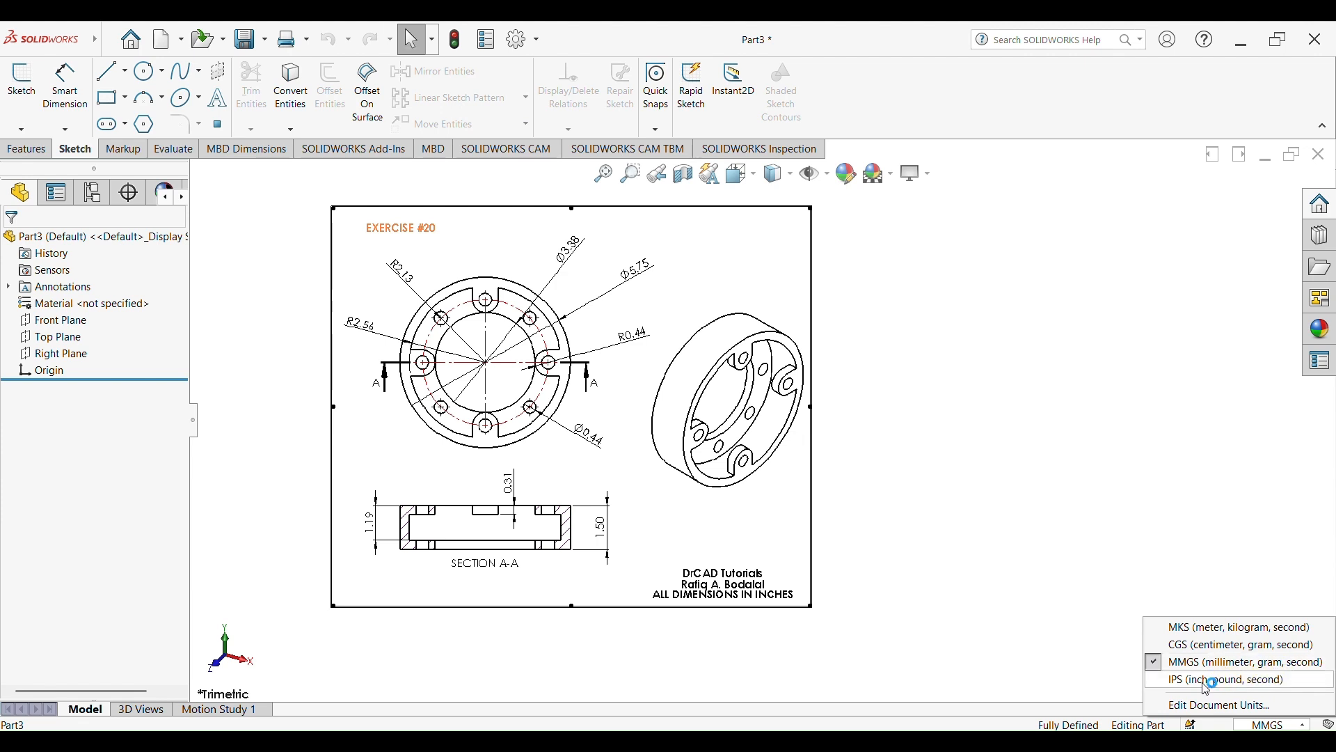
click(1288, 684)
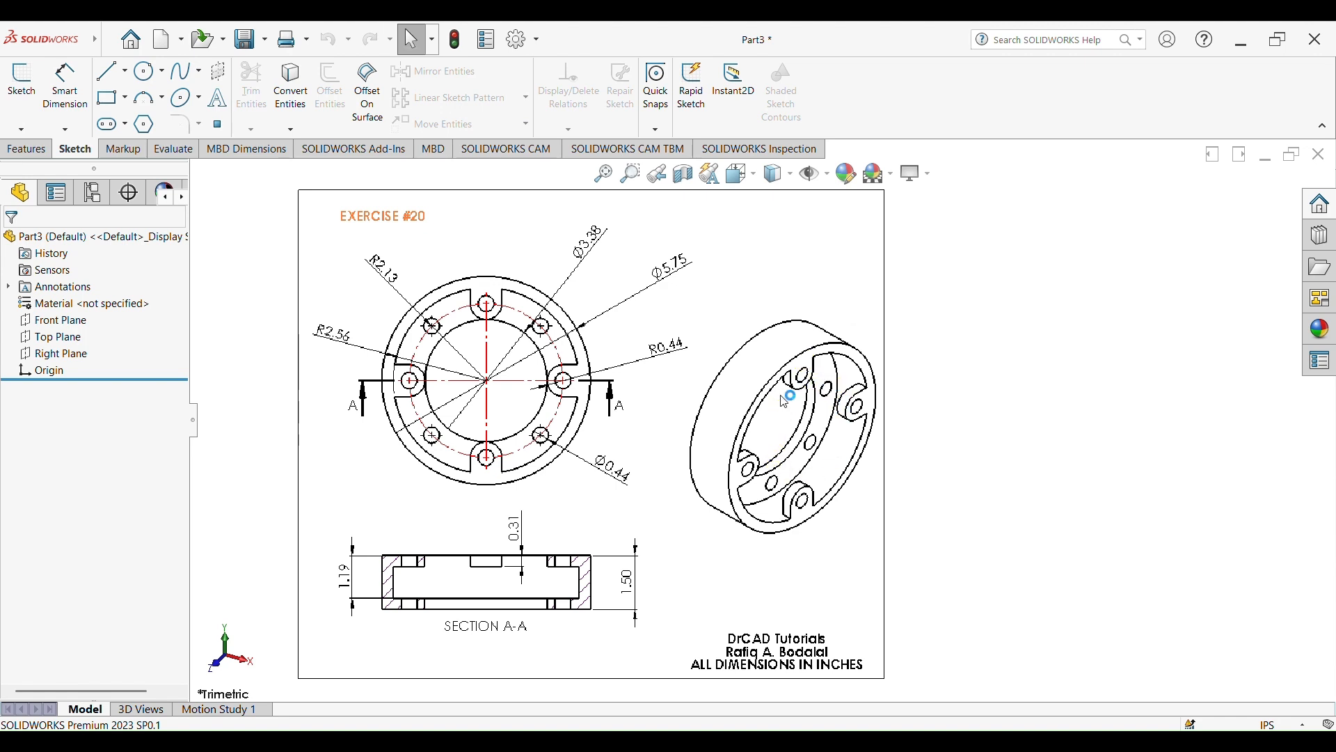
Start a sketch on the Top Plane and draw a circle centred on the origin, about 5.00 in in diameter
scroll(897, 439, up, 5)
scroll(1037, 445, down, 2)
scroll(1041, 445, down, 1)
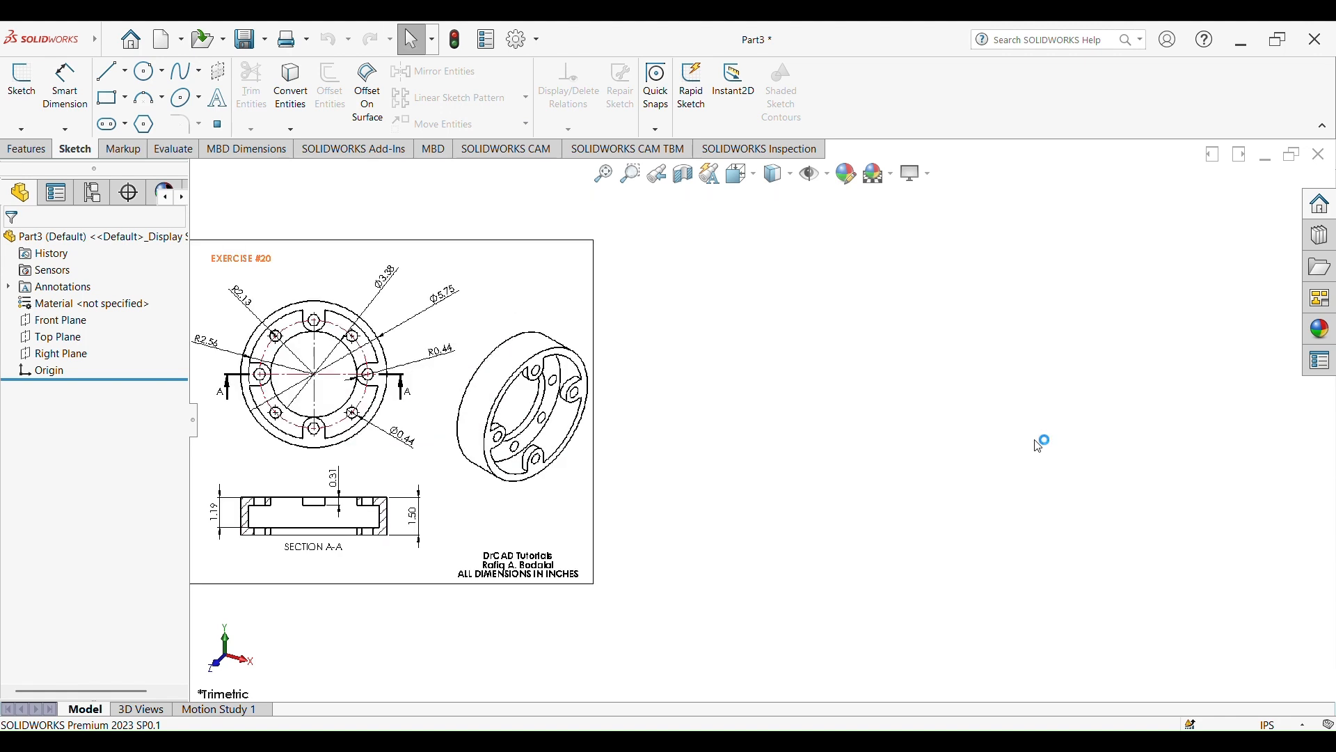
click(57, 337)
click(84, 317)
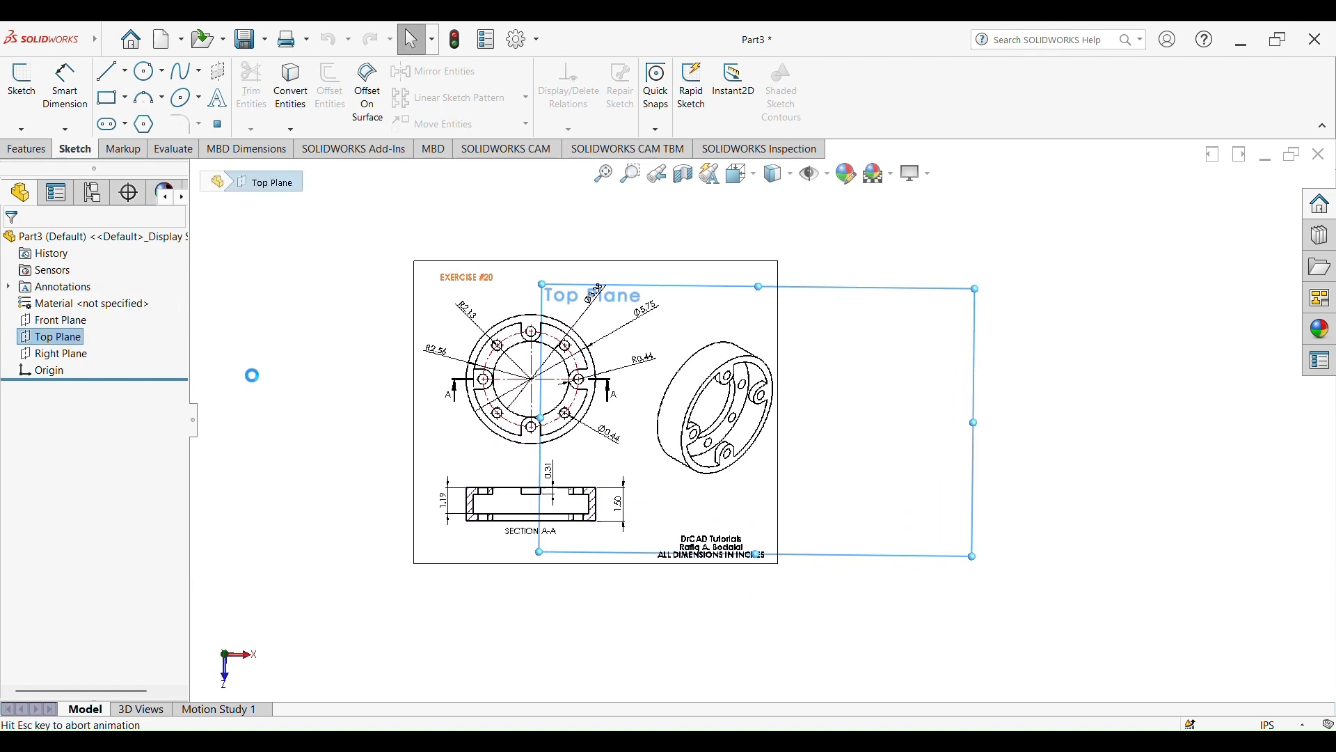
click(148, 71)
click(763, 421)
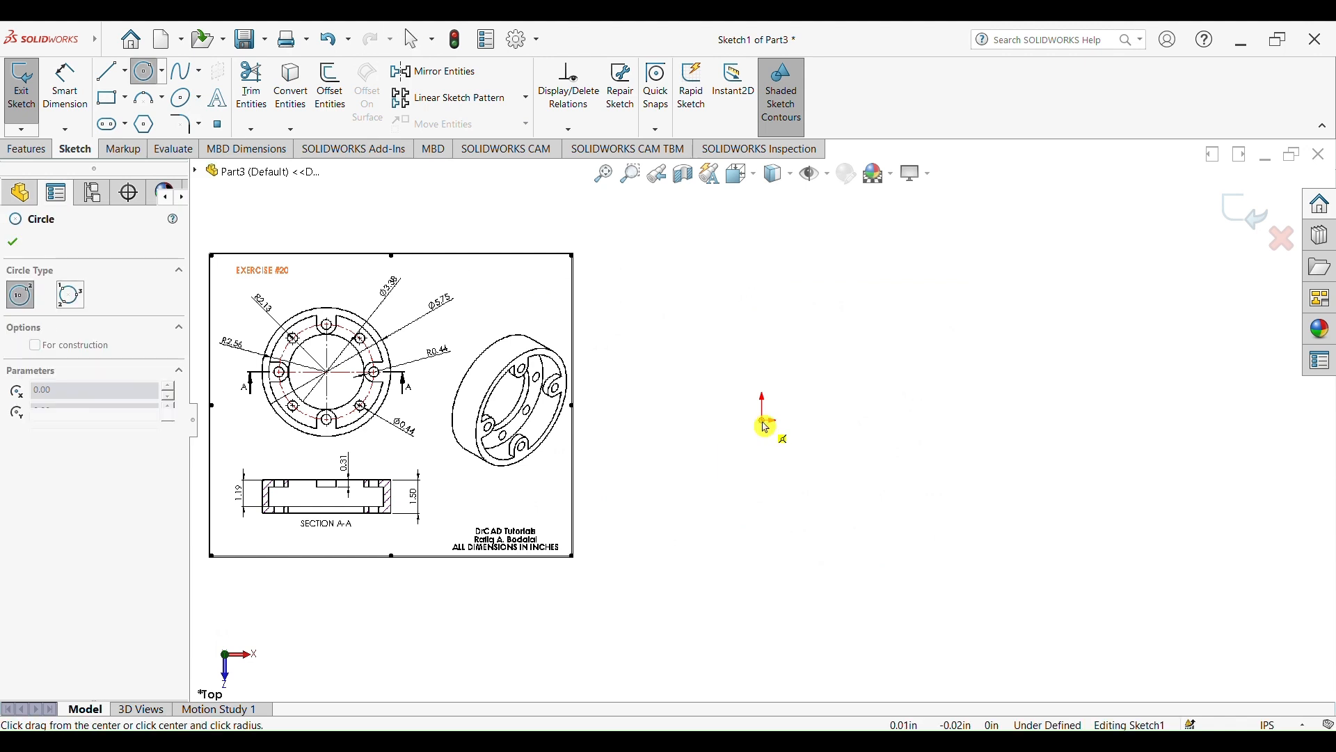
click(880, 522)
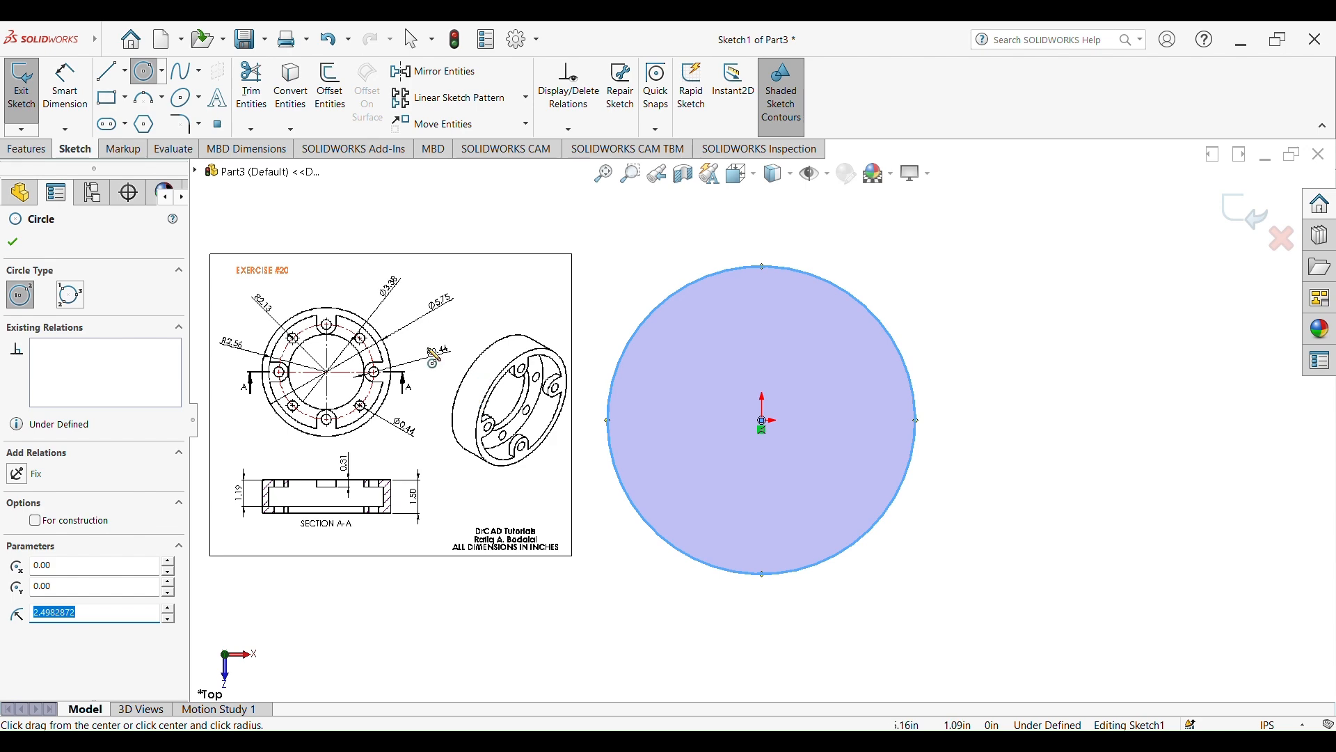
Dimension the circle's diameter as 5.75 in, following the outer diameter on the reference drawing
click(64, 87)
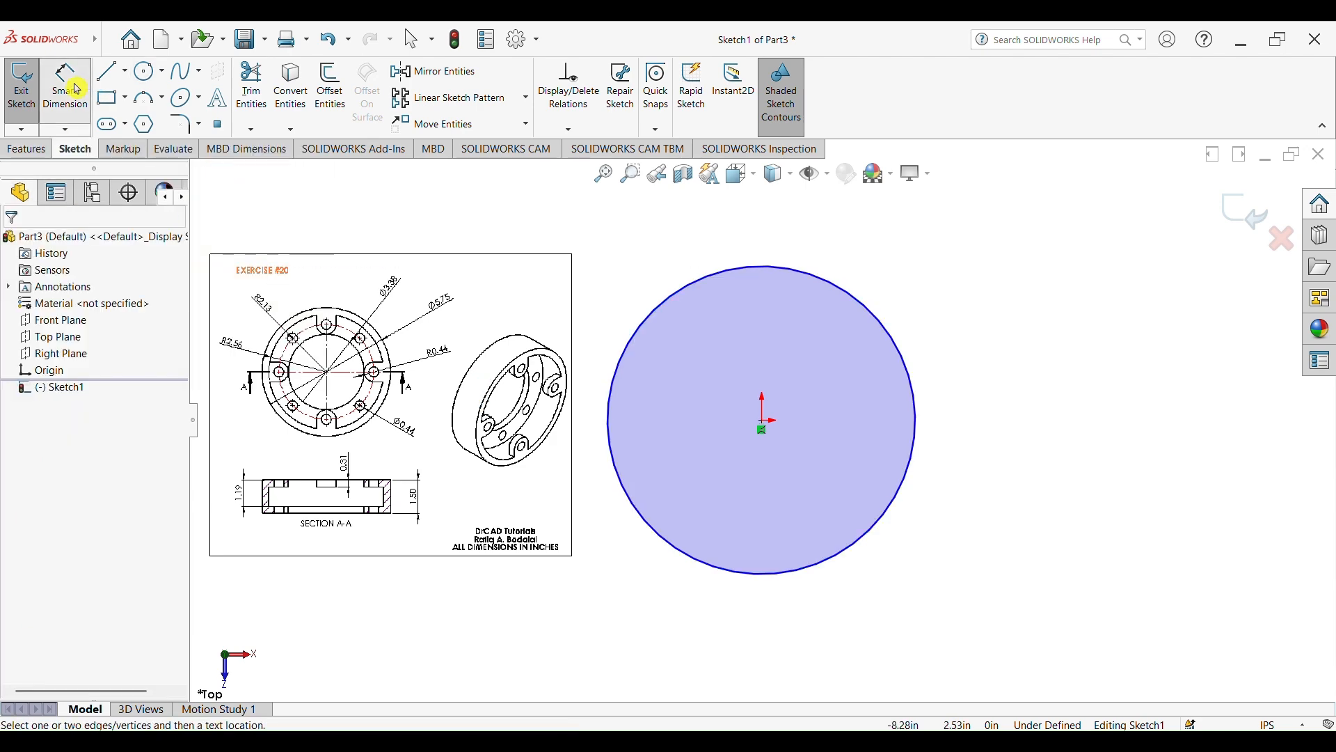
scroll(451, 358, down, 3)
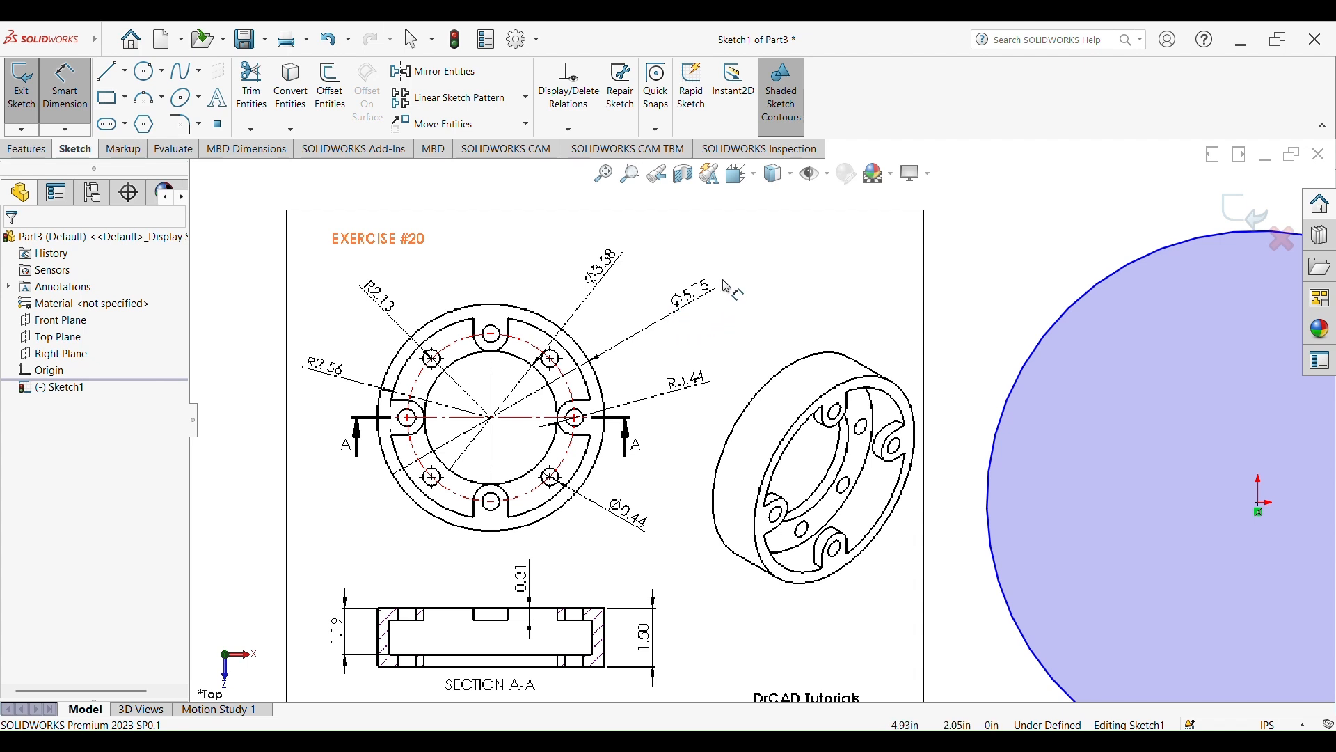
scroll(959, 398, up, 4)
click(1063, 397)
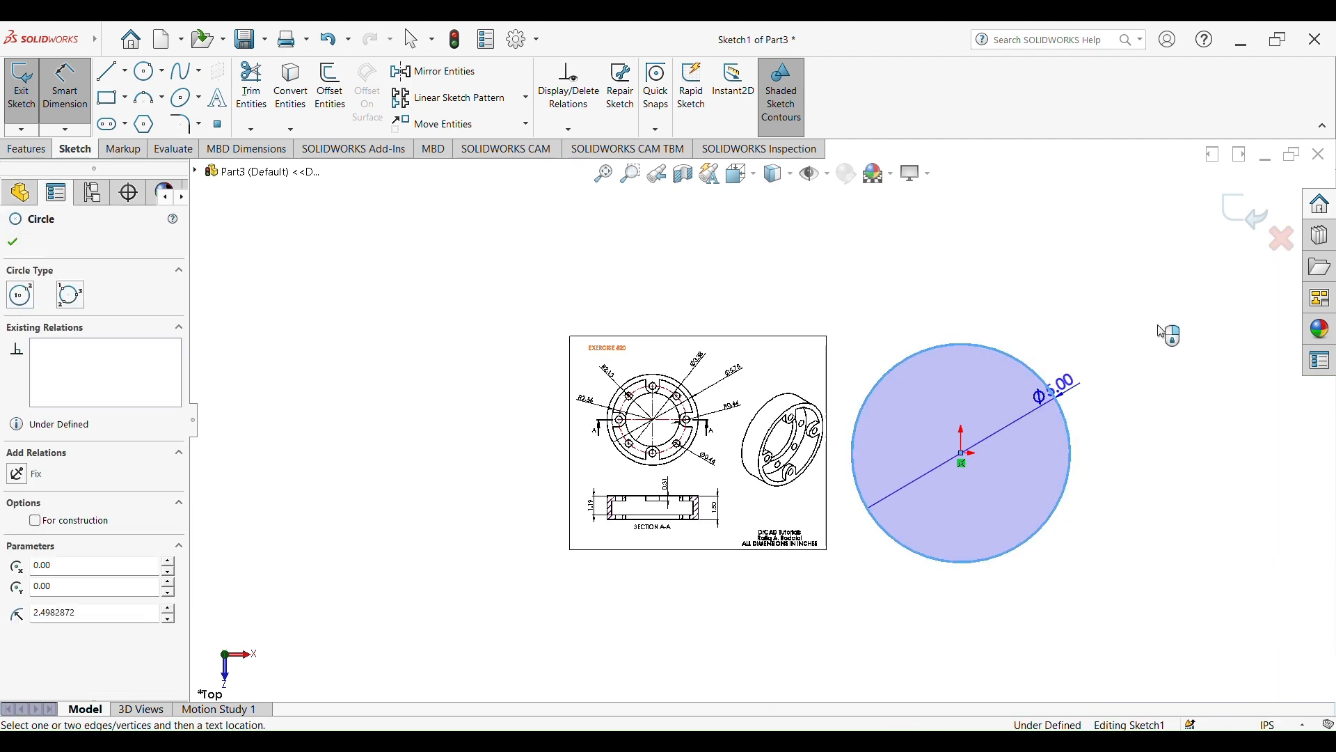
click(1187, 315)
text(5)
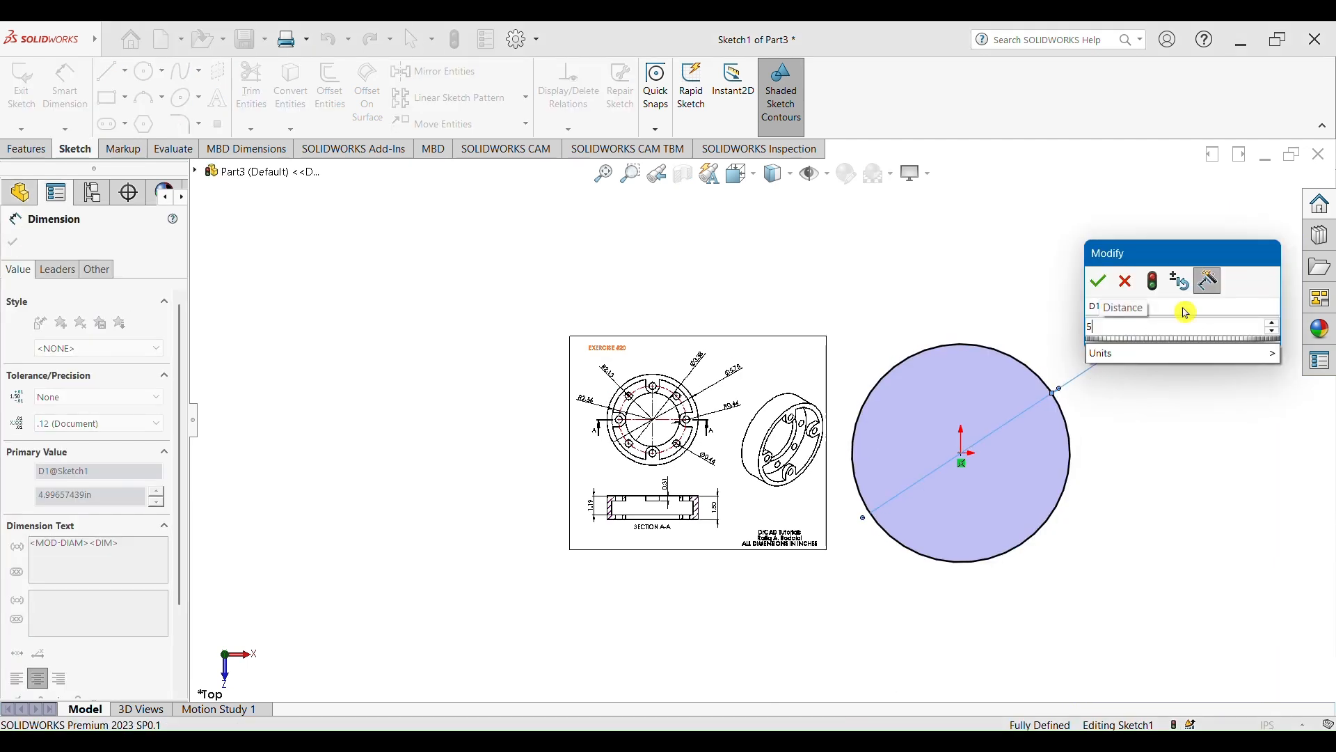
text(.75)
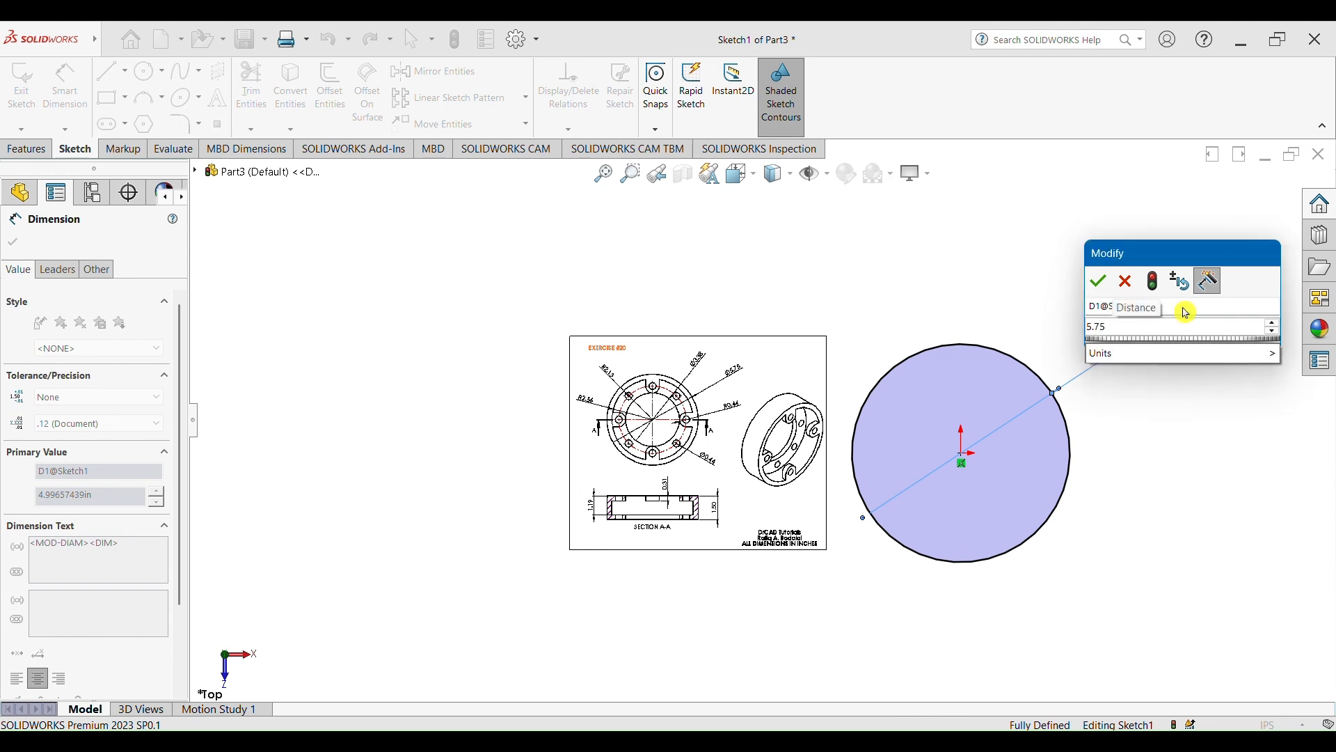
key(Return)
Extrude the circle upward as a blind boss 1.50 in deep, the overall height on the reference drawing
scroll(1106, 471, up, 3)
scroll(1059, 445, down, 3)
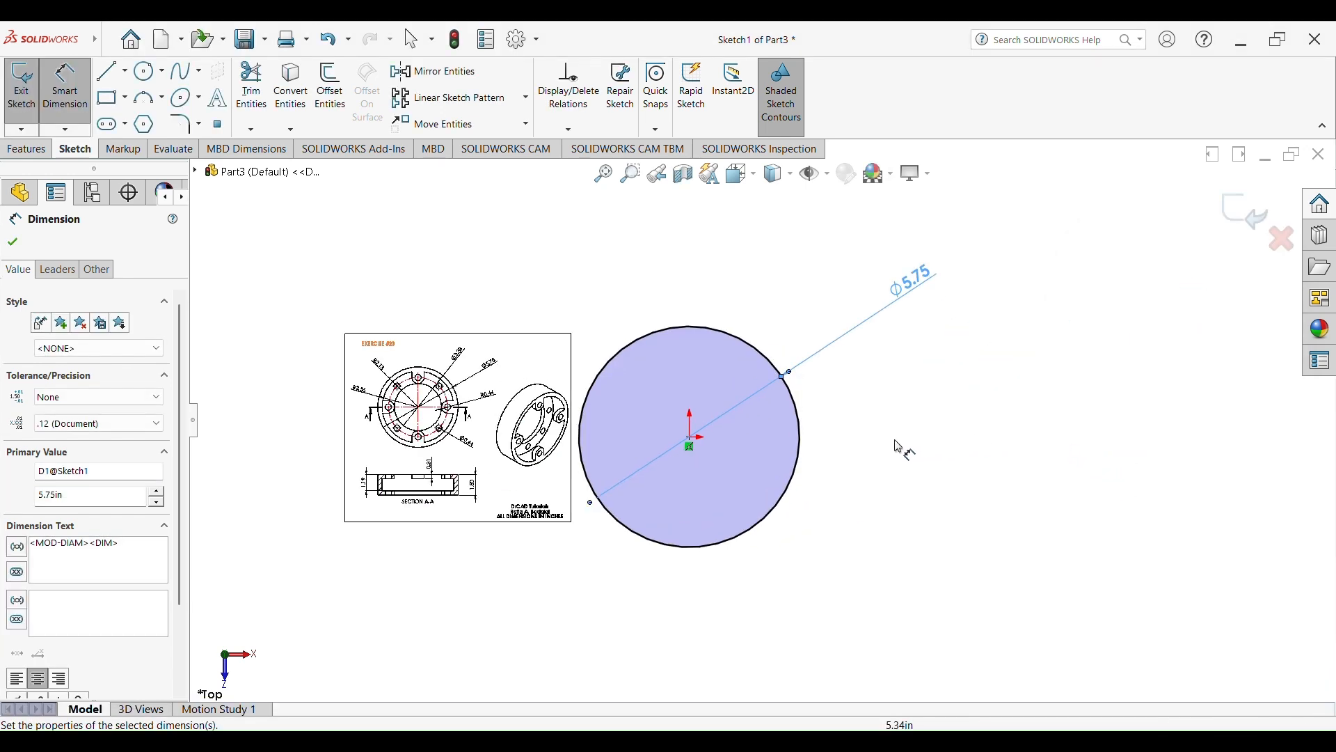
click(33, 150)
click(36, 92)
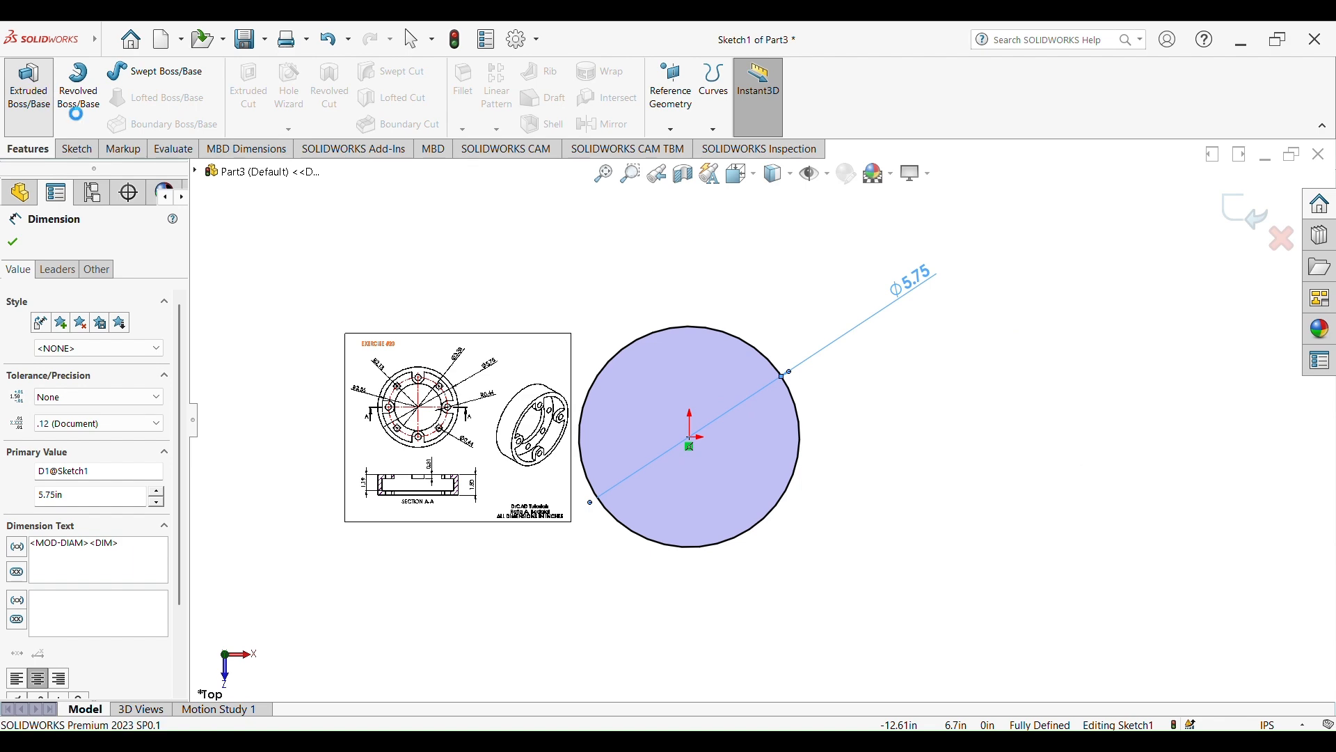
scroll(662, 444, down, 5)
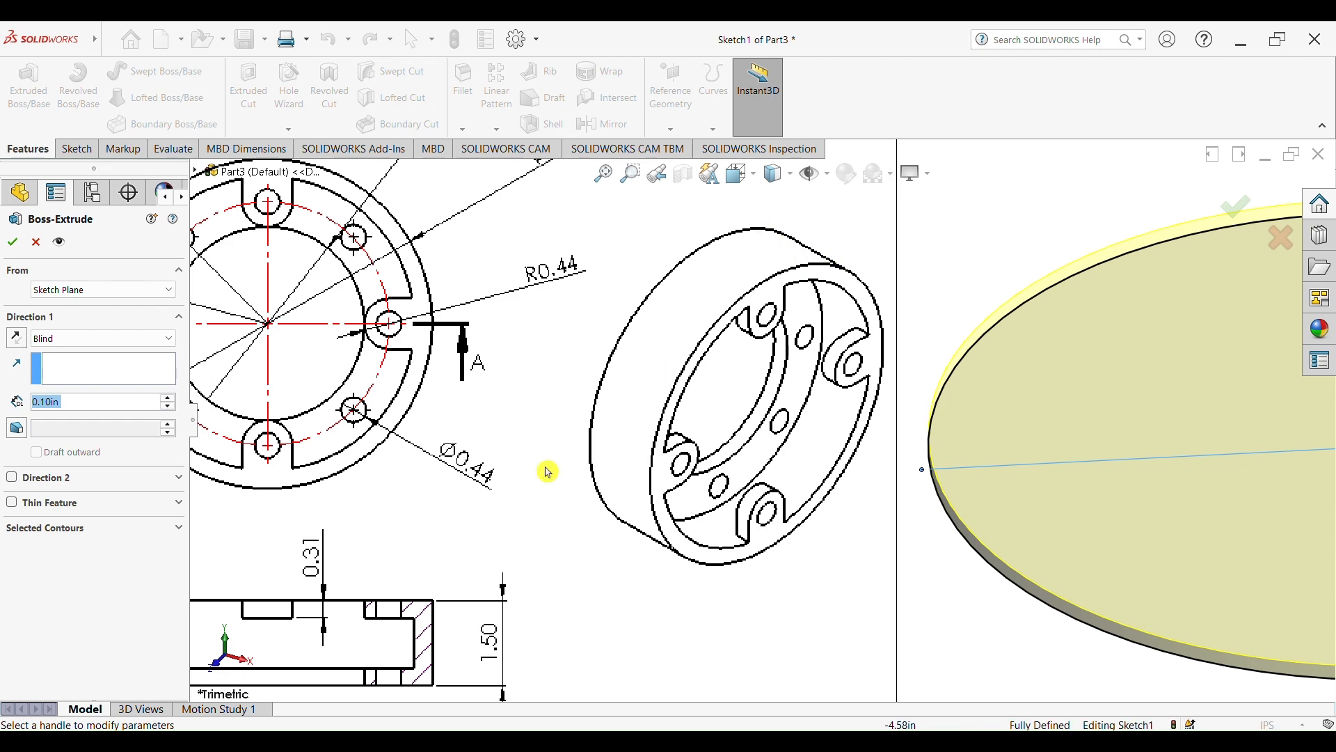
scroll(447, 572, up, 3)
scroll(447, 572, down, 3)
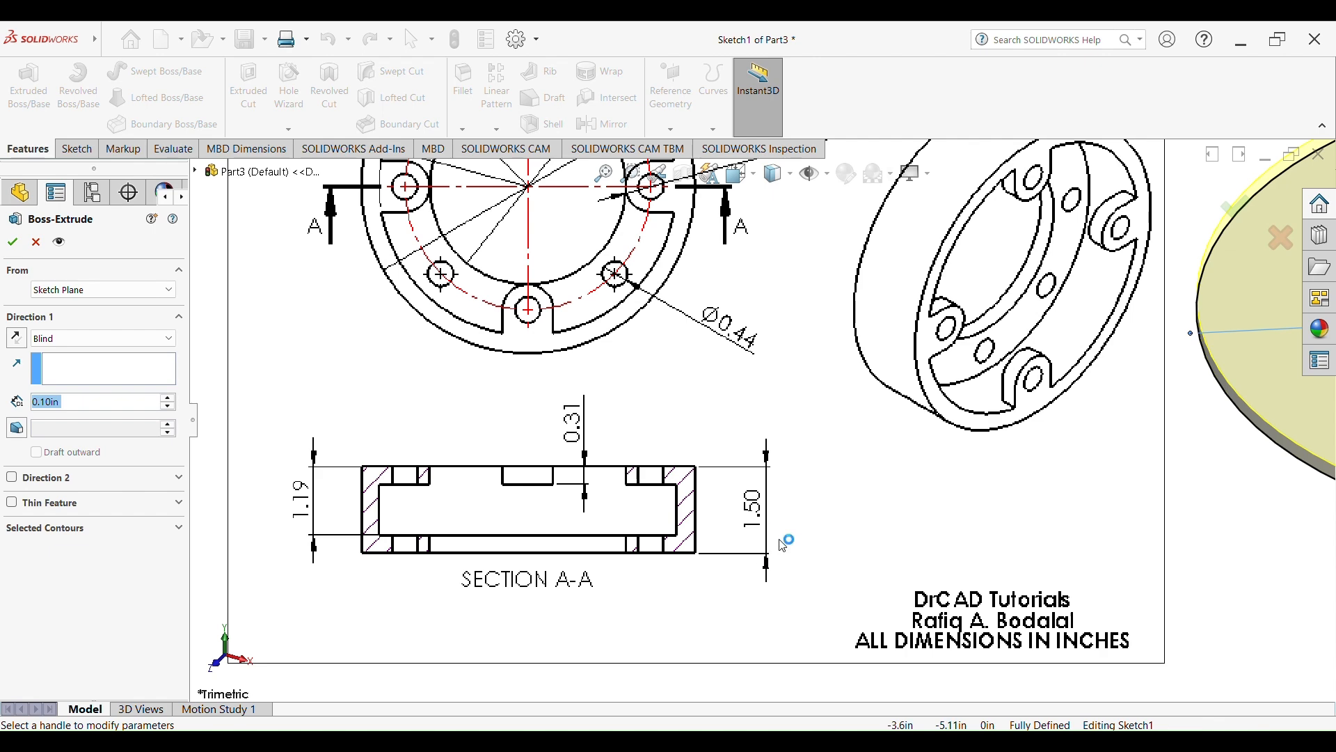
scroll(1054, 501, up, 3)
scroll(1133, 403, up, 2)
scroll(1133, 390, down, 3)
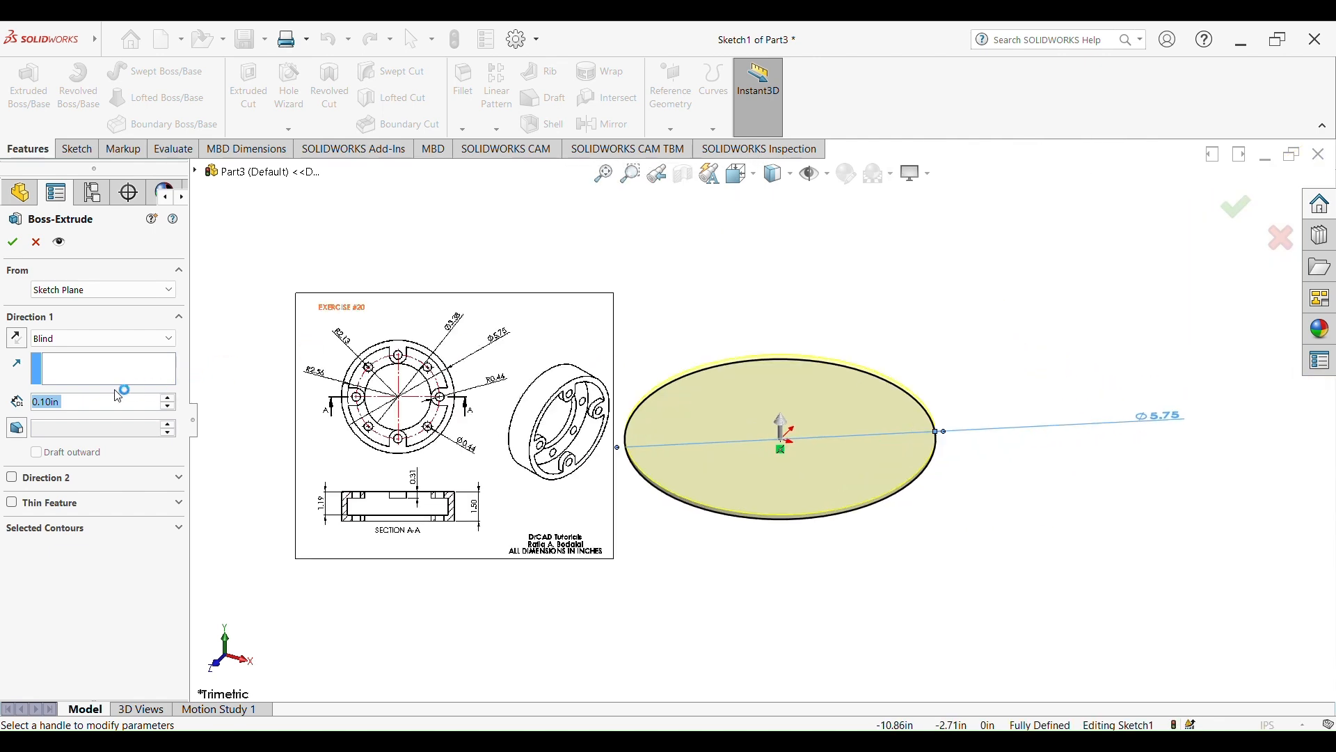
drag(82, 405, 54, 399)
text(1.5)
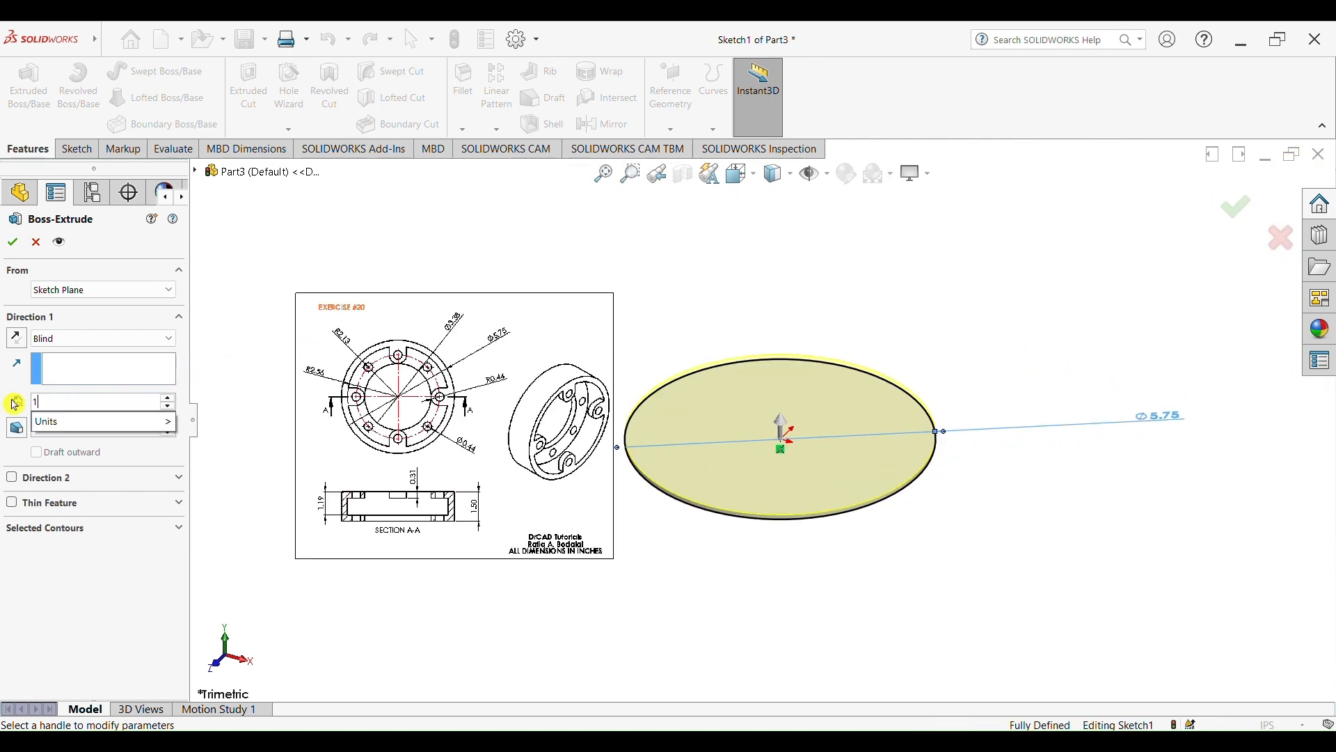
click(10, 248)
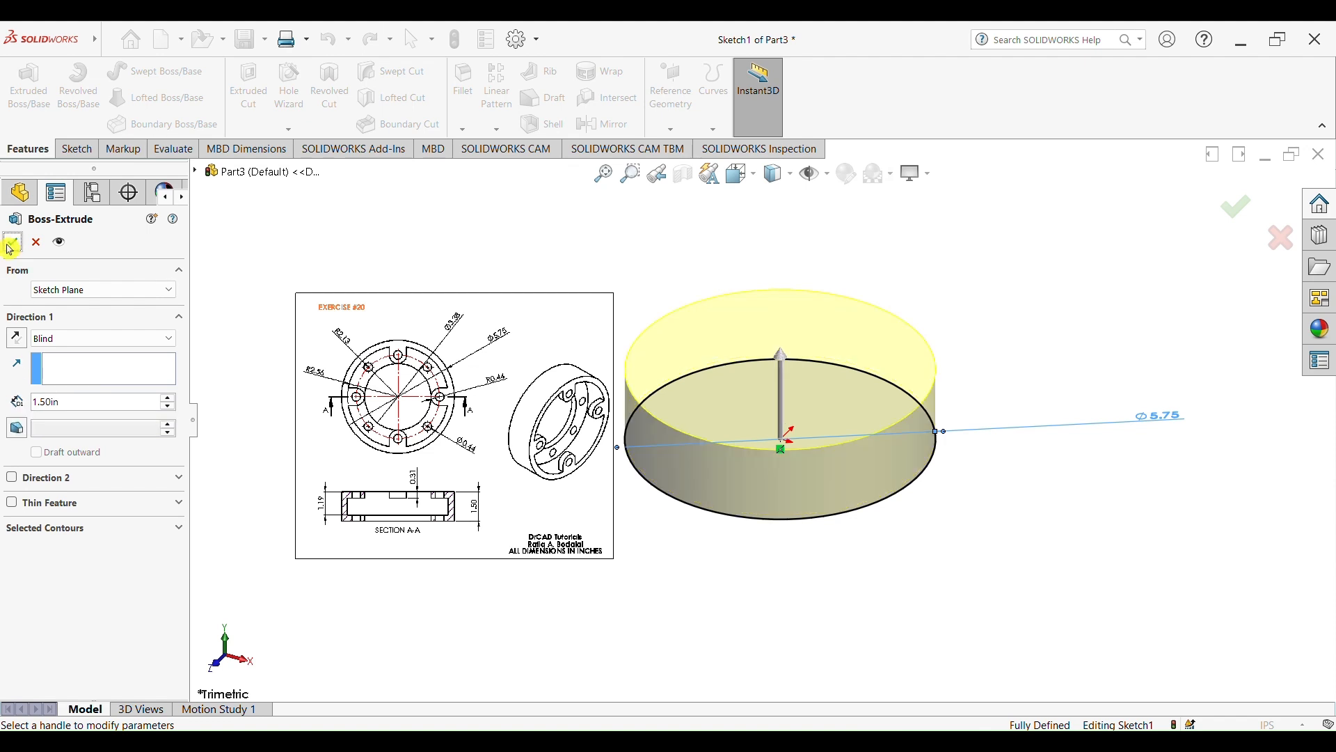
click(784, 249)
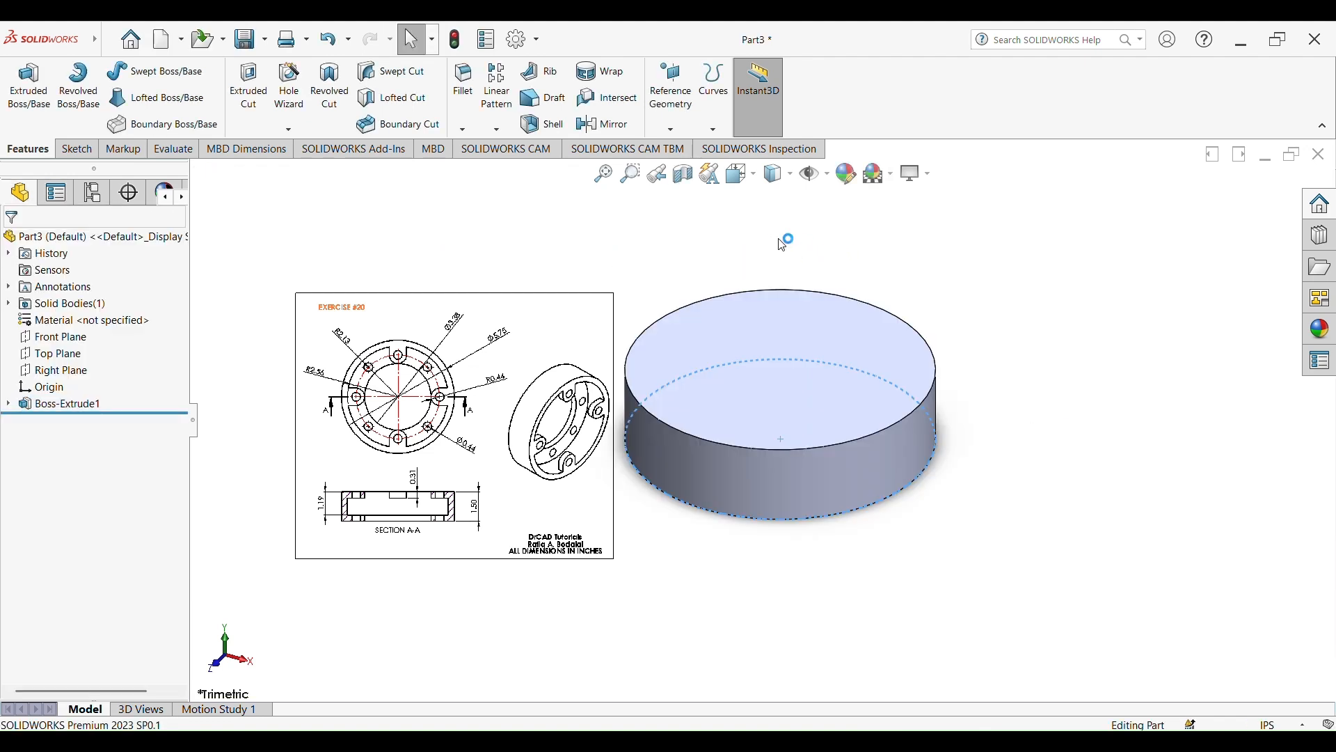
Start a sketch on the disc's top face and draw a circle centred on the origin, about 4.62 in in diameter
scroll(783, 250, up, 3)
scroll(716, 441, down, 2)
scroll(532, 394, down, 2)
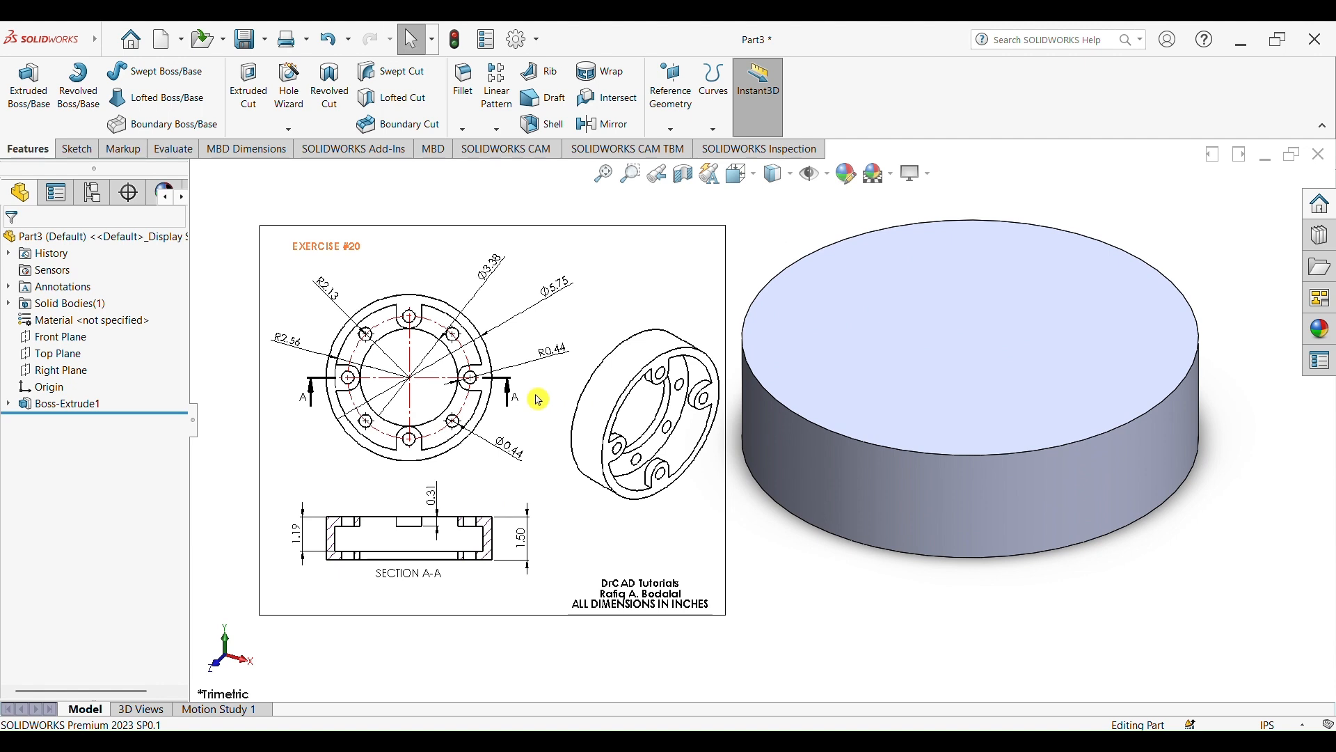
scroll(537, 394, down, 2)
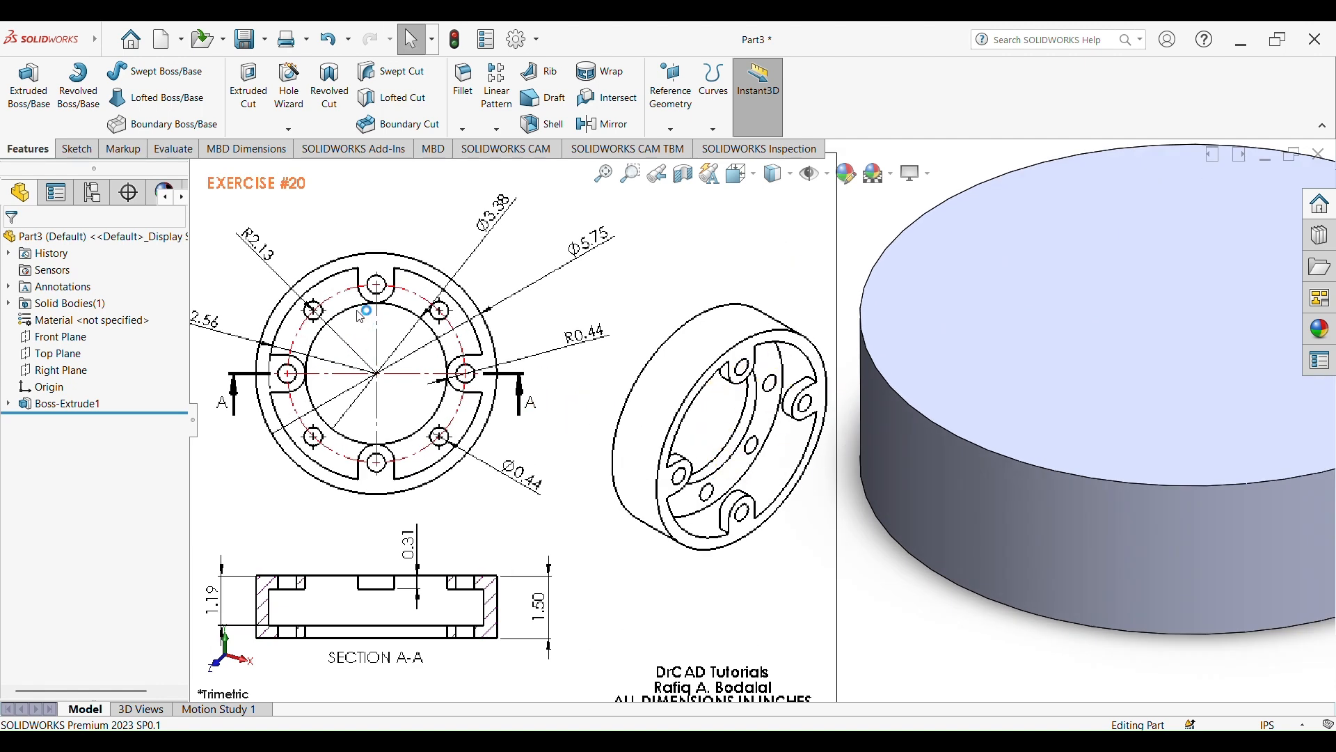
scroll(1034, 316, up, 3)
click(996, 345)
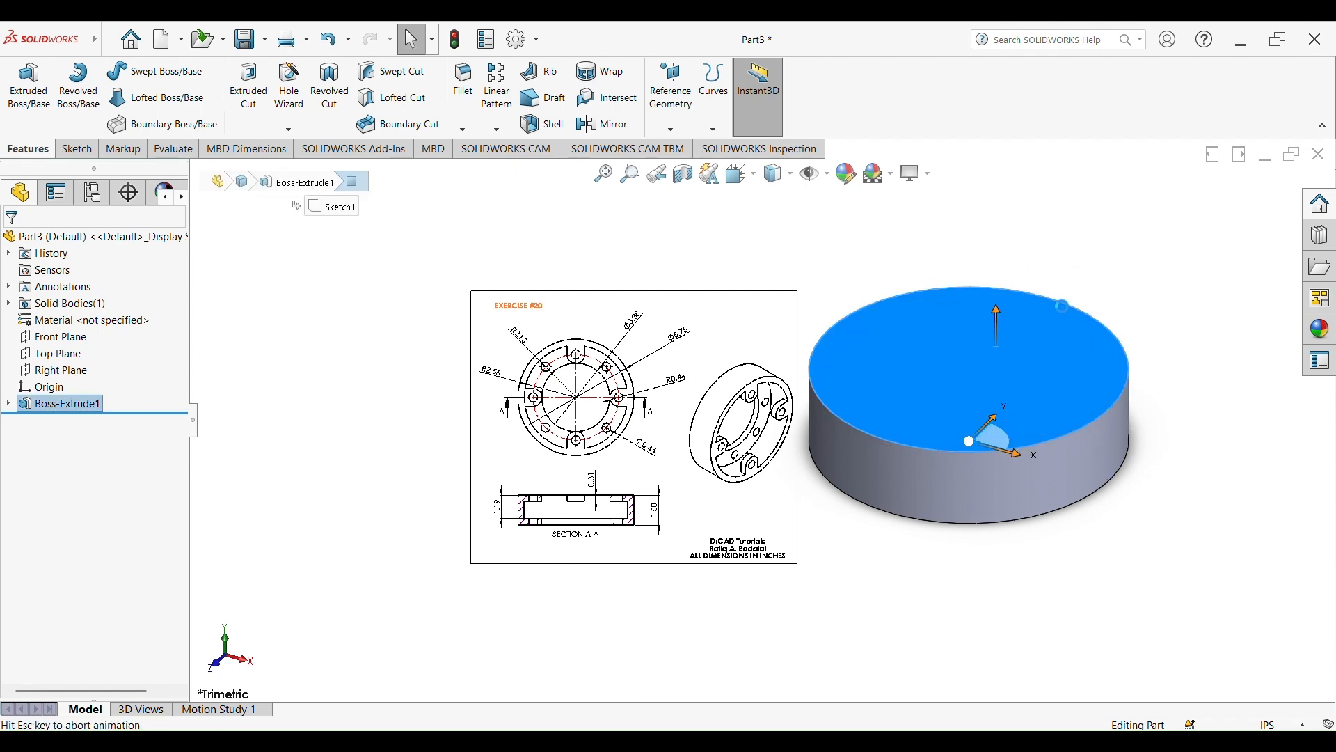
click(1063, 308)
click(155, 78)
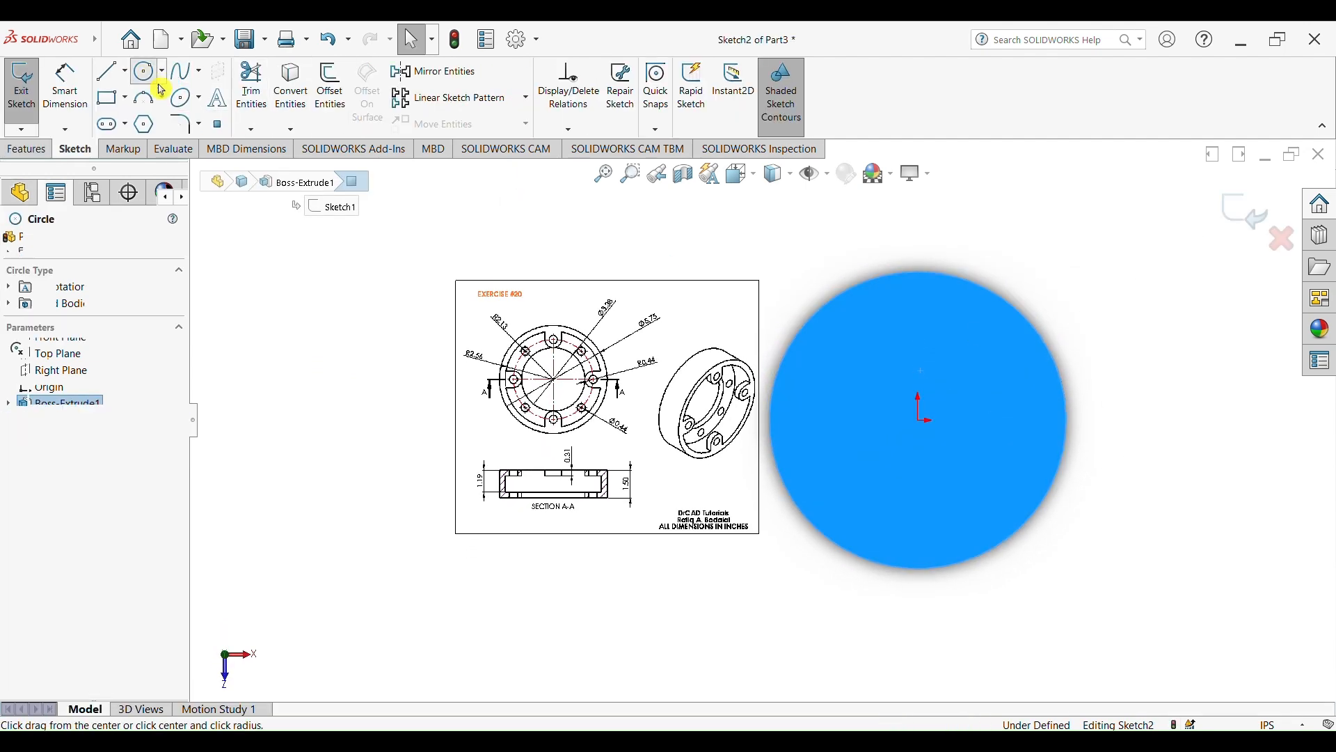
click(919, 421)
click(1016, 489)
Dimension the new circle's diameter as 2.56*2 (5.12 in), twice the R2.56 radius on the reference drawing
click(64, 85)
scroll(591, 386, down, 5)
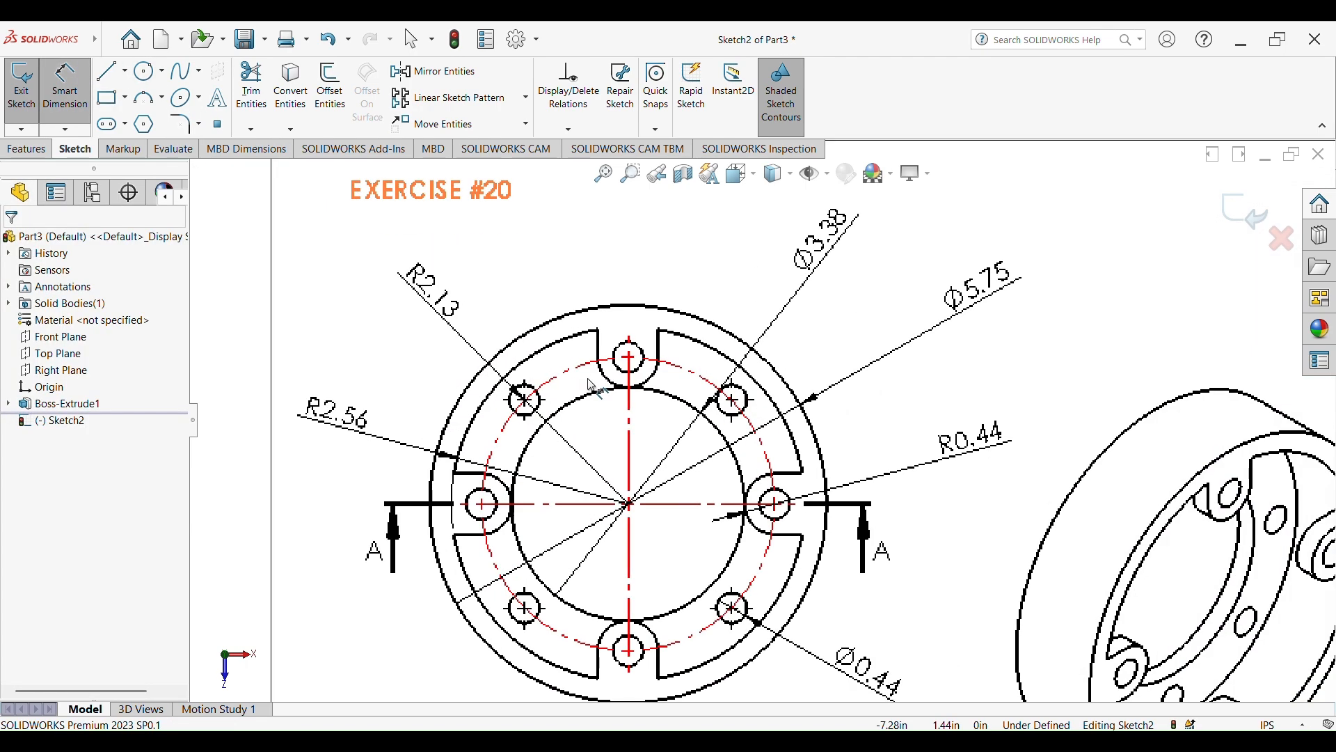
scroll(762, 421, up, 3)
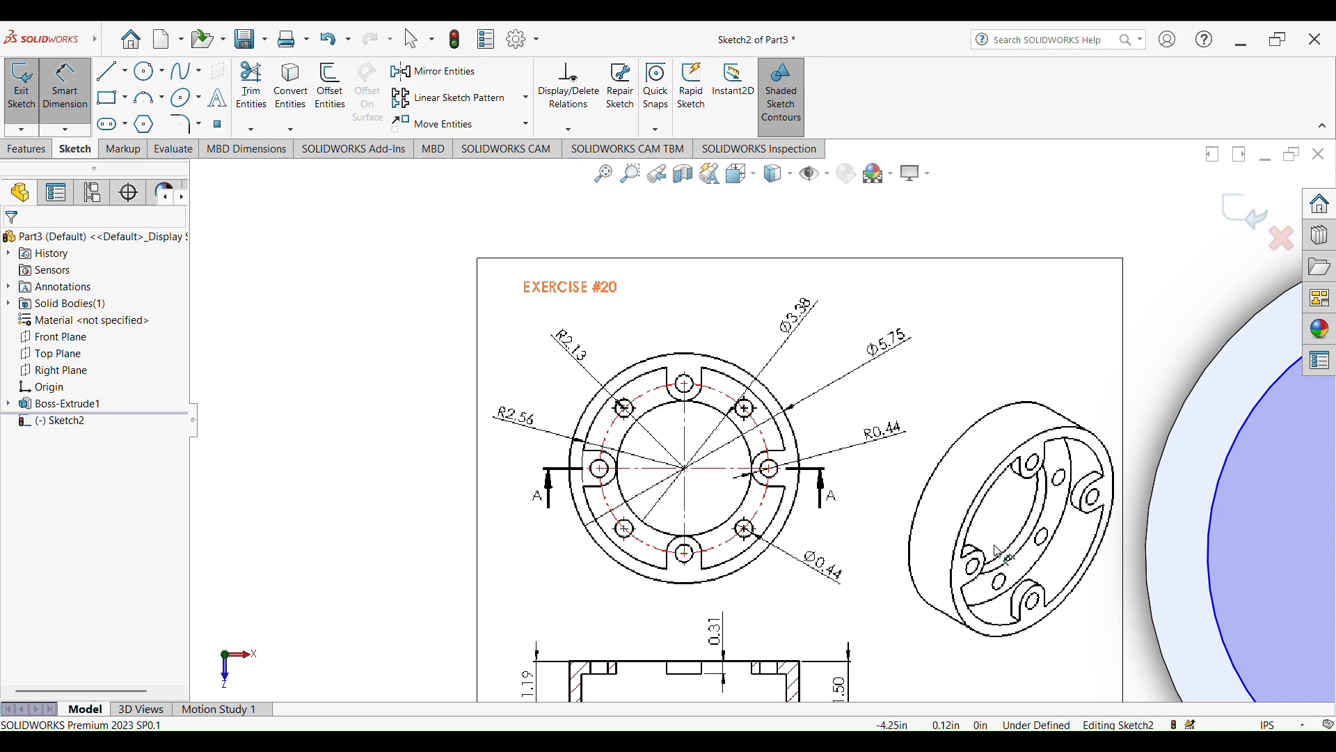
scroll(576, 457, down, 2)
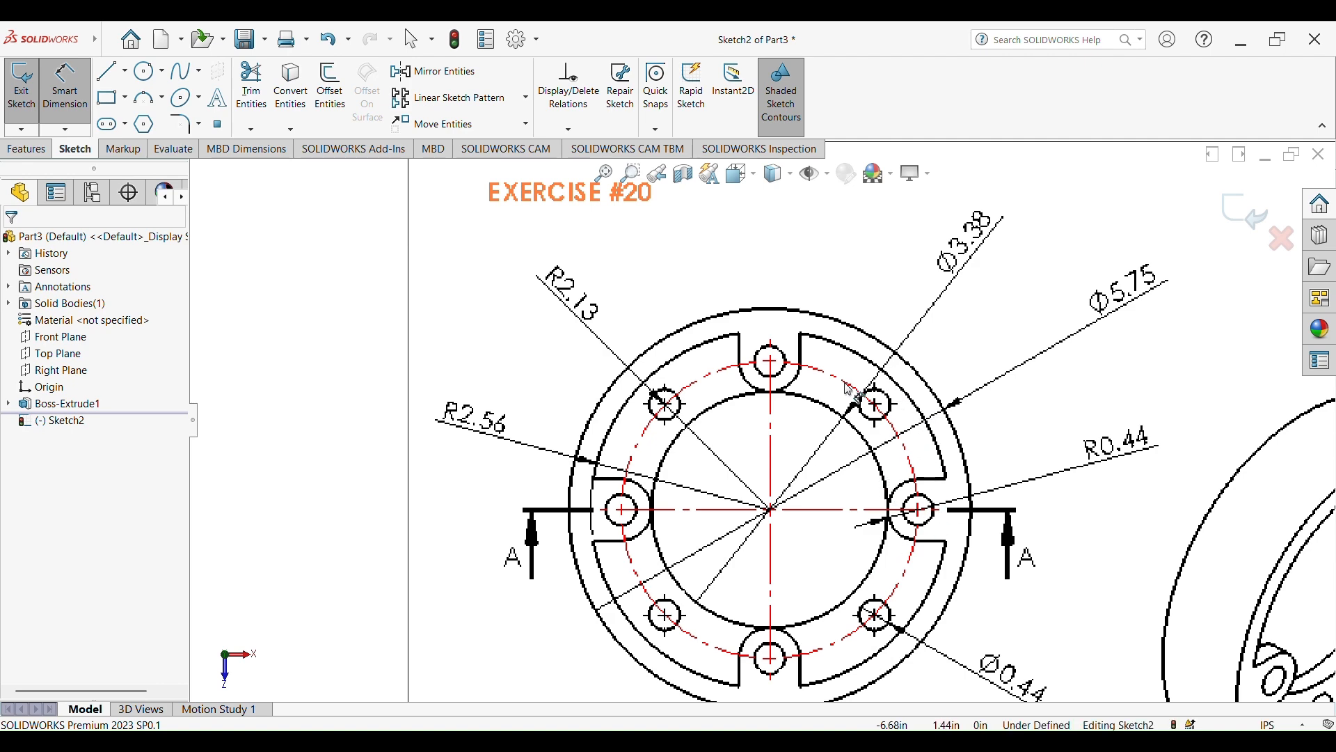
scroll(894, 437, up, 10)
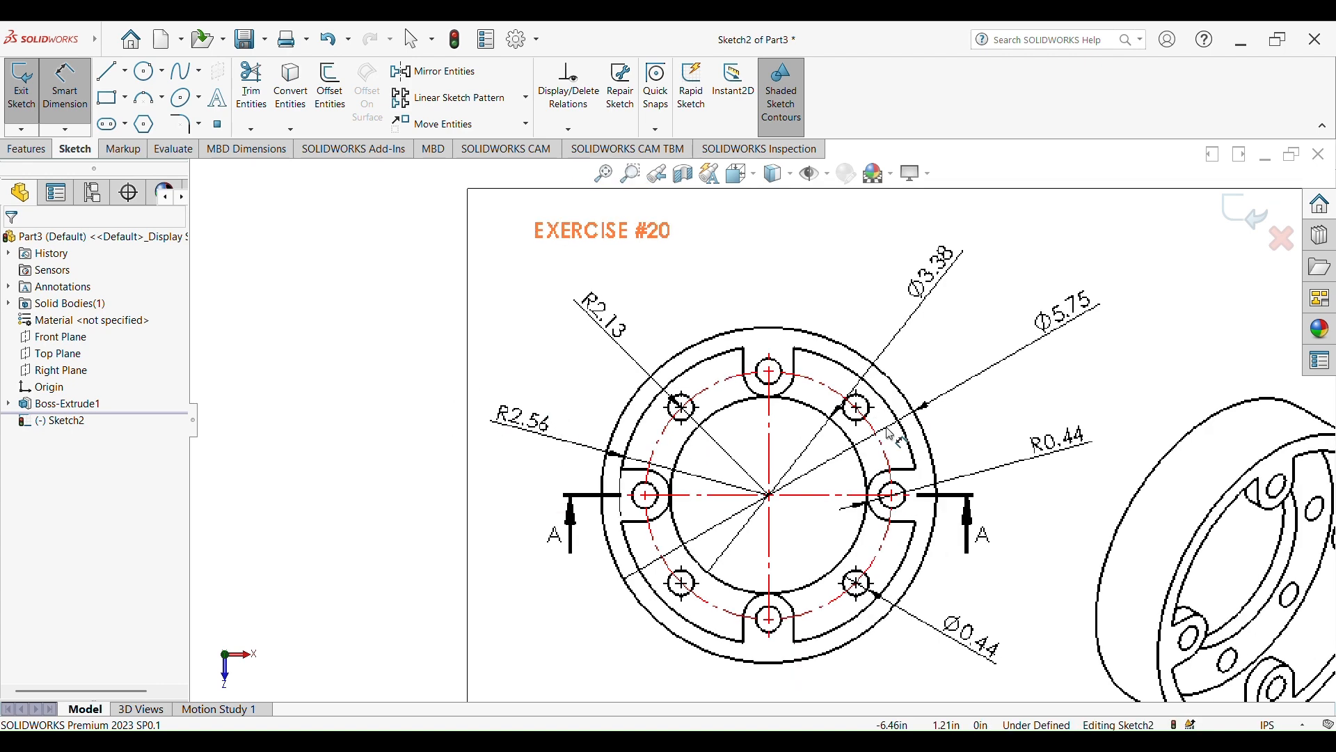
scroll(1044, 375, down, 3)
scroll(1030, 455, up, 2)
scroll(1023, 491, down, 2)
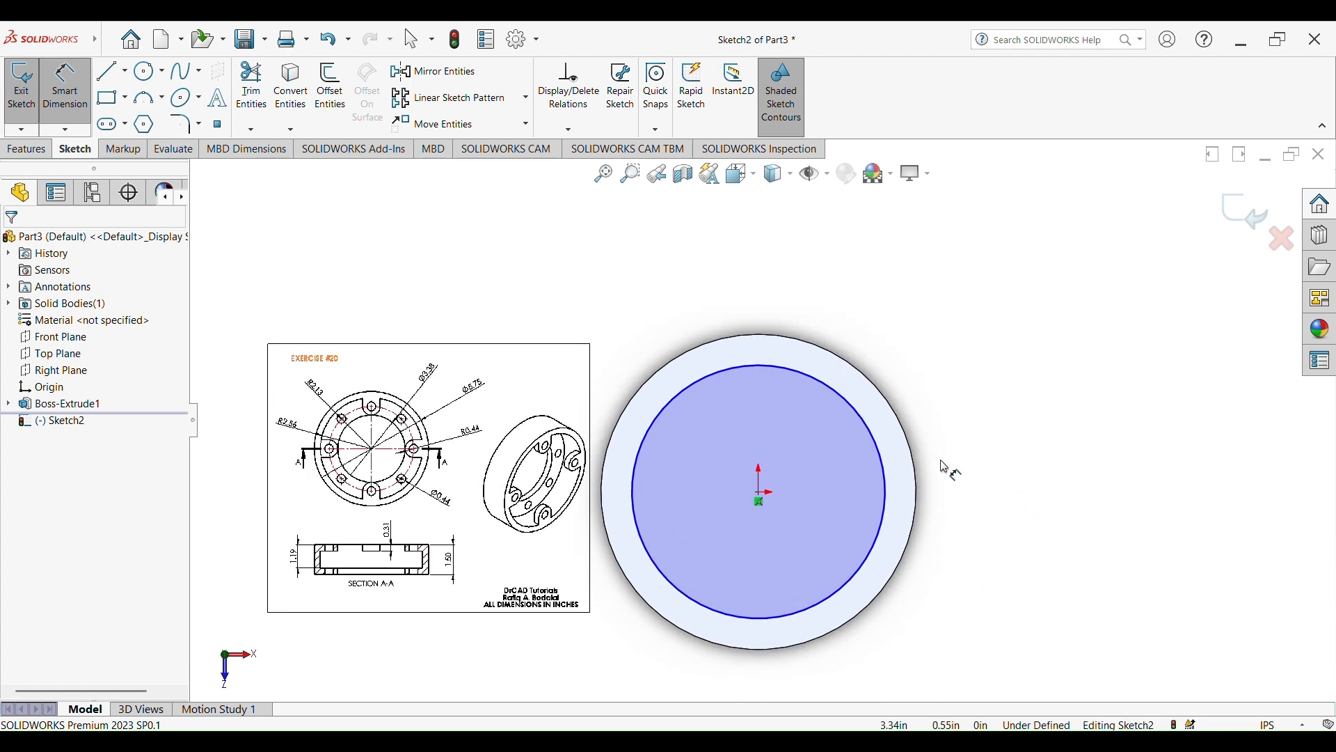
click(876, 440)
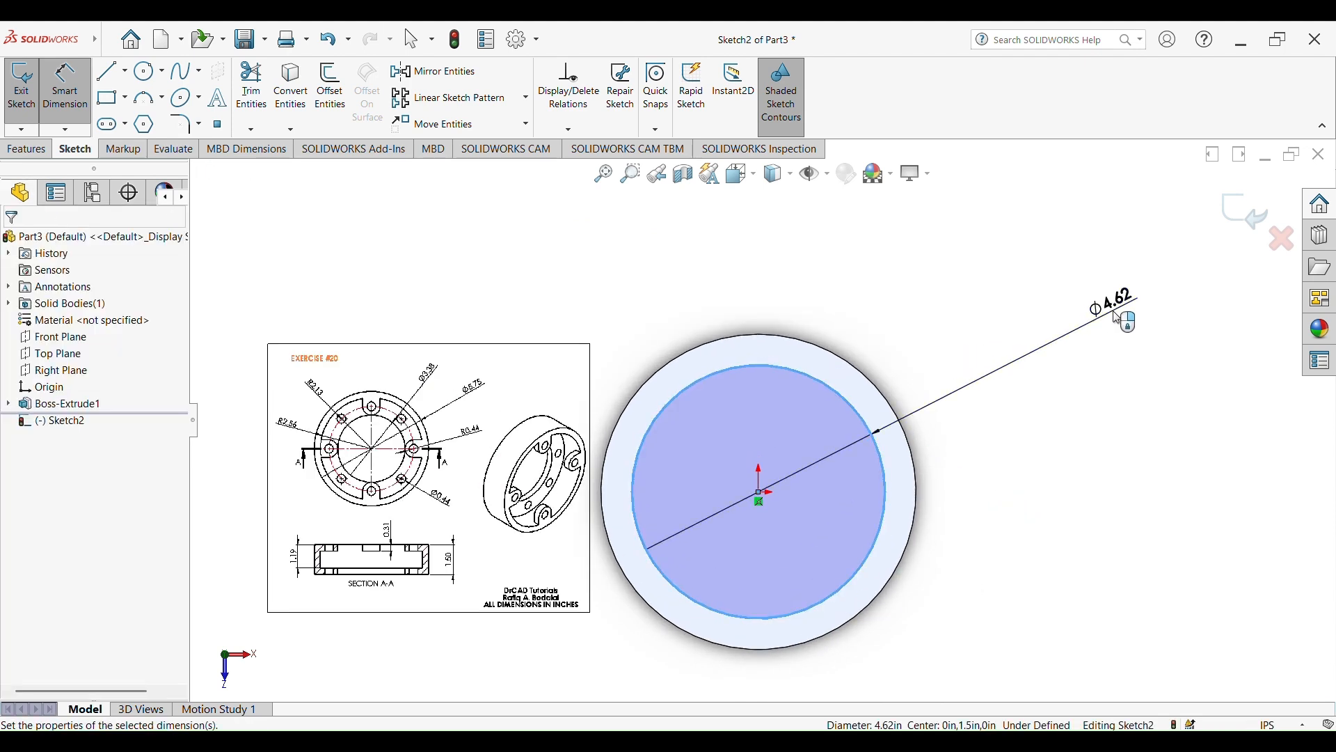
click(1116, 311)
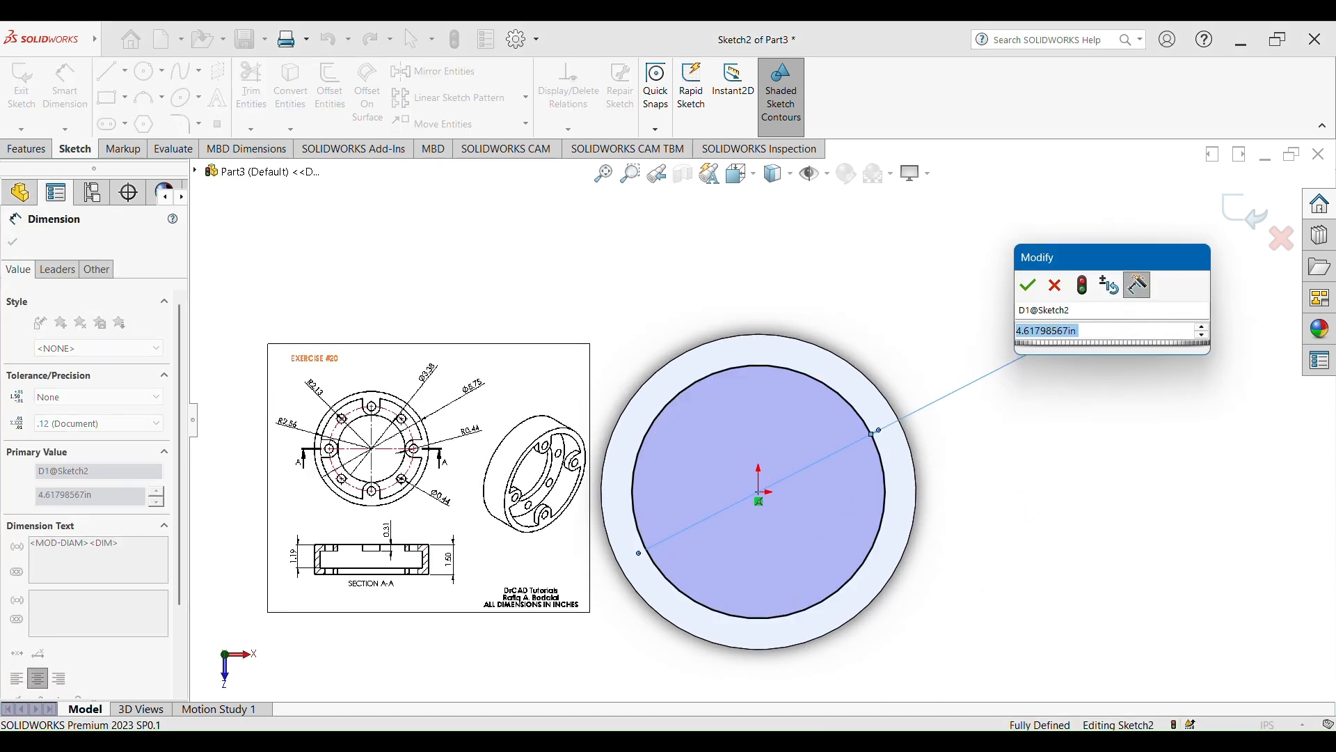
text(2.56*2)
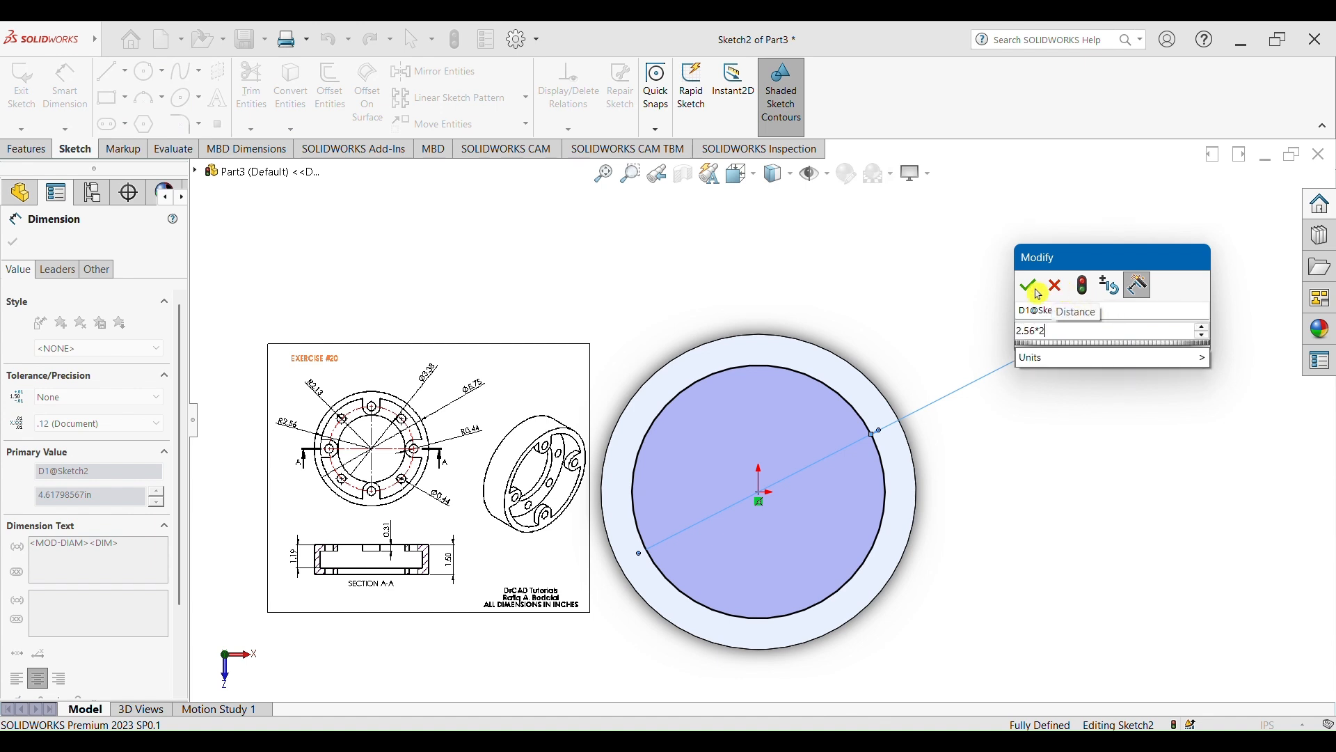
click(1030, 286)
key(z)
Cut-extrude the 5.12 in circle as a blind pocket 1.19 in deep, following the section view of the reference drawing
scroll(802, 357, down, 3)
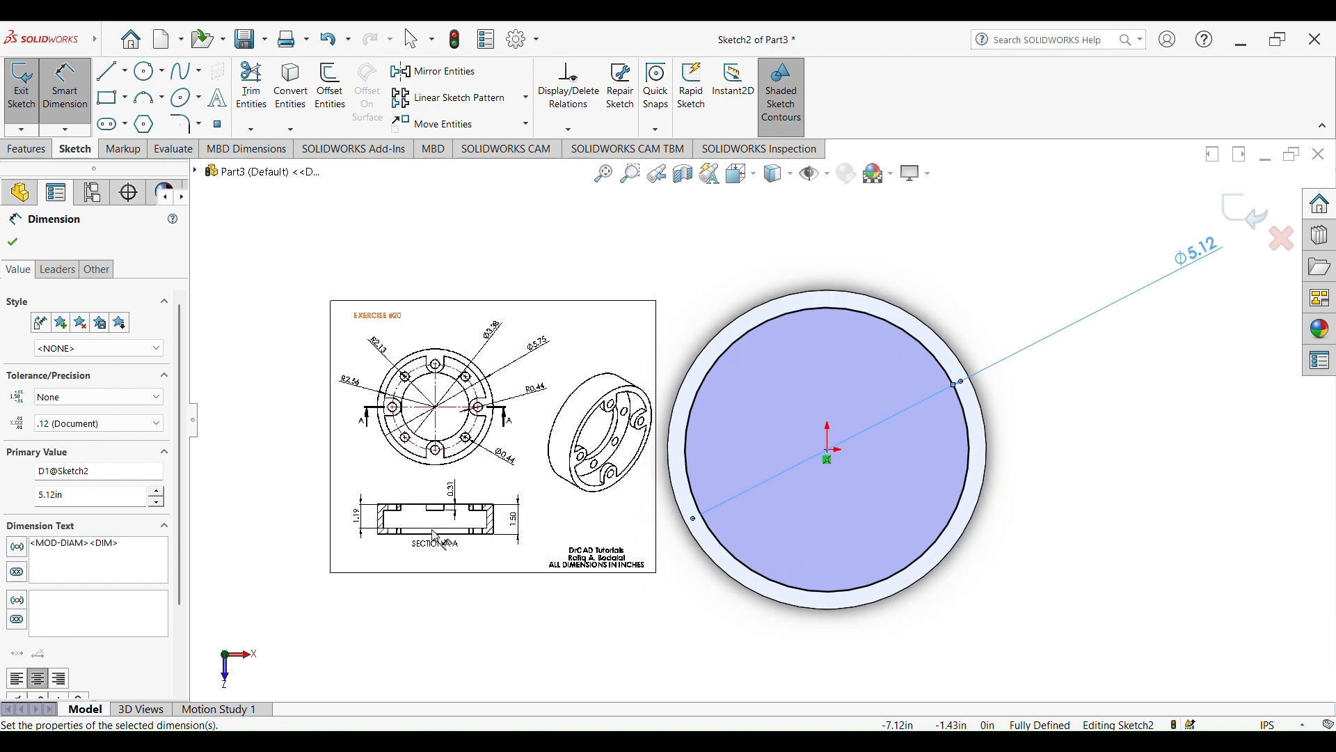
scroll(437, 537, down, 5)
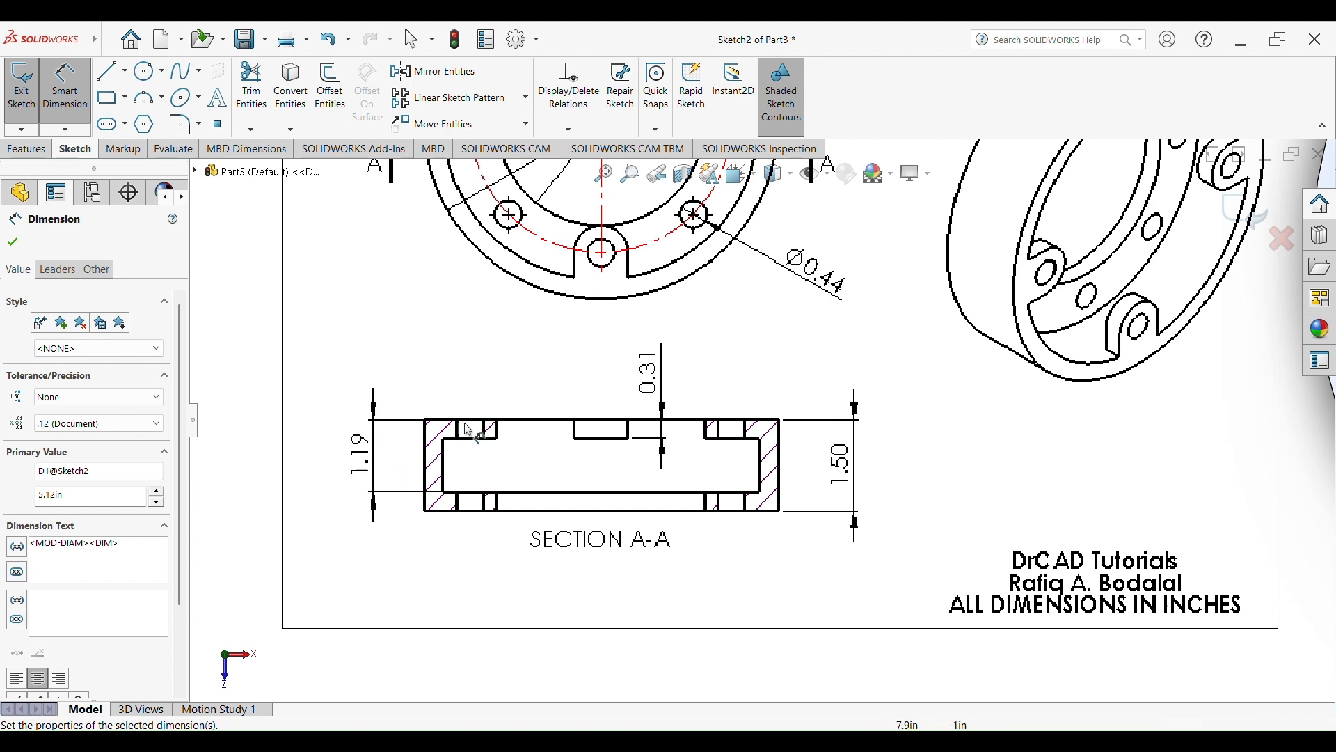
scroll(755, 446, up, 5)
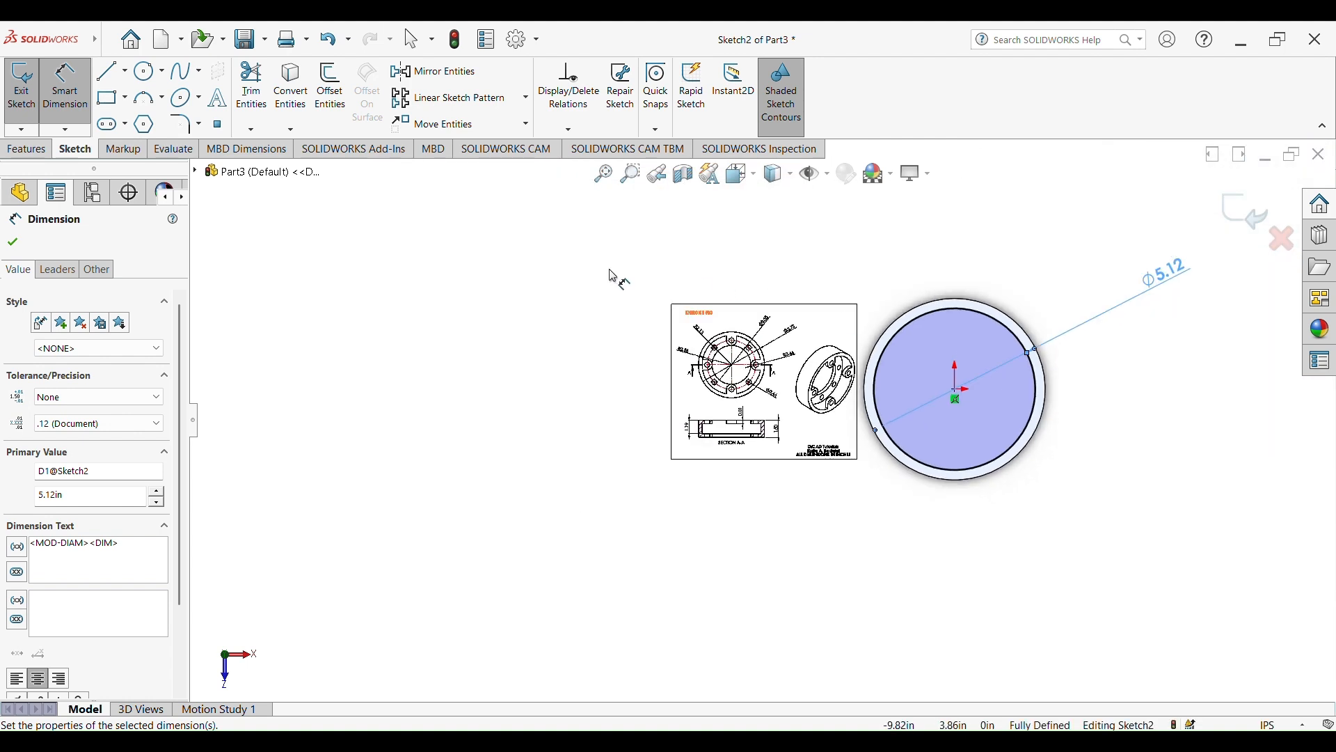
click(28, 150)
click(249, 85)
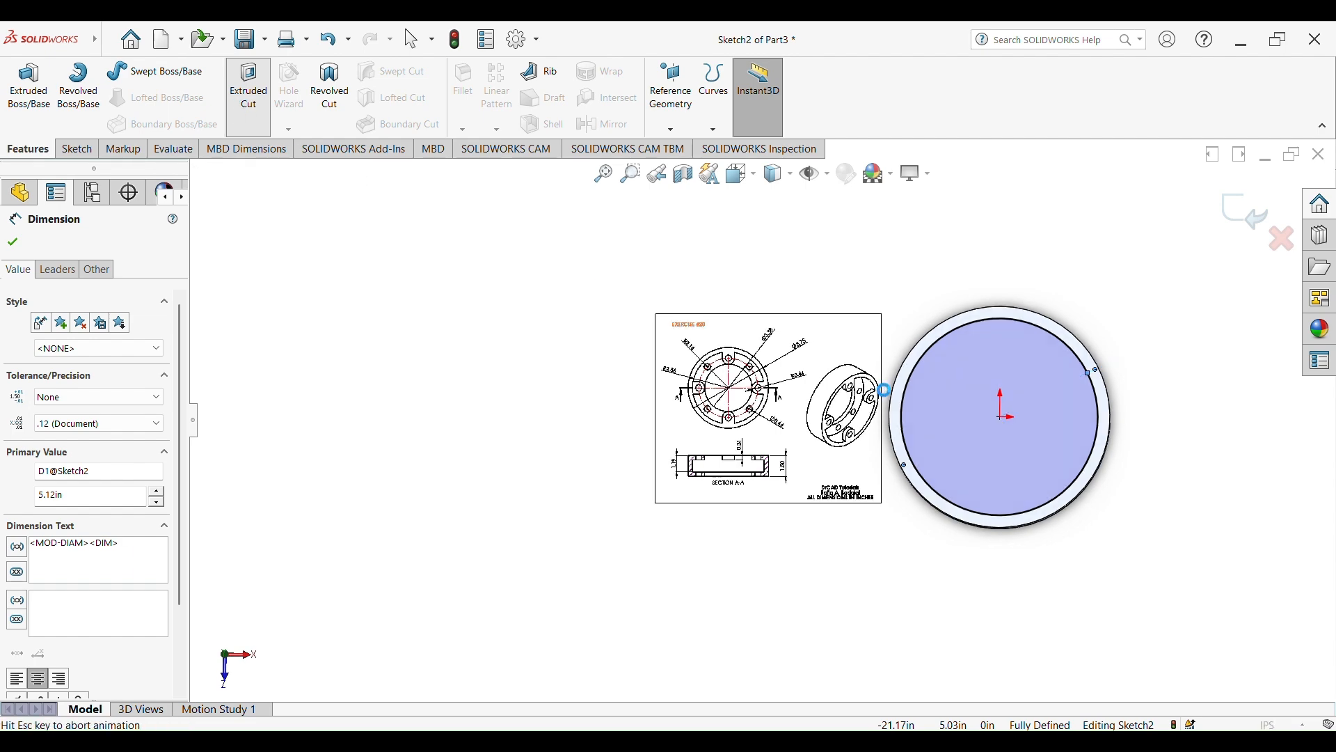
click(83, 402)
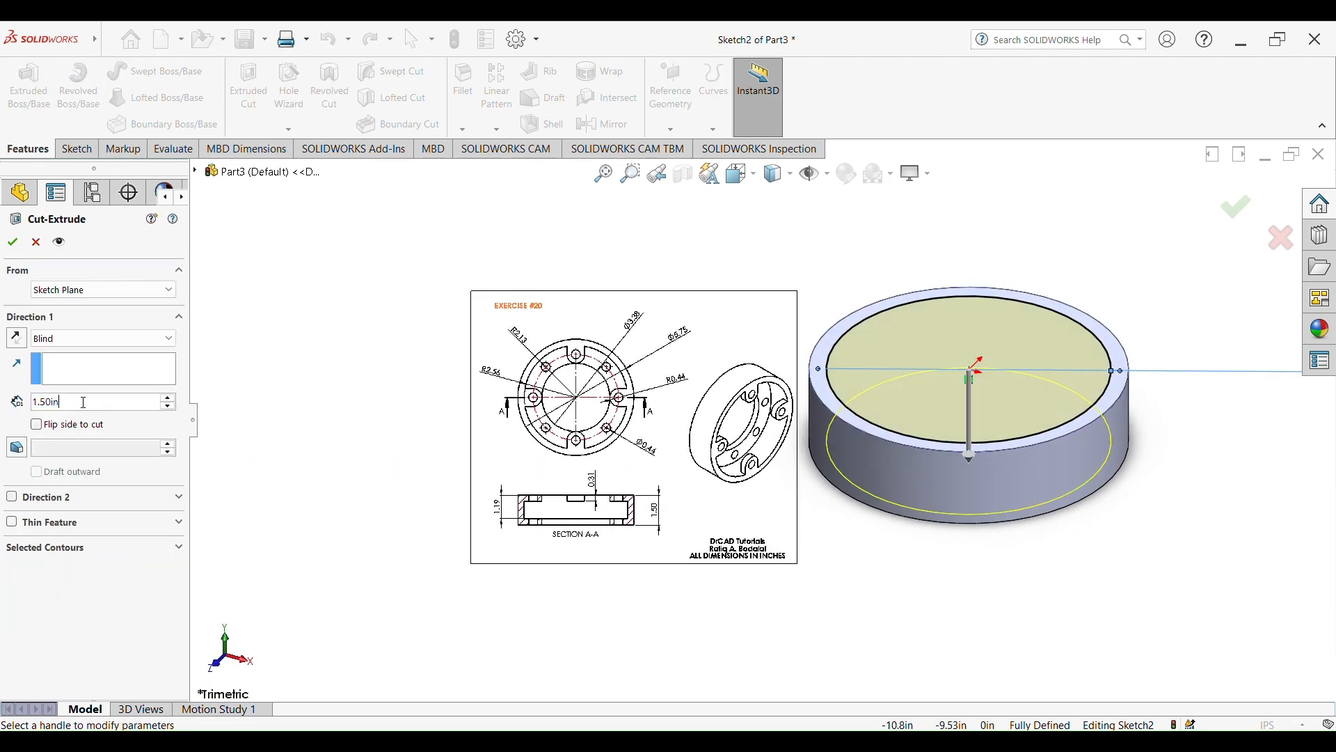
text(1.19)
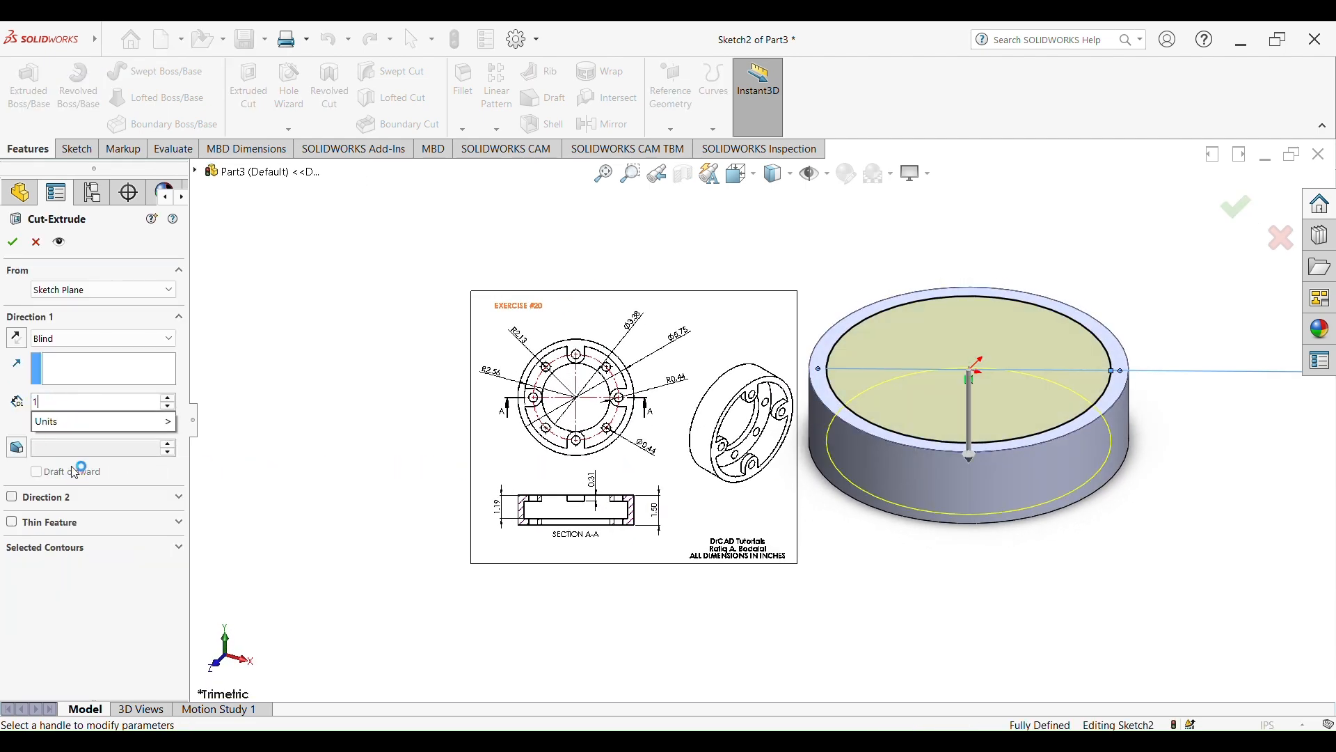
click(17, 238)
Start a sketch on the pocket's floor and draw a circle centred on the origin, about 2.95 in in diameter
mouse_move(1158, 462)
middle_down()
mouse_move(1217, 561)
mouse_move(945, 522)
middle_up()
scroll(552, 407, down, 6)
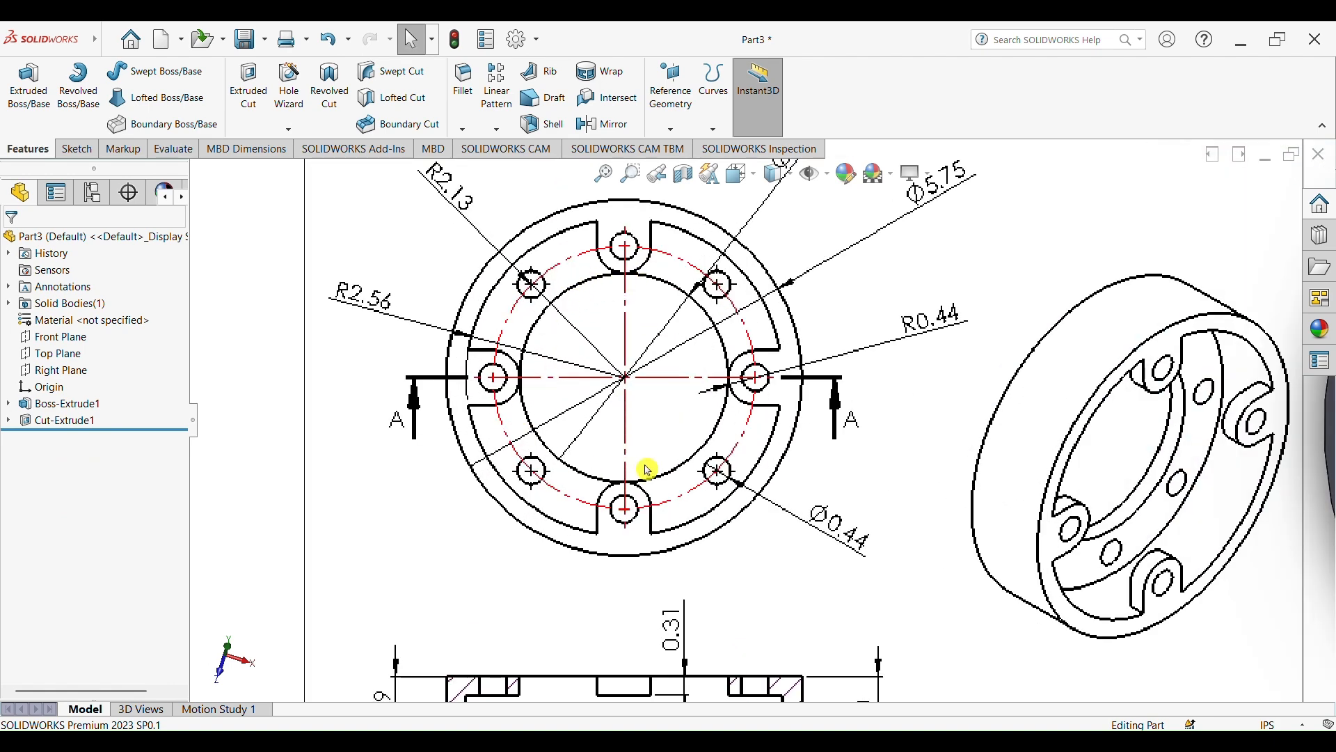
scroll(969, 460, up, 6)
click(1125, 446)
click(1180, 399)
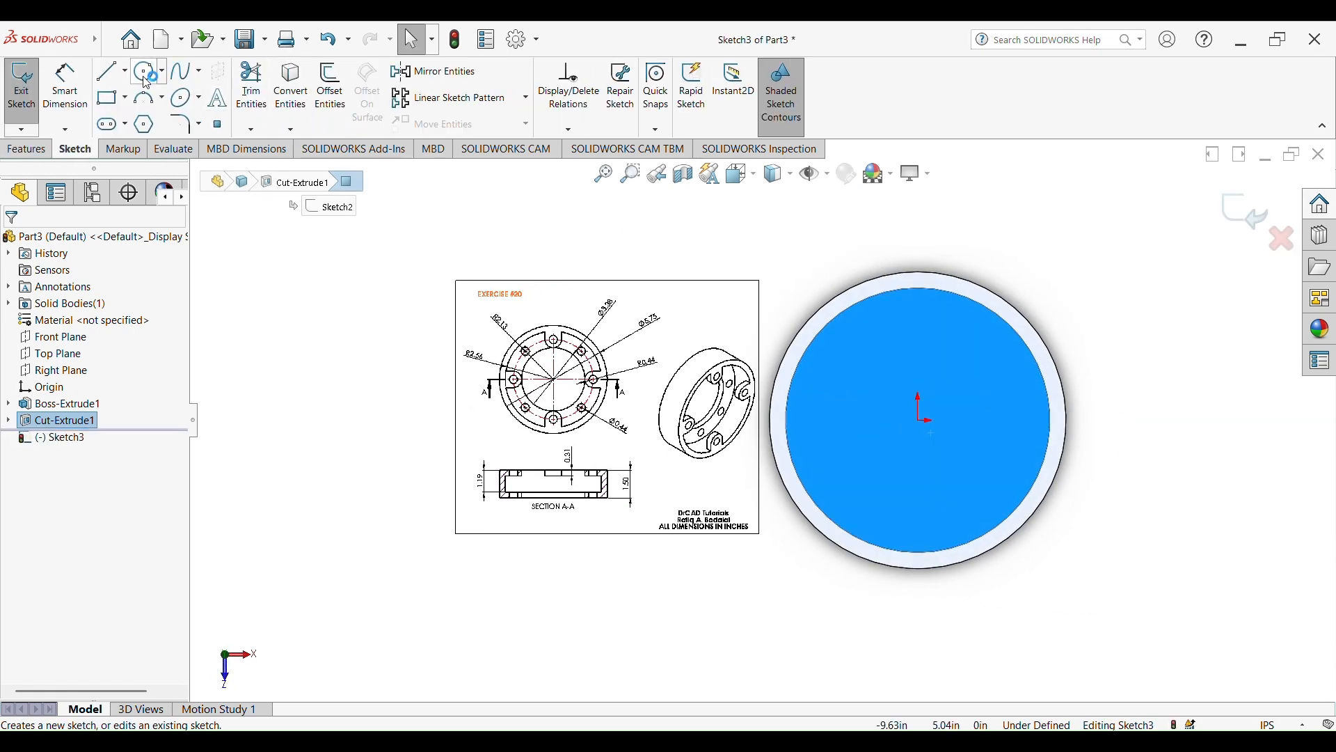
click(145, 73)
mouse_move(918, 420)
mouse_down()
mouse_move(993, 508)
mouse_move(970, 477)
mouse_up()
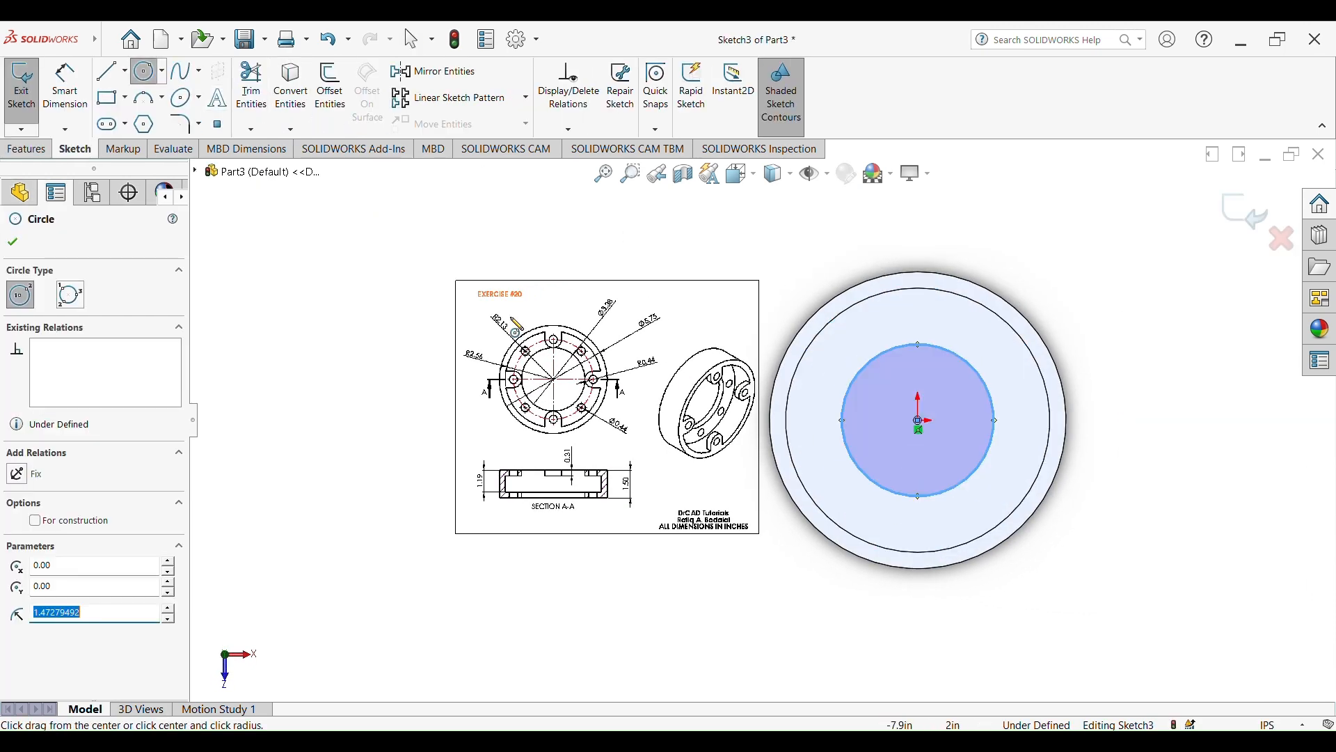
Dimension the floor circle's diameter as 3.38 in, following the inner opening on the reference drawing
click(78, 96)
scroll(531, 377, down, 6)
scroll(655, 353, down, 1)
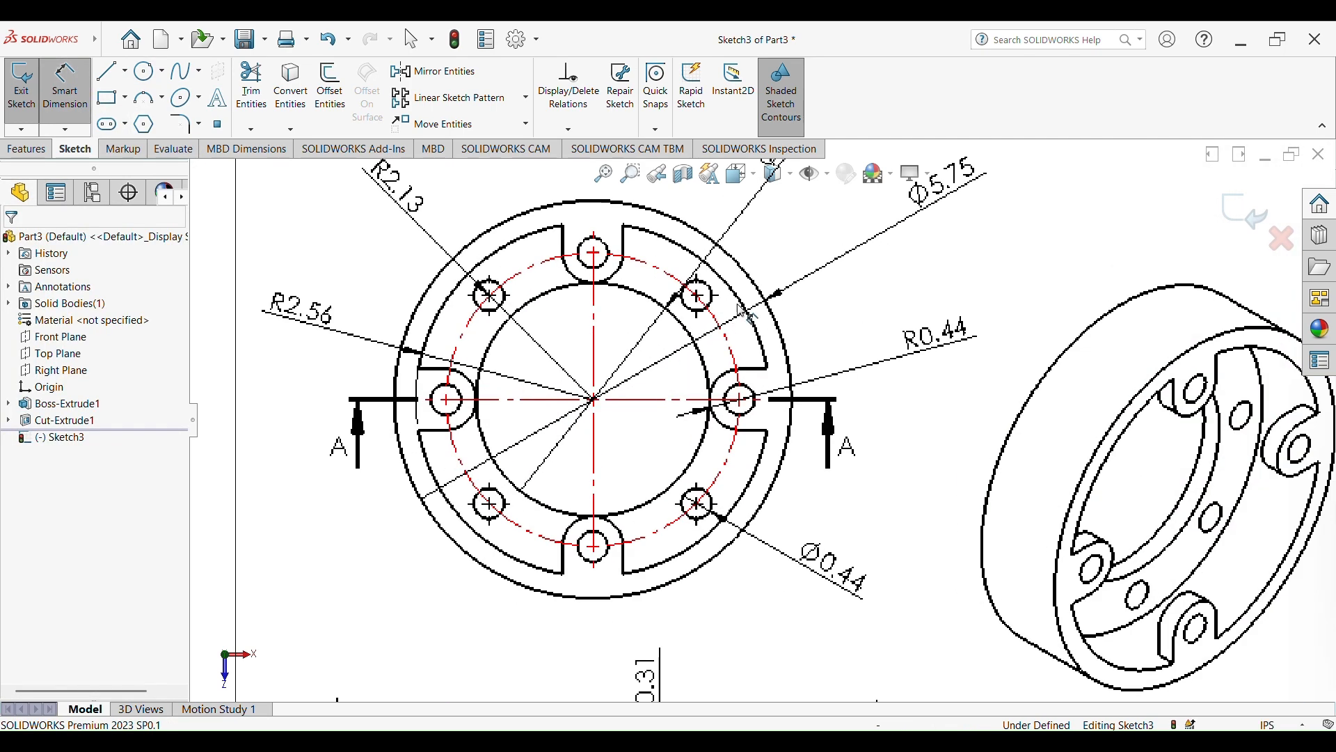
scroll(758, 284, up, 3)
scroll(777, 252, down, 1)
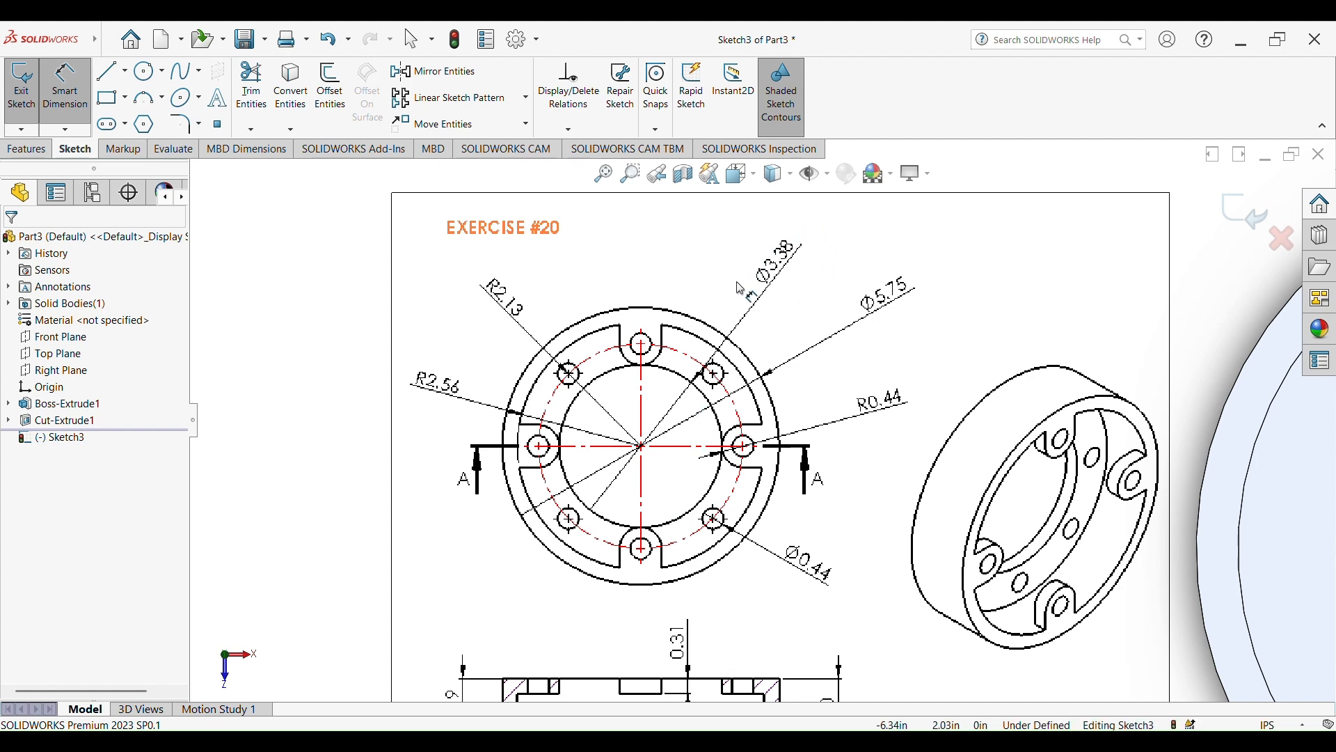
scroll(989, 425, up, 5)
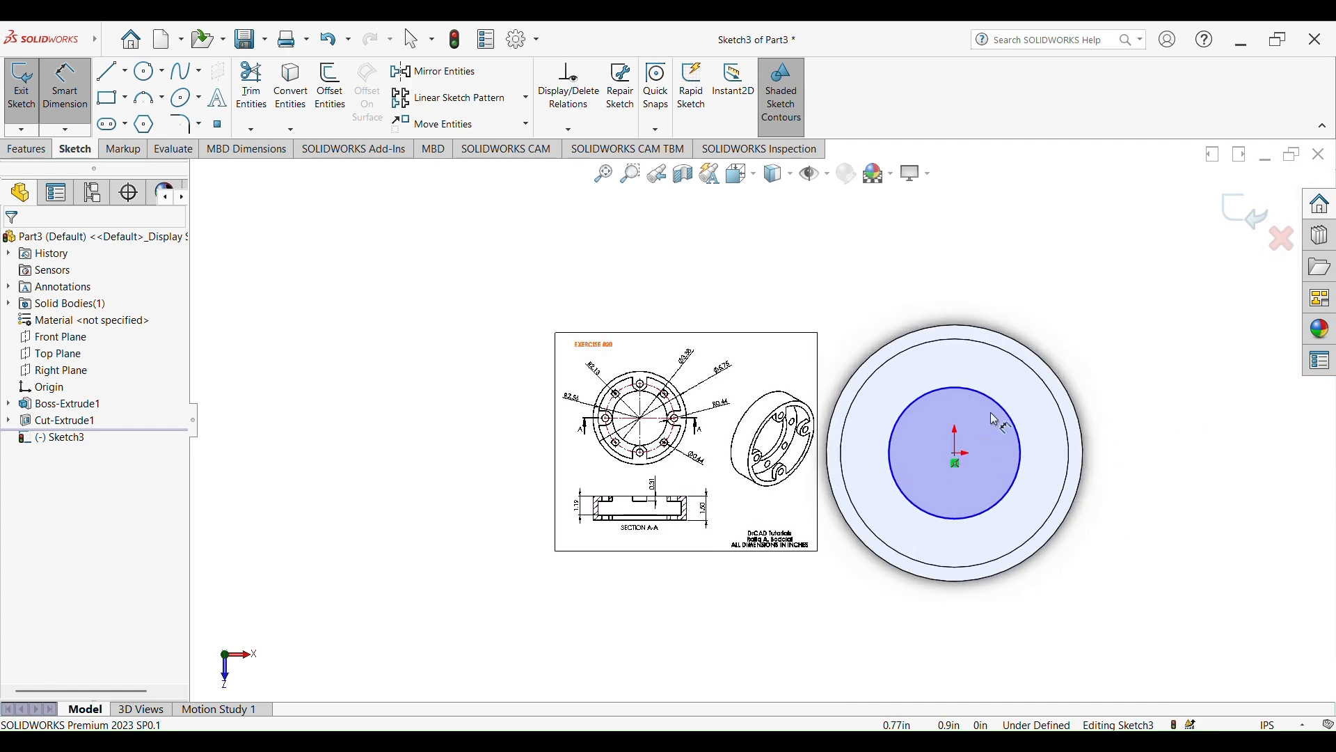
click(1010, 415)
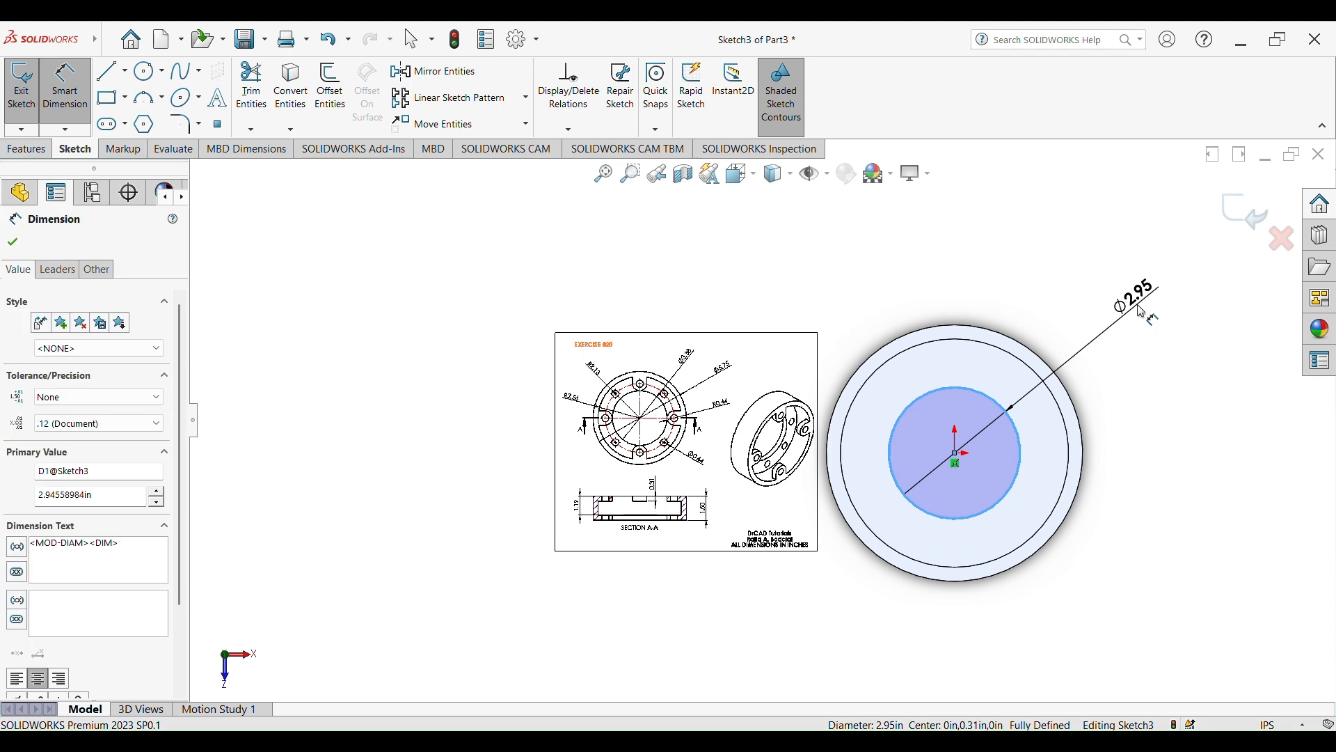
click(1142, 312)
text(3.38)
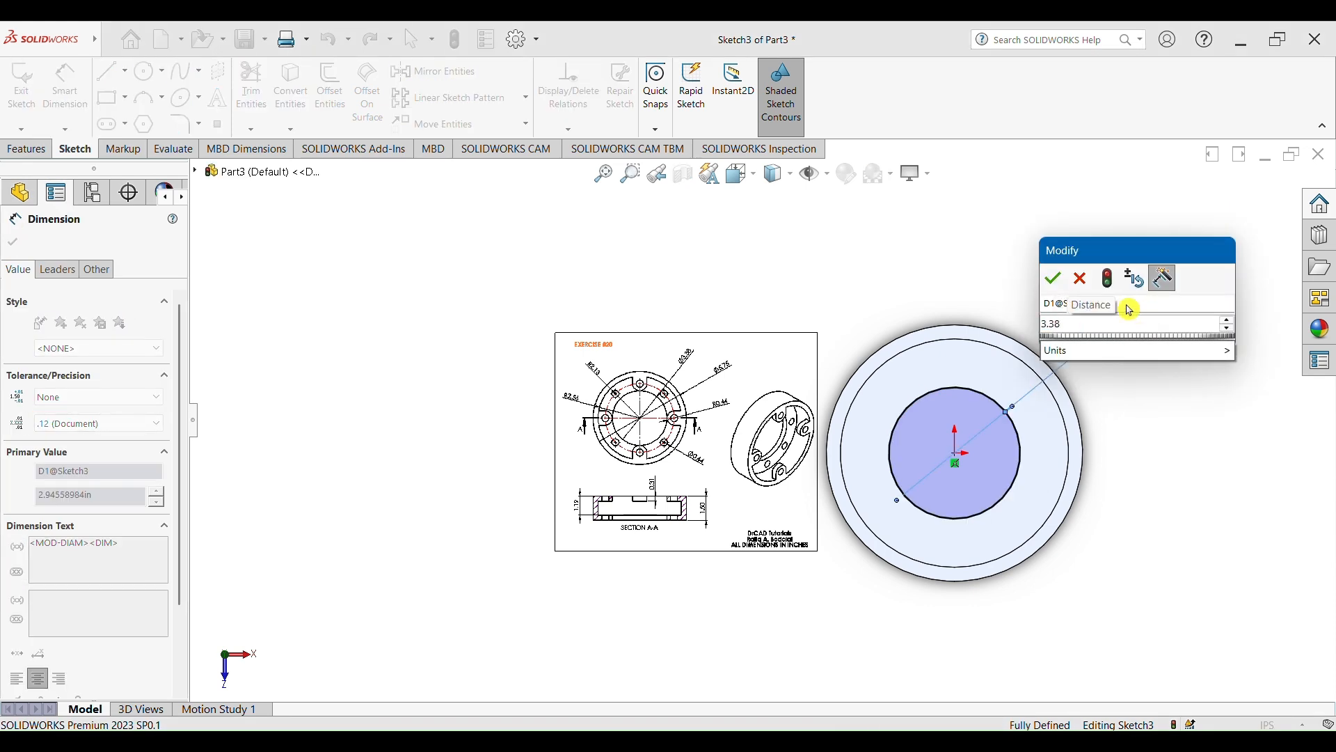
click(1056, 282)
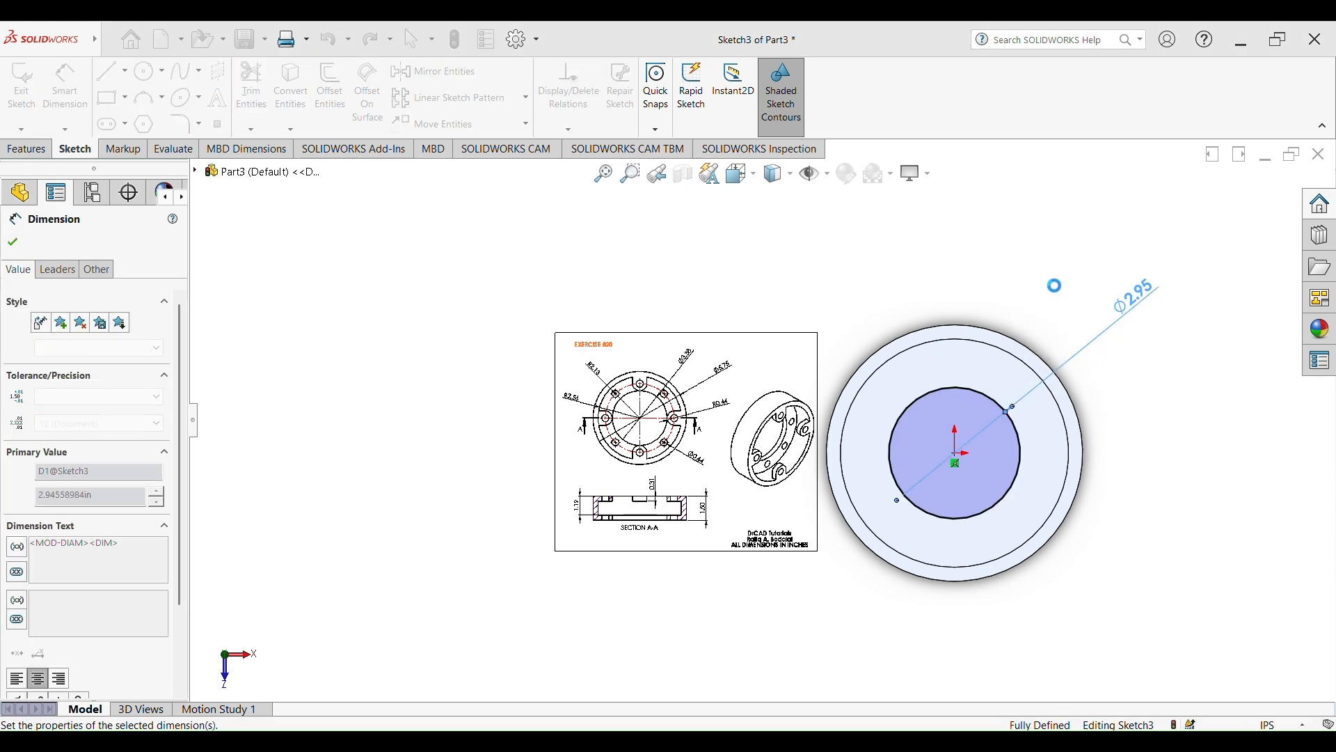
Cut-extrude the 3.38 in circle through the pocket's floor as a blind cut with a depth of 1.19 in
click(33, 152)
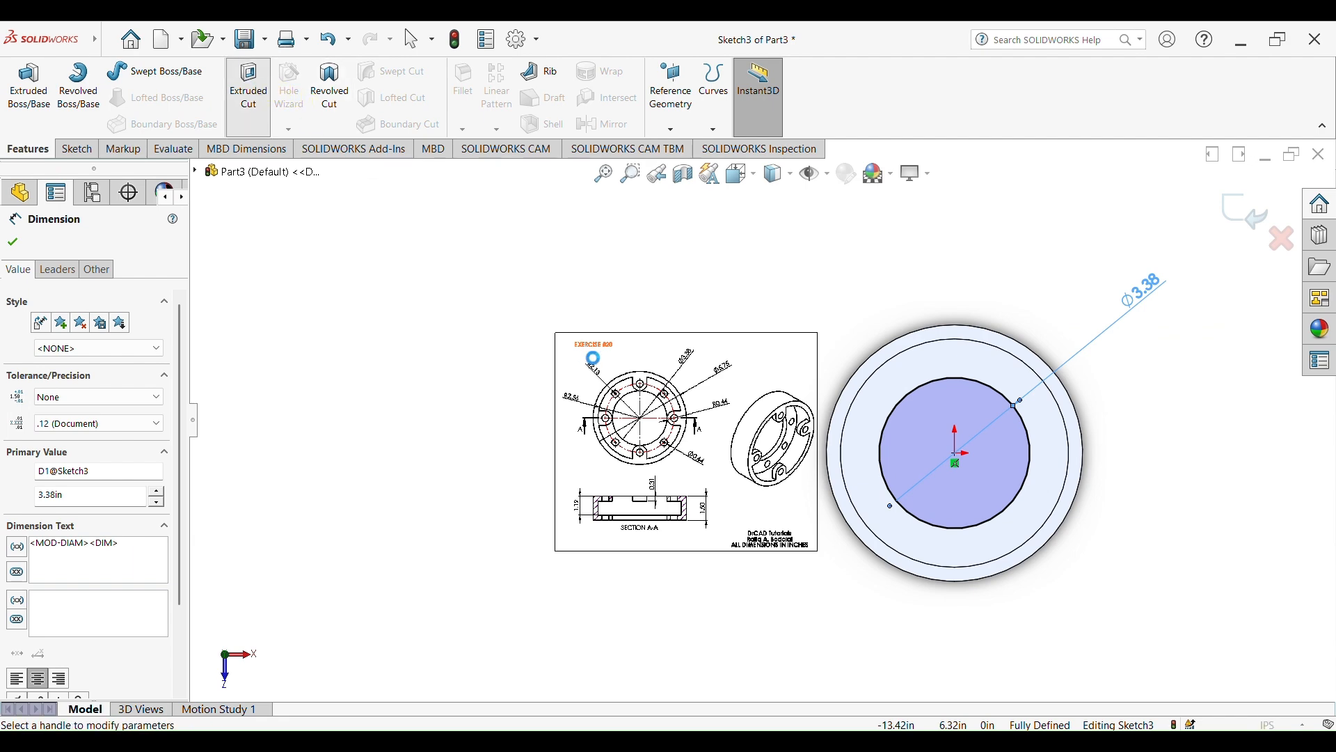
click(249, 83)
scroll(796, 438, down, 5)
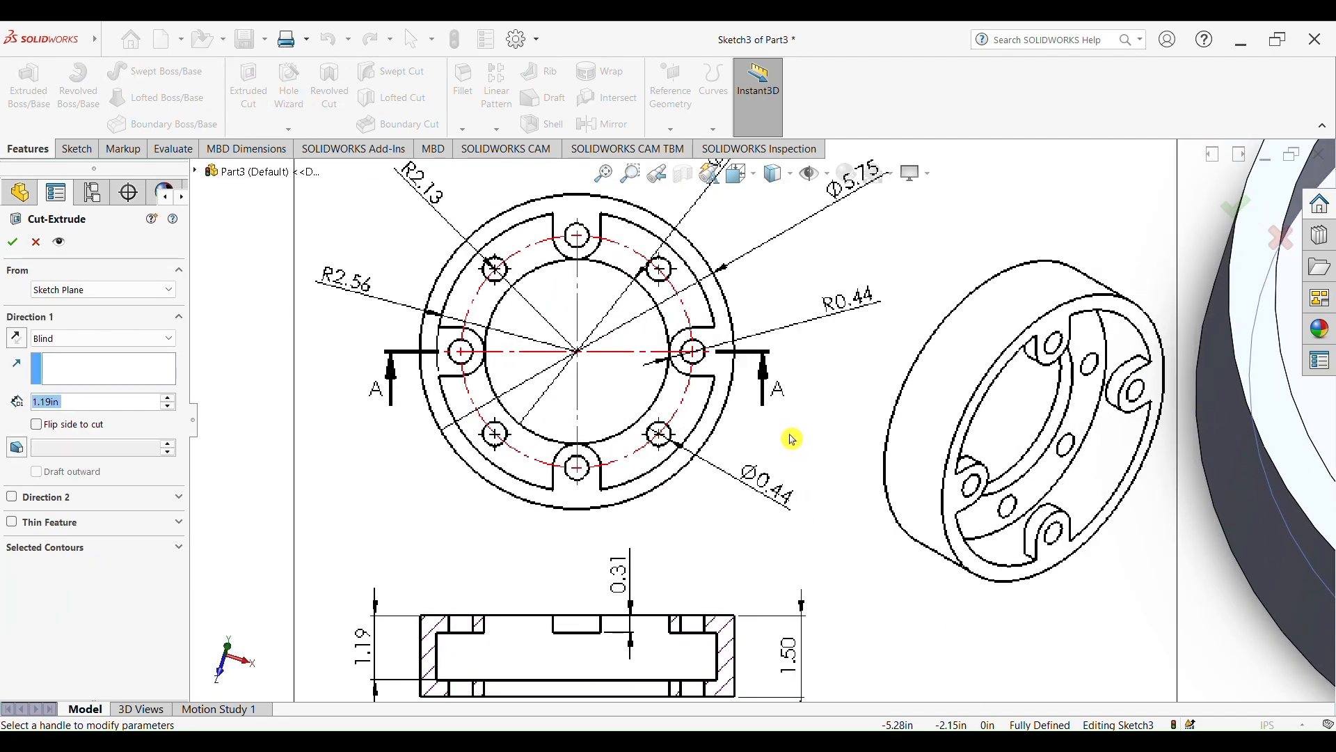
scroll(711, 499, up, 3)
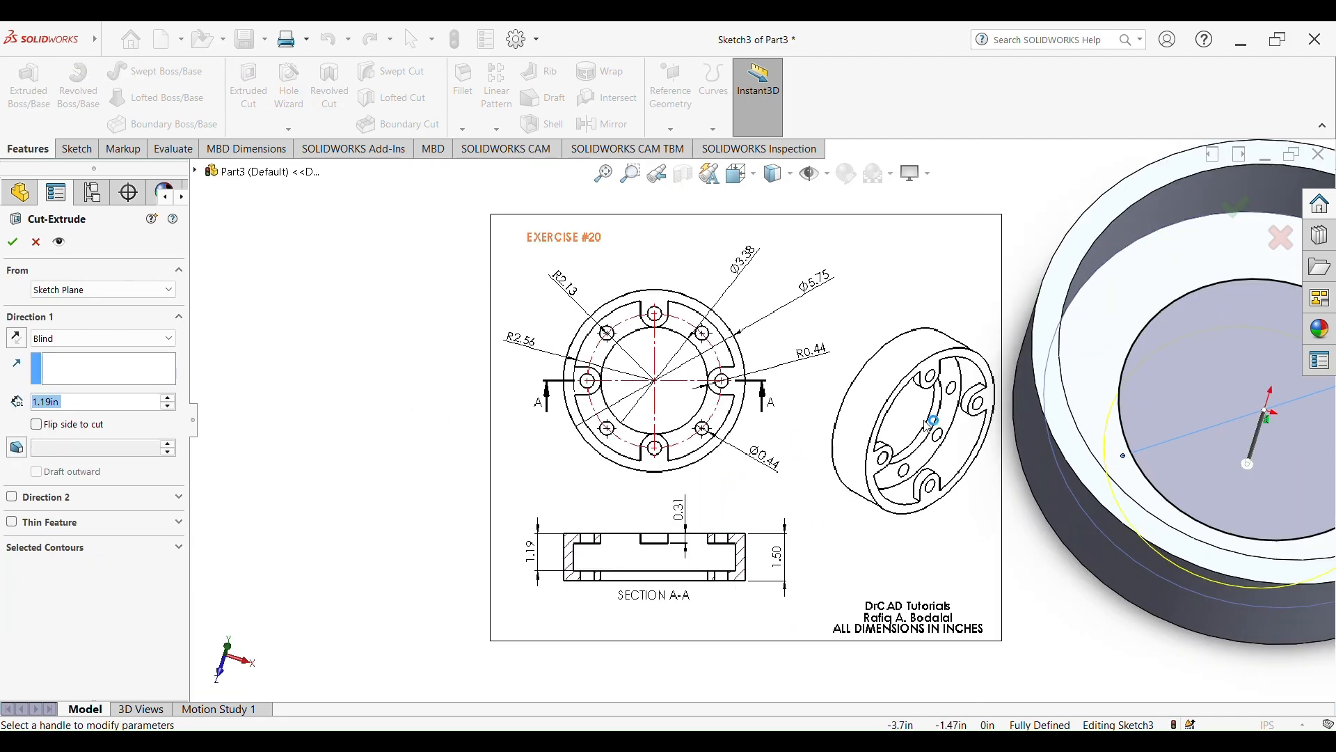
scroll(936, 424, down, 3)
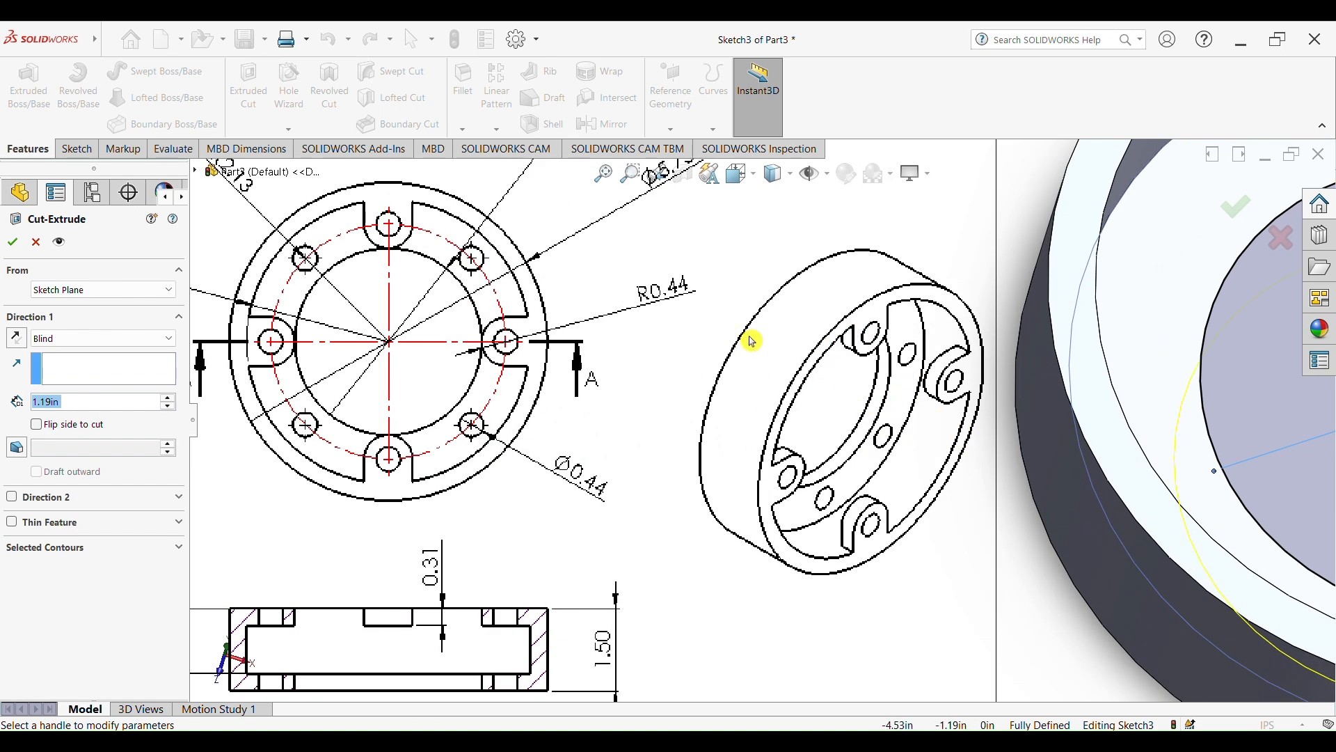
scroll(924, 421, up, 5)
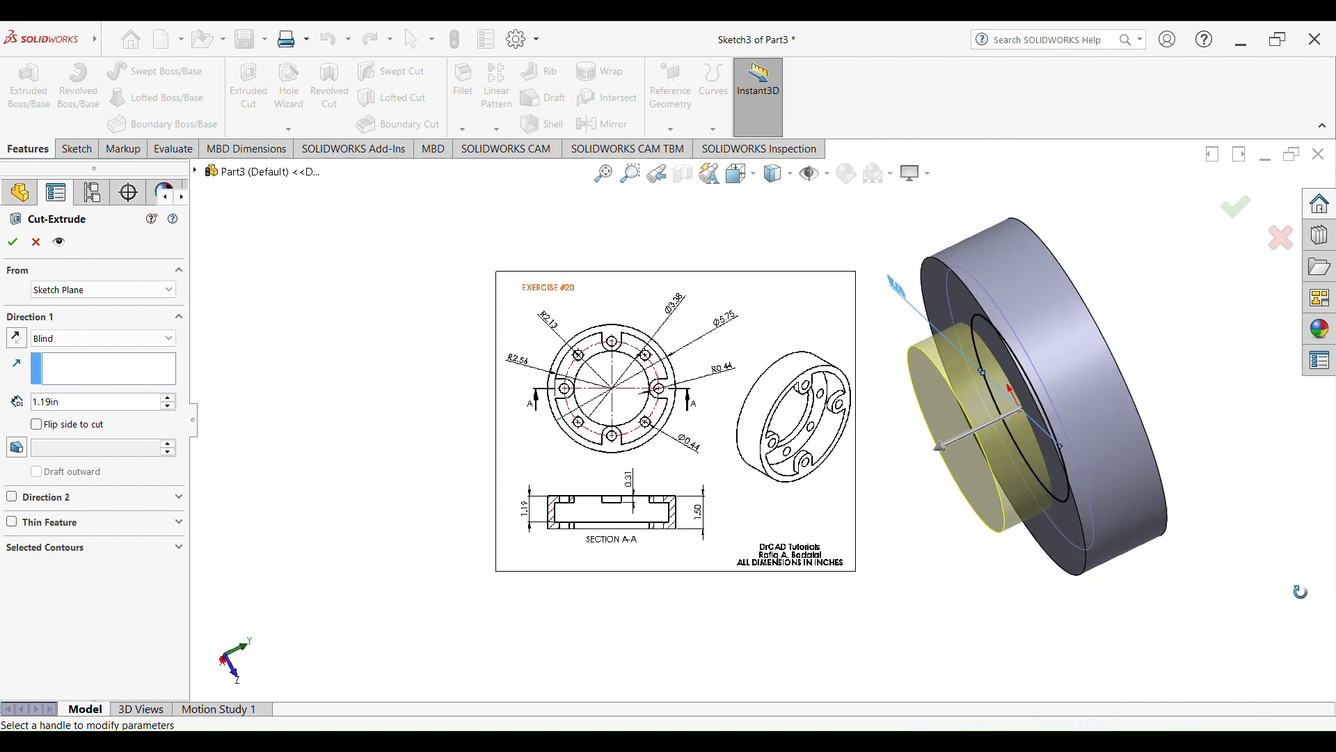
click(1230, 213)
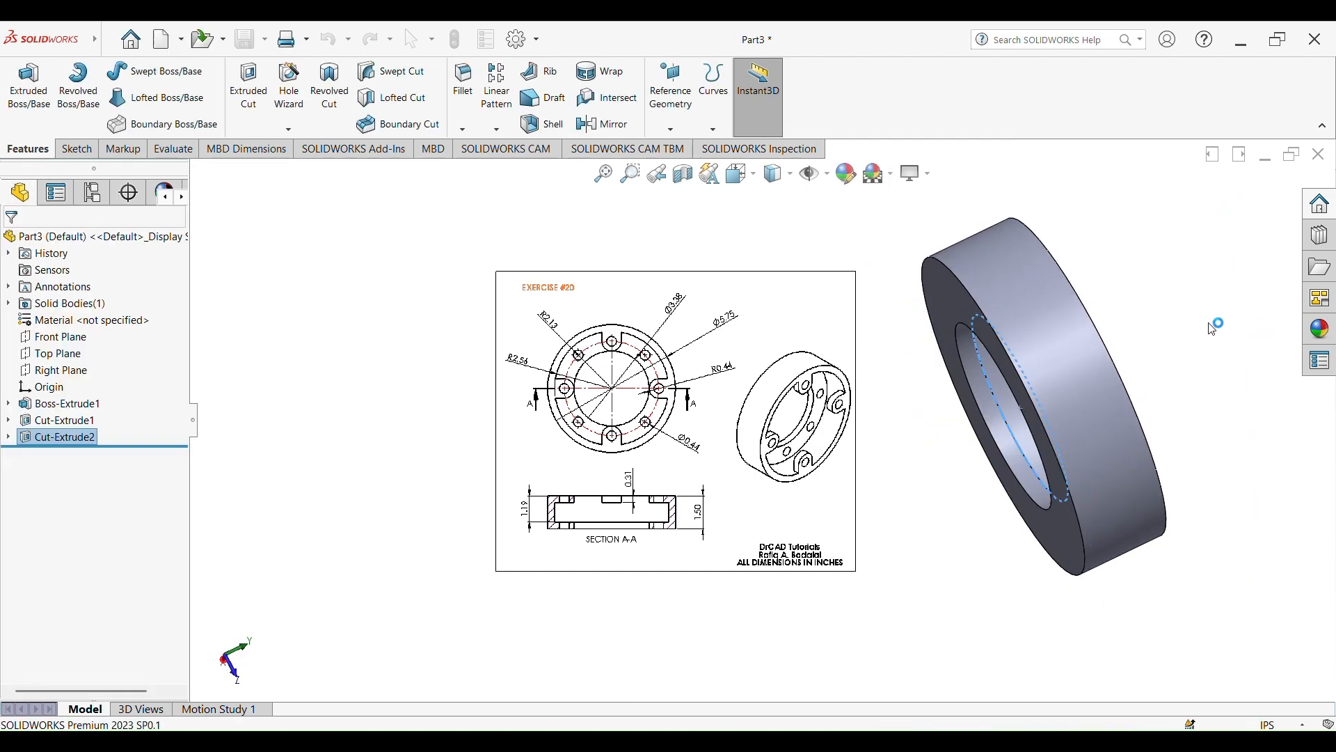
middle_drag(1142, 362, 1135, 448)
scroll(1135, 421, up, 3)
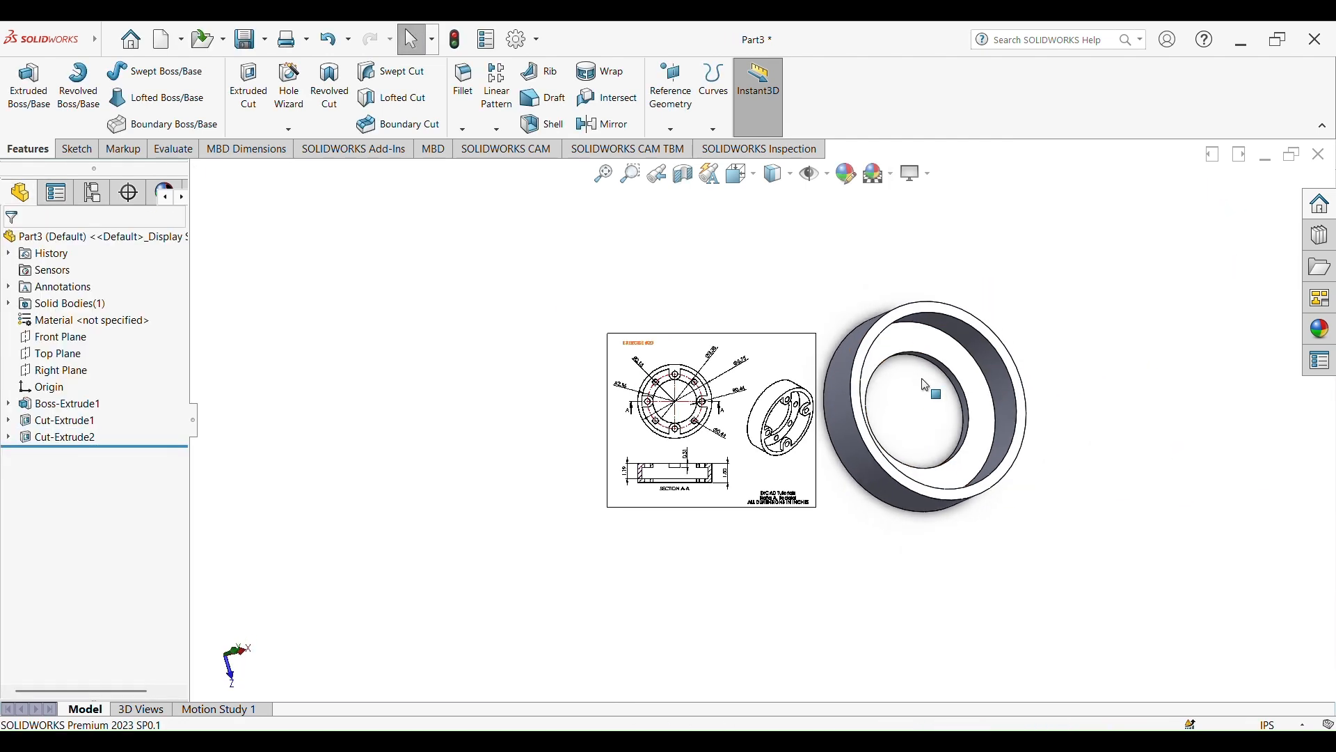
scroll(934, 384, down, 2)
scroll(526, 423, down, 4)
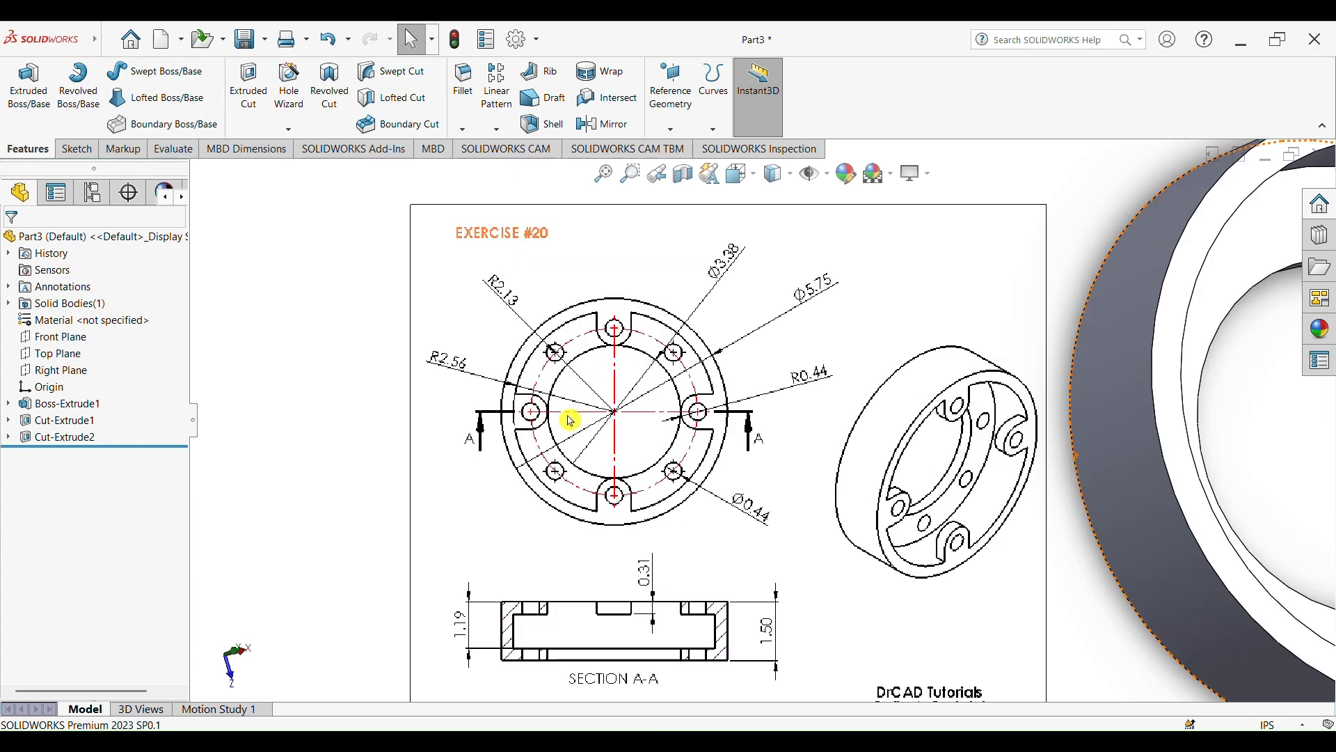
Start a sketch on the pocket's floor and draw a circle centred on the origin, about 4.30 in in diameter
scroll(648, 337, down, 2)
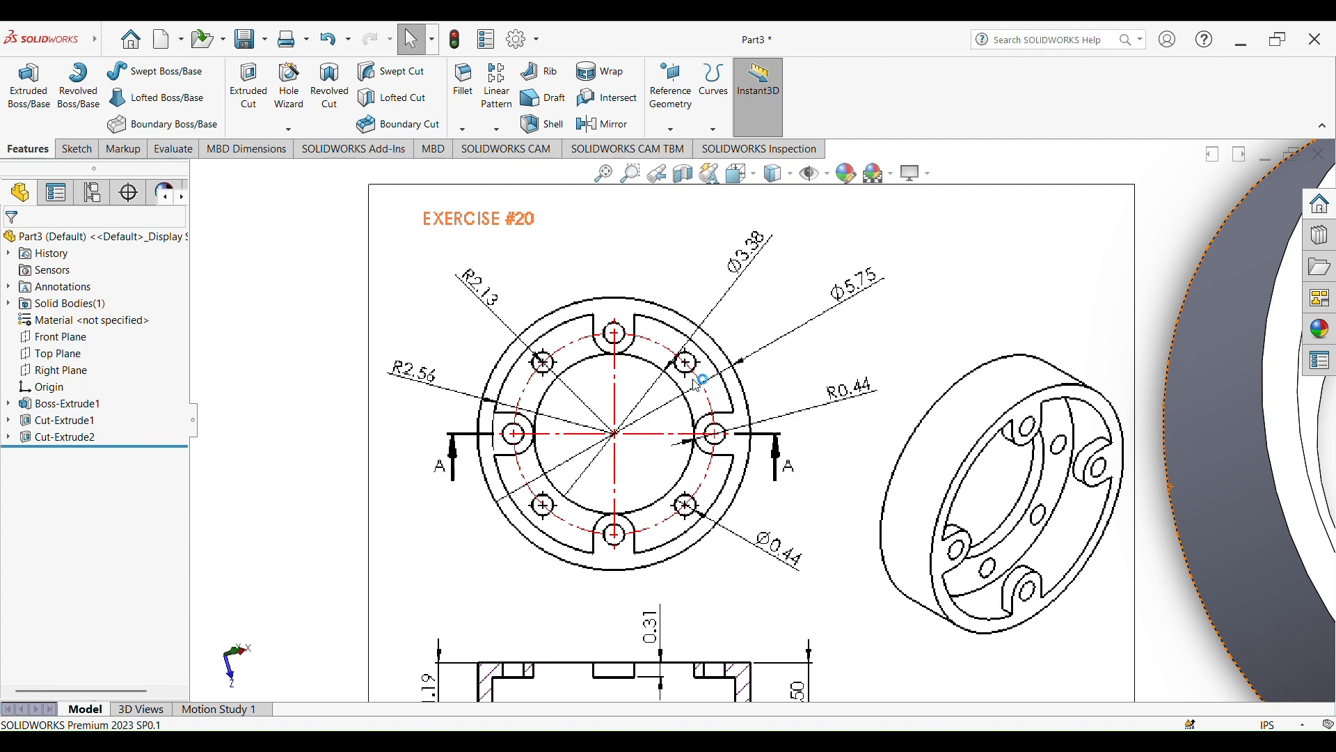
scroll(765, 431, up, 5)
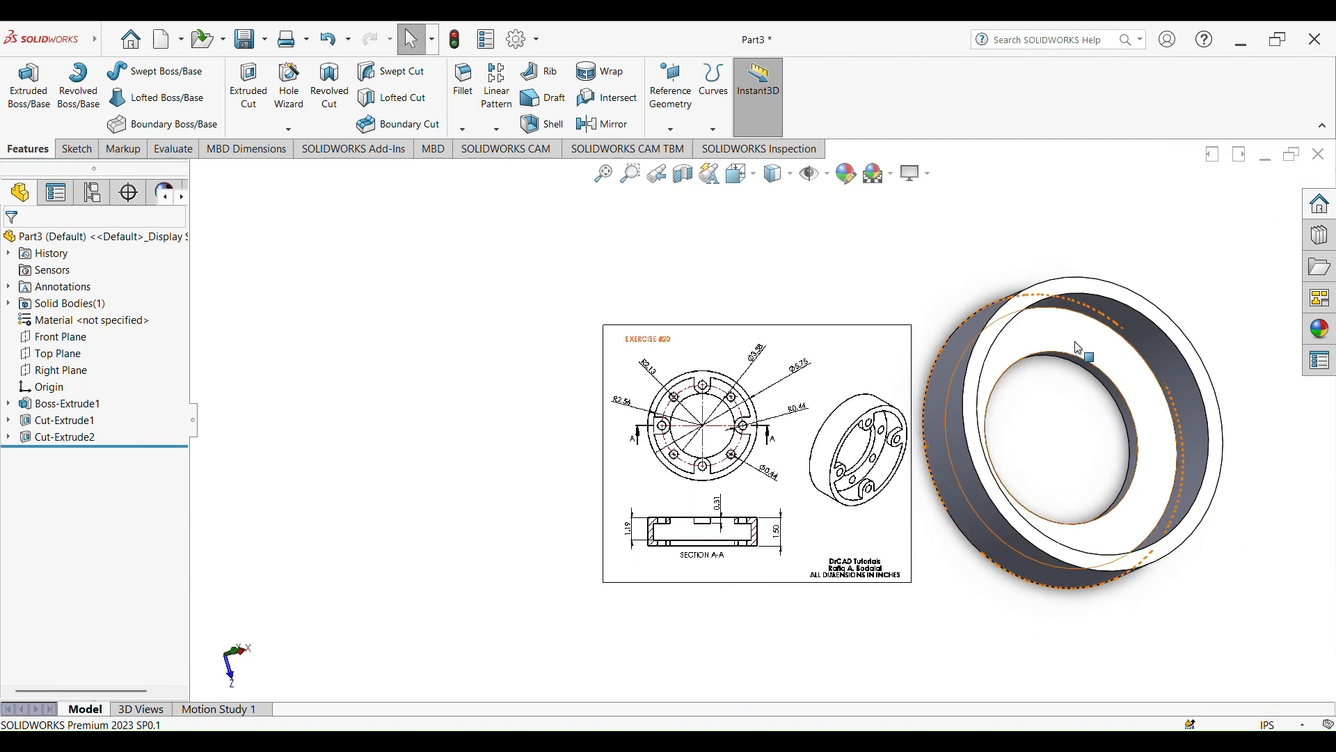
click(1088, 348)
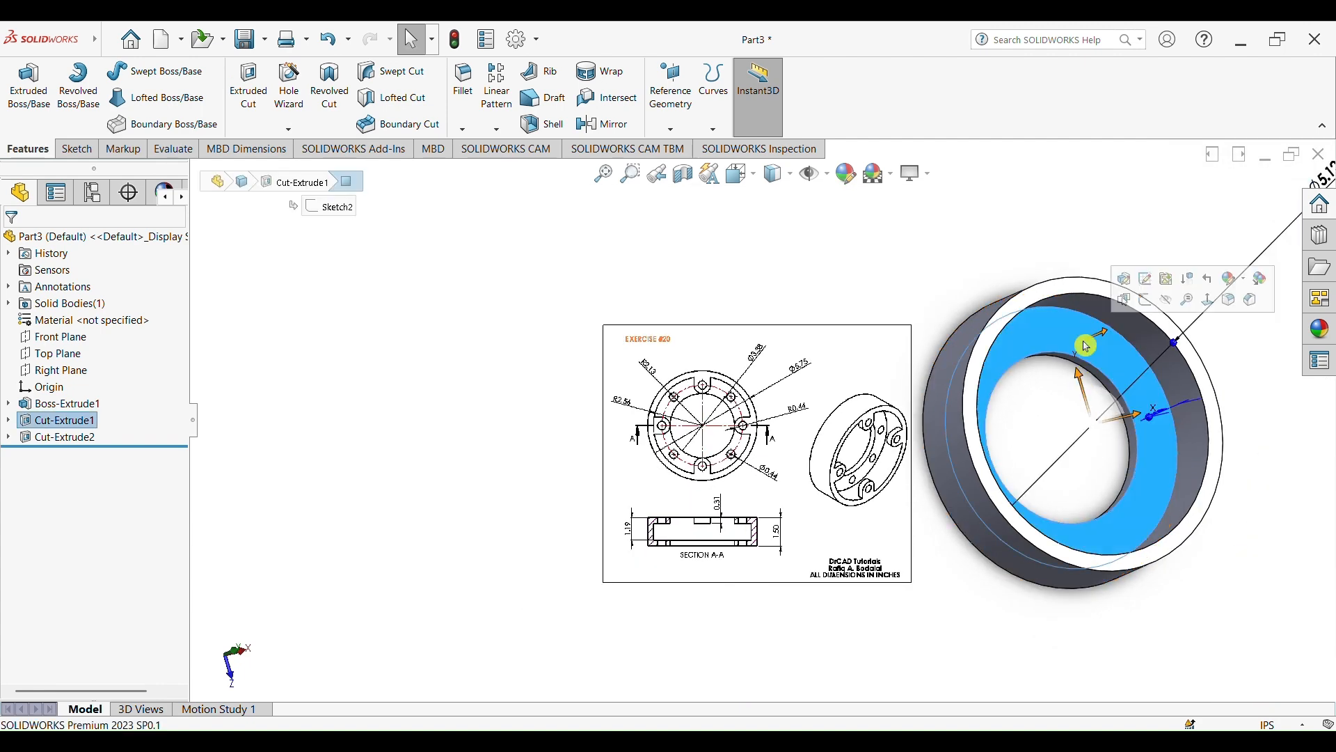
click(1145, 299)
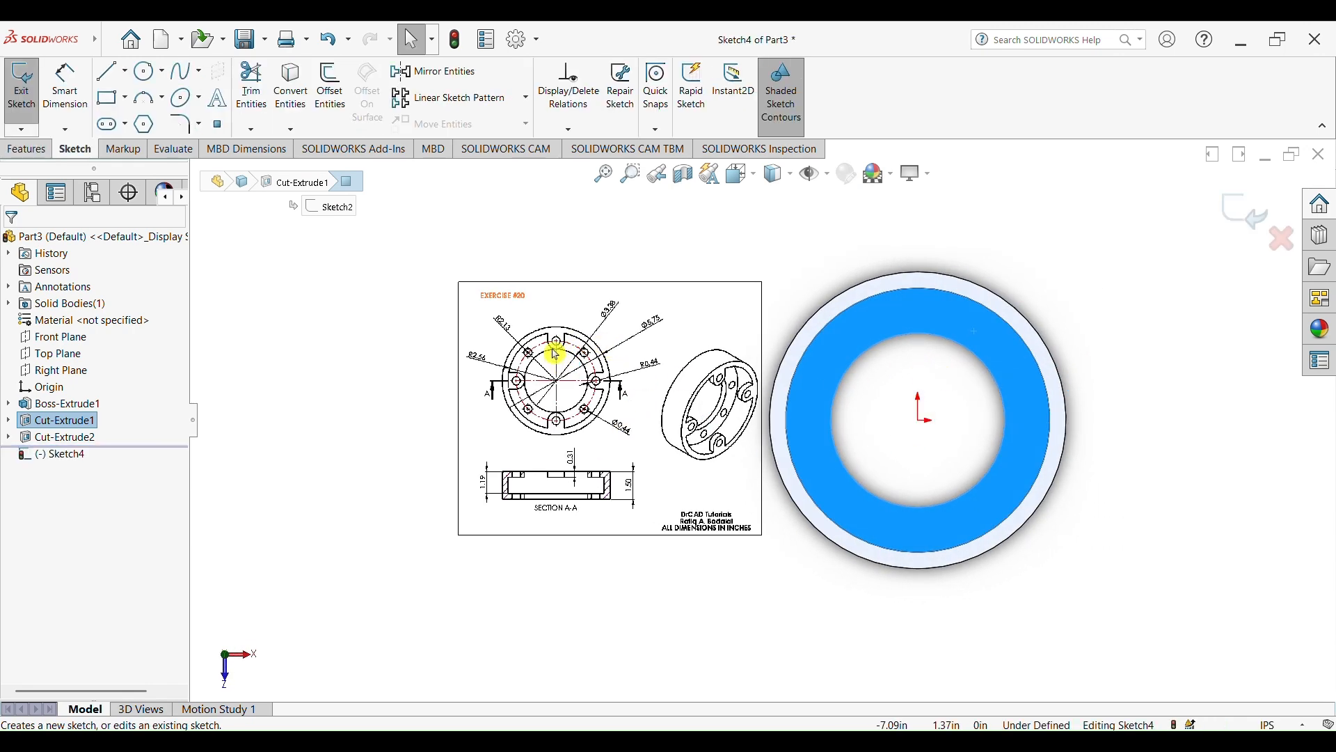
scroll(557, 355, down, 4)
scroll(615, 396, down, 3)
scroll(637, 348, up, 1)
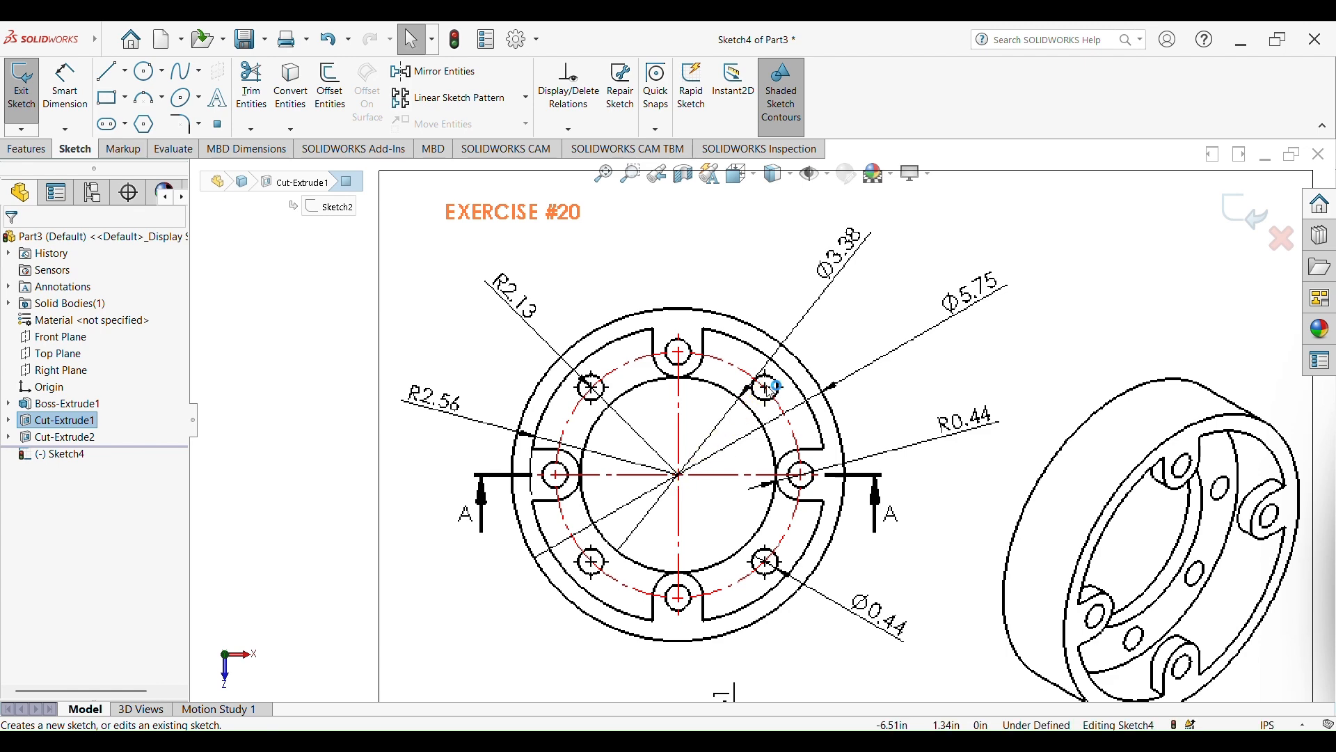
scroll(685, 480, up, 6)
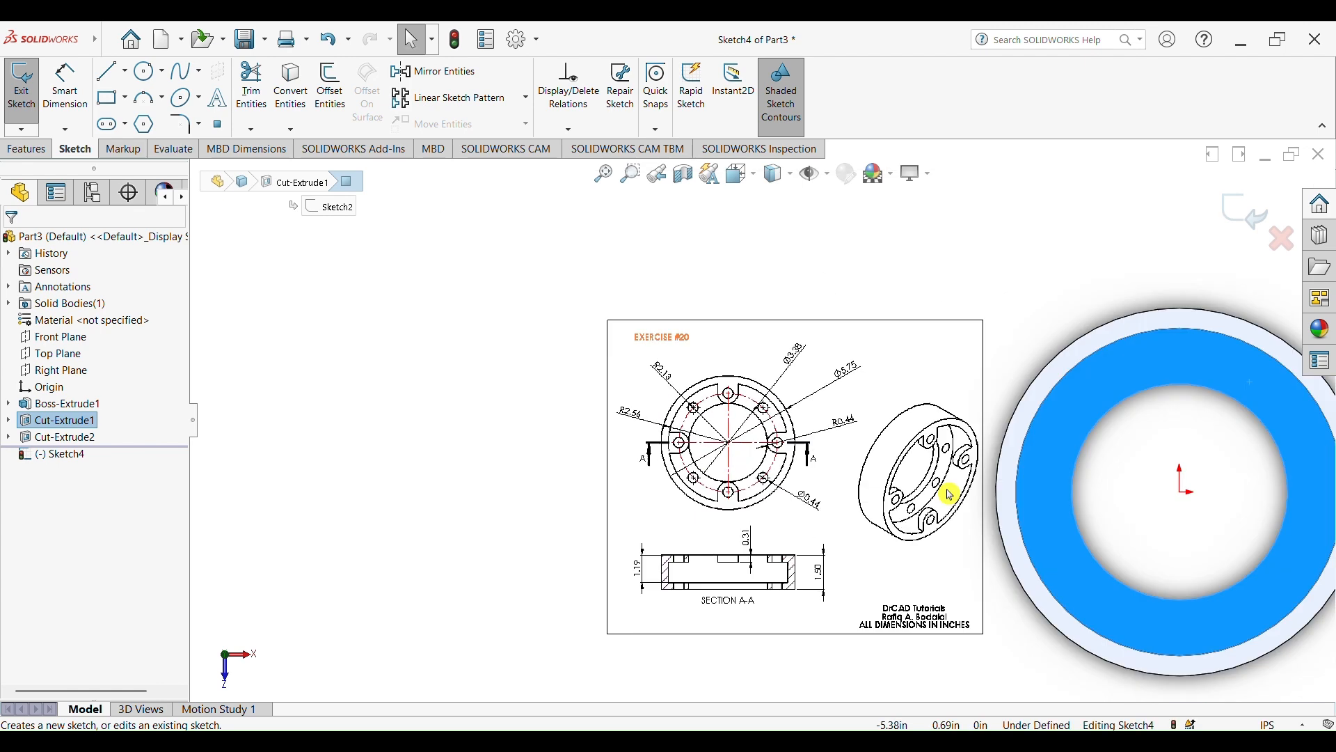
scroll(853, 441, down, 2)
click(147, 71)
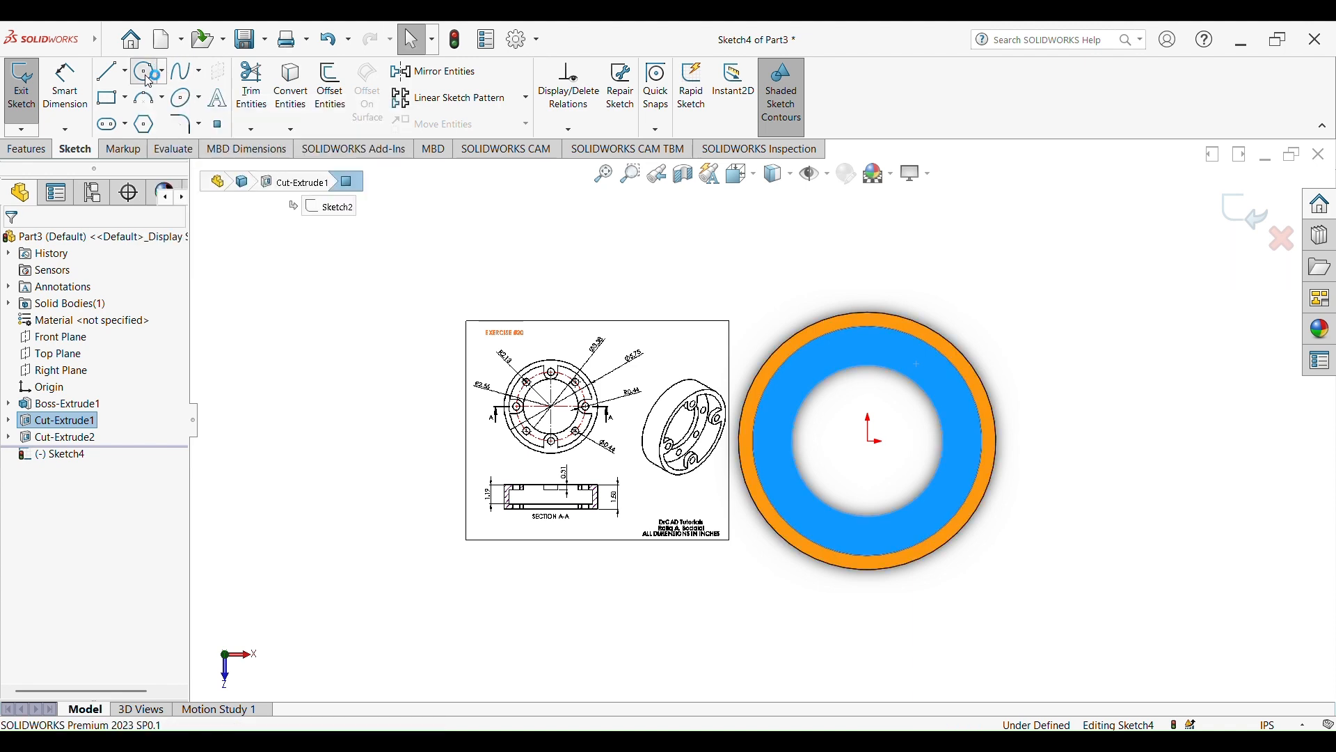
click(870, 443)
click(958, 485)
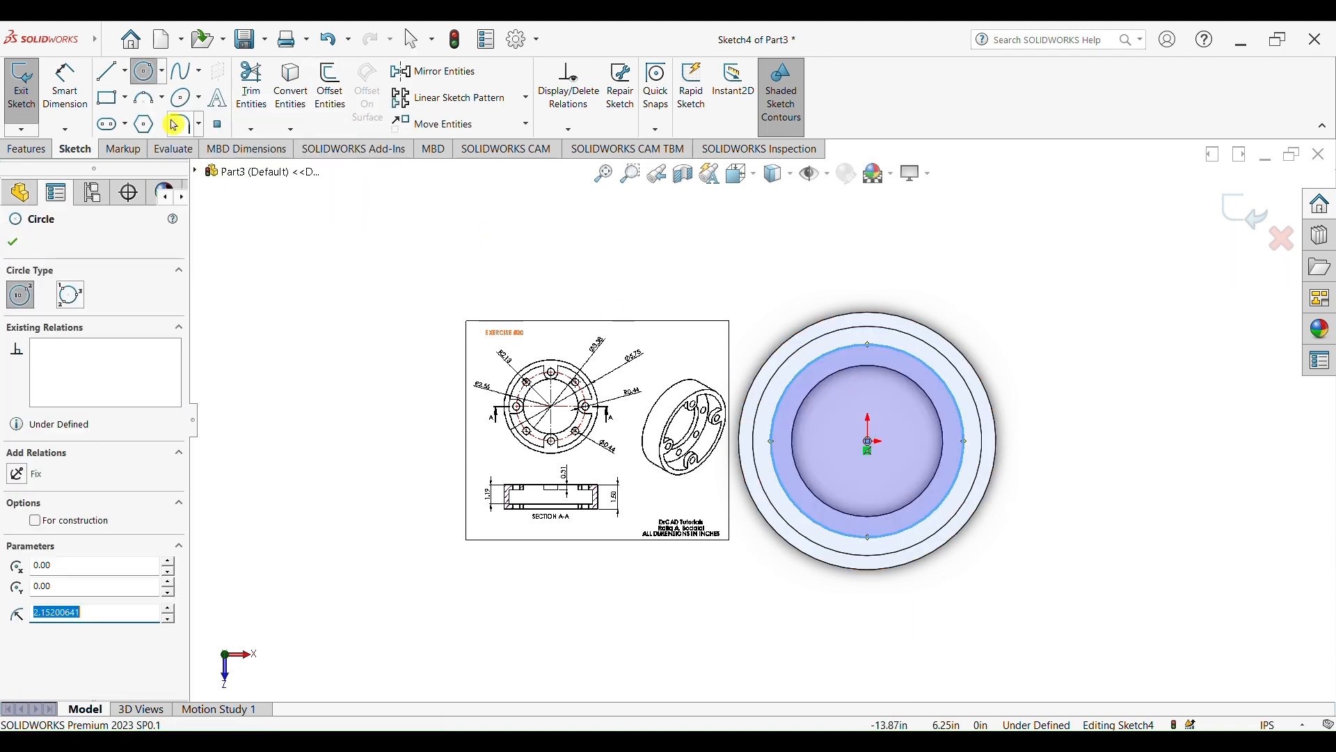
key(Escape)
Dimension the new circle's diameter as 2.13*2 (4.26 in), following the R2.13 bolt circle on the reference drawing
scroll(556, 407, down, 6)
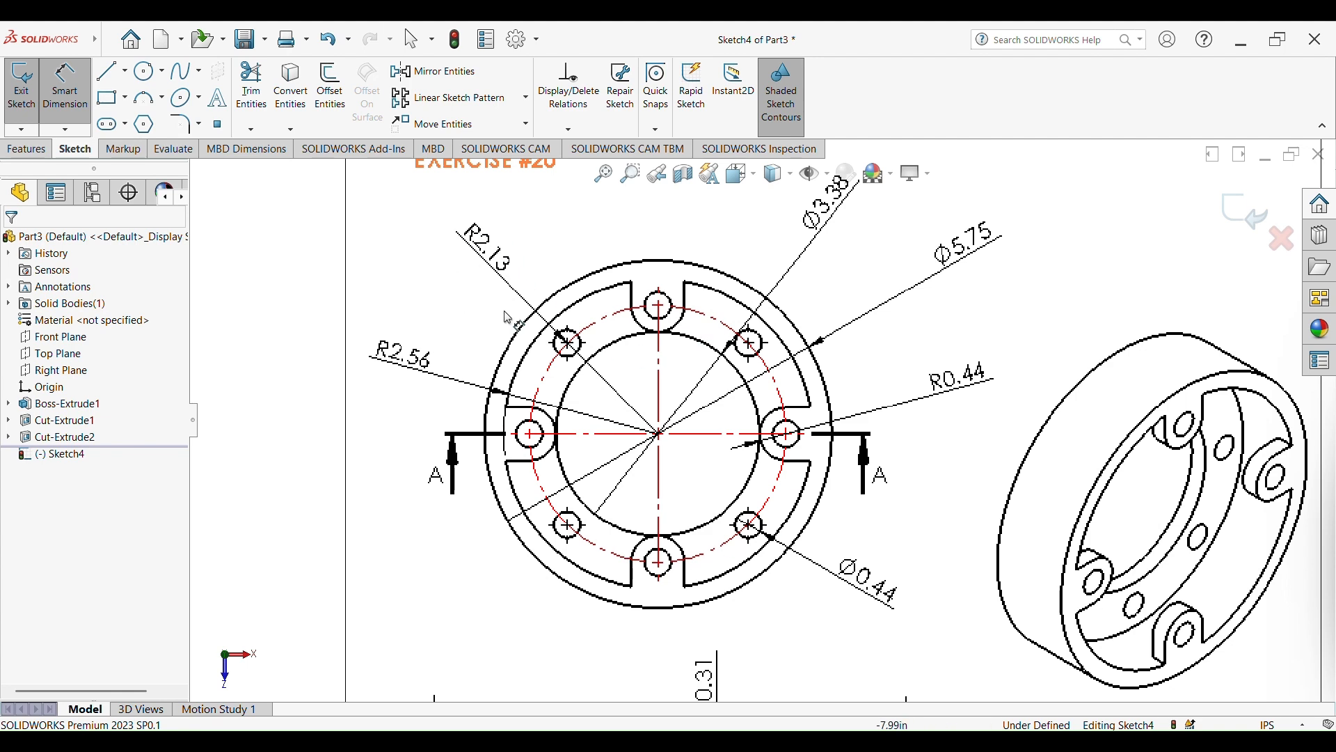
scroll(1071, 496, up, 8)
scroll(1051, 424, down, 3)
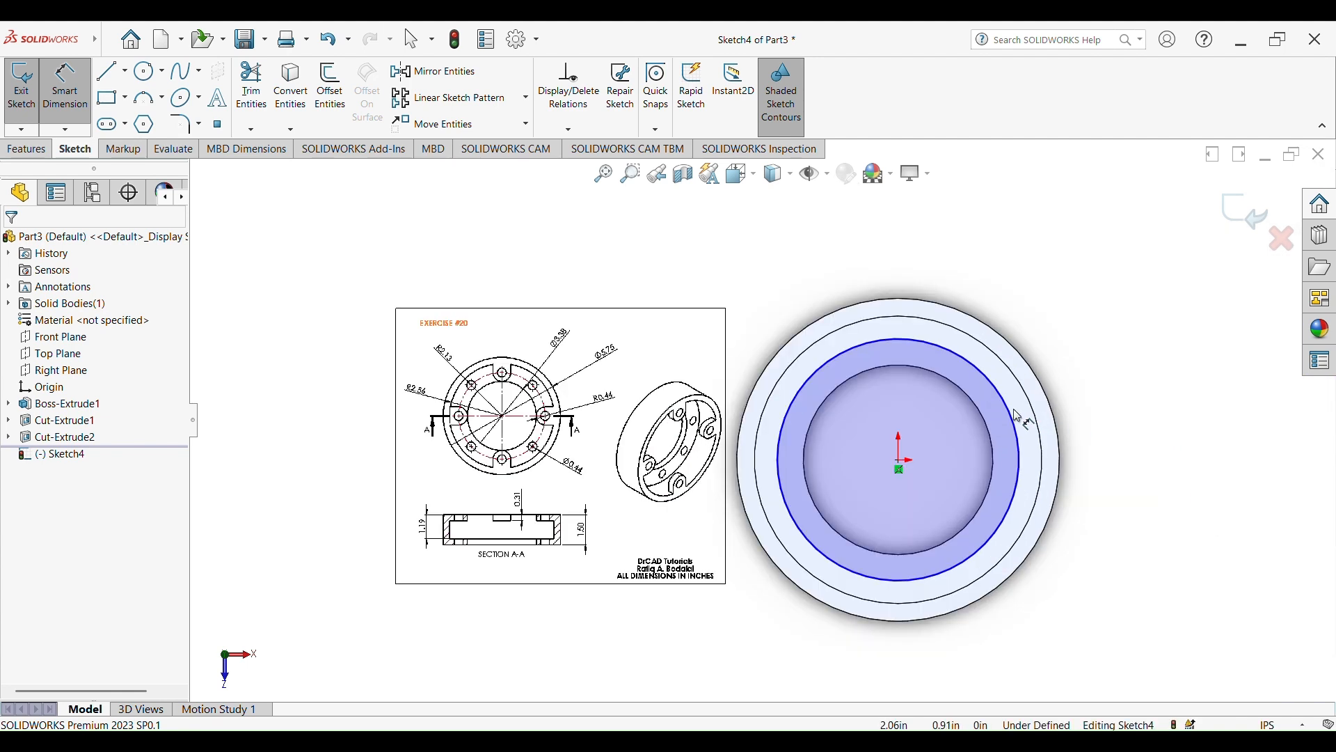
click(1018, 415)
click(1190, 307)
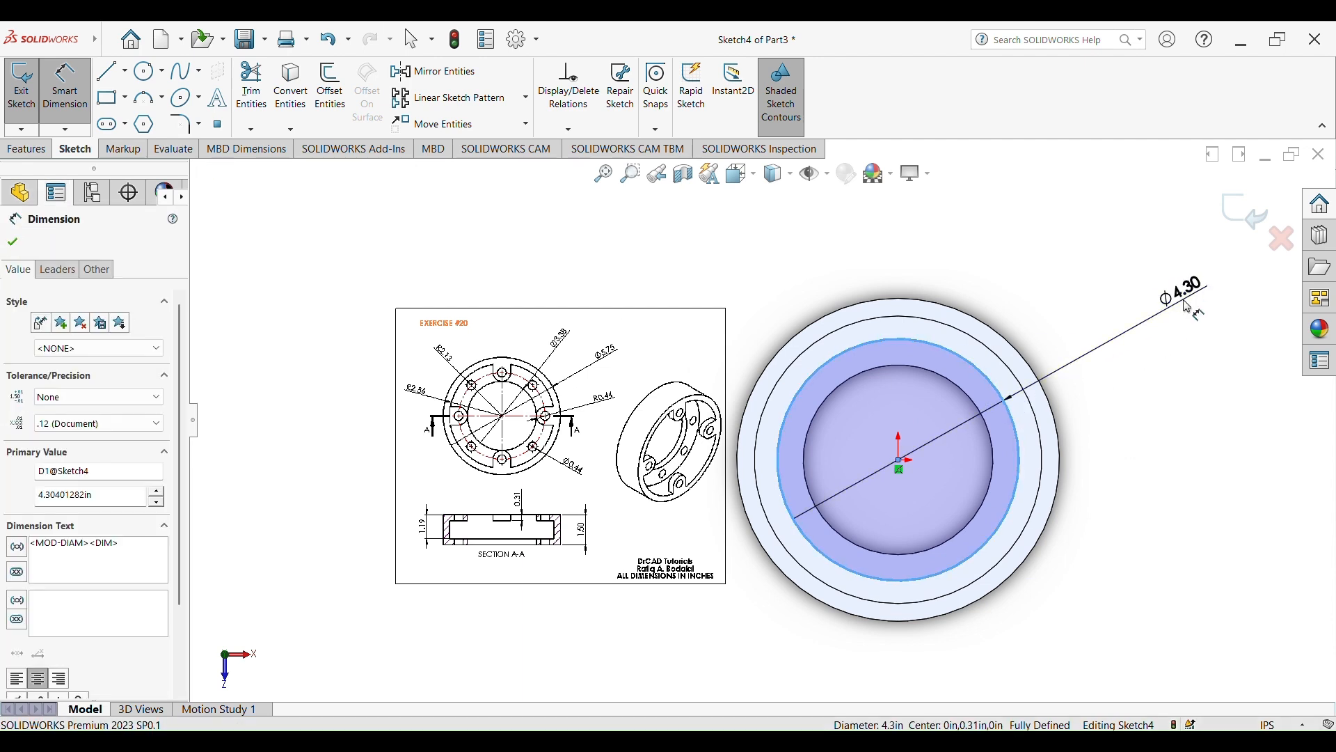
text(2.13*2)
click(1100, 275)
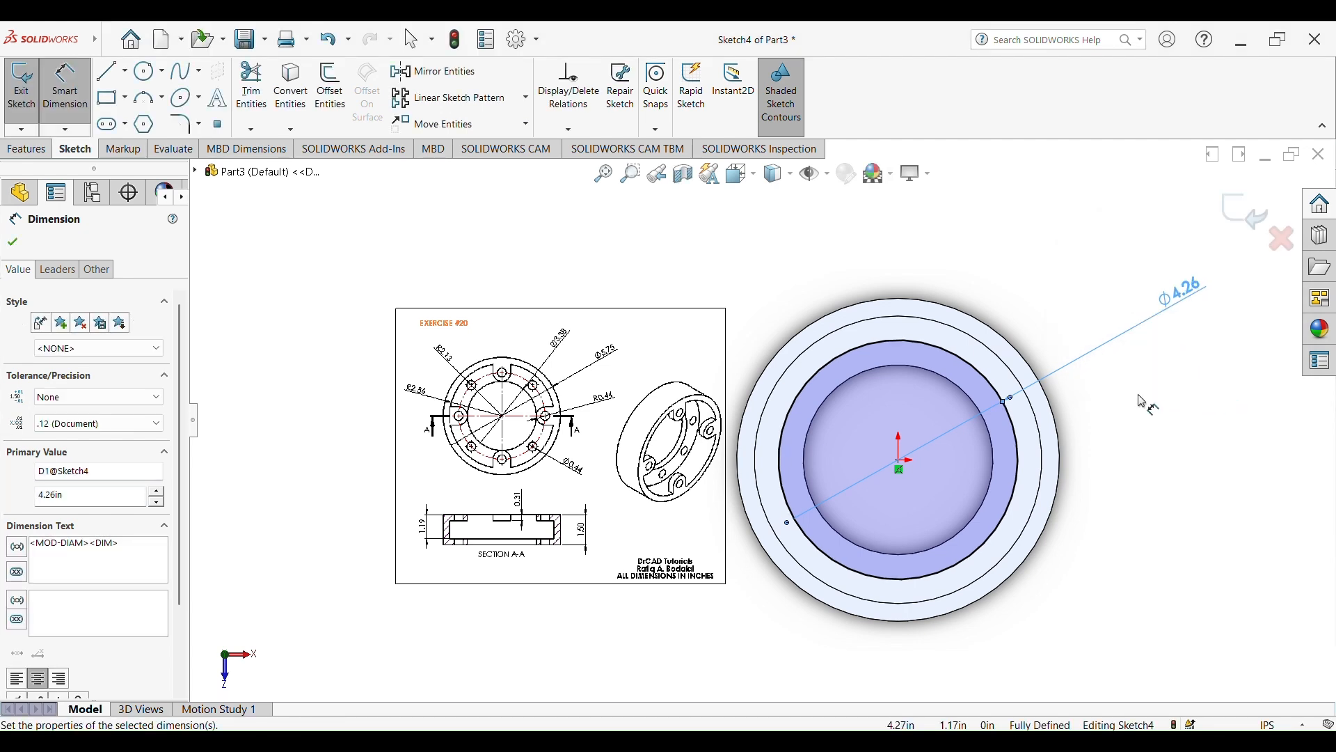
key(Escape)
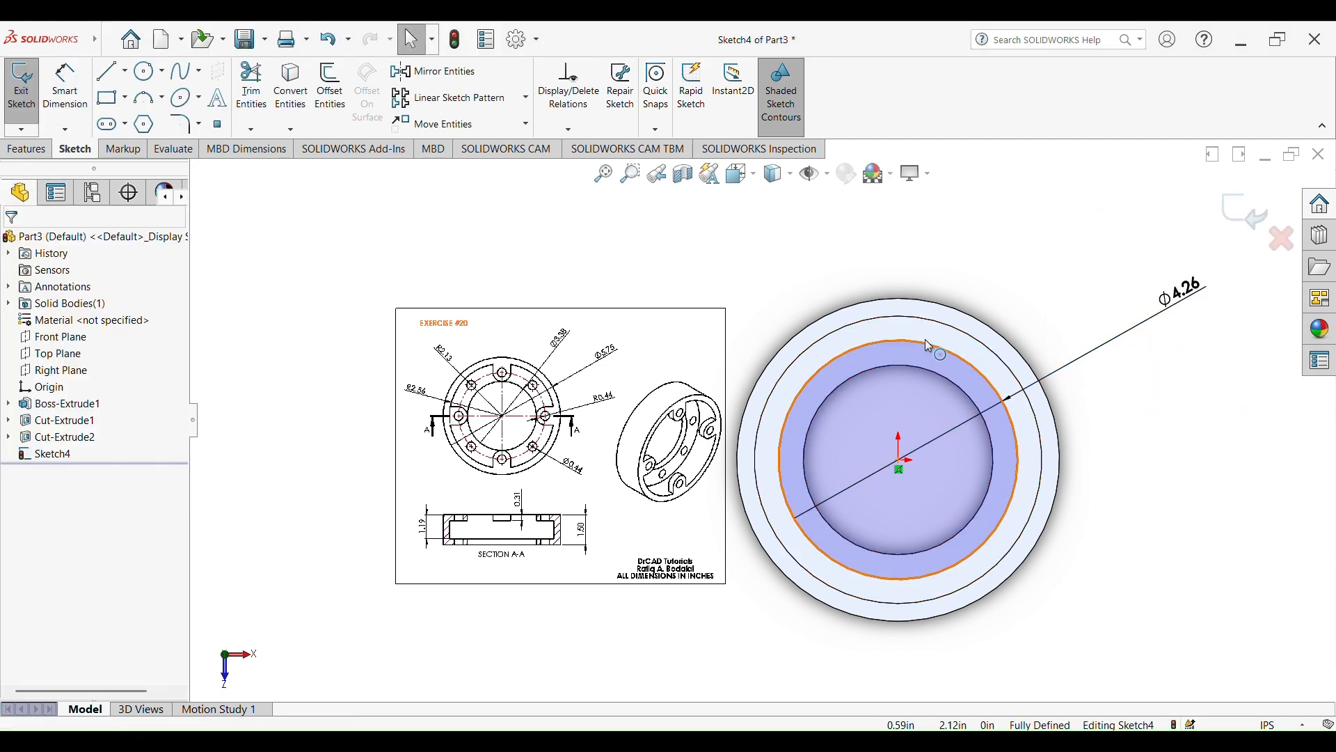
Convert the 4.26 in circle to construction geometry and dismiss the save reminder
click(975, 367)
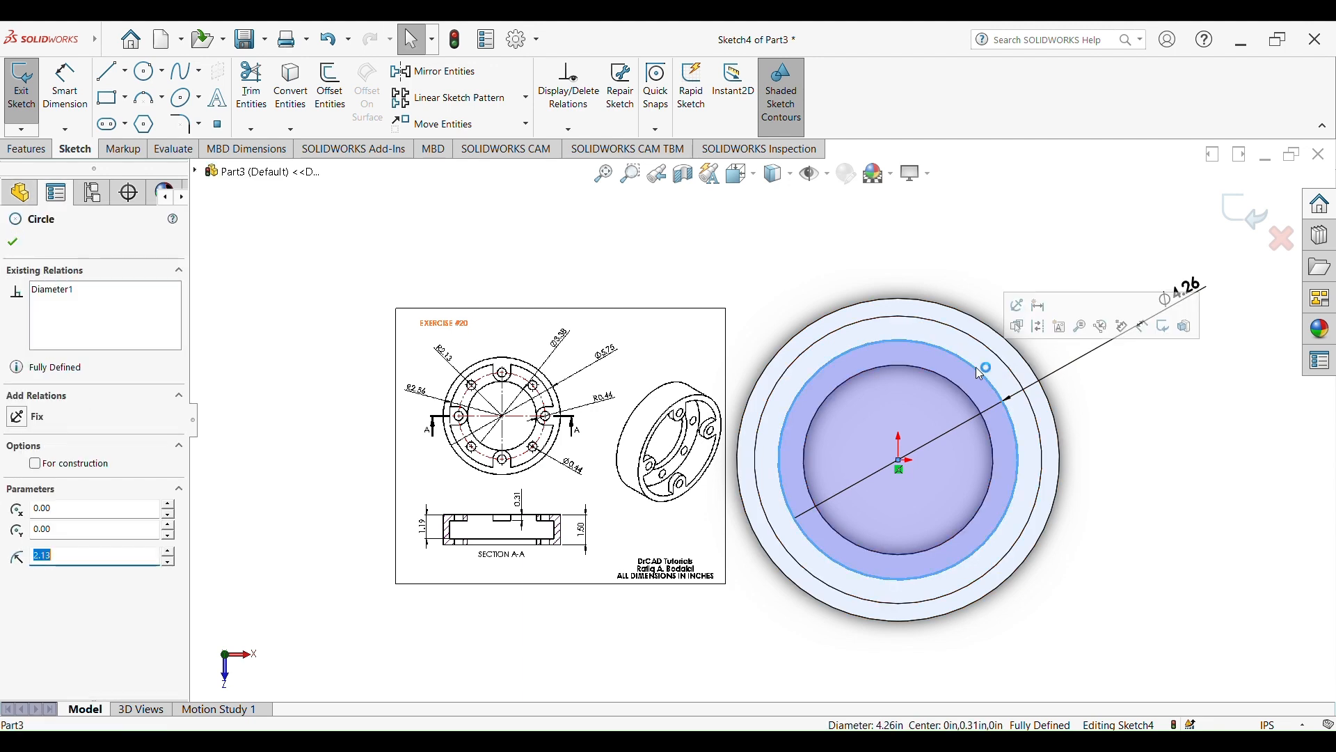
click(1043, 335)
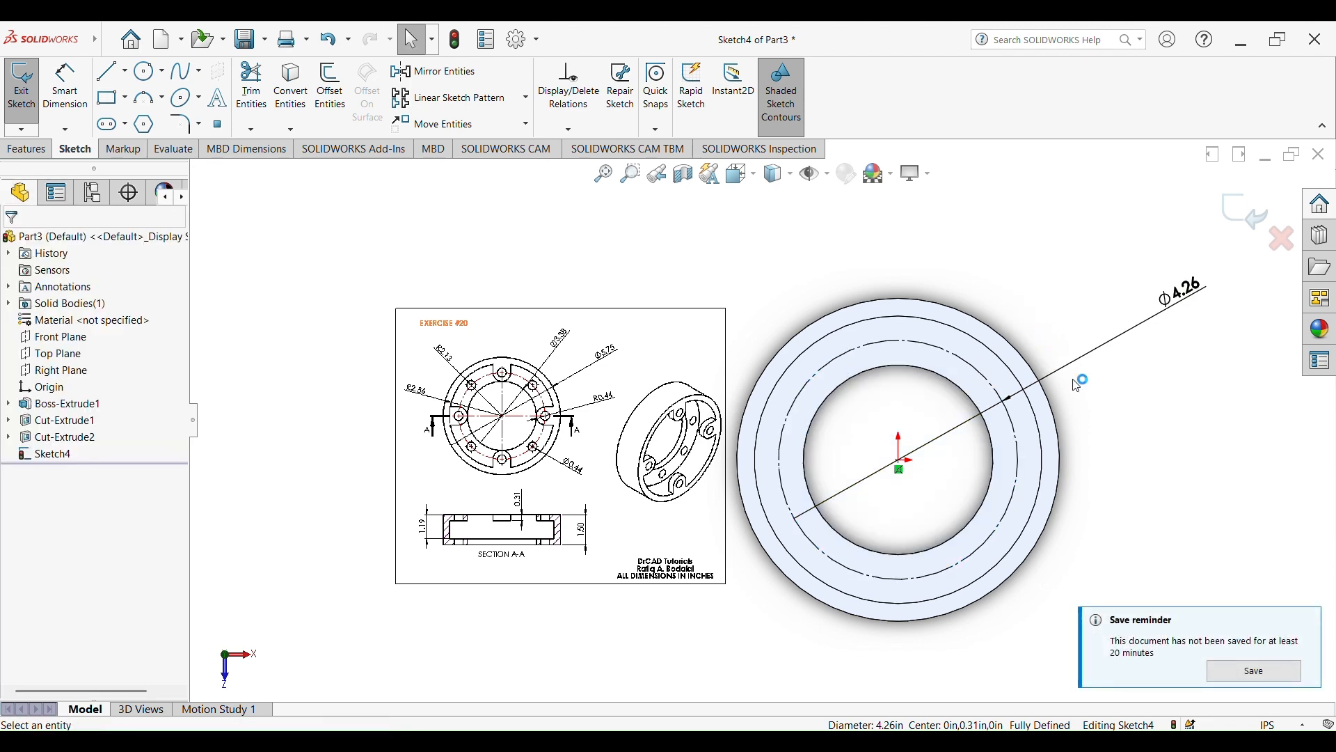
click(1313, 626)
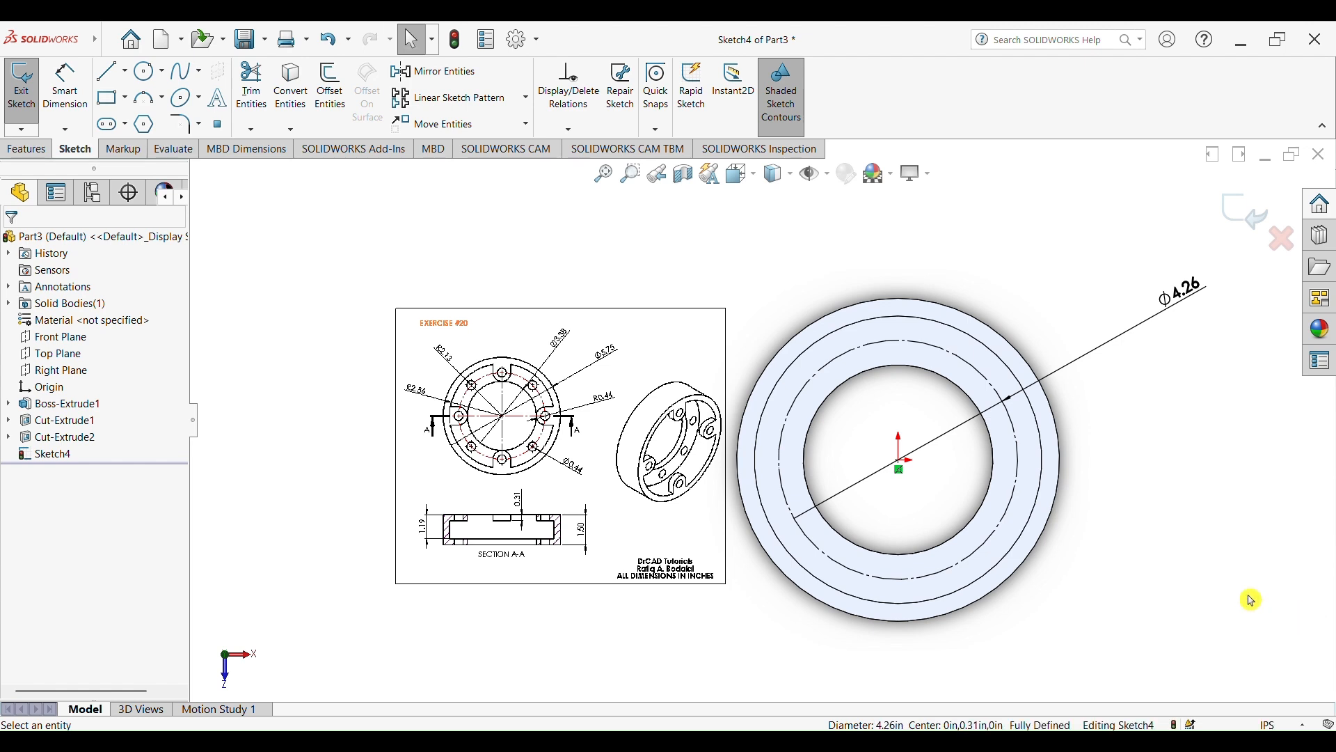
Draw a hole circle about 0.54 in in diameter, centred on the construction circle directly above the origin
click(143, 72)
scroll(1016, 358, down, 2)
click(845, 332)
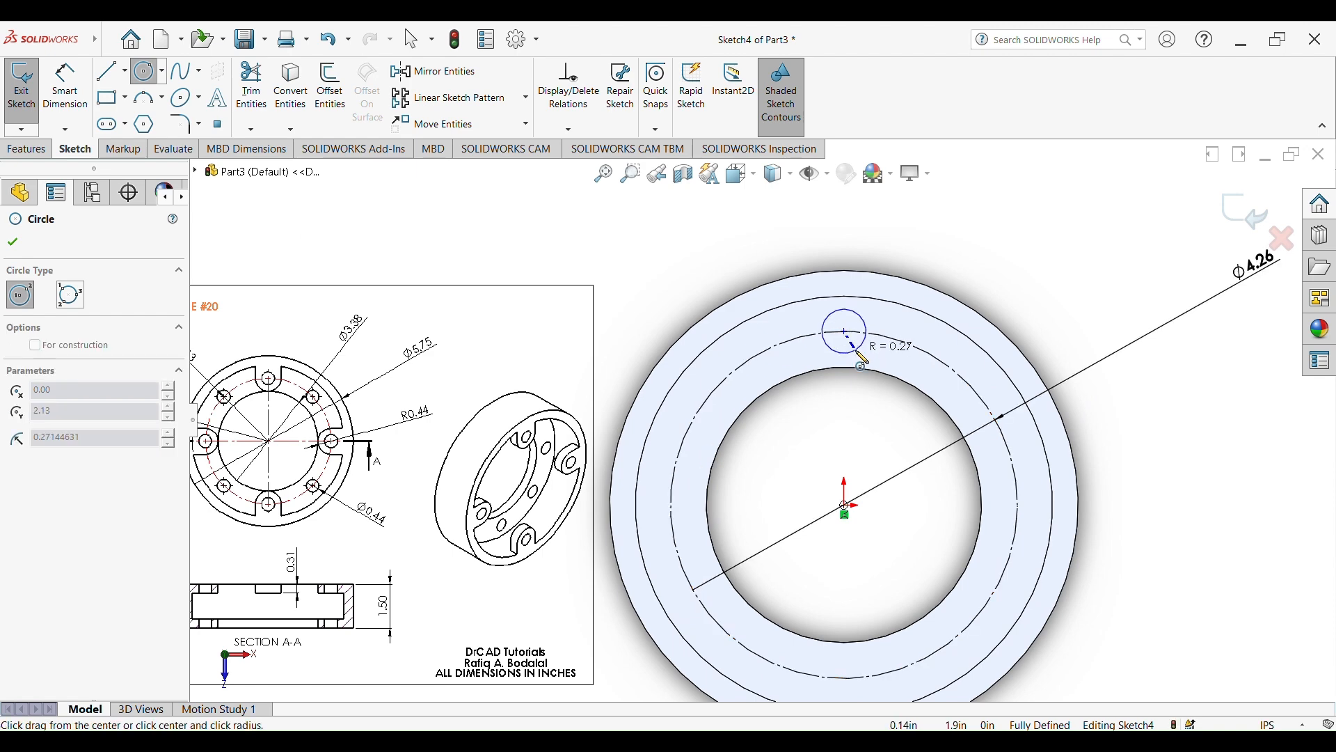
click(862, 357)
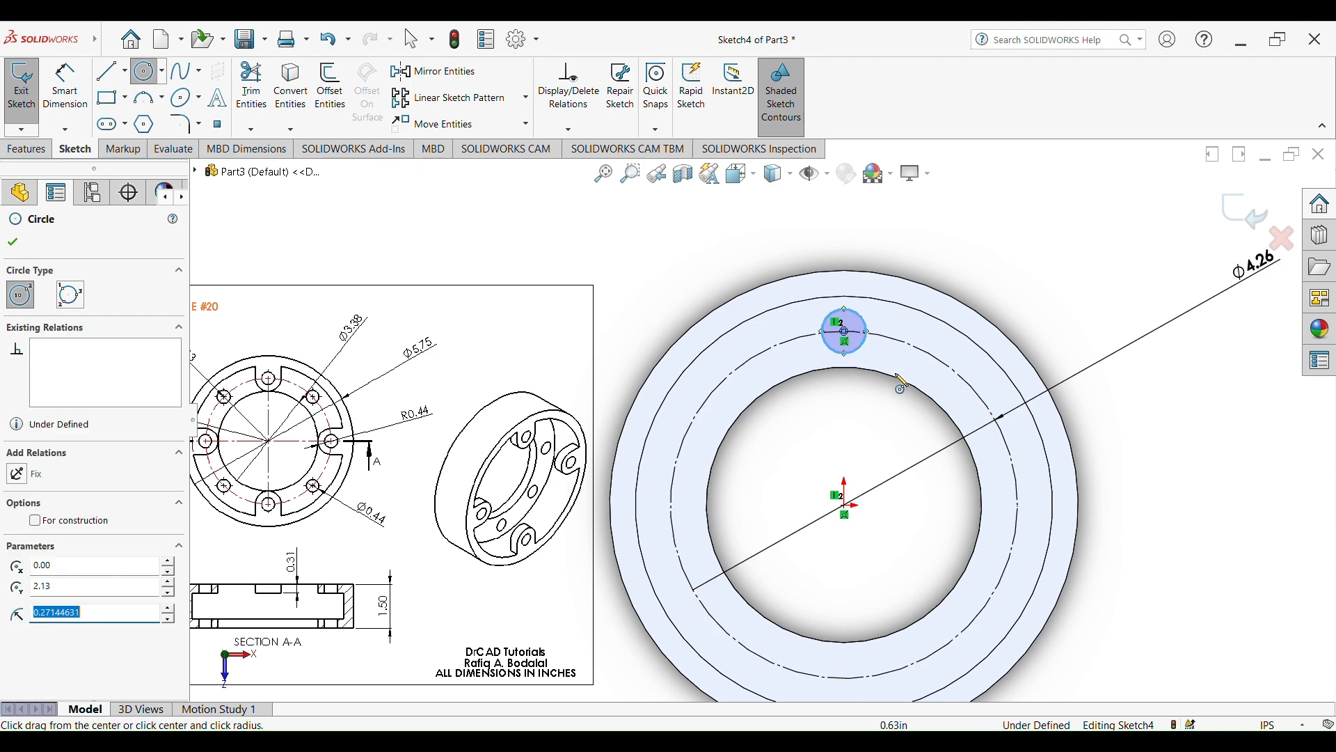
Dimension the small hole circle's diameter as 0.44 in, following the hole callout on the reference drawing
click(64, 89)
scroll(315, 412, down, 3)
scroll(425, 435, up, 3)
scroll(630, 440, down, 5)
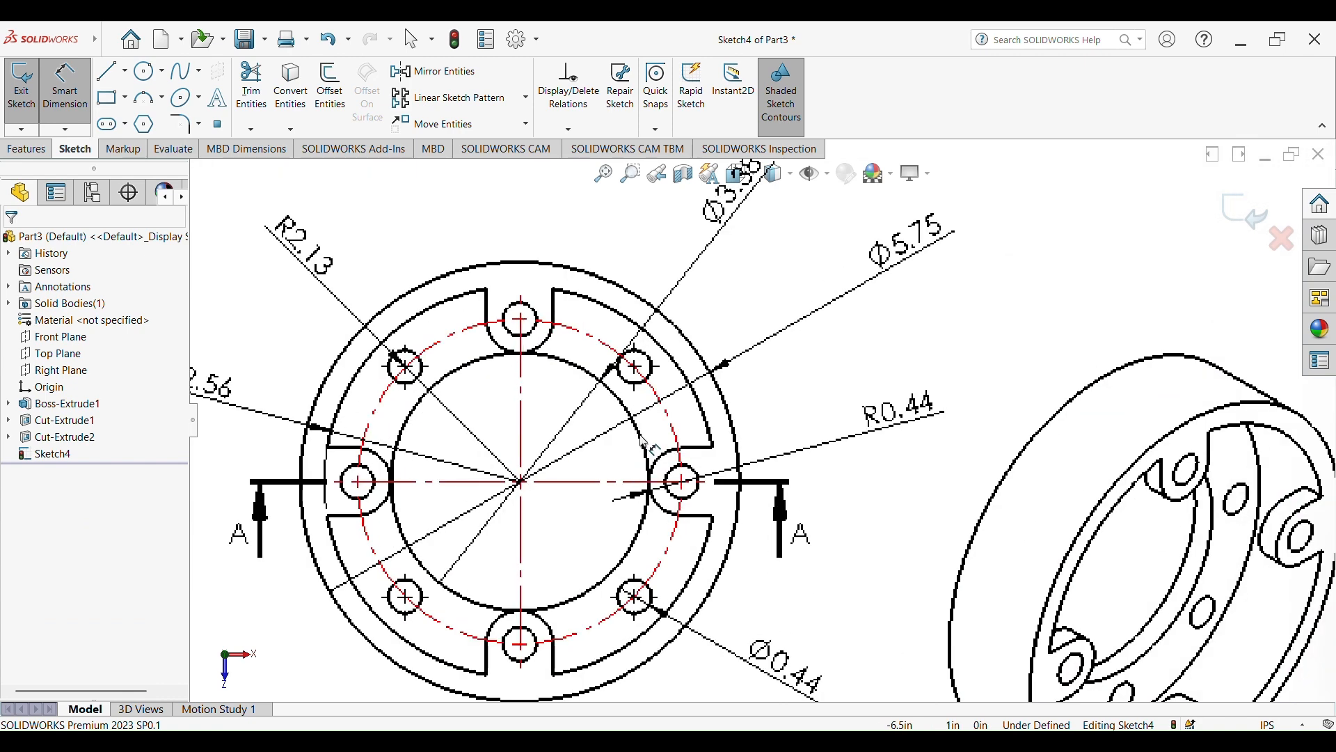
scroll(800, 674, up, 3)
scroll(778, 583, down, 3)
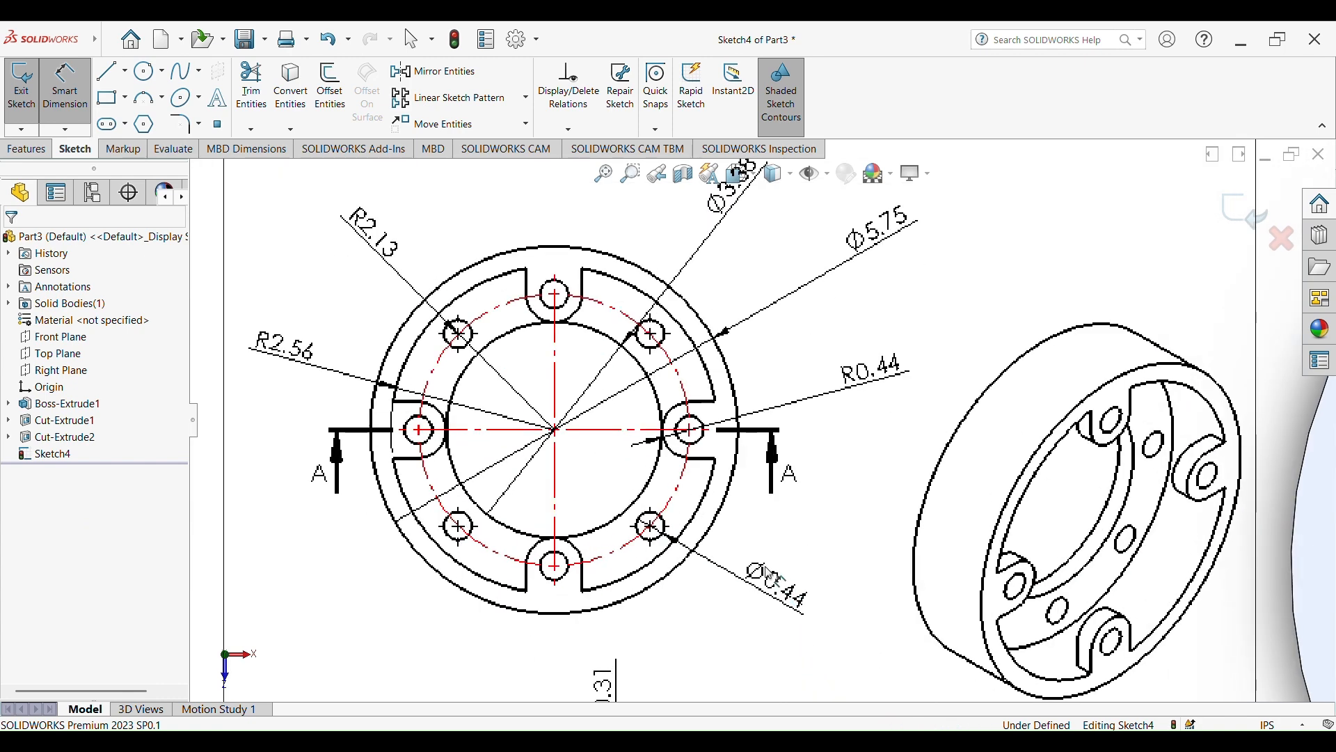
scroll(840, 565, up, 5)
scroll(1139, 376, down, 5)
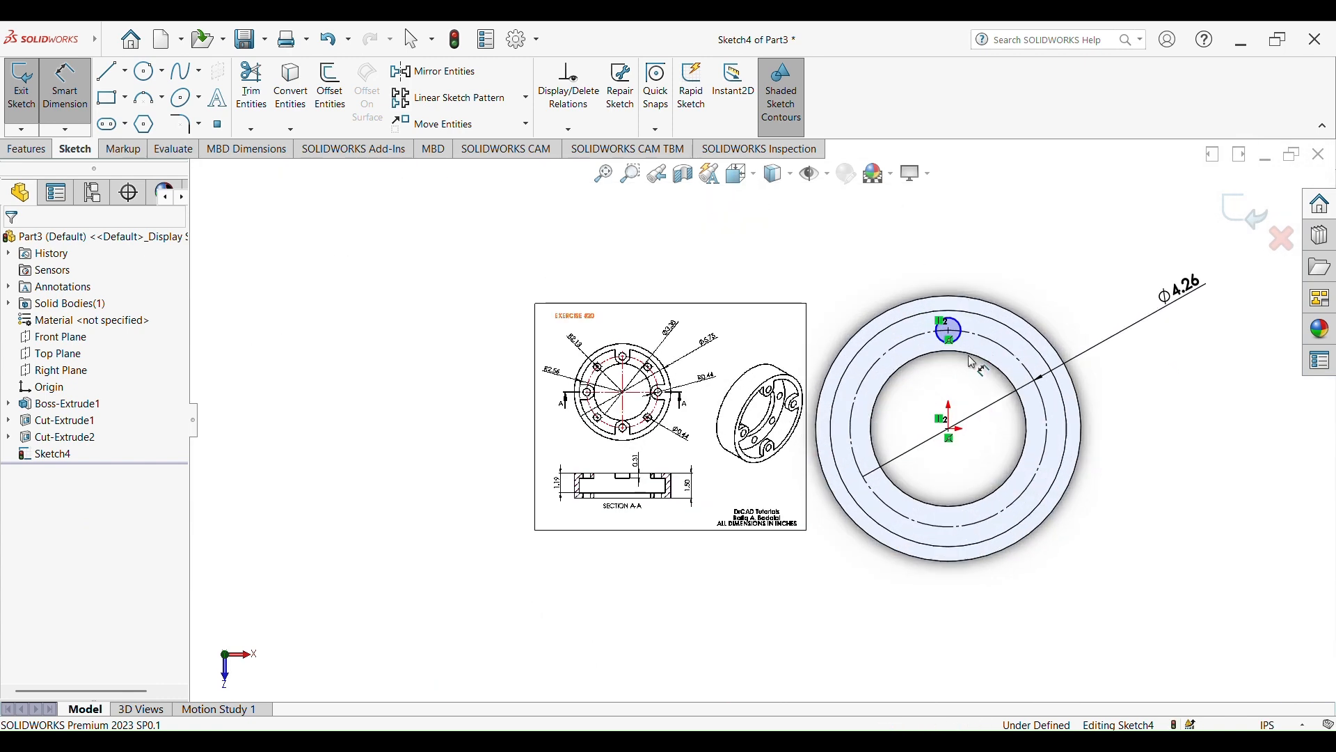
click(788, 376)
click(985, 233)
text(0.44)
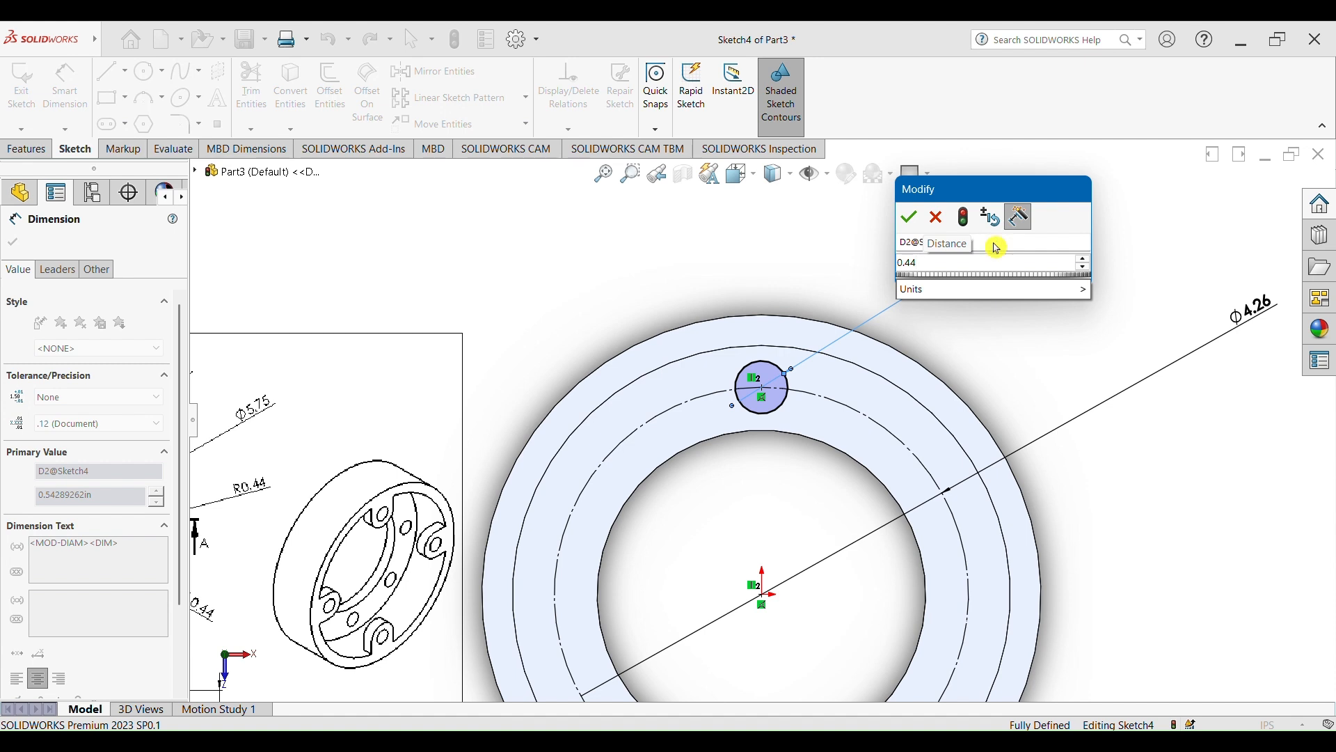
key(Return)
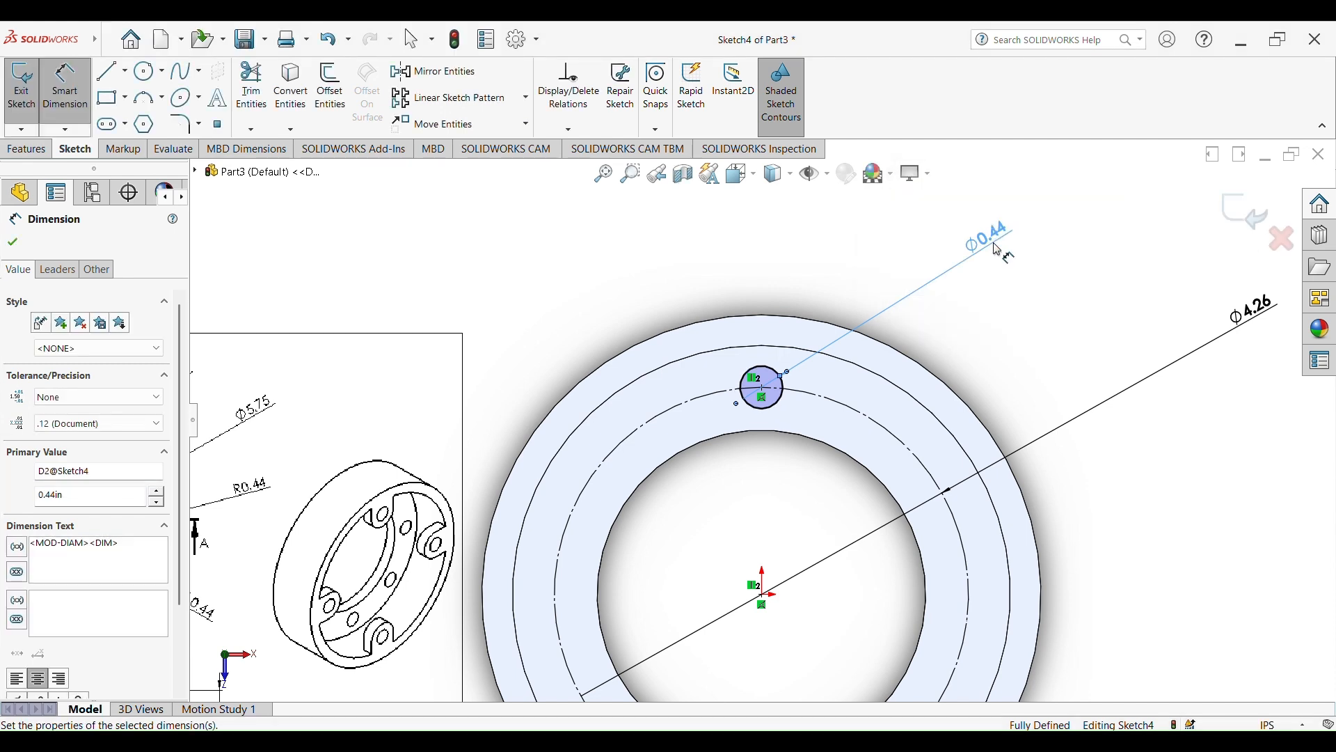
scroll(997, 332, down, 3)
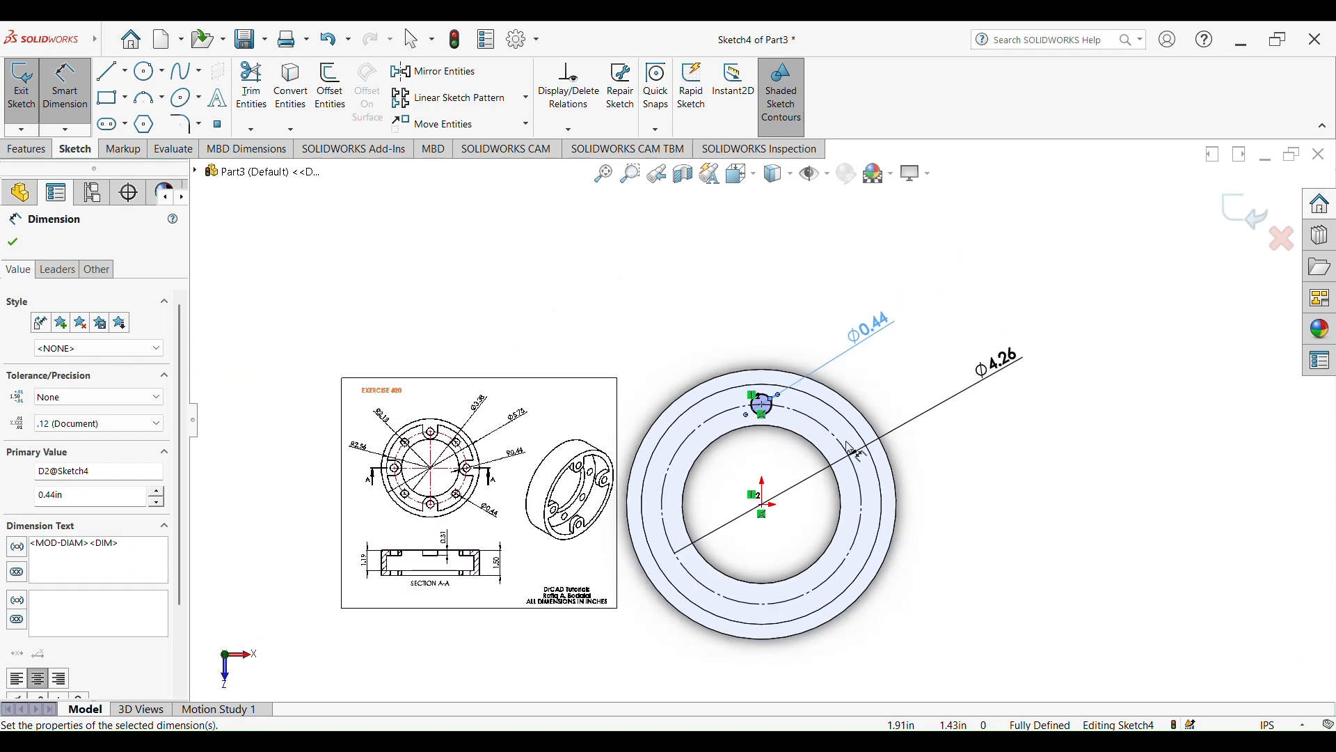
scroll(823, 459, up, 2)
scroll(371, 480, down, 2)
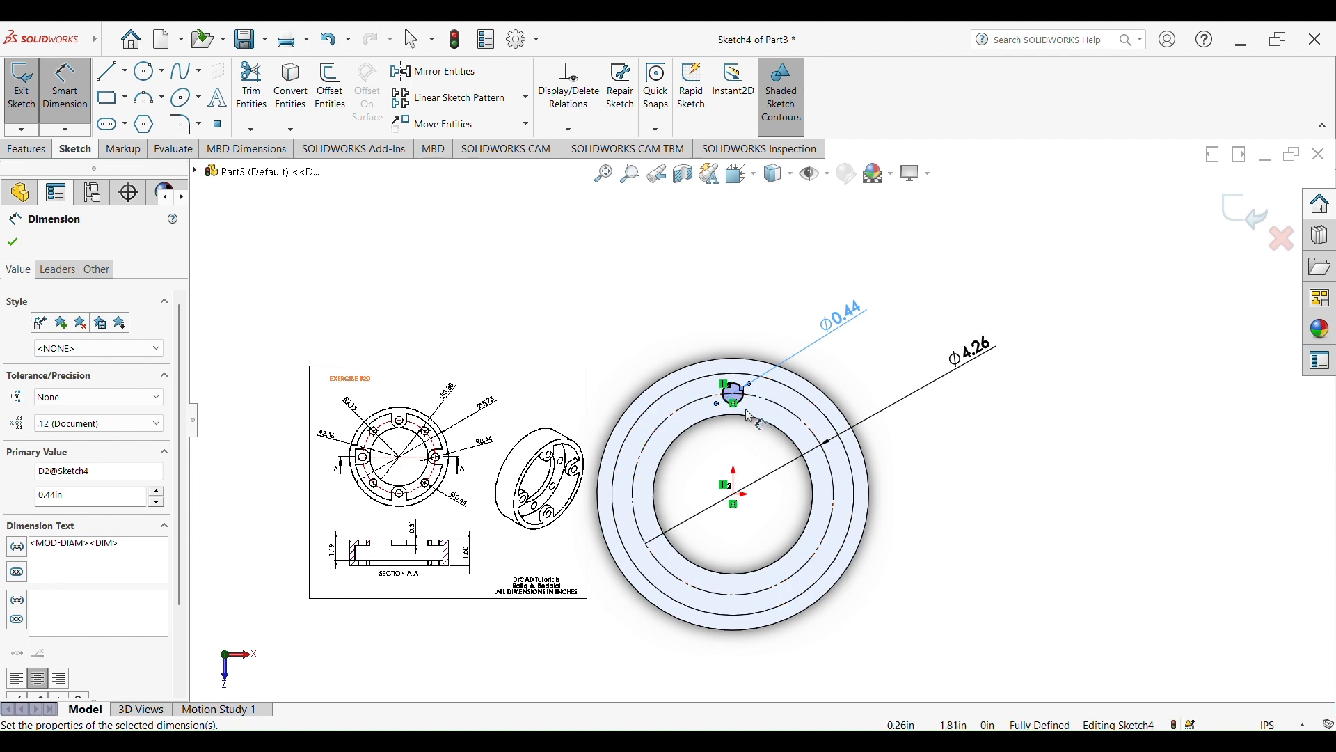
scroll(751, 418, up, 1)
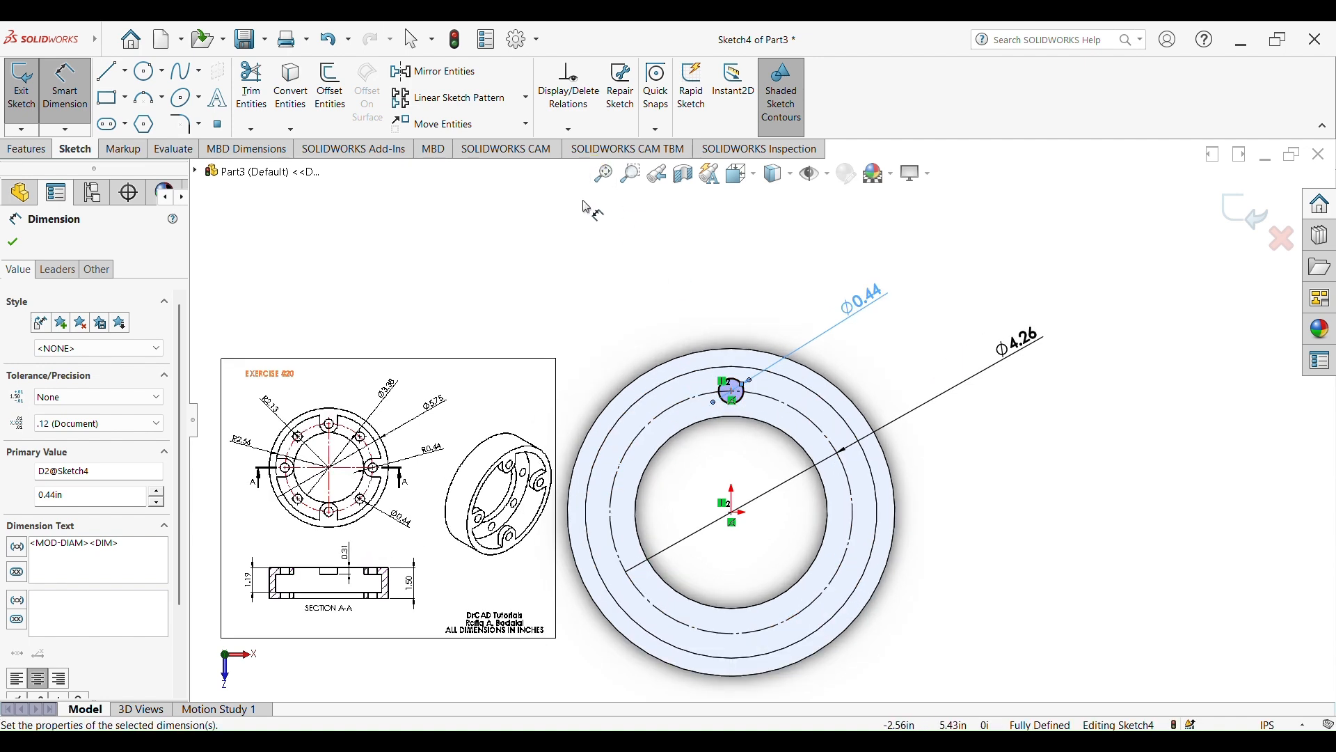
key(Escape)
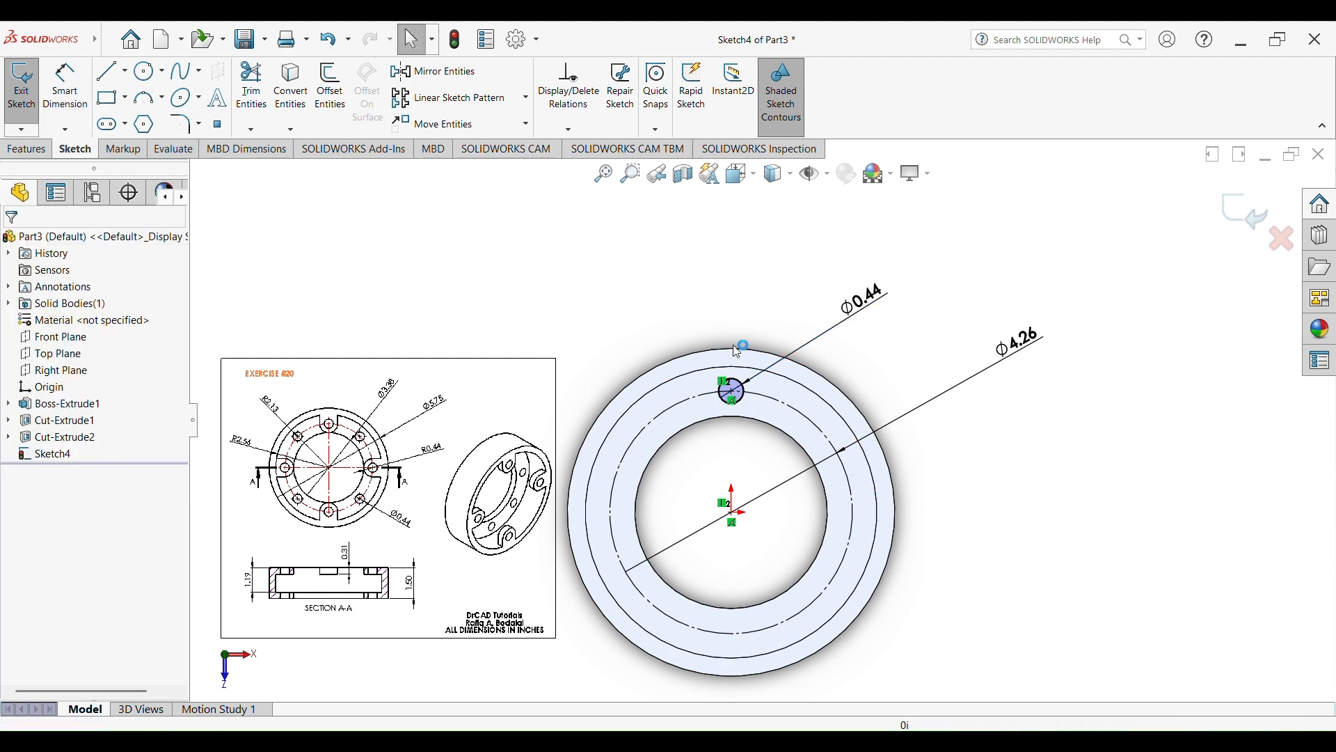
Create a circular sketch pattern of the 0.44 in circle around the origin with 8 equally spaced instances over 360 degrees
click(739, 385)
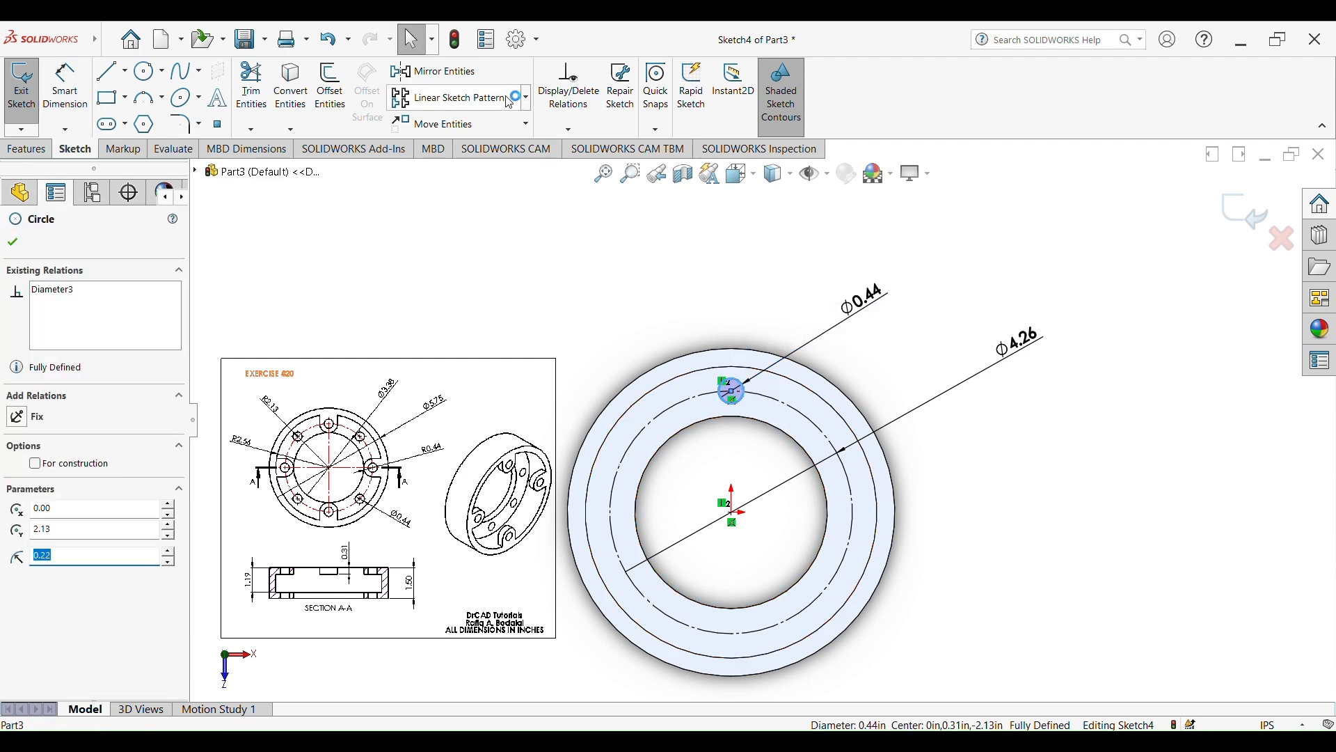
click(527, 98)
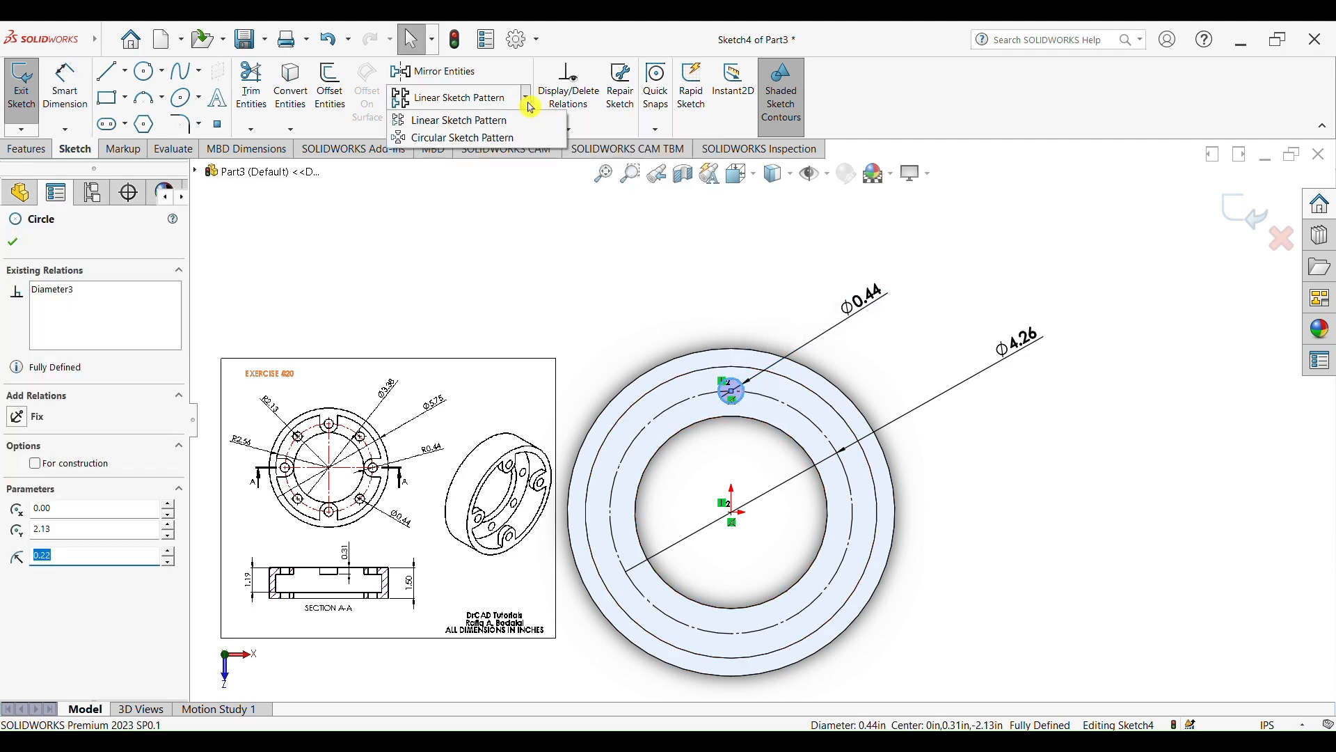
click(535, 139)
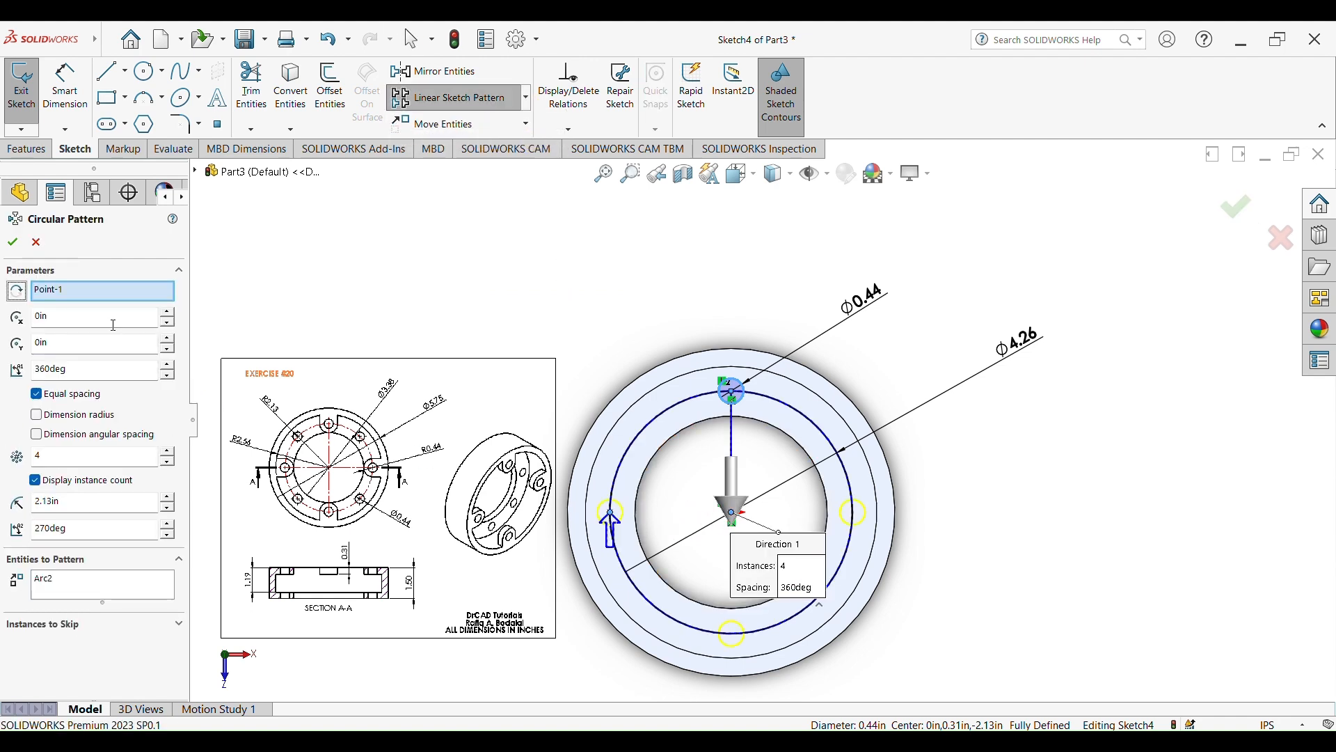
click(56, 457)
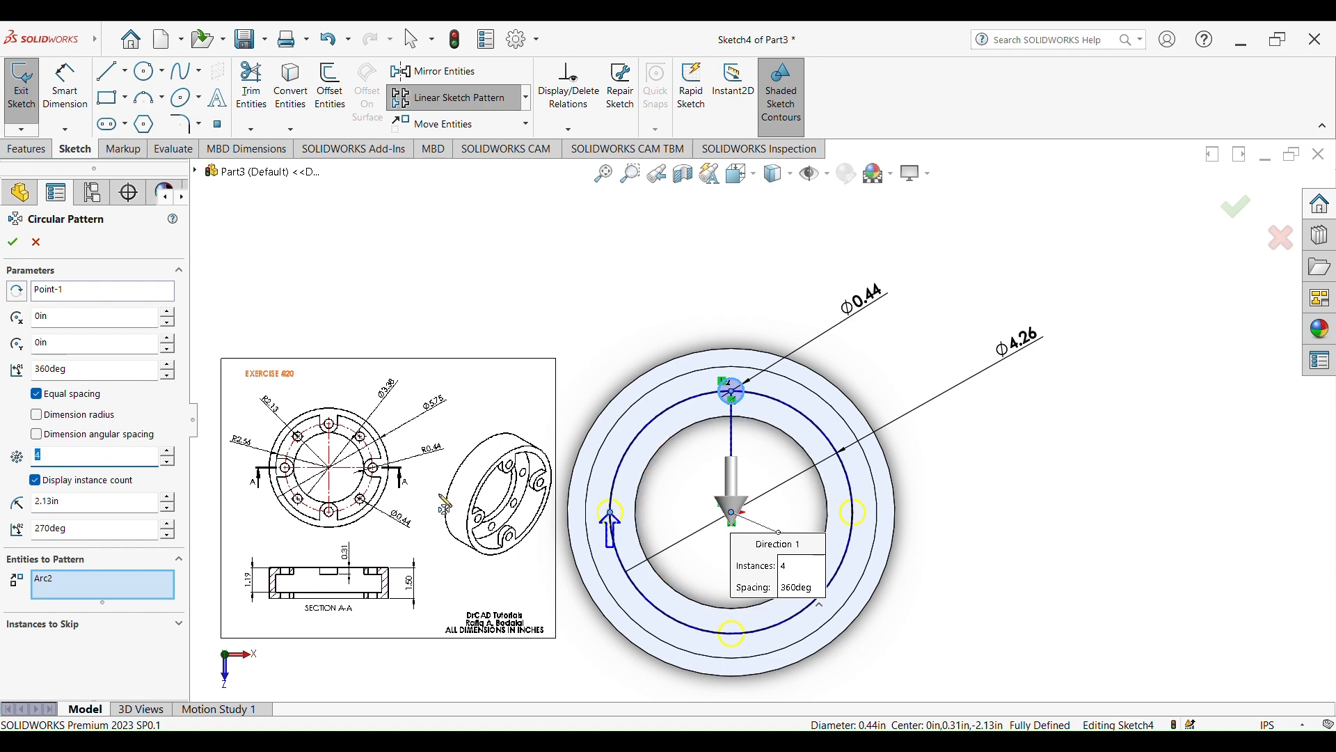
scroll(343, 506, up, 4)
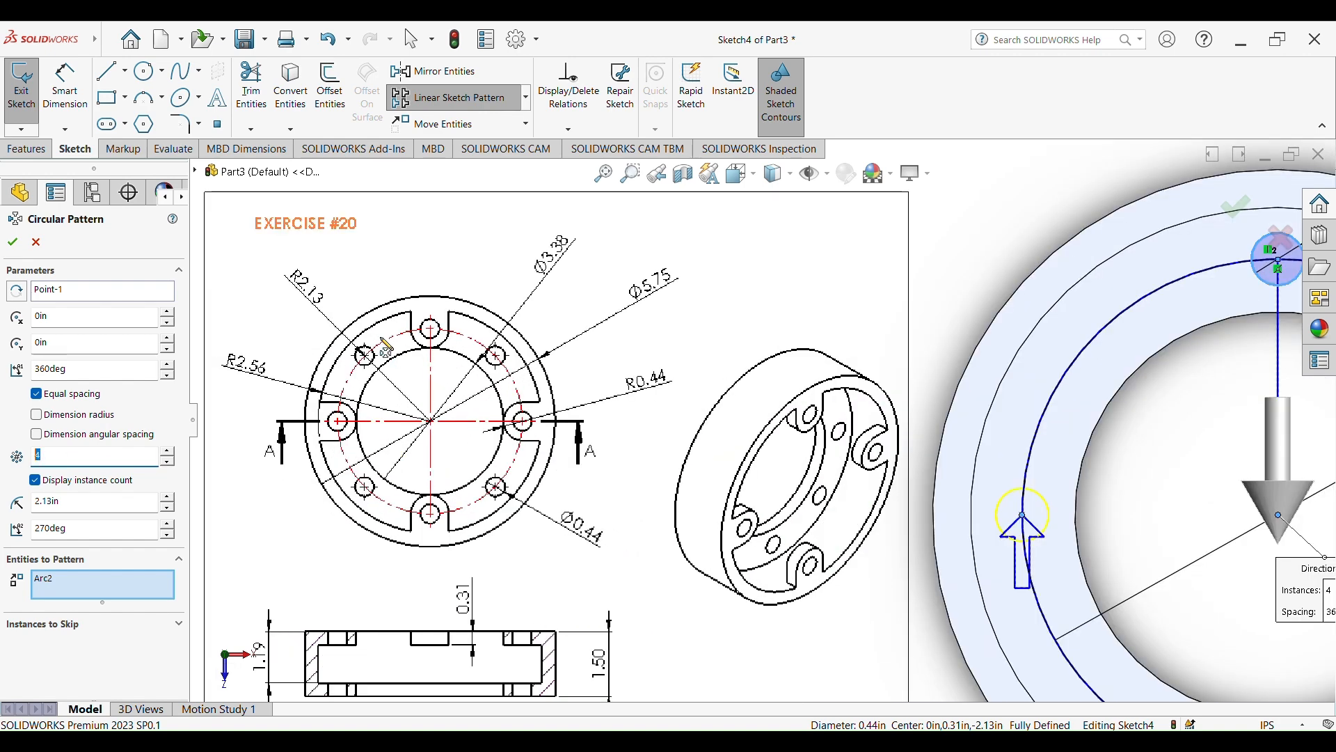
scroll(1144, 518, down, 5)
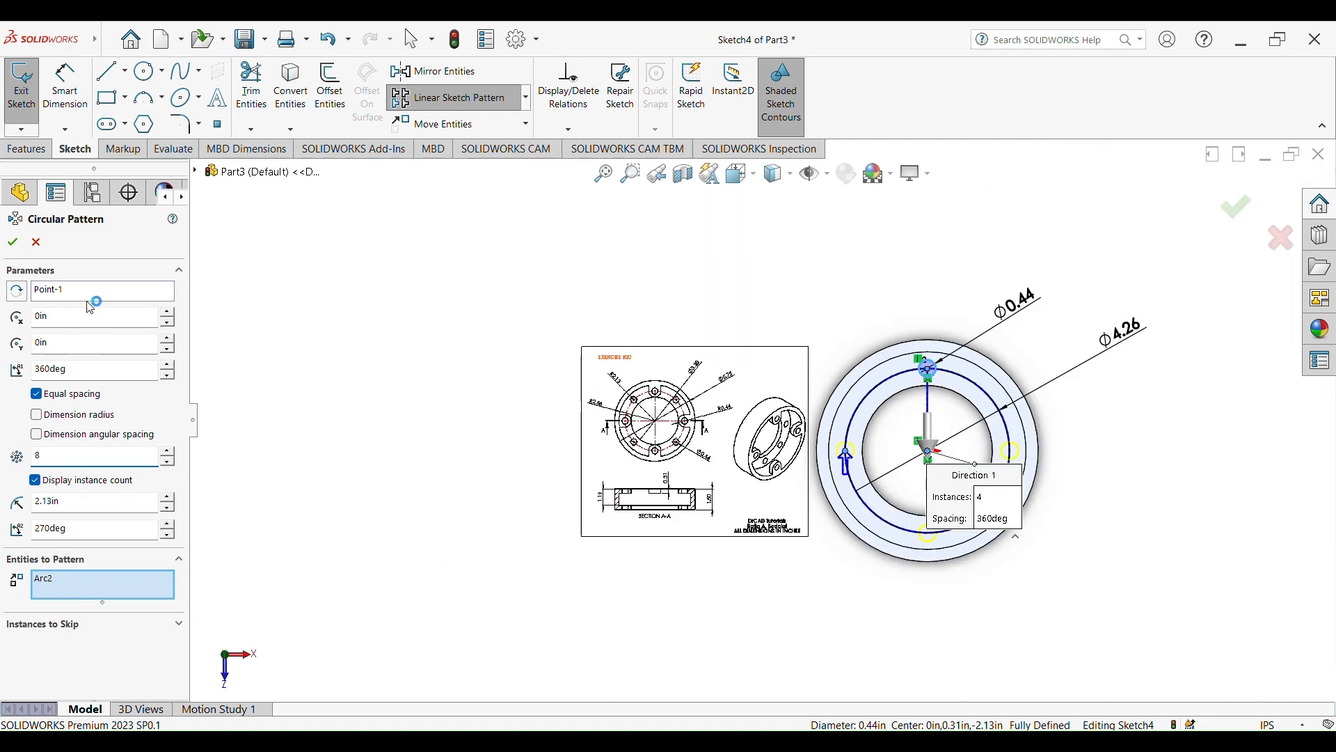
click(14, 251)
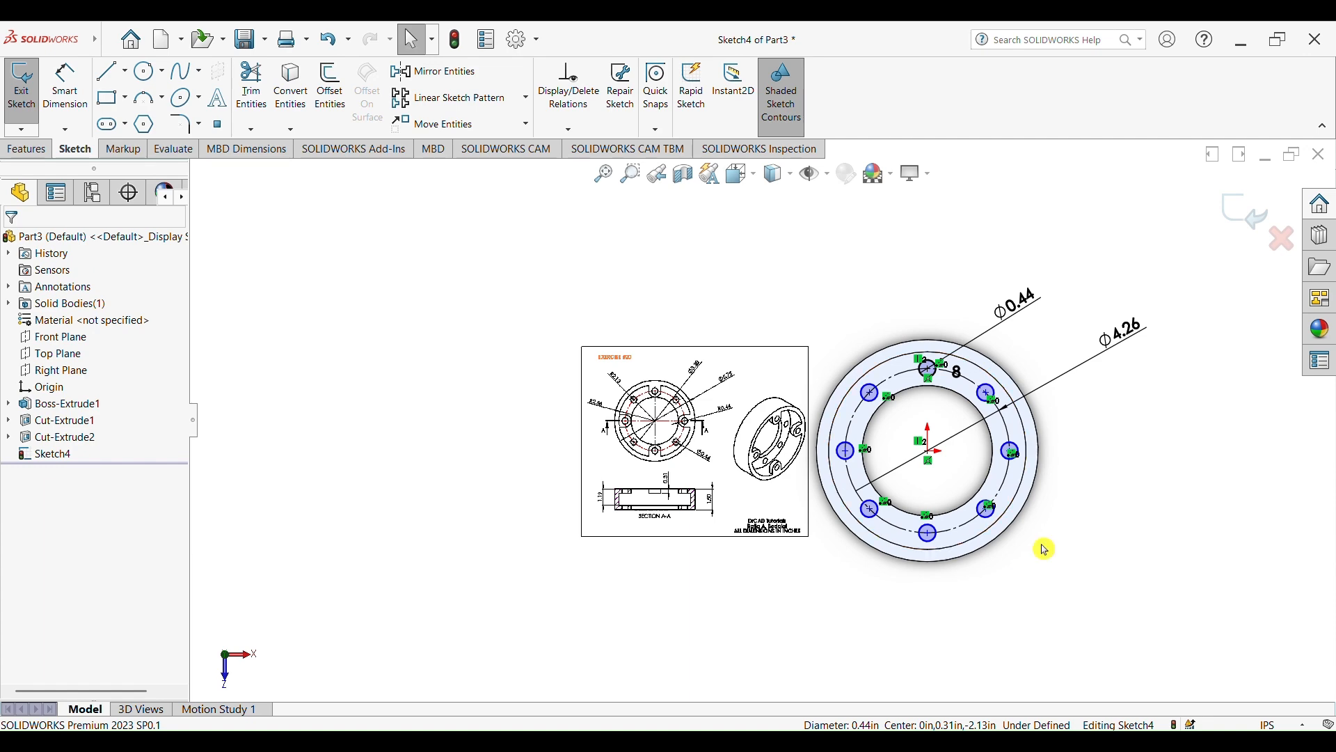
scroll(1078, 511, up, 4)
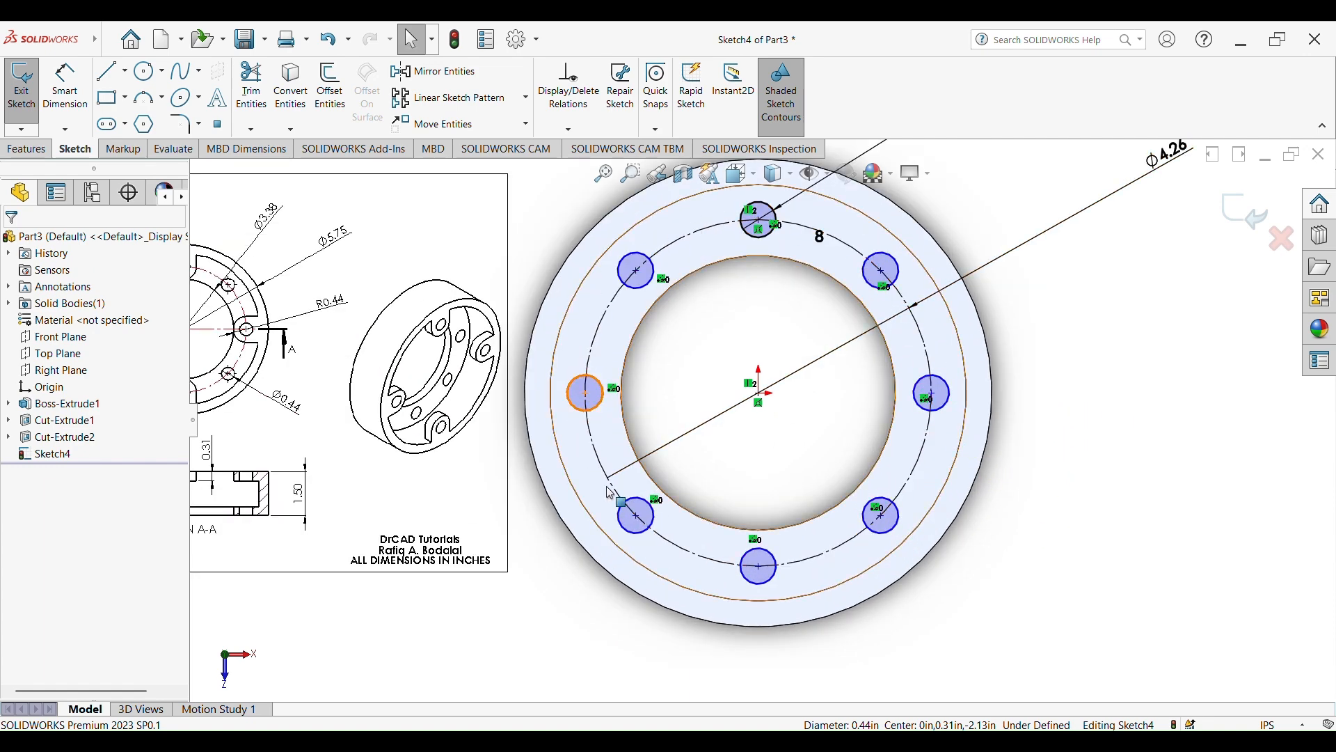
Cut-extrude the eight patterned 0.44 in circles through the ring's recessed face as a 1.19 in blind cut
scroll(763, 410, down, 3)
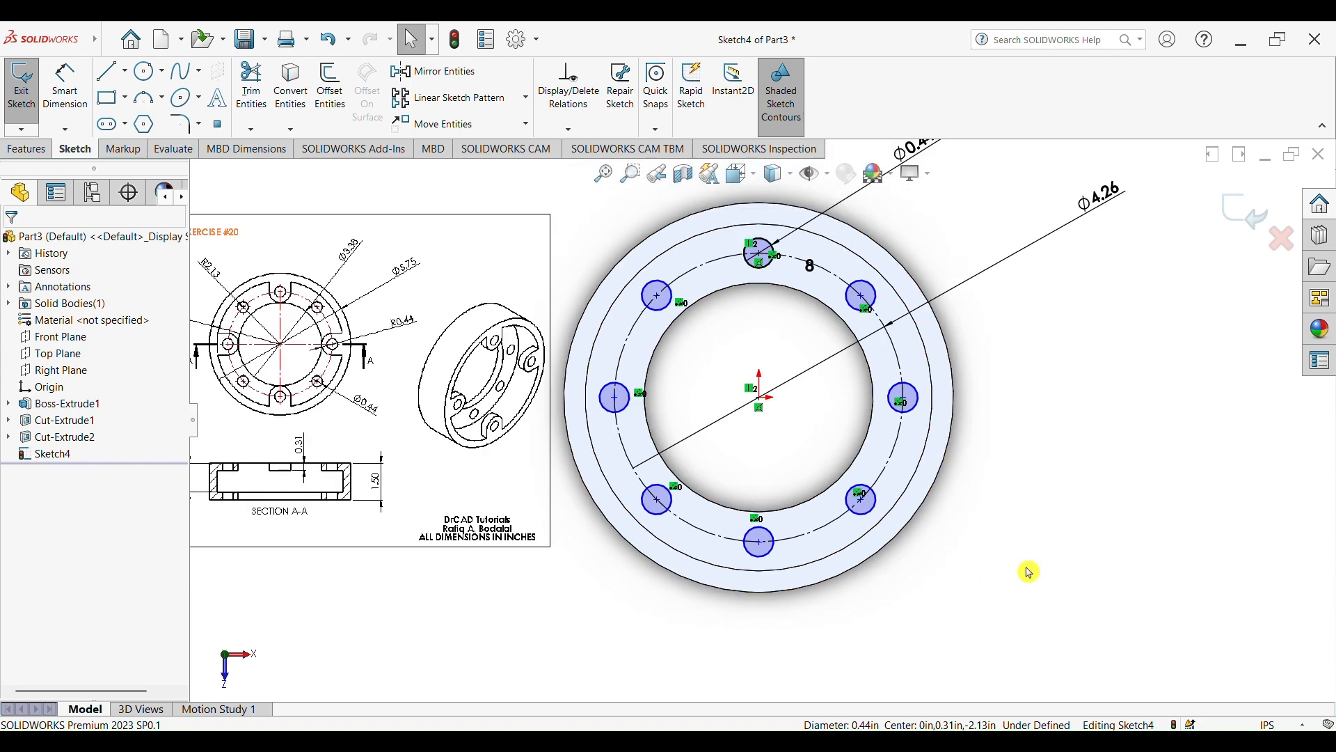
click(27, 149)
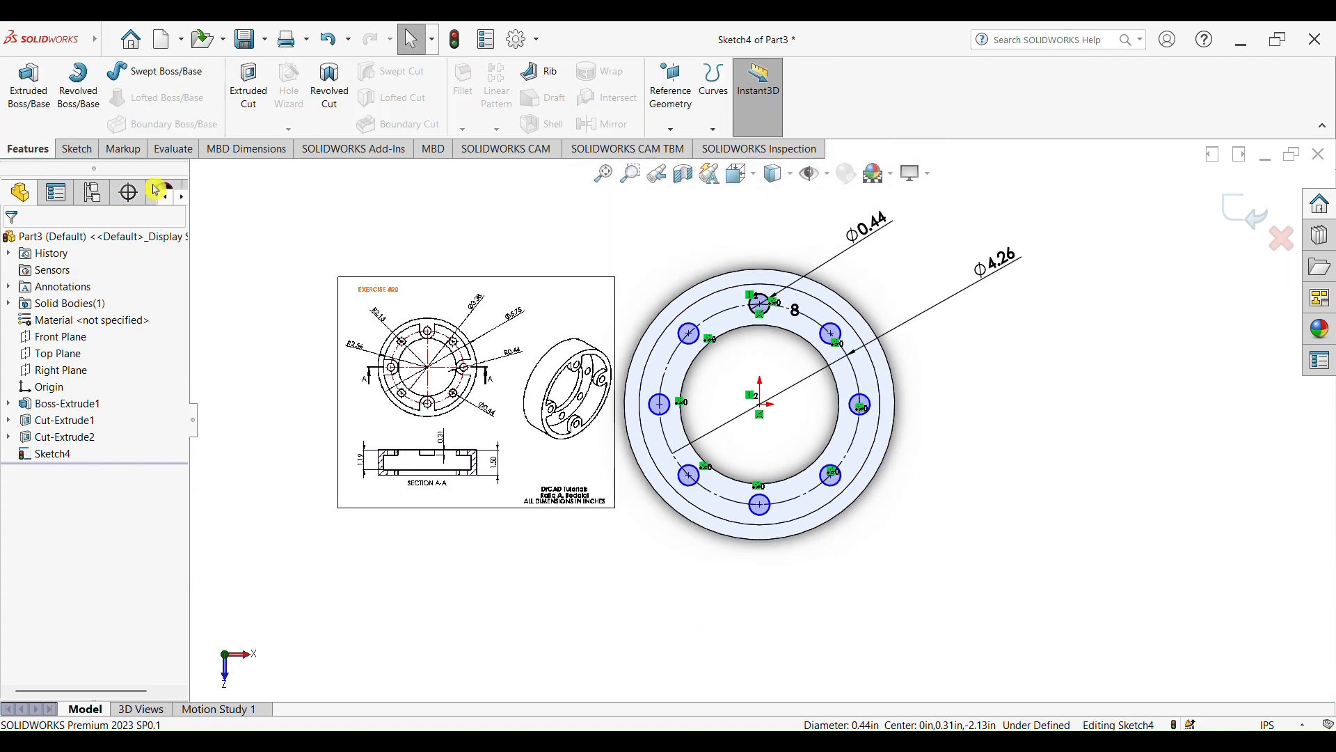
click(248, 89)
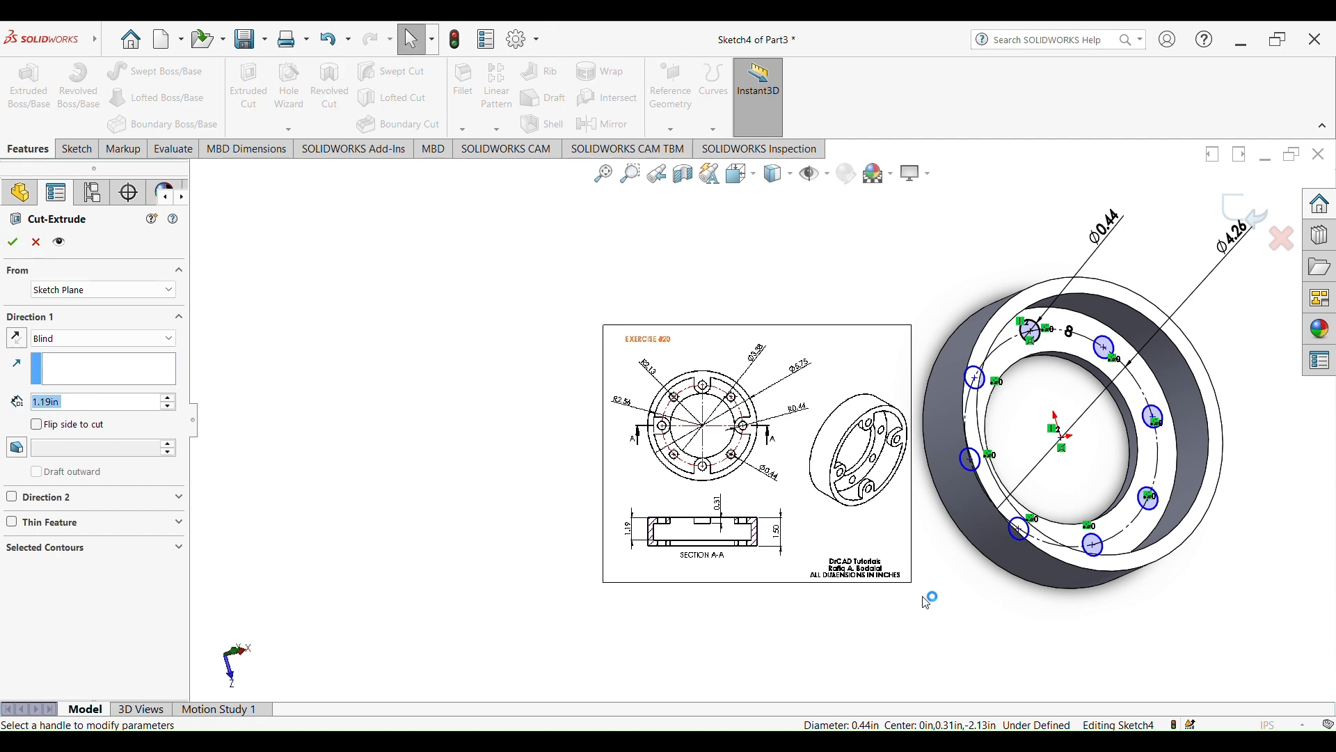
middle_drag(945, 626, 1014, 623)
click(1235, 221)
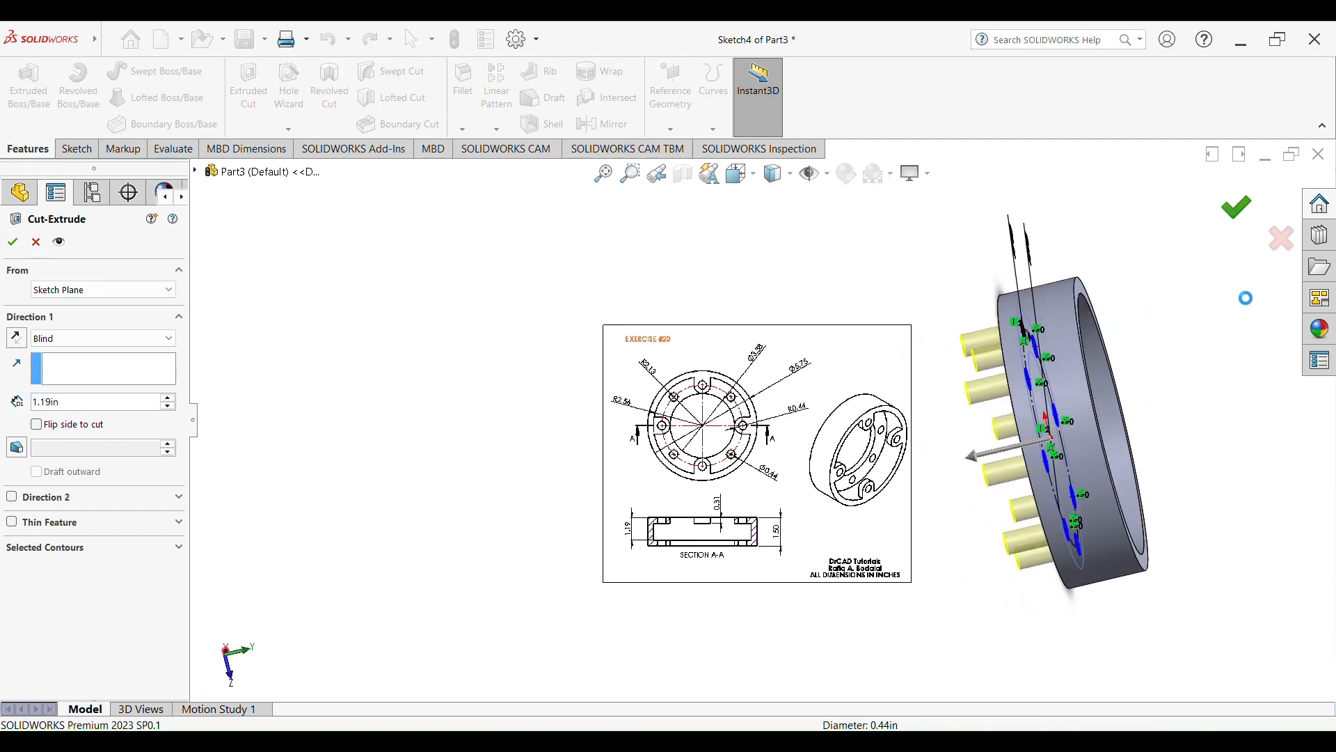
middle_drag(1234, 441, 1139, 500)
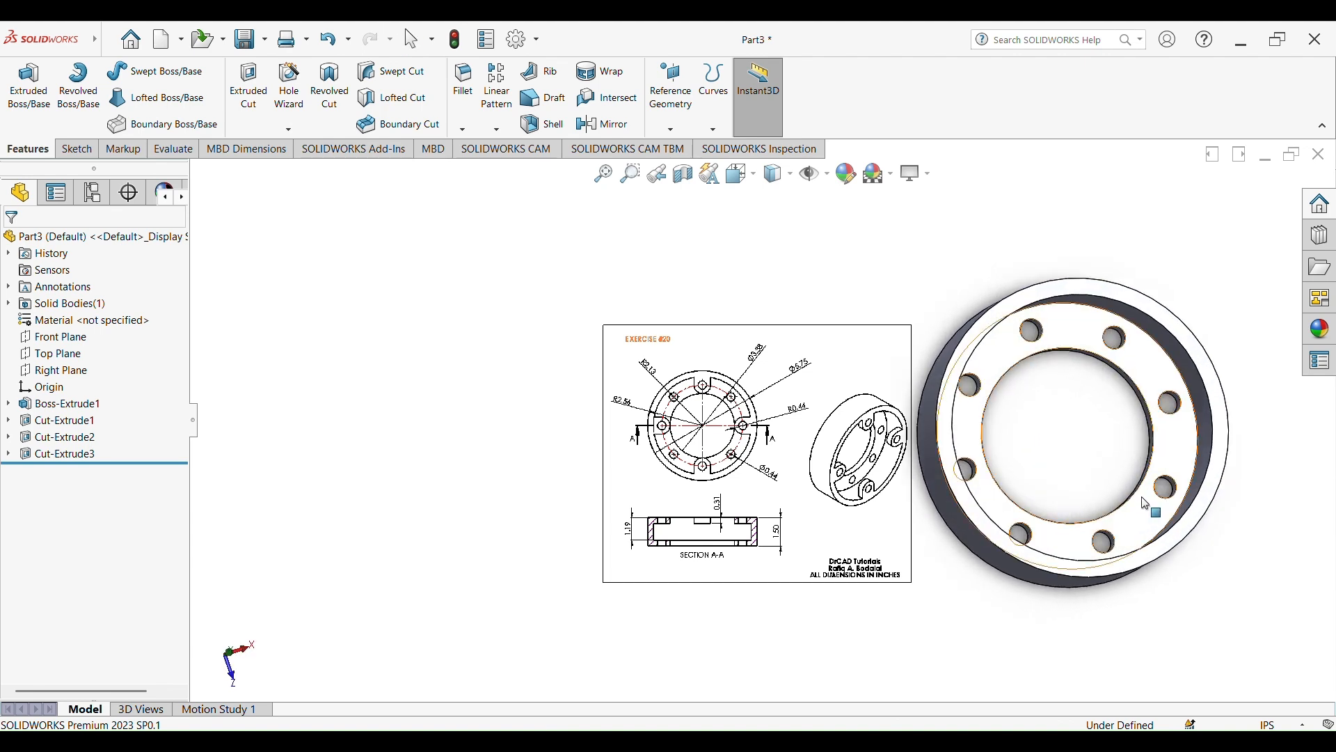
scroll(1139, 418, up, 3)
scroll(966, 420, down, 2)
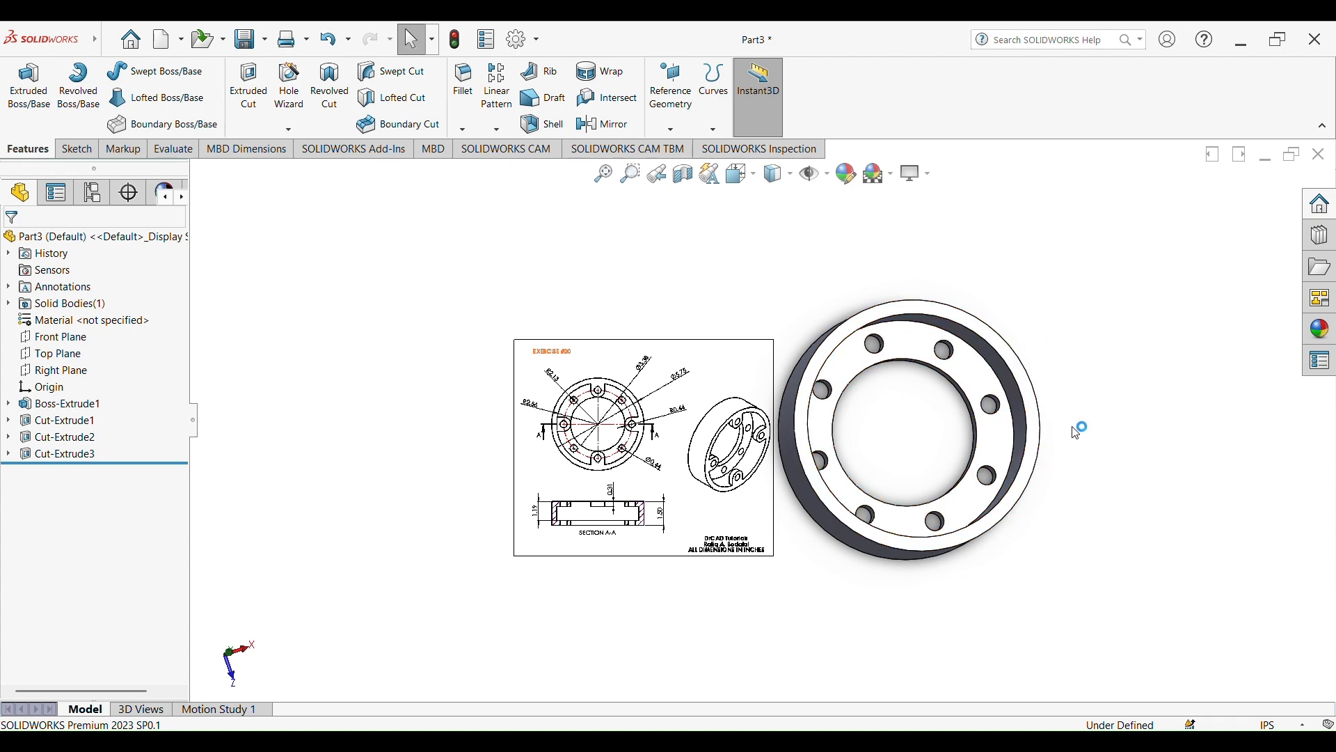
Start a sketch on the ring's raised rim face, checking the lug shape and R0.44 callout on the reference drawing
scroll(721, 466, down, 5)
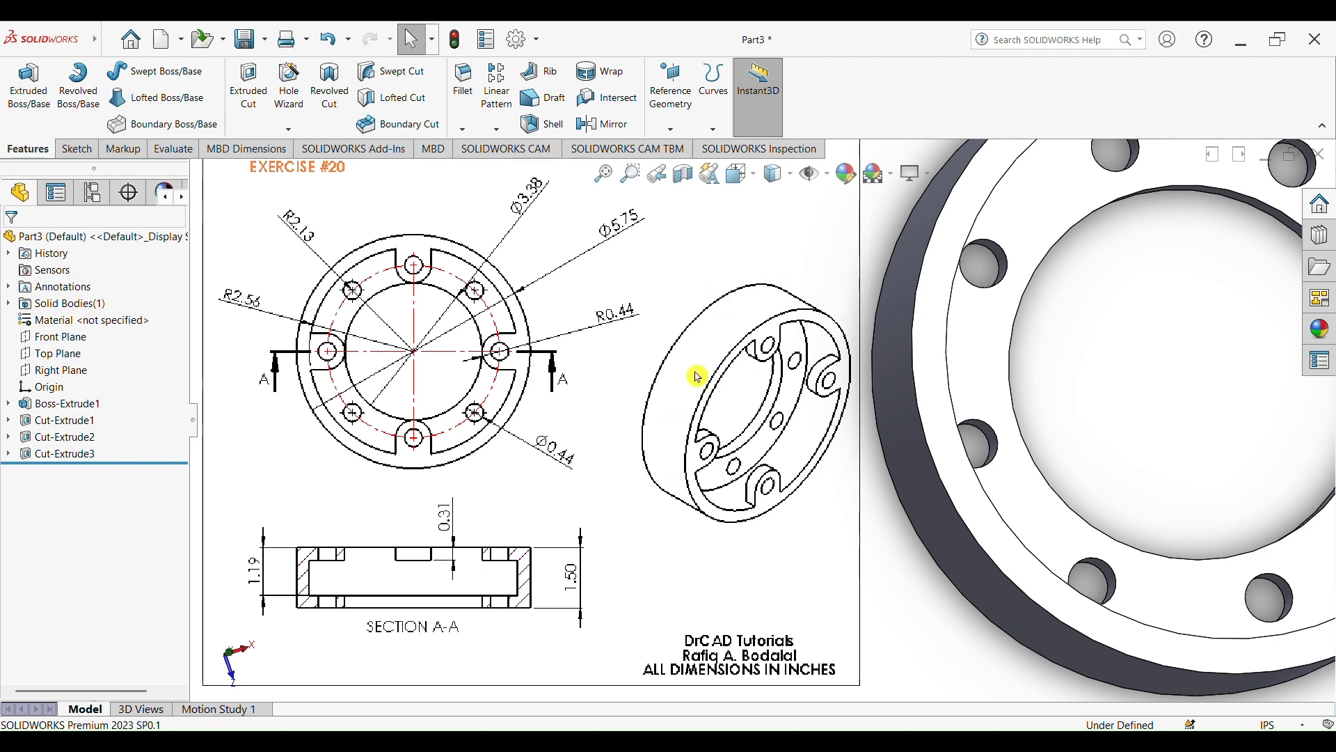
scroll(1113, 403, up, 6)
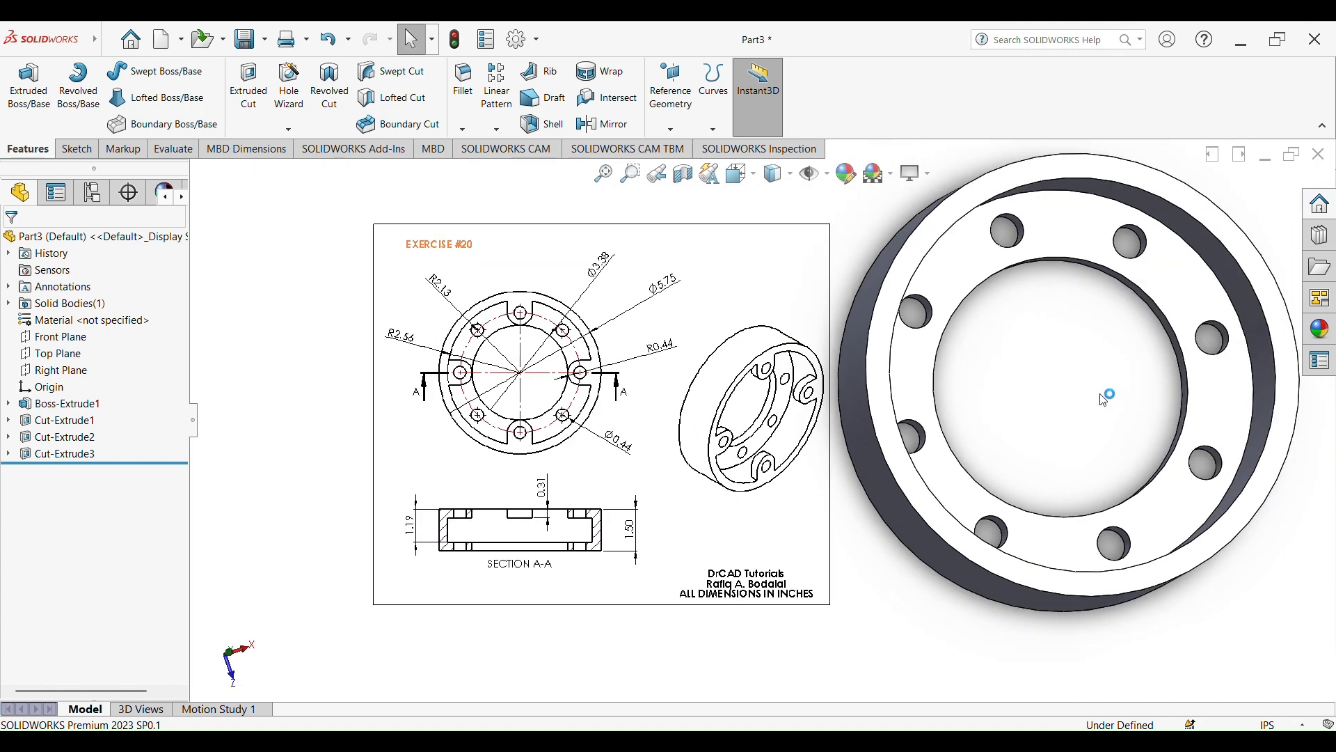
middle_drag(1096, 404, 1162, 435)
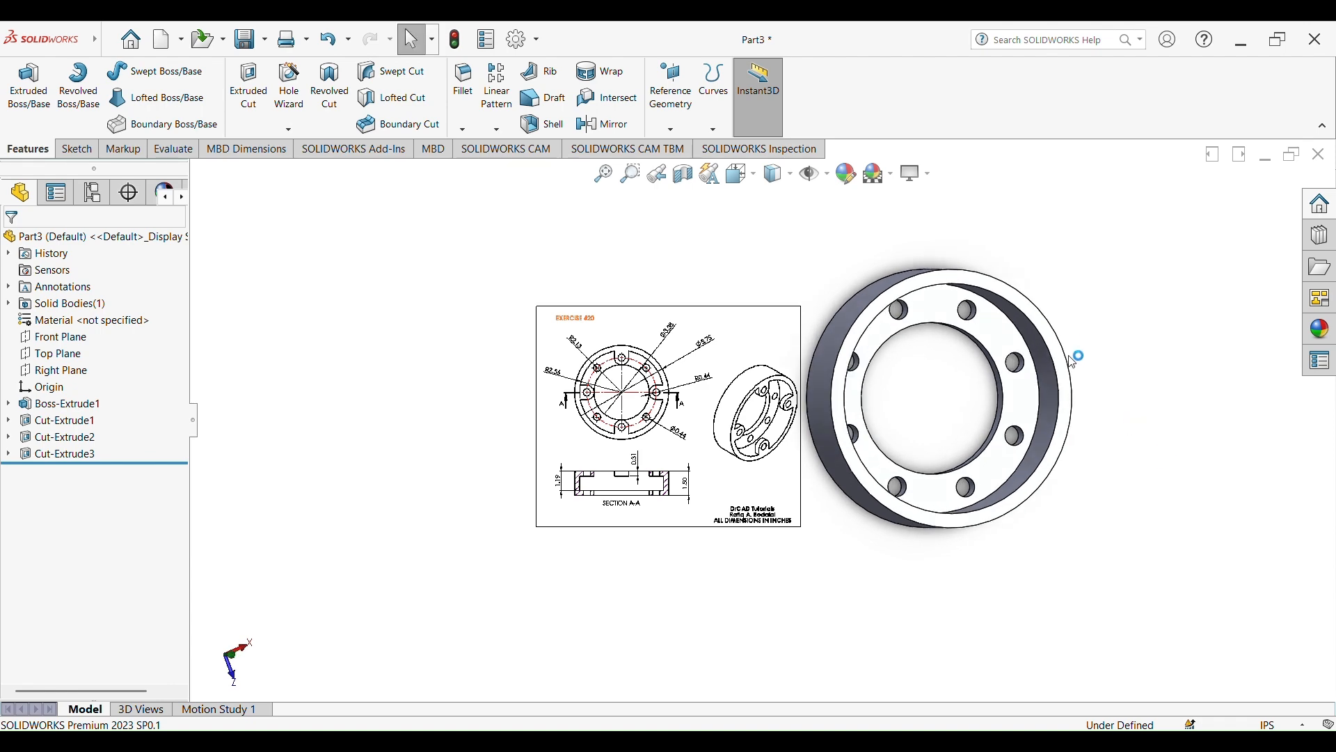
click(1061, 345)
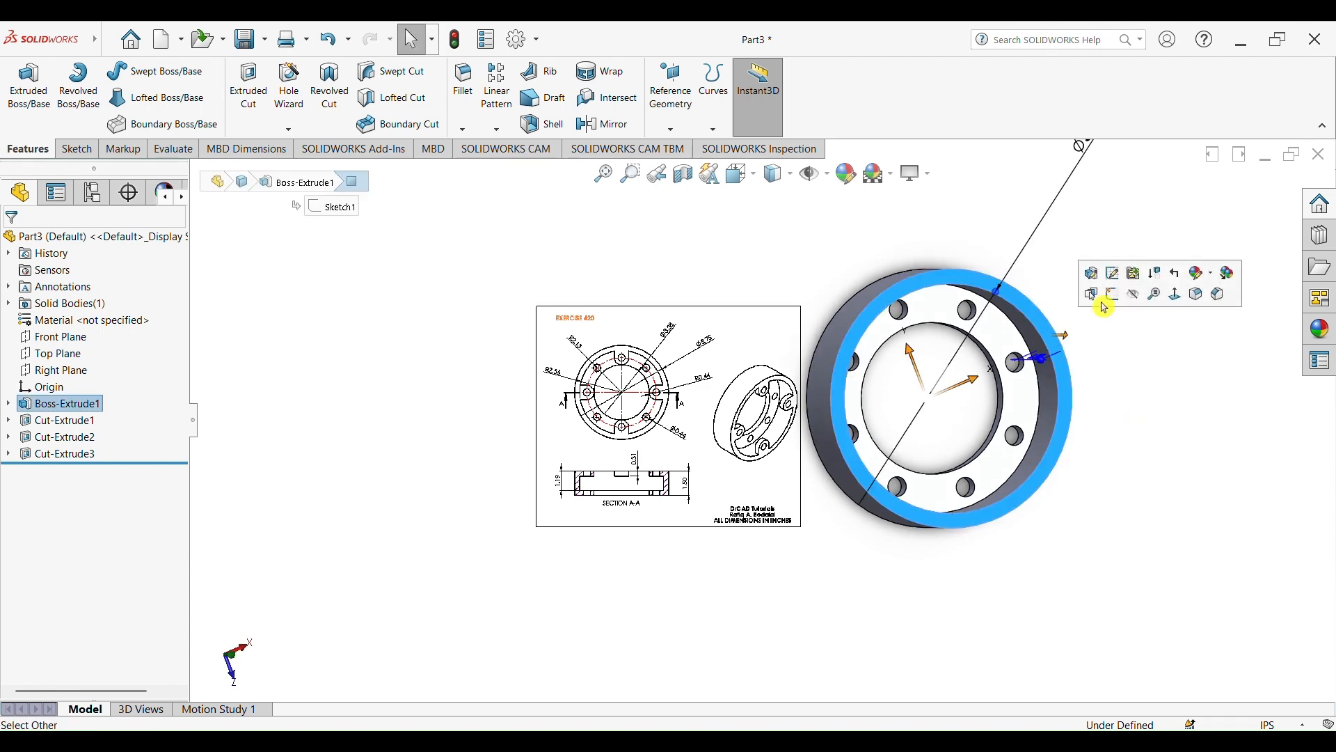
click(1120, 296)
scroll(1062, 416, down, 2)
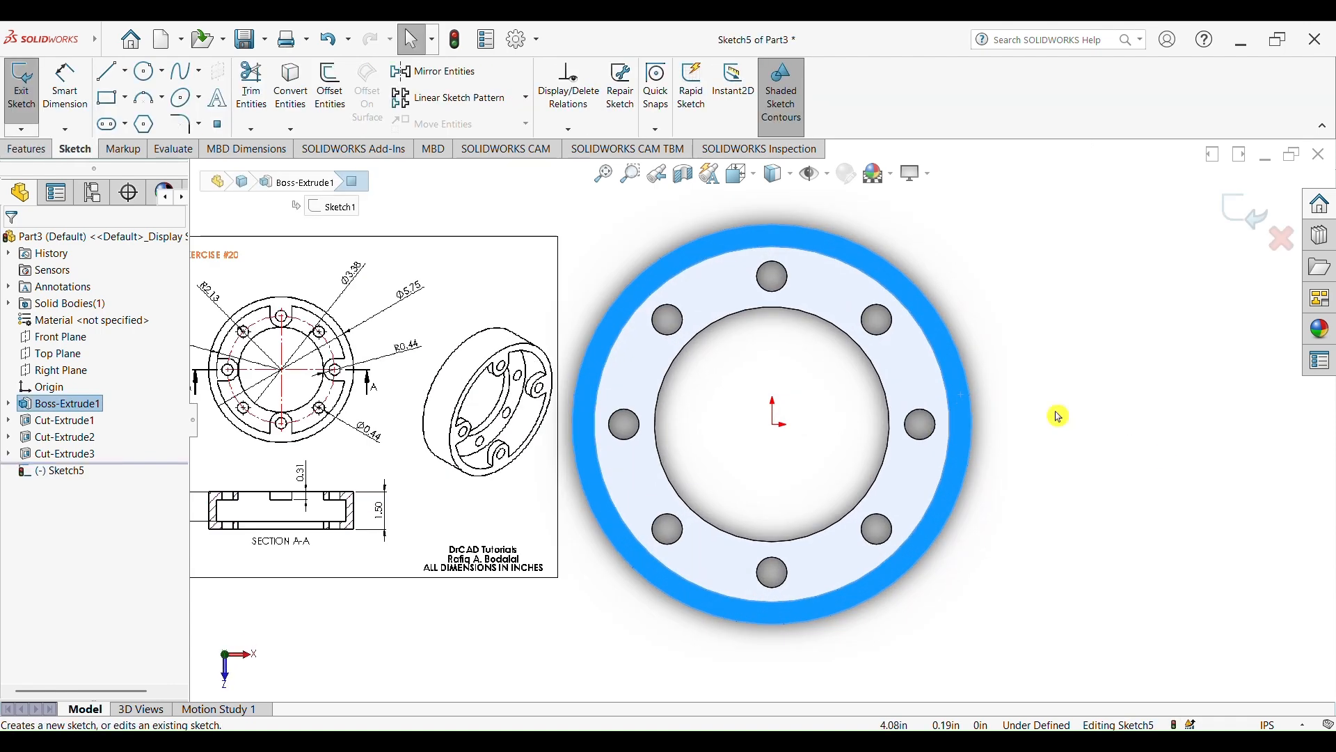
scroll(407, 363, down, 4)
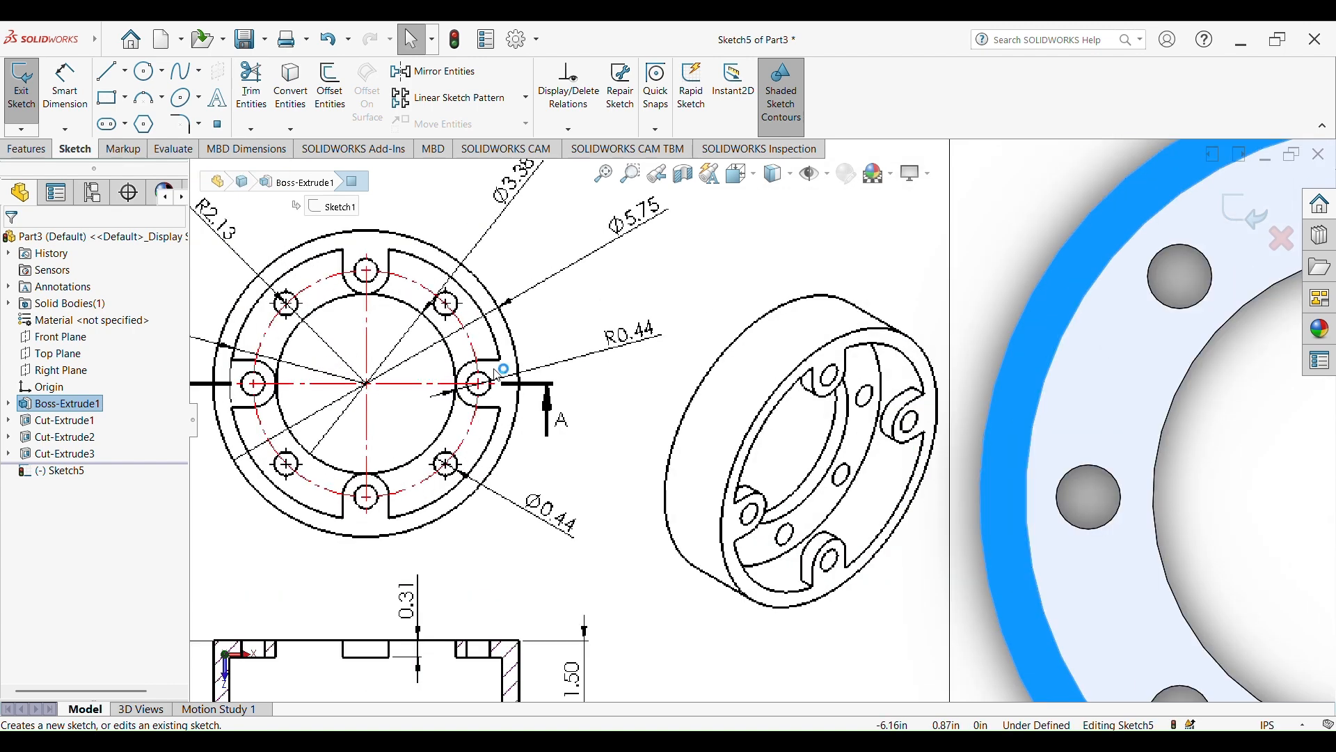
scroll(484, 372, down, 1)
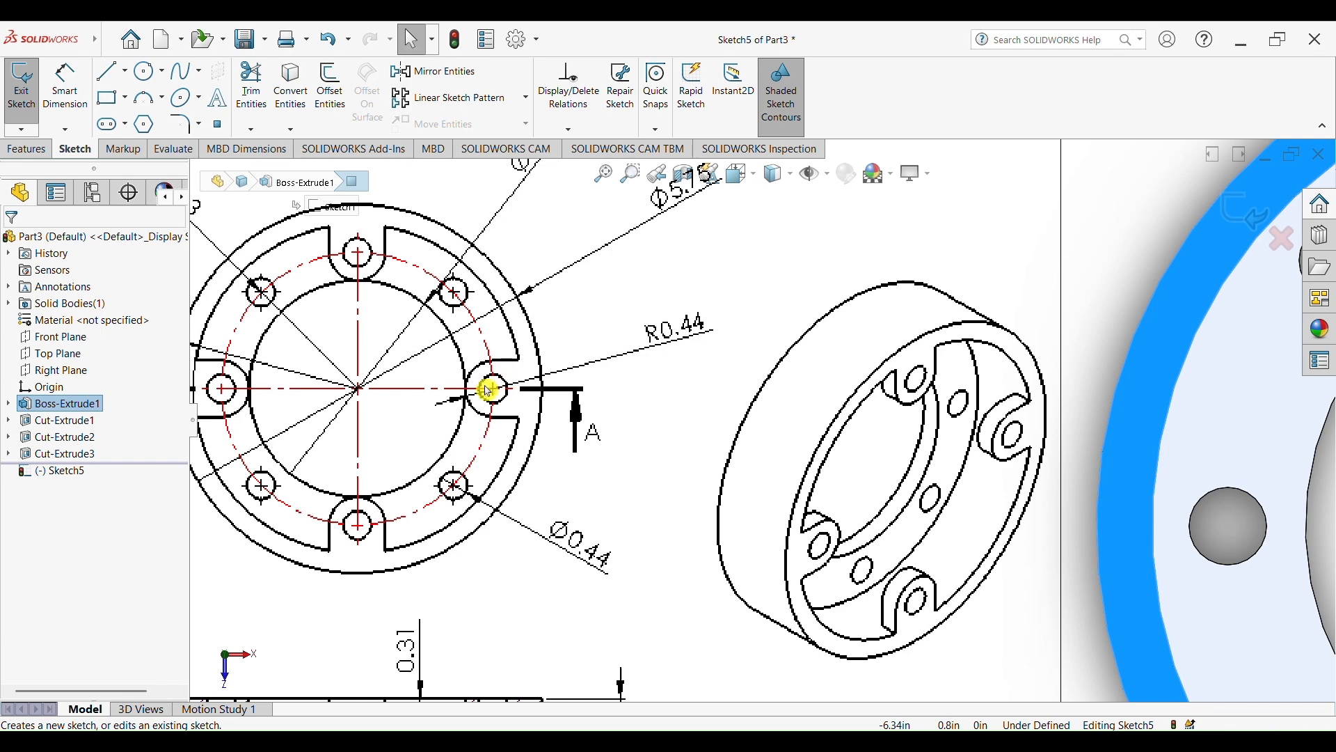
scroll(1053, 428, up, 7)
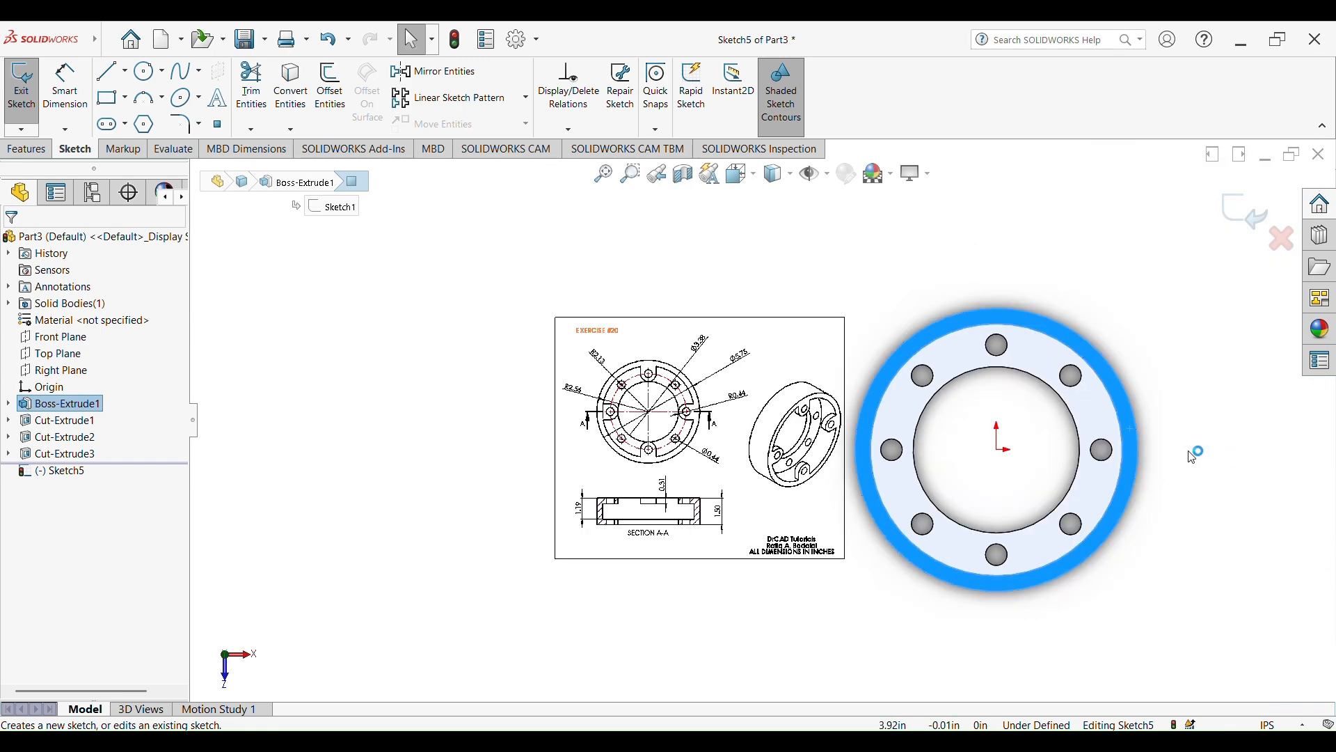
scroll(1183, 454, down, 1)
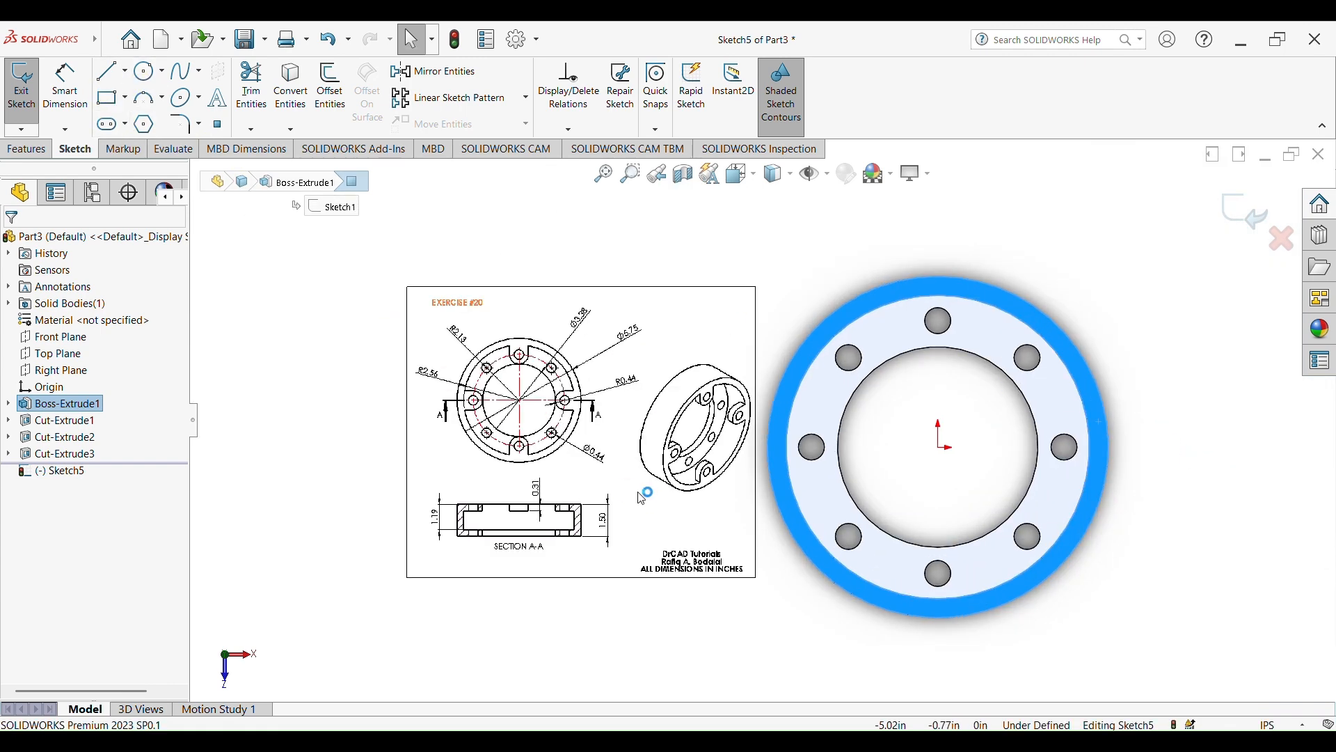
scroll(561, 426, down, 2)
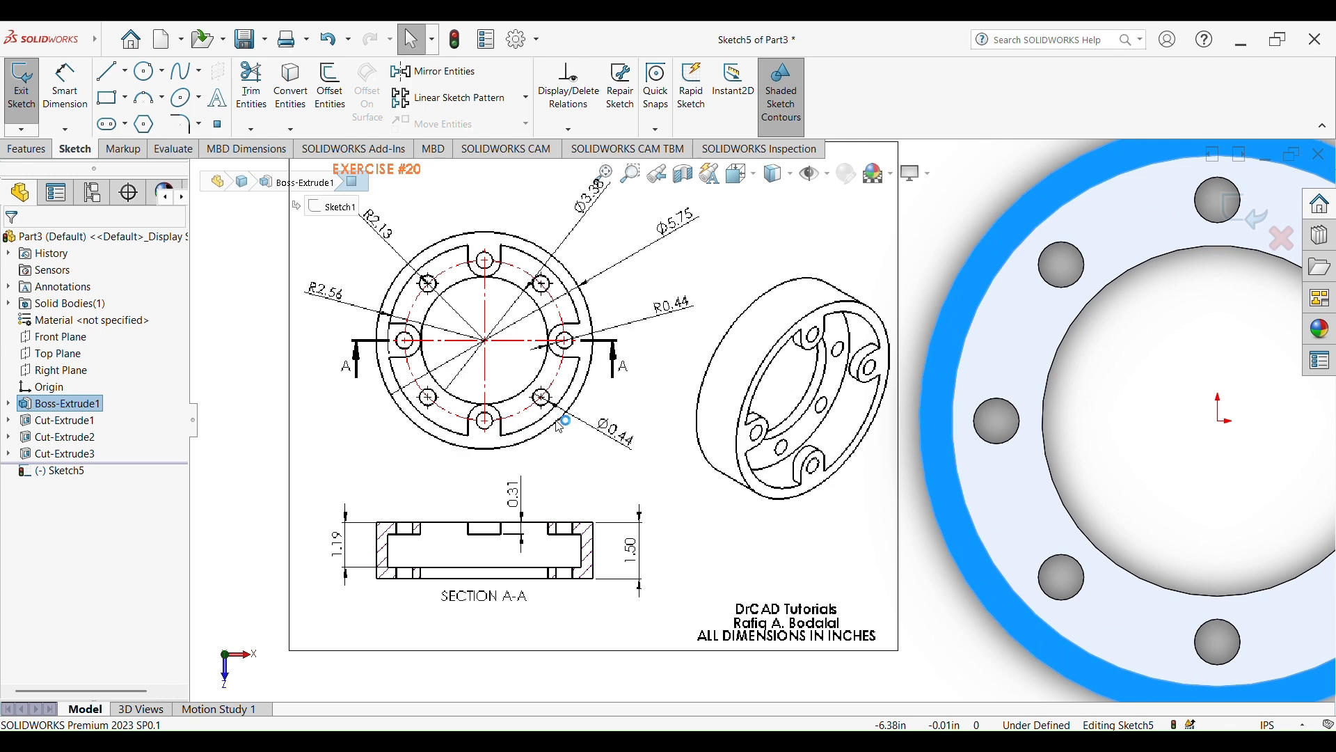
Draw a 2.13 in radius circle from the origin through the hole centres and convert it to construction geometry
click(146, 70)
key(z)
scroll(1022, 385, up, 2)
scroll(1031, 387, down, 3)
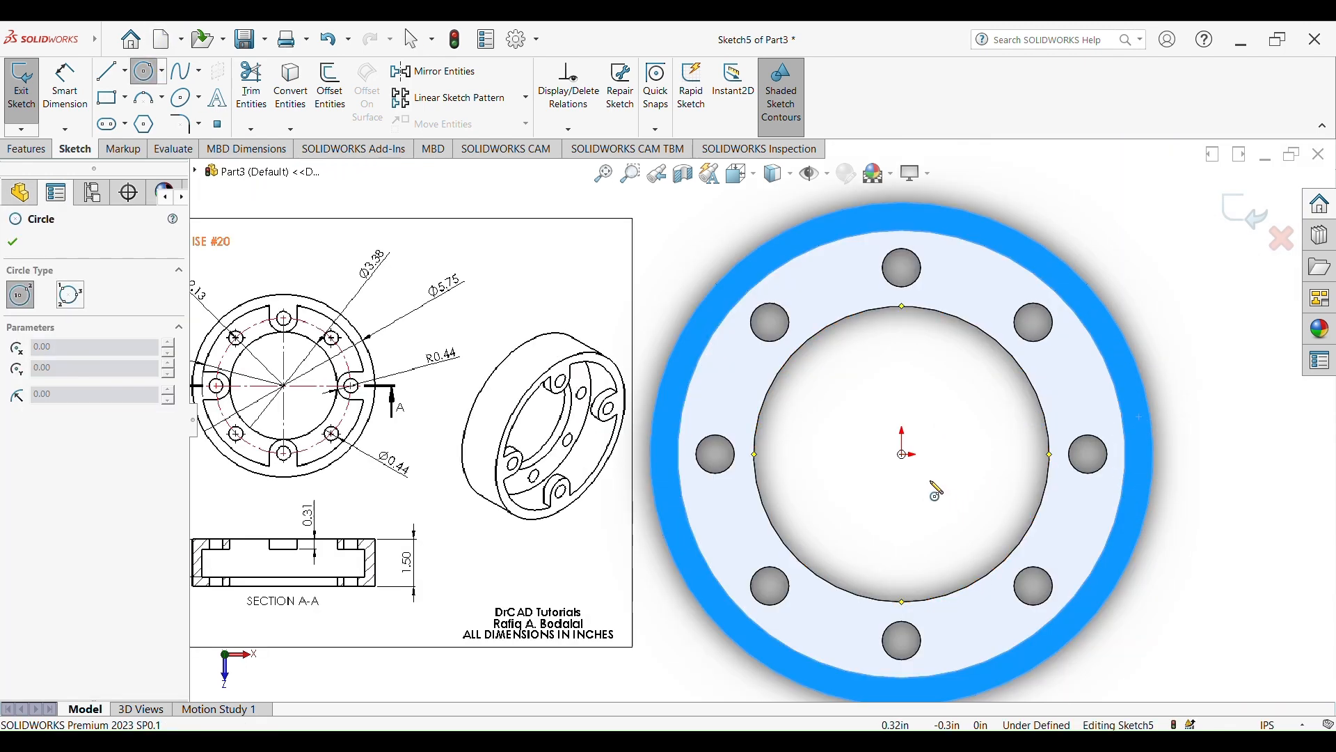
click(902, 454)
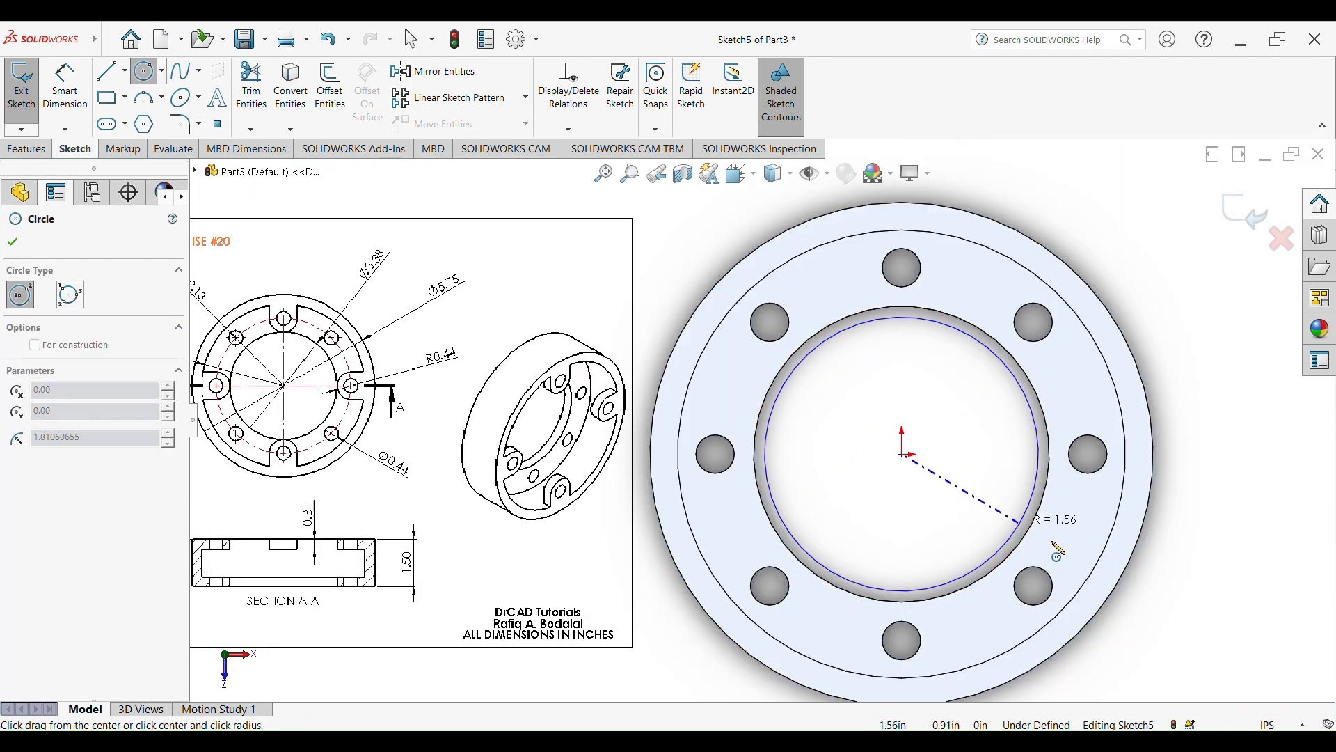
click(1094, 460)
key(Escape)
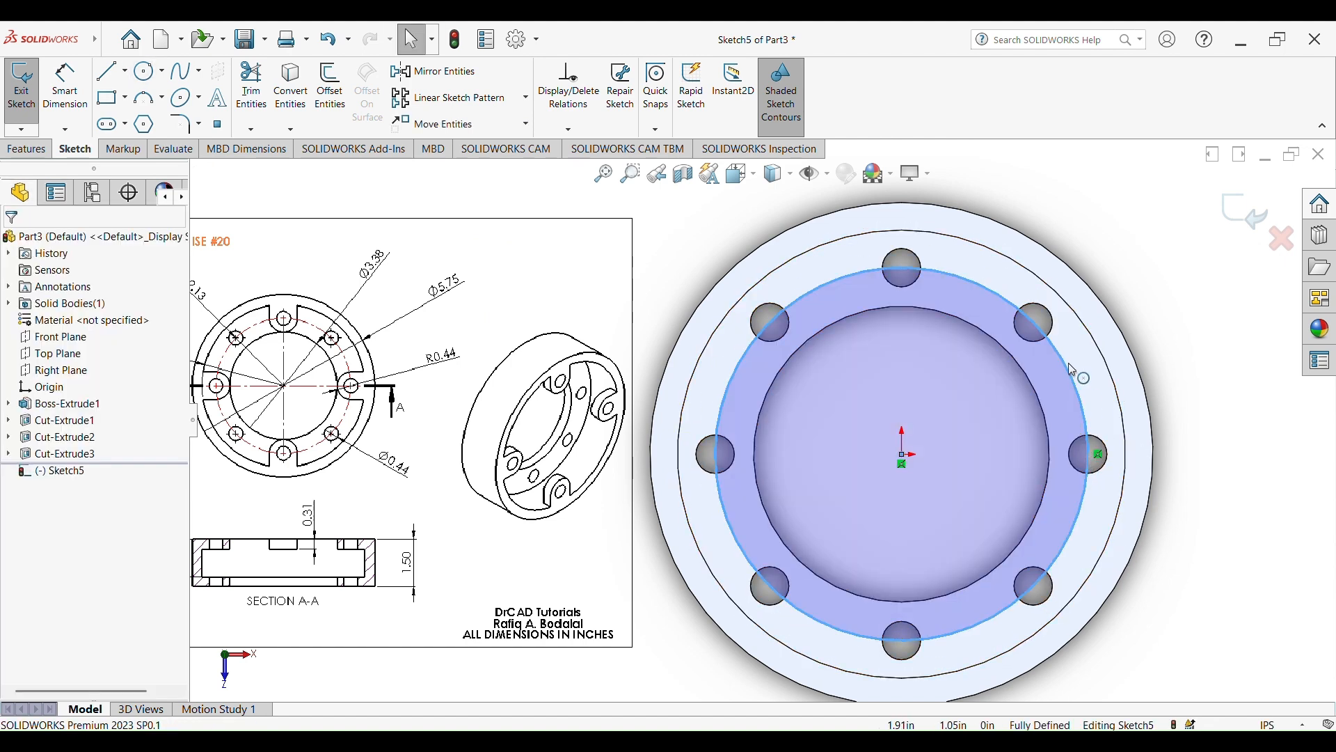
click(1063, 366)
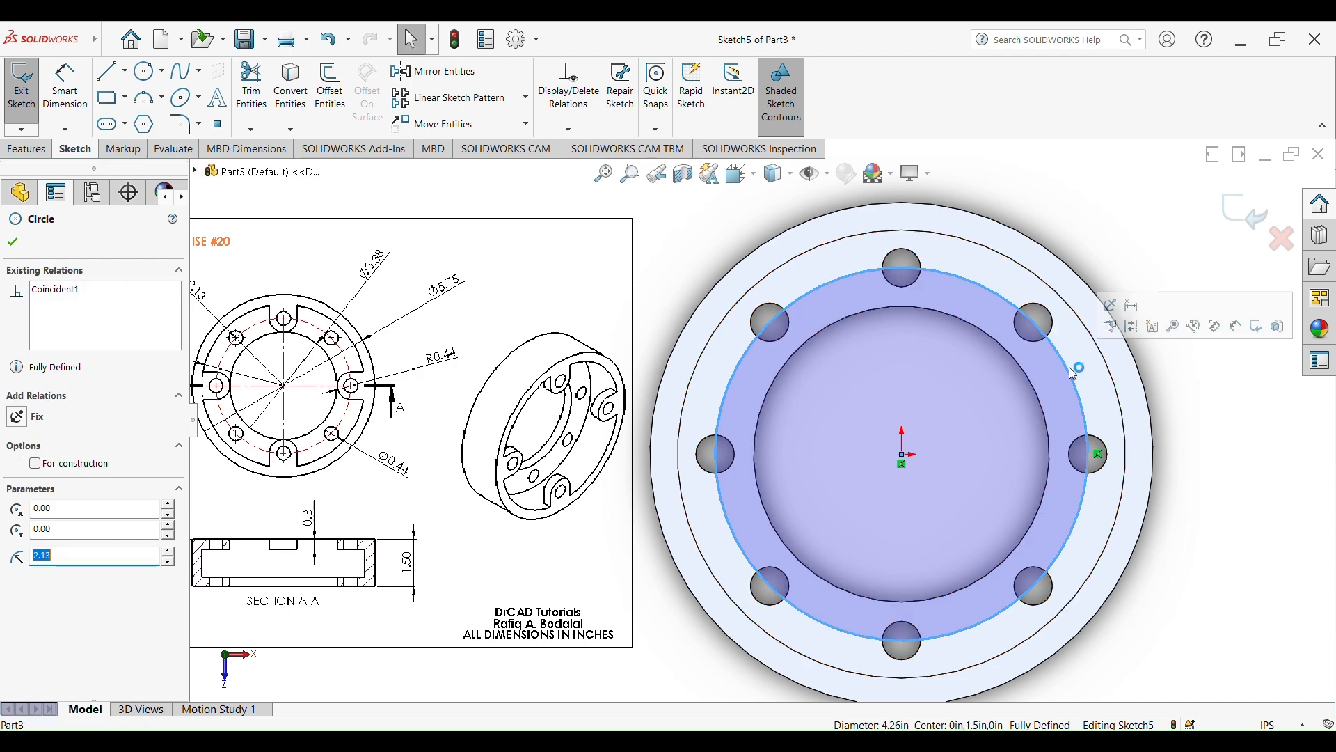
click(1126, 326)
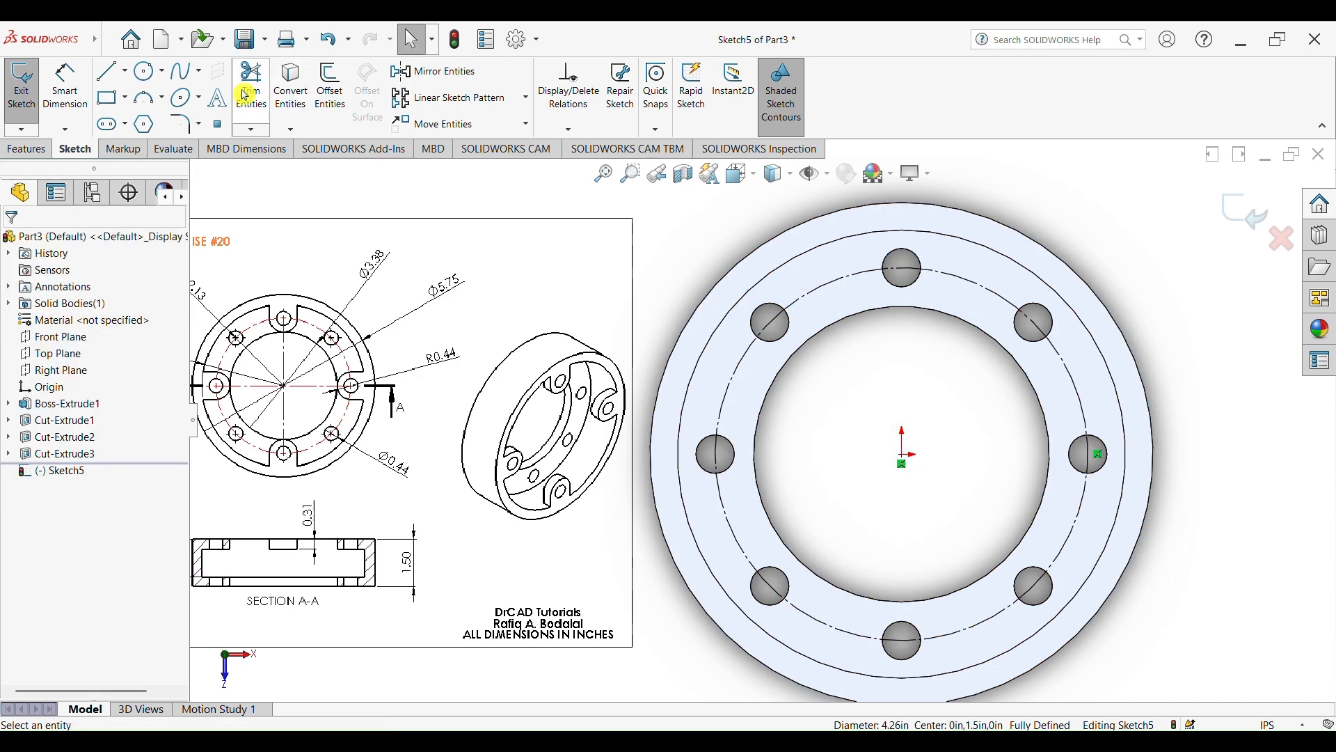
Draw a lug circle about 0.83 in in diameter, concentric with the hole directly right of the origin
click(146, 71)
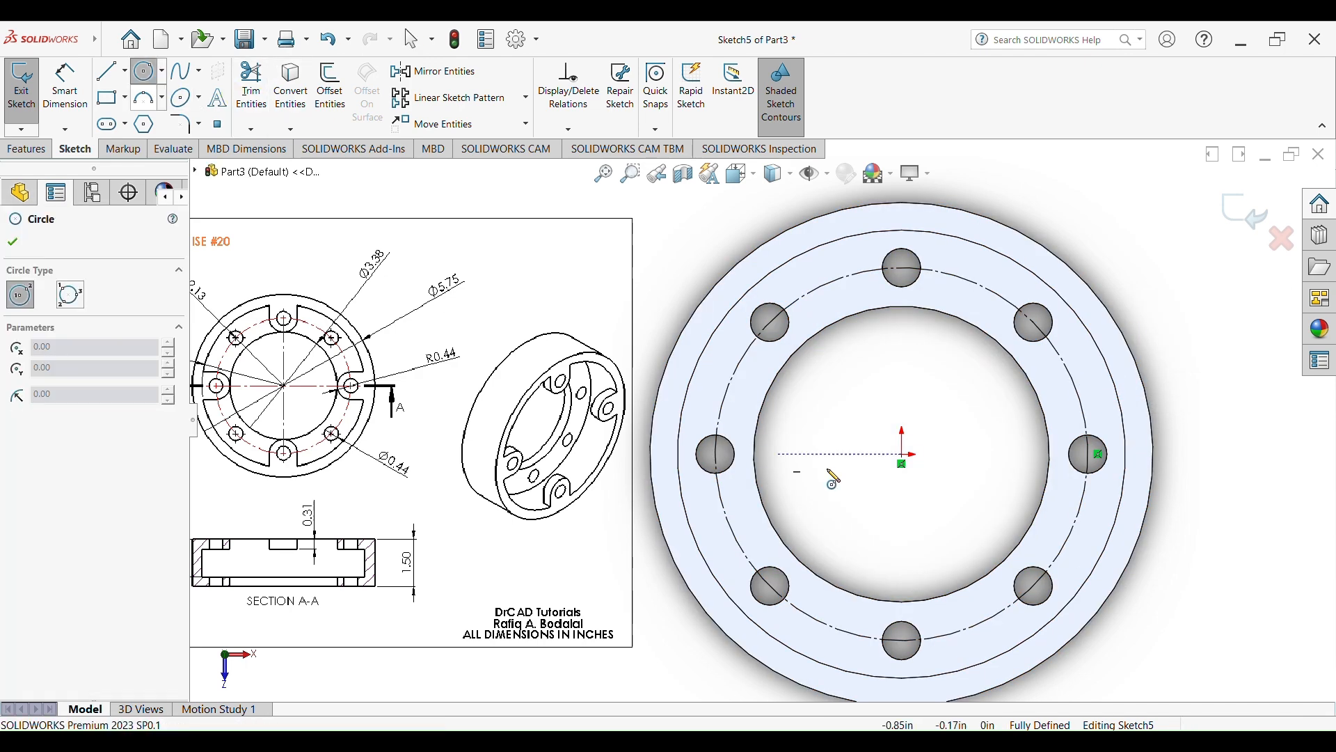
click(1091, 455)
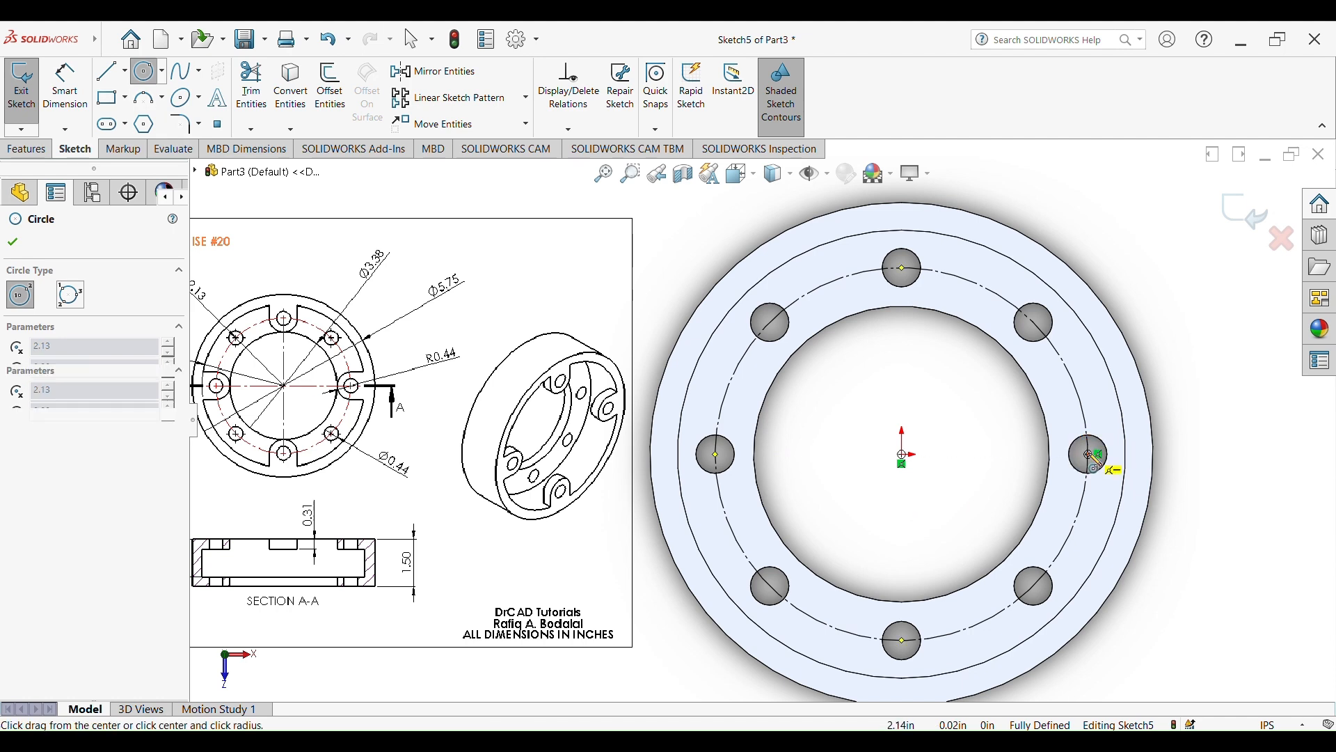
click(1106, 489)
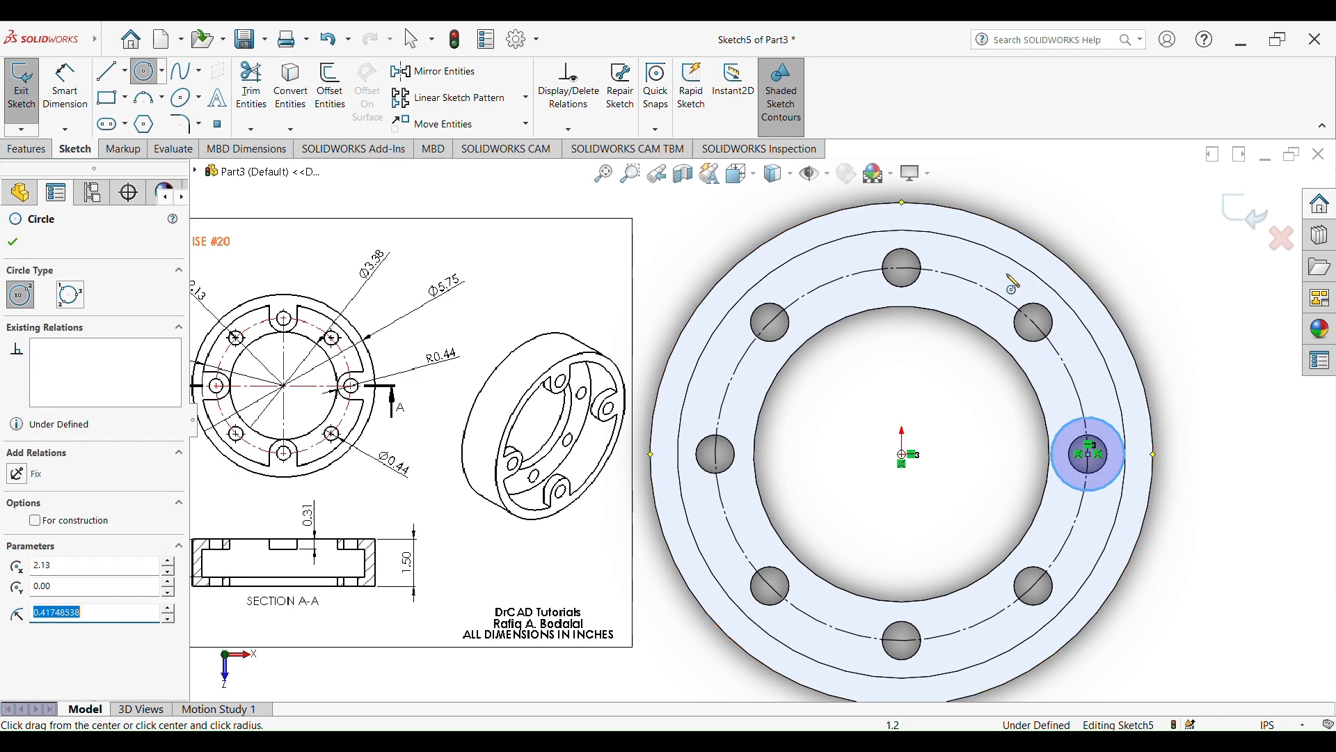
scroll(400, 417, down, 5)
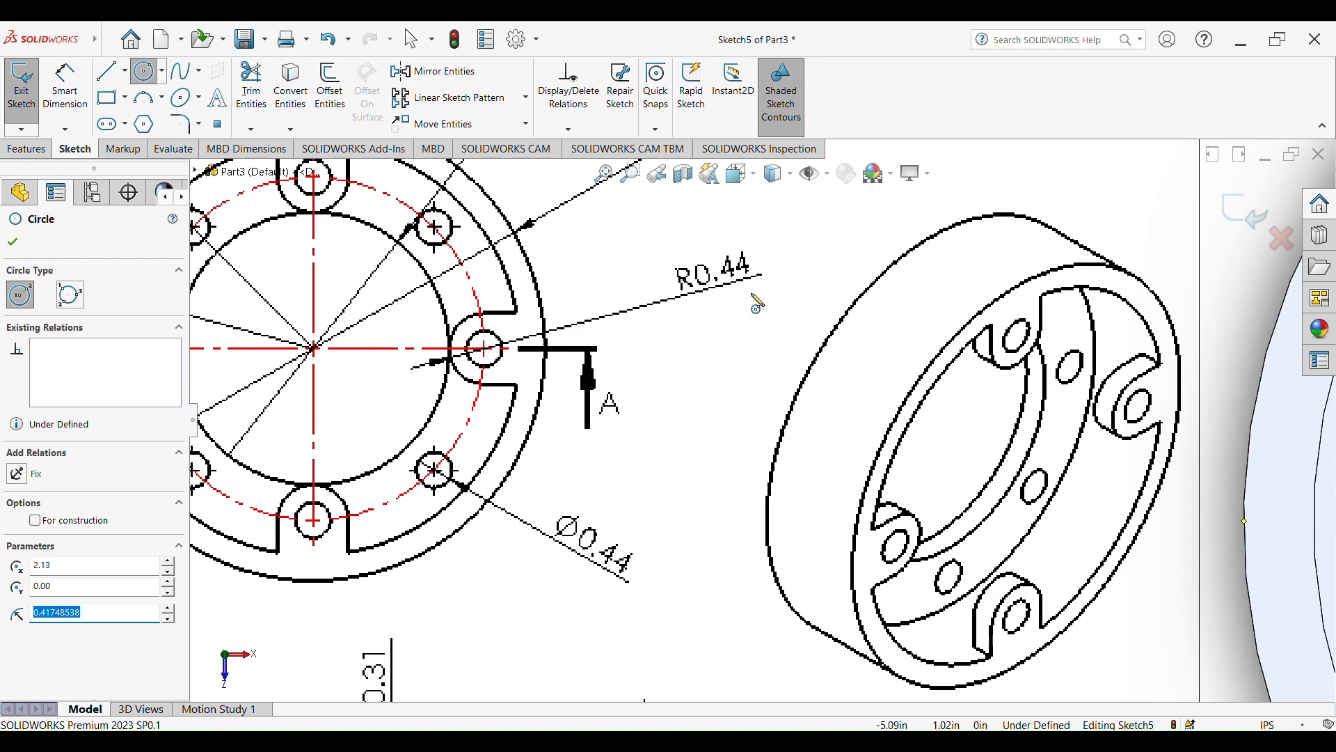
scroll(853, 334, up, 8)
scroll(1085, 426, down, 3)
Dimension the lug circle's diameter as 0.88 in
click(65, 95)
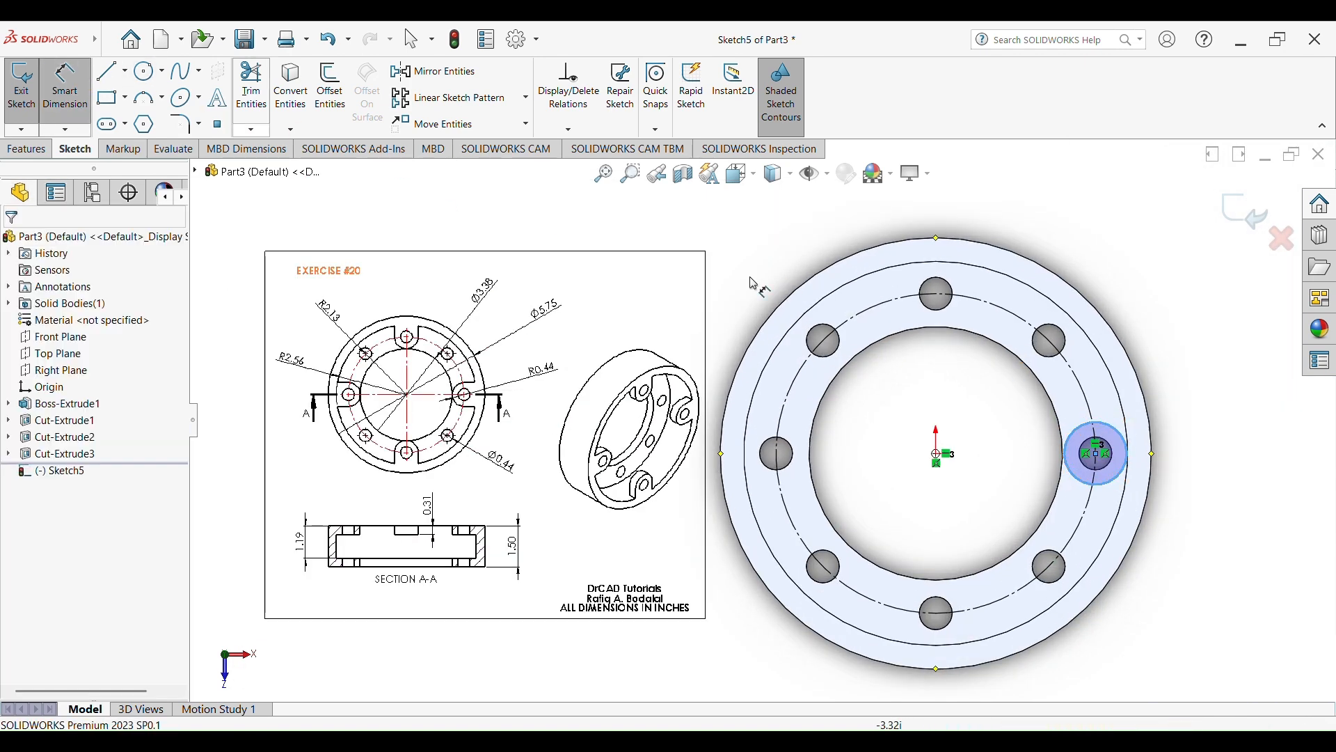
click(1125, 436)
click(1234, 339)
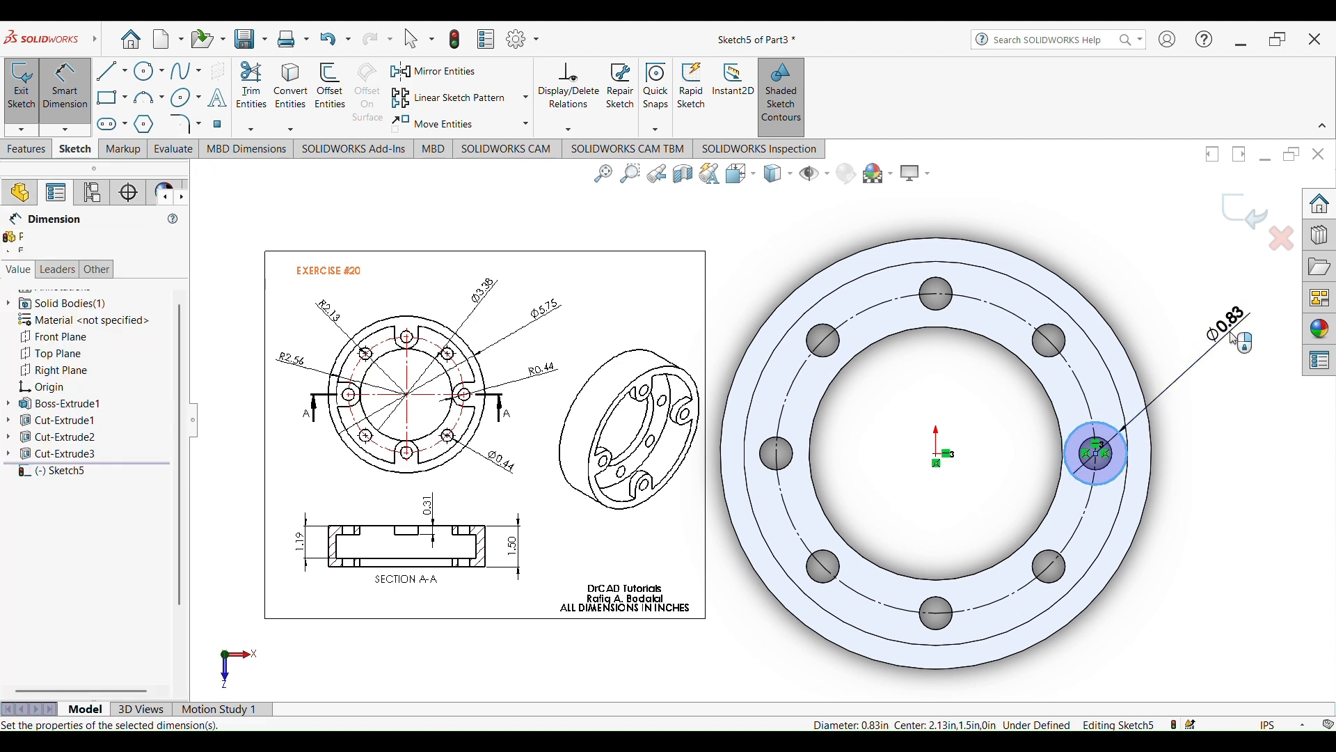
key(BackSpace)
text(0.)
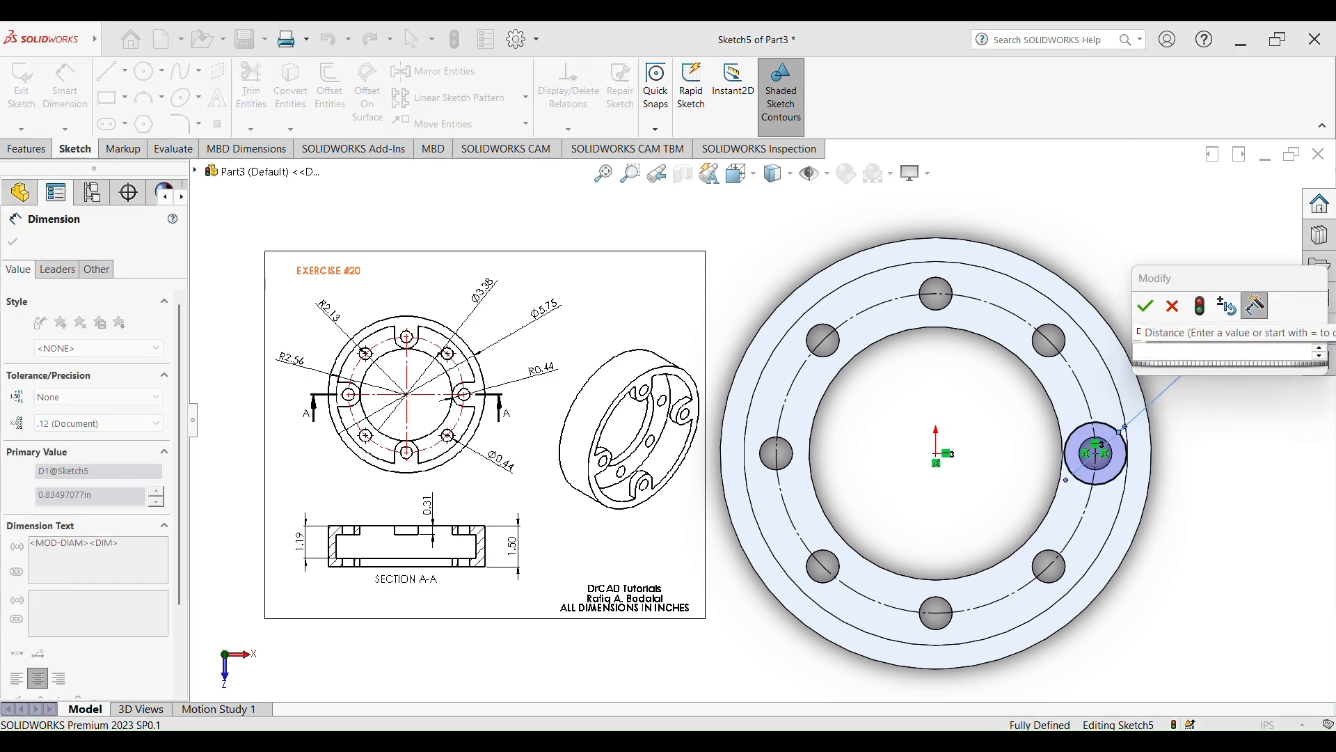
text(8)
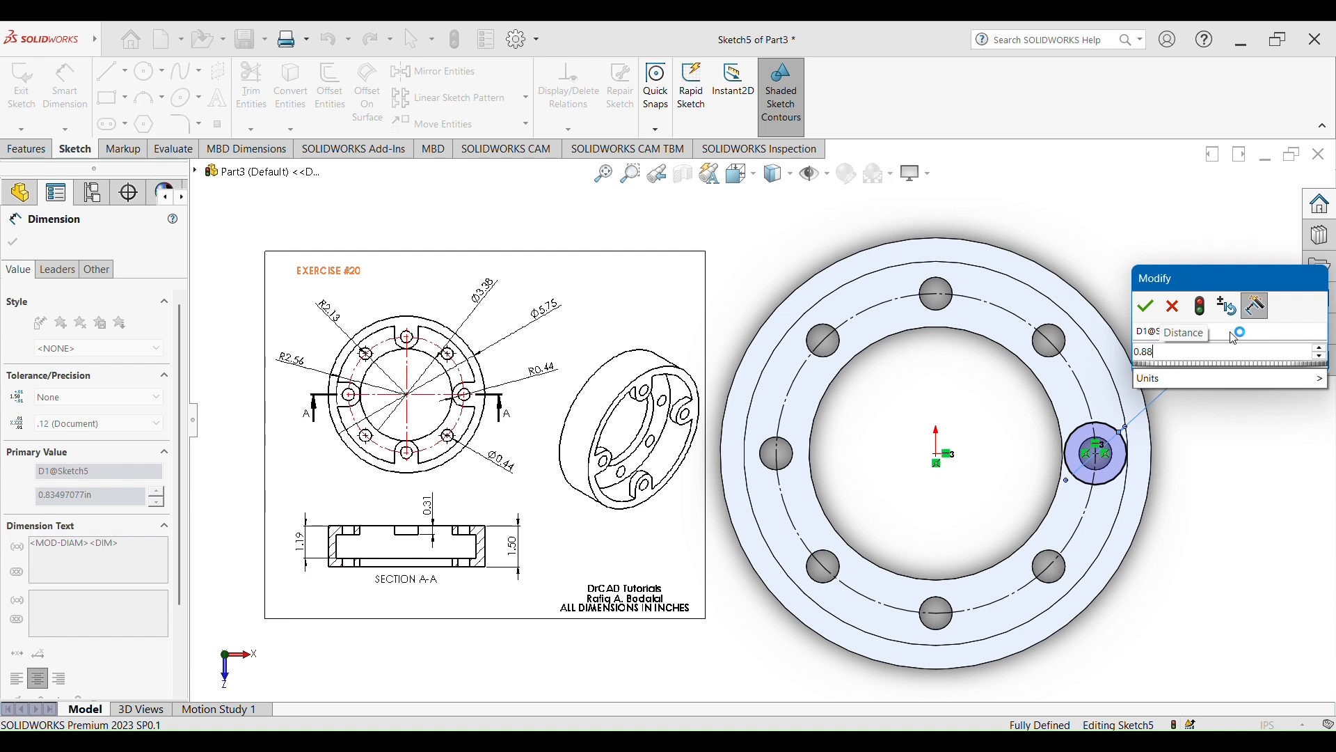
text(8)
key(Return)
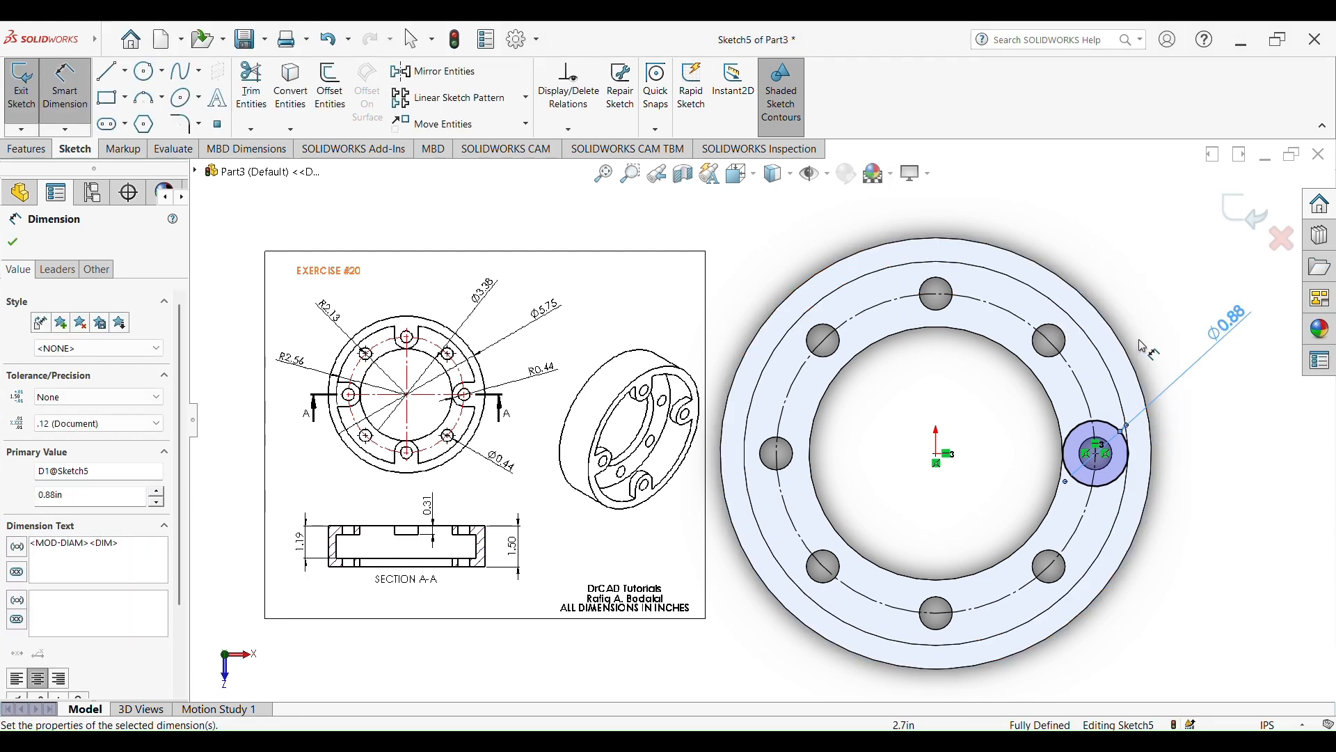
key(Escape)
Convert the rim's inner circular edge into a sketch entity
click(1109, 373)
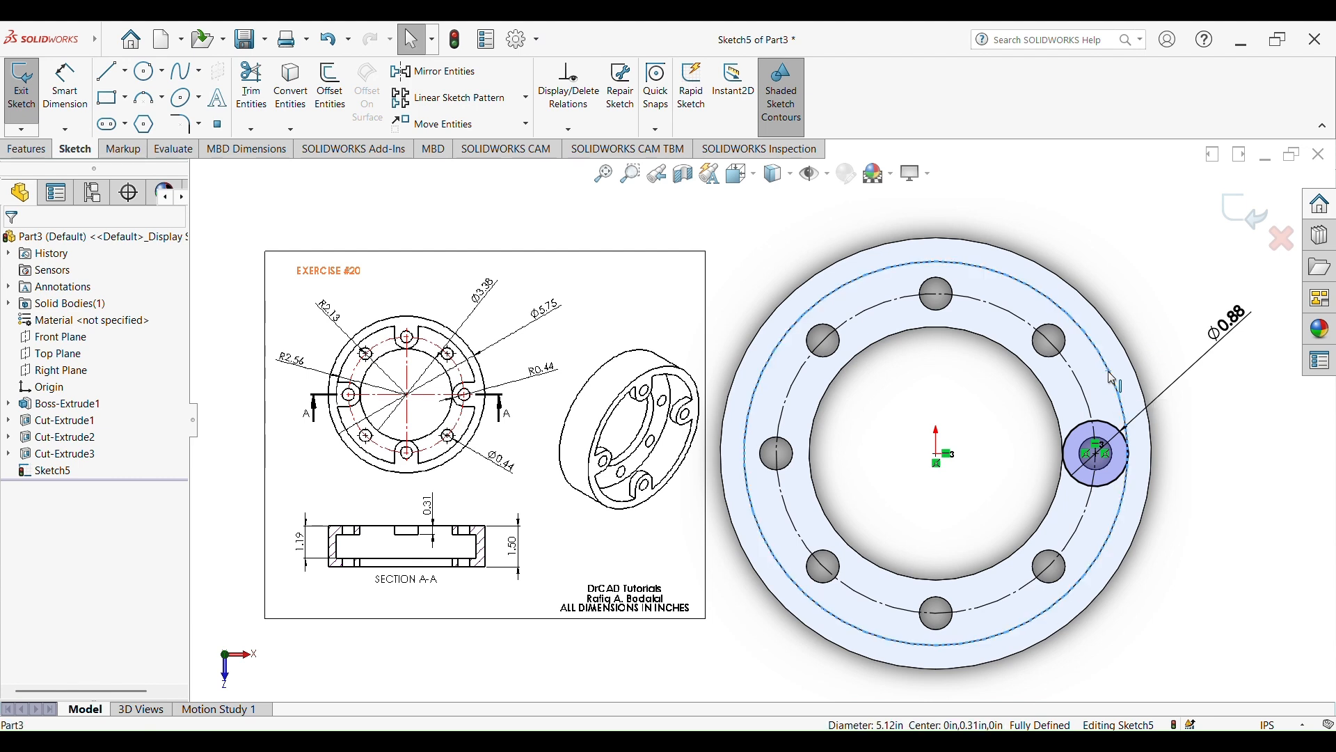
click(293, 100)
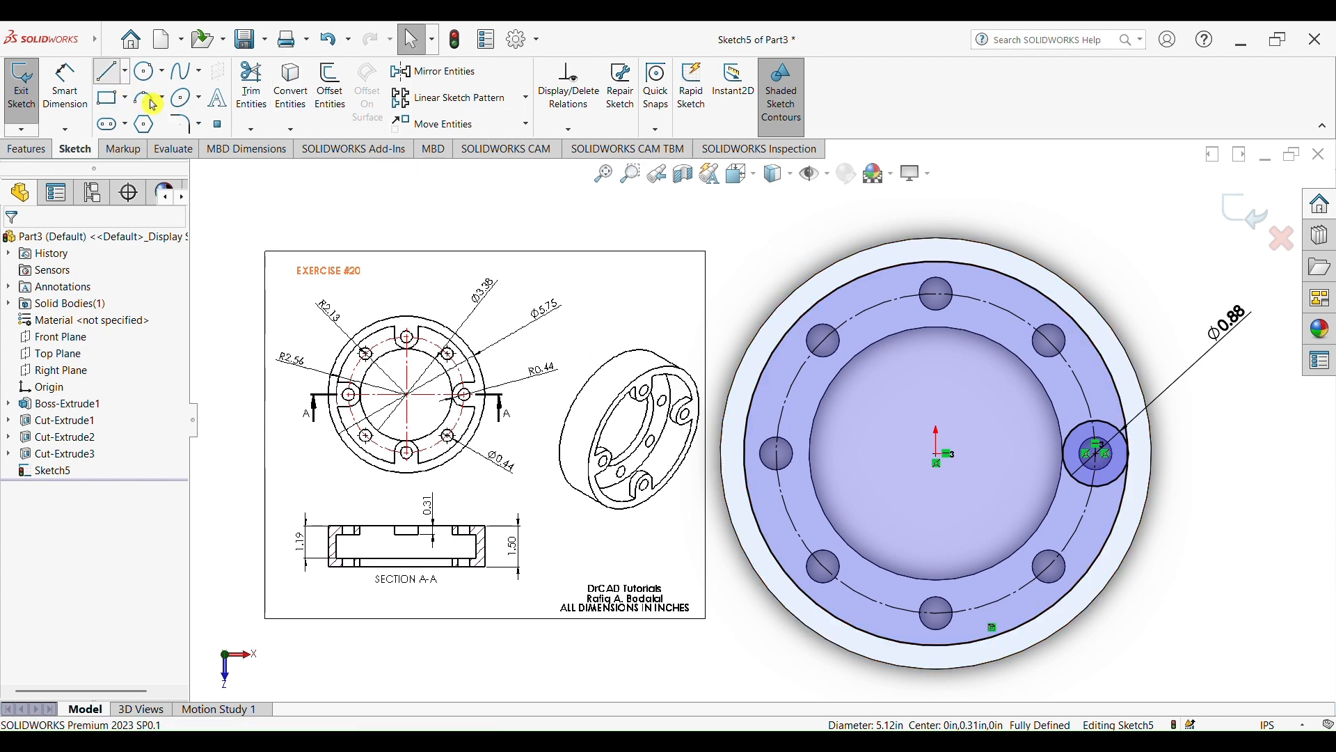
Draw a horizontal line from the lug circle's top quadrant point outward to the rim's inner circle
click(113, 75)
scroll(1058, 409, down, 2)
scroll(716, 402, up, 4)
scroll(480, 379, down, 2)
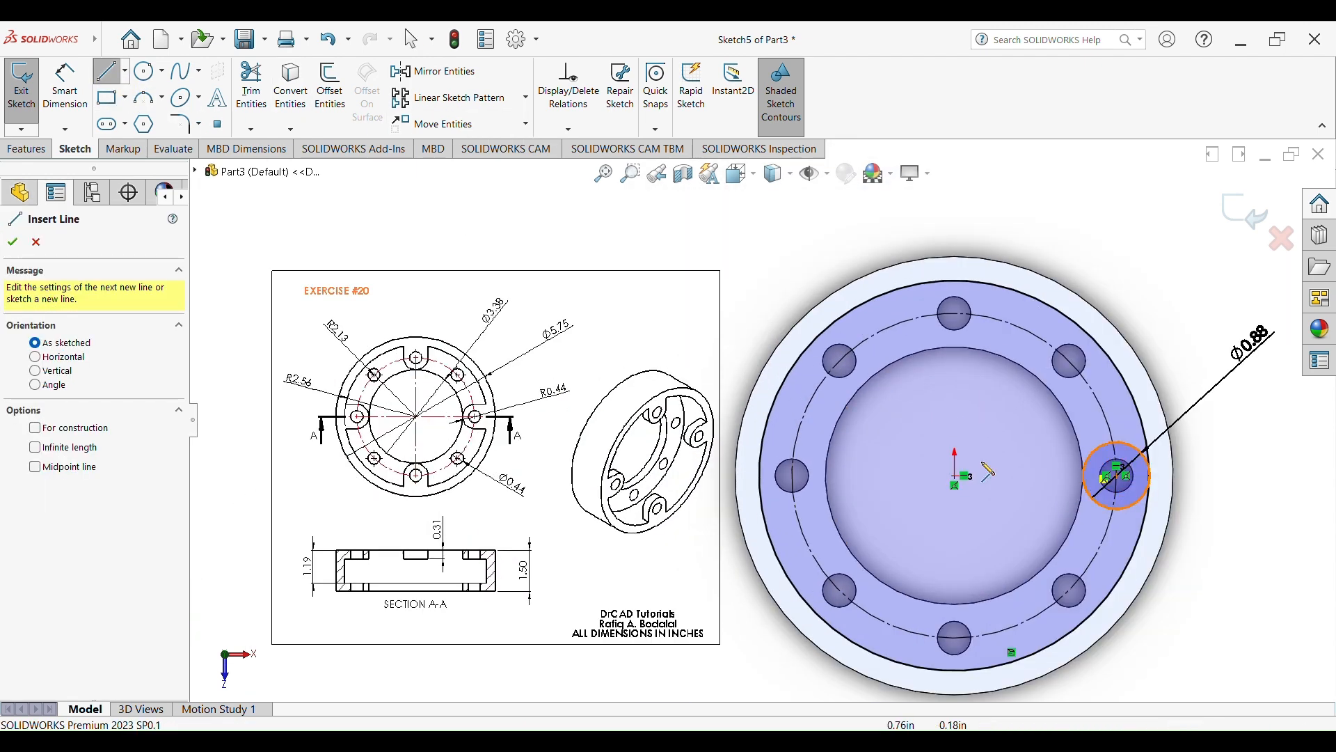
scroll(446, 425, down, 2)
scroll(520, 398, down, 4)
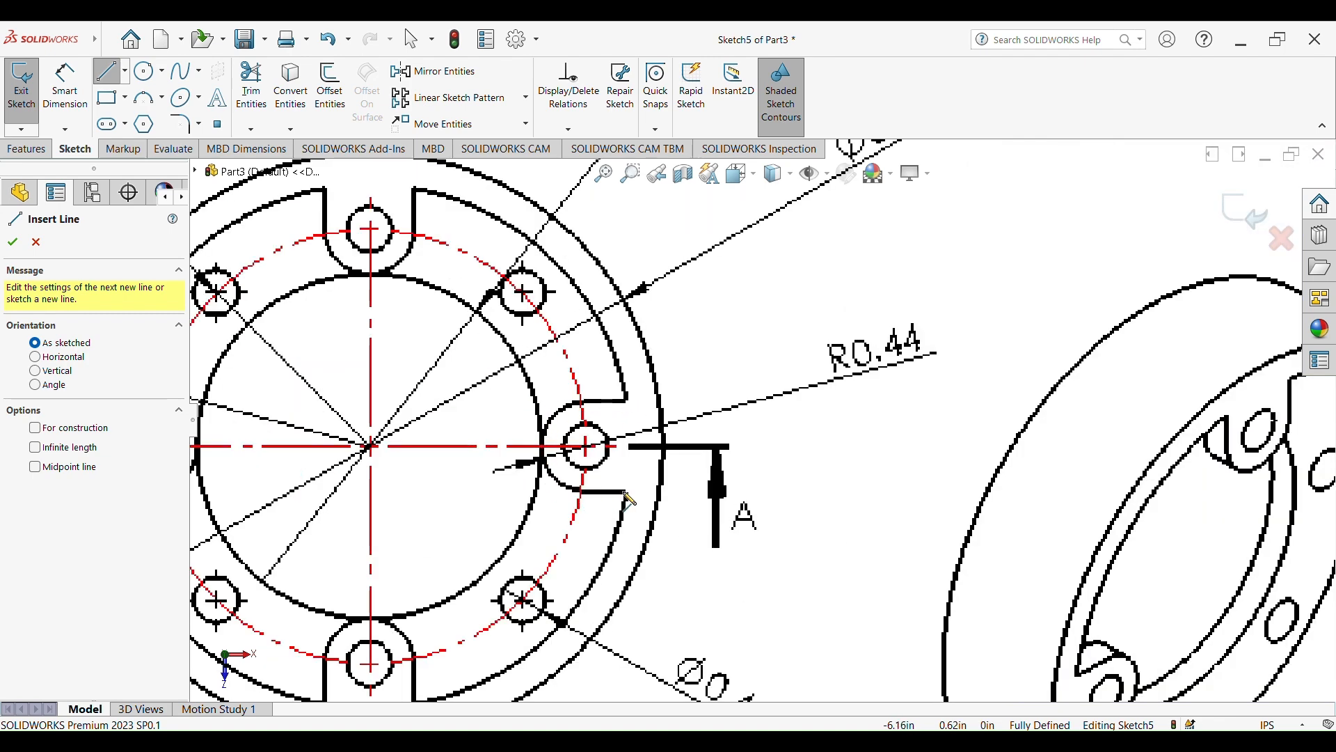
scroll(530, 446, up, 6)
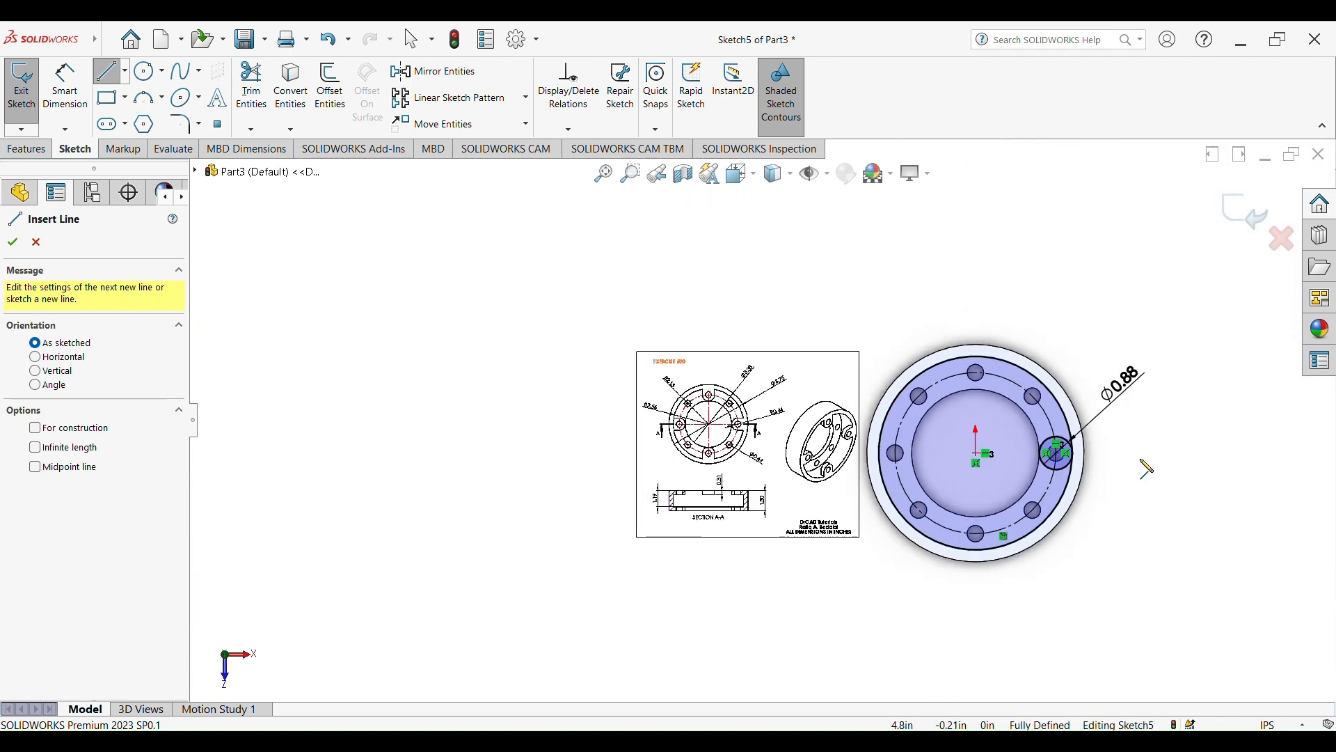
scroll(1152, 467, down, 3)
scroll(968, 439, down, 2)
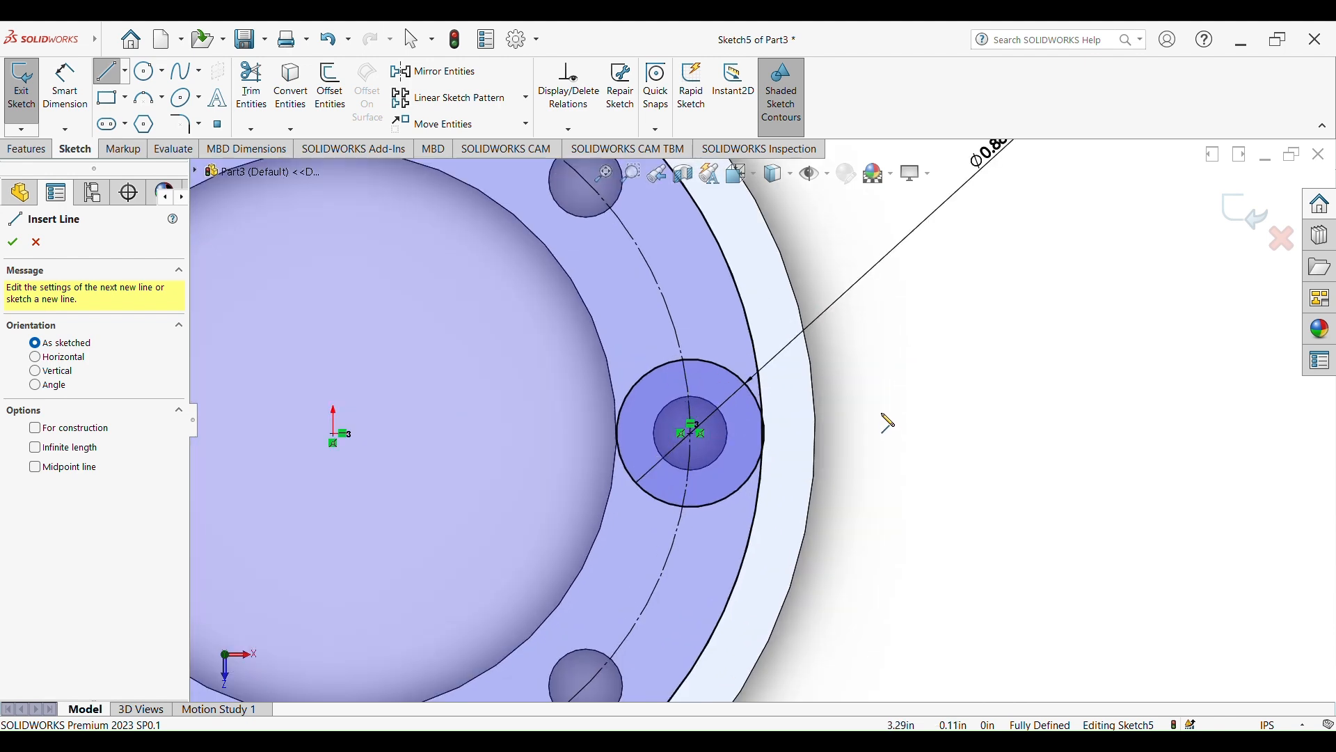
click(693, 361)
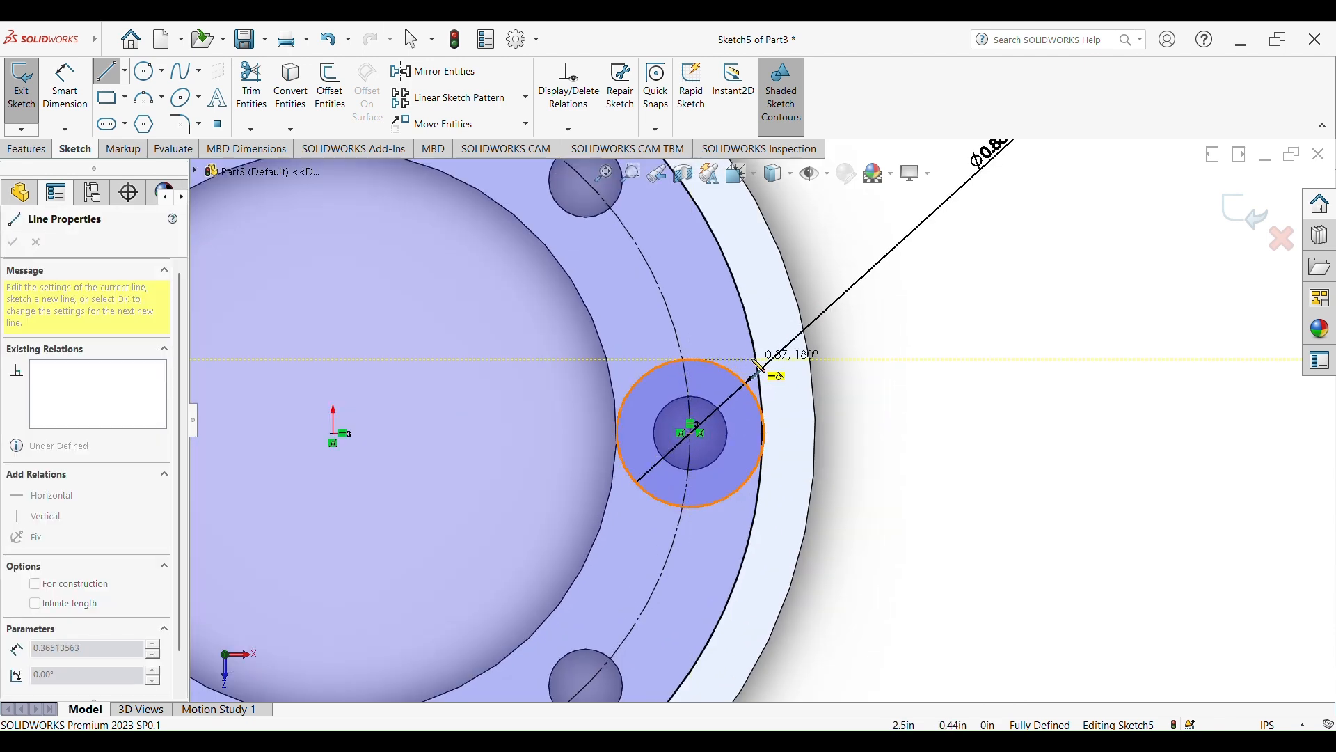
double_click(766, 361)
Draw a matching horizontal line from the lug circle's bottom quadrant point outward to the rim's inner circle
click(110, 71)
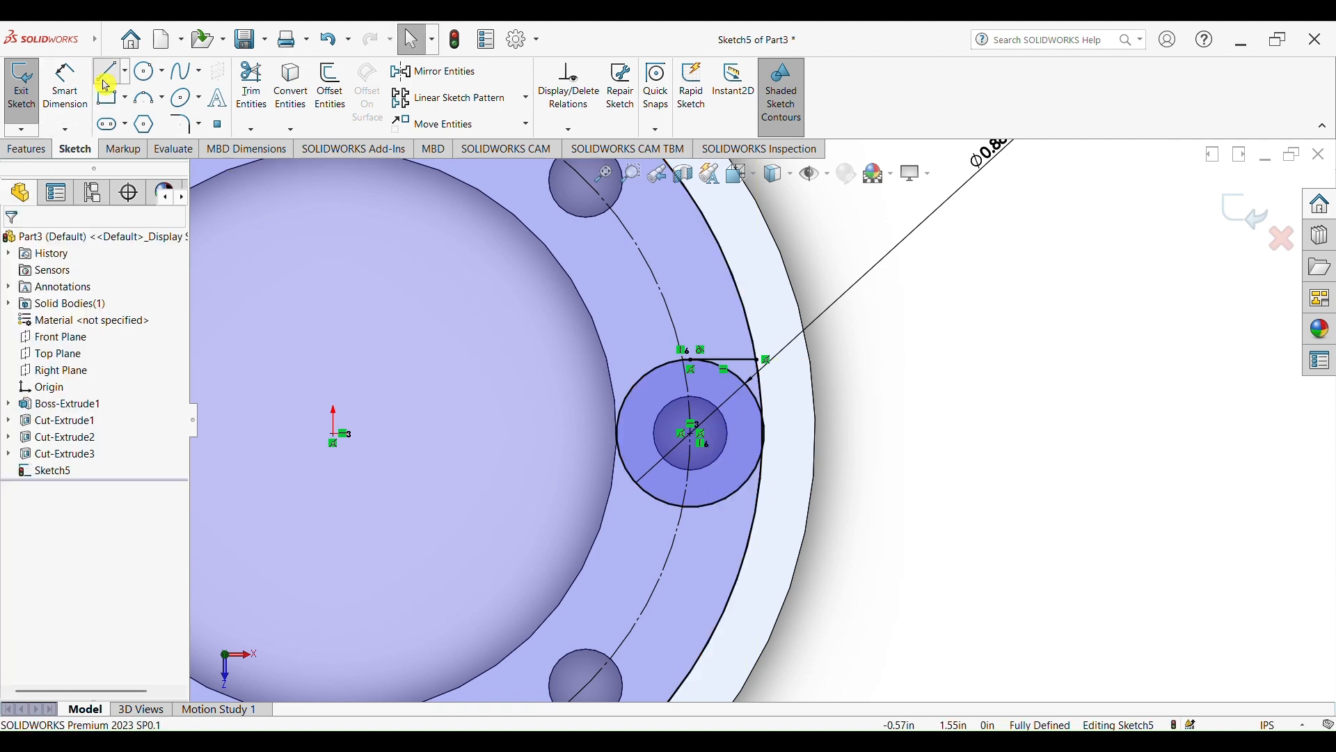
click(692, 509)
double_click(766, 507)
key(Escape)
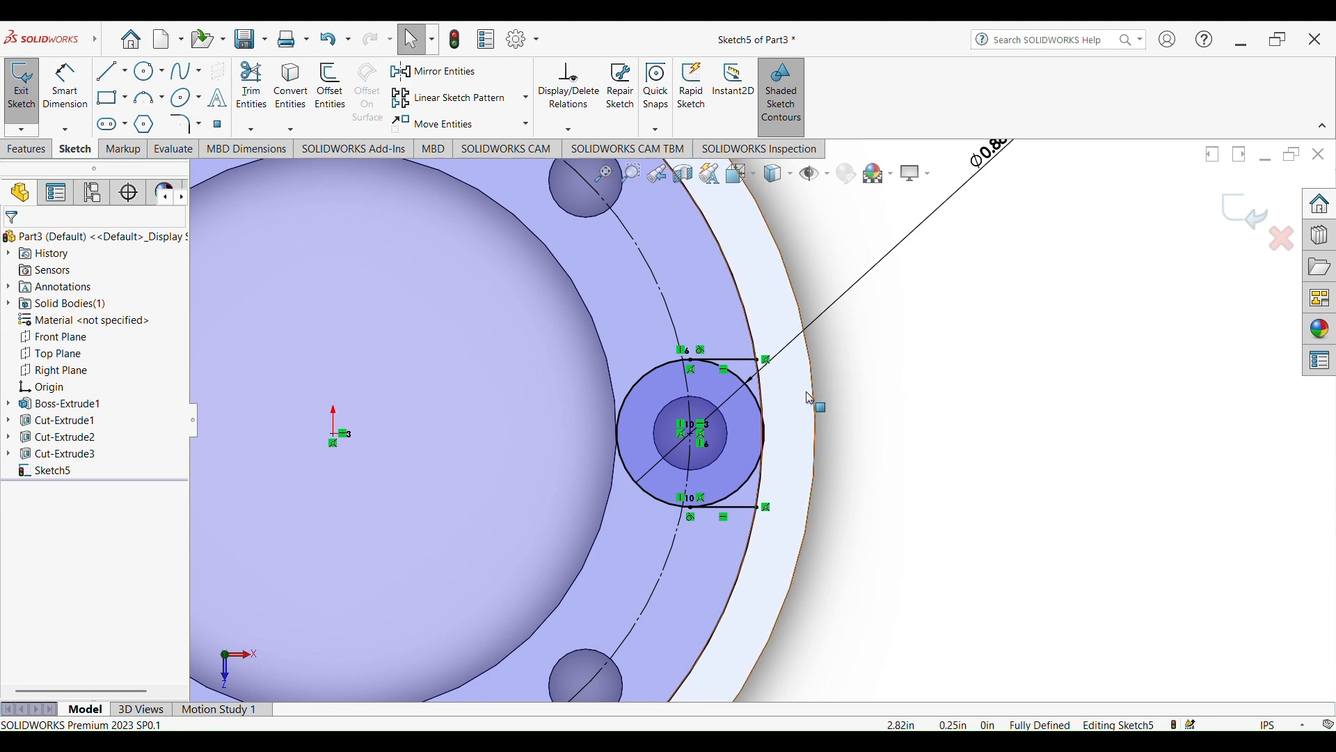
Try to trim the lug circle's outer arc between the two horizontal lines
scroll(835, 425, up, 1)
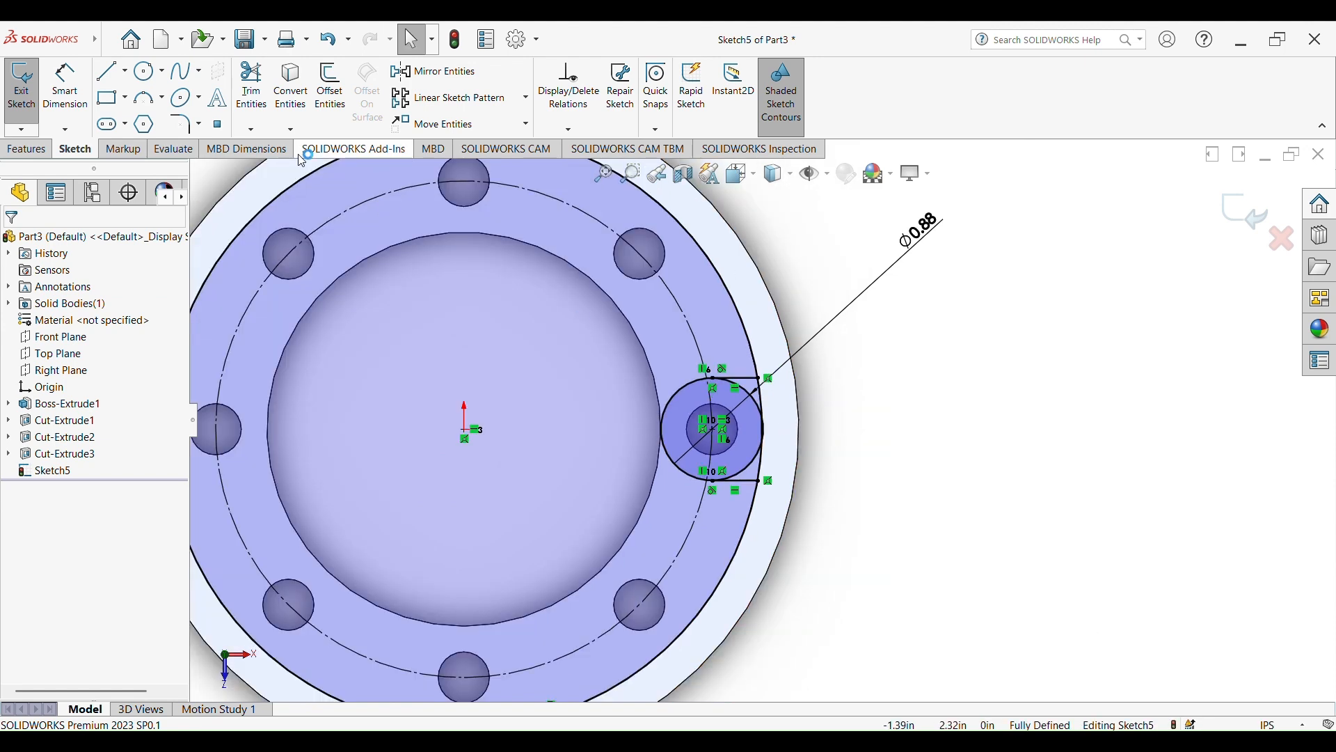
click(251, 87)
scroll(775, 410, down, 2)
scroll(731, 376, down, 1)
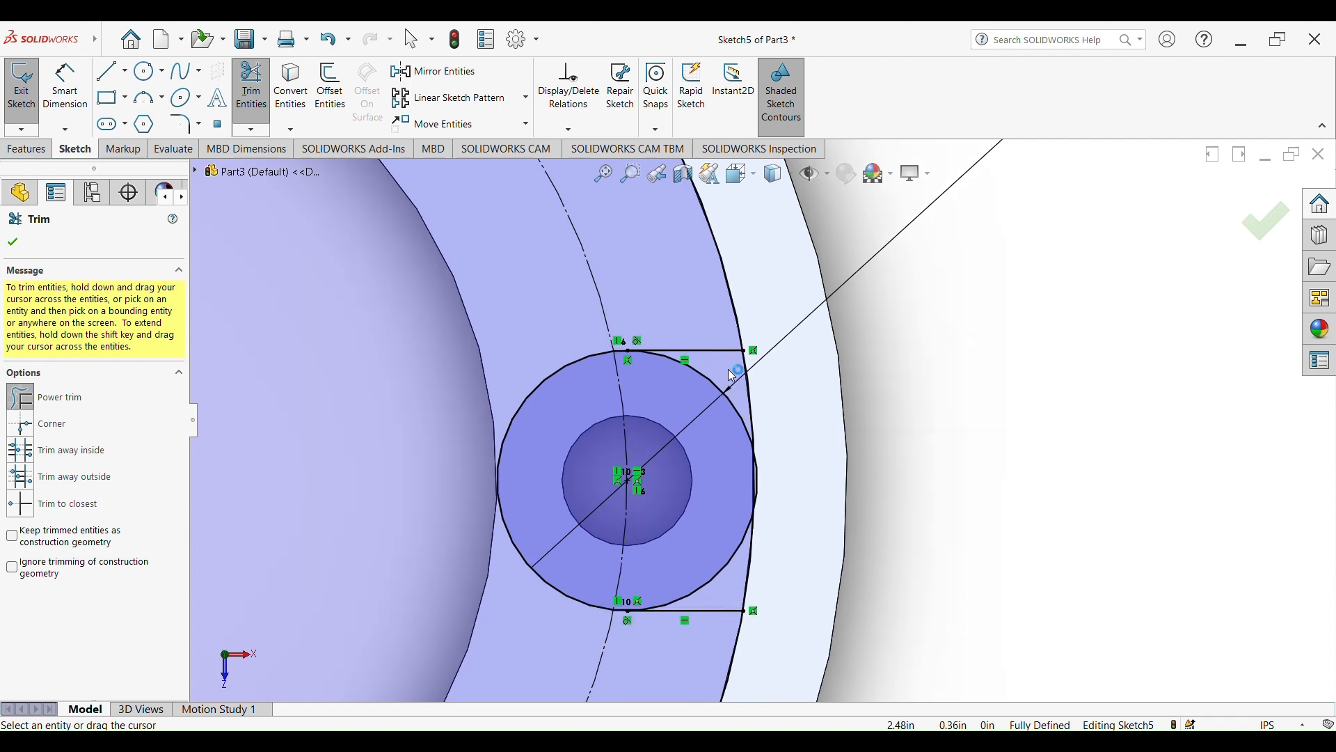
mouse_move(728, 376)
mouse_down()
mouse_move(721, 406)
mouse_move(764, 488)
mouse_up()
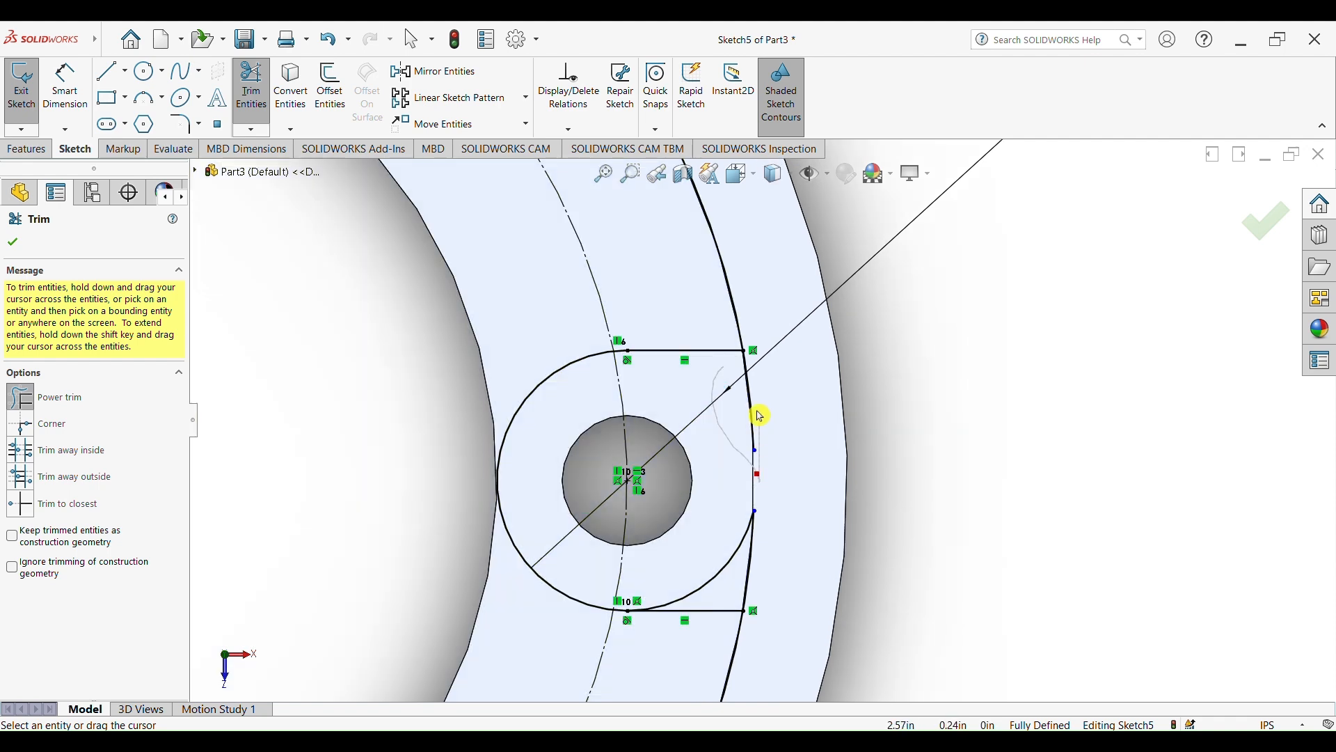
key(Escape)
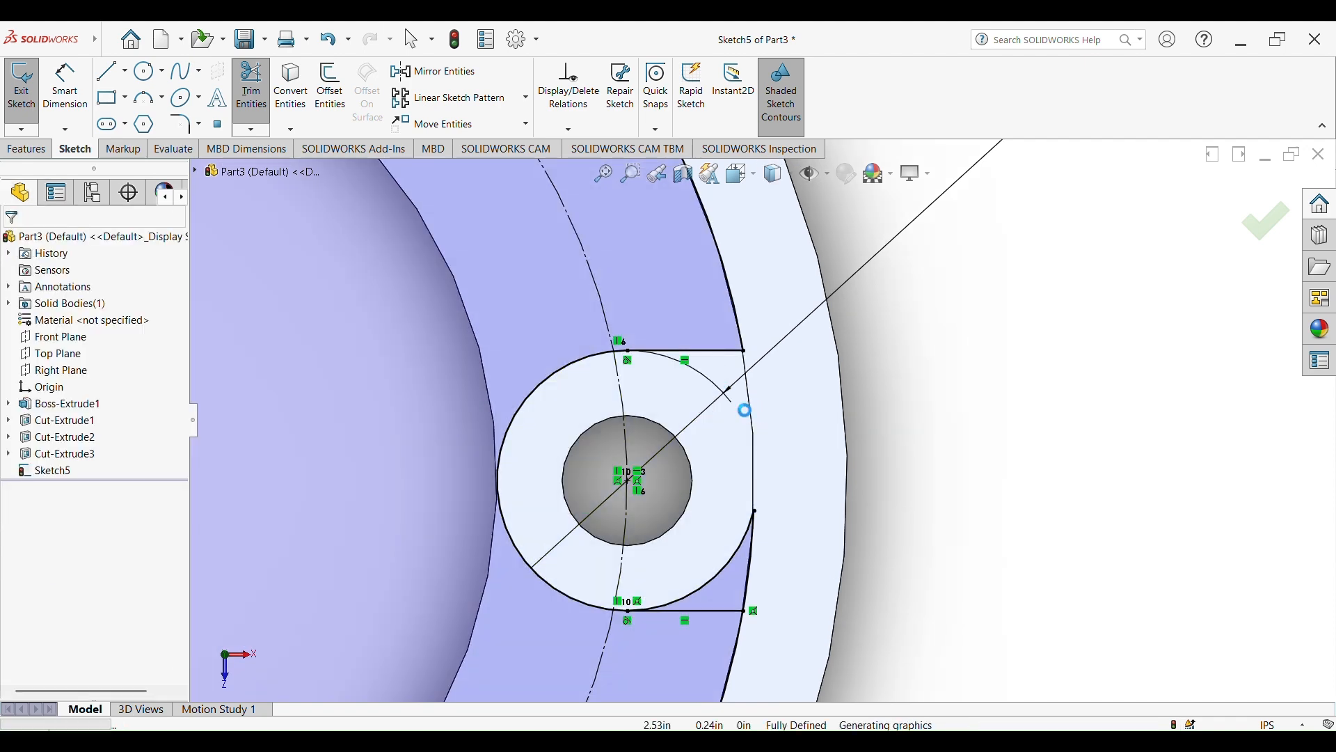
Trim away the outer half of the lug circle between the two horizontal lines, keeping the rim's inner circle
click(252, 100)
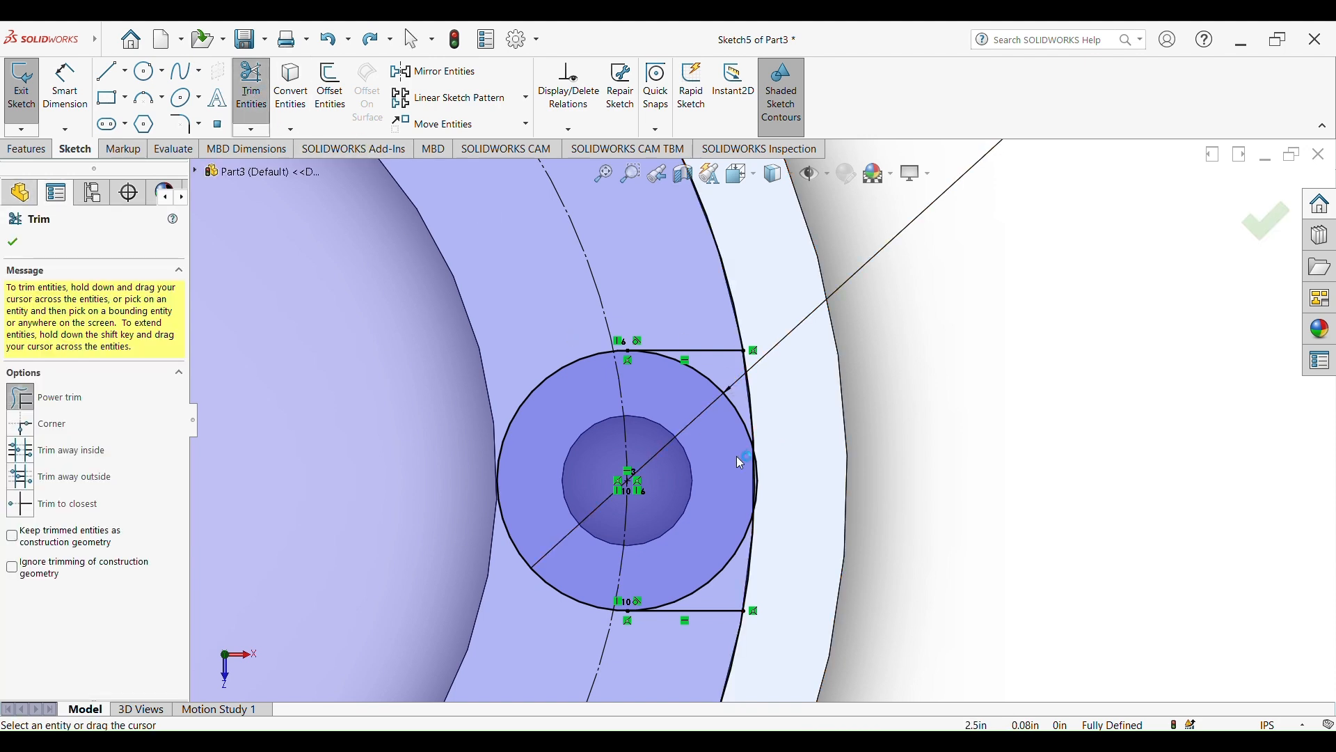
drag(719, 363, 701, 397)
scroll(793, 483, down, 5)
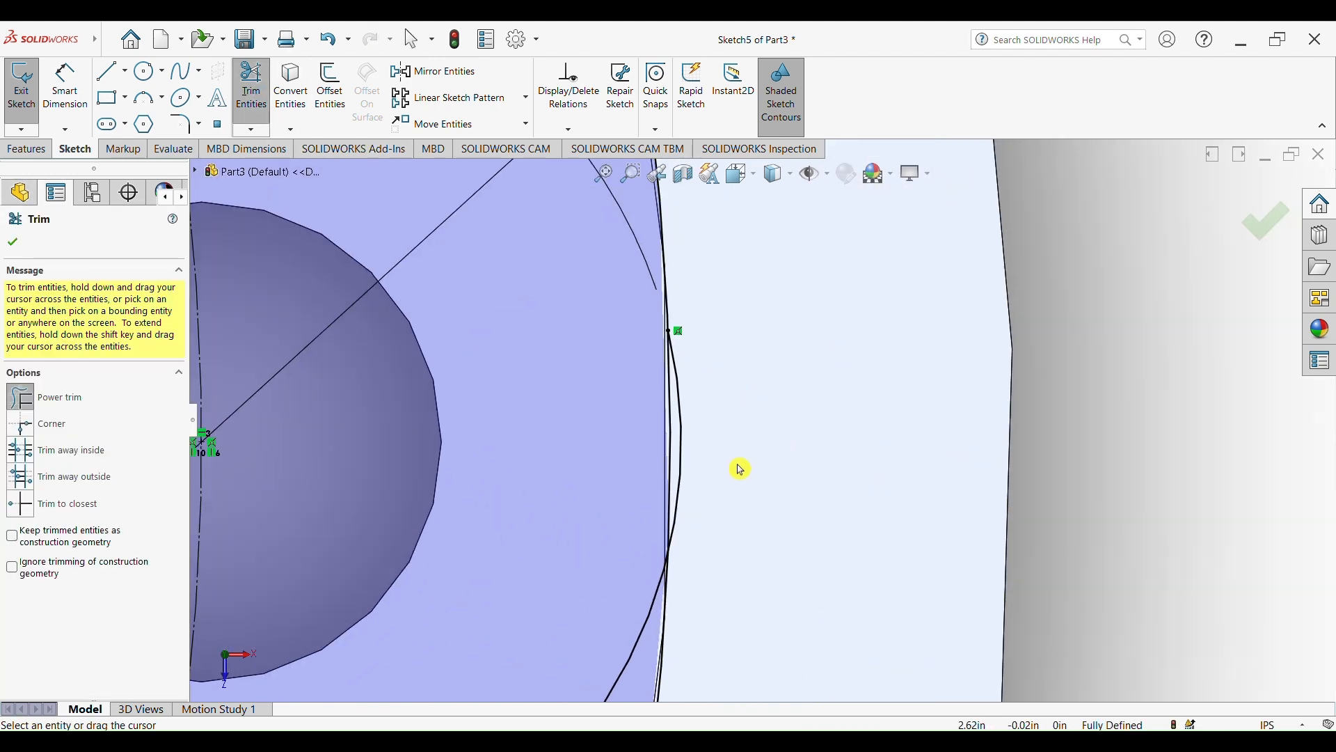
scroll(686, 435, up, 5)
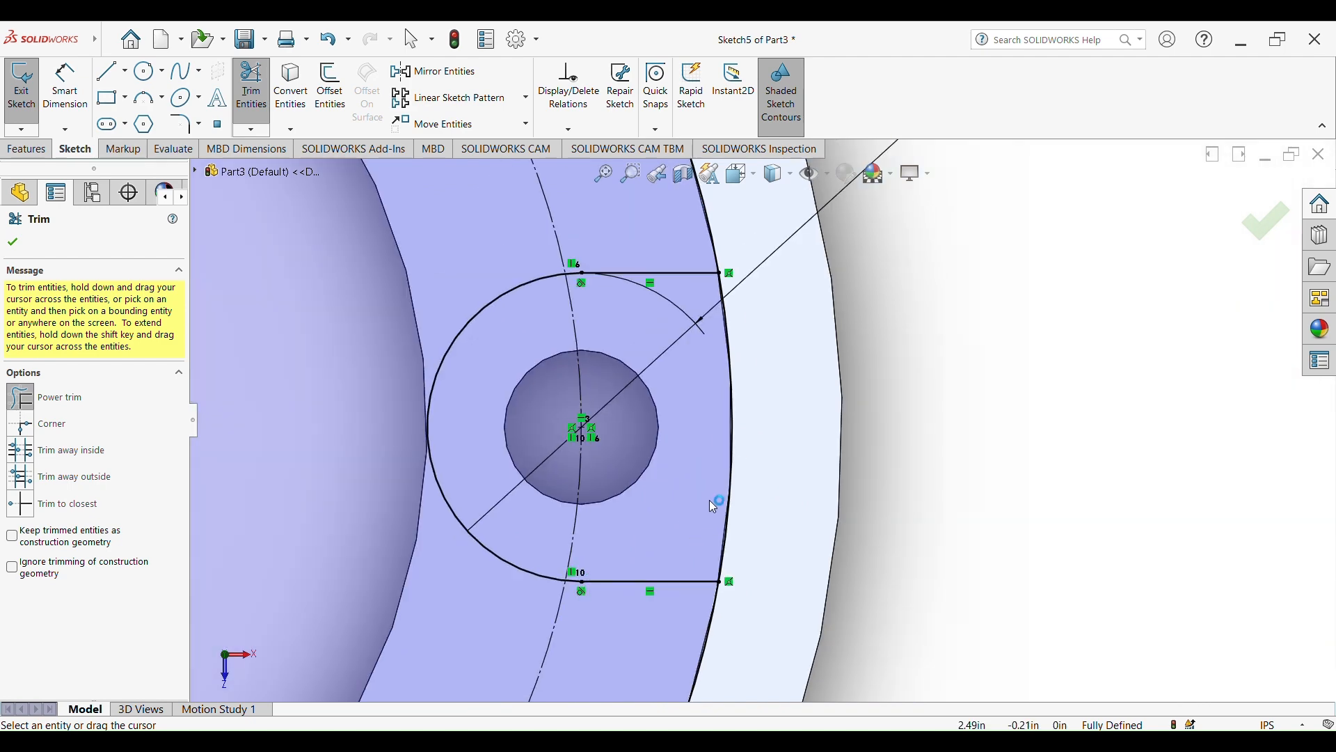
scroll(710, 499, up, 8)
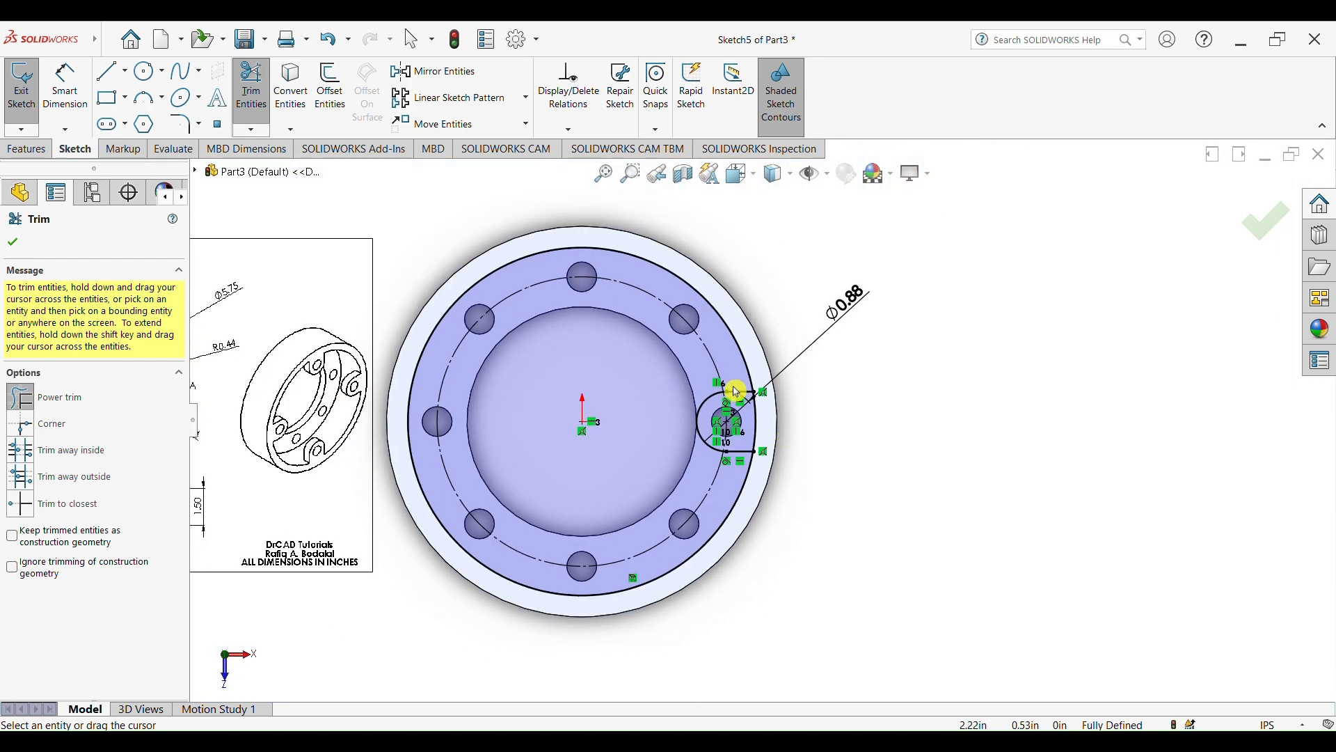
key(Escape)
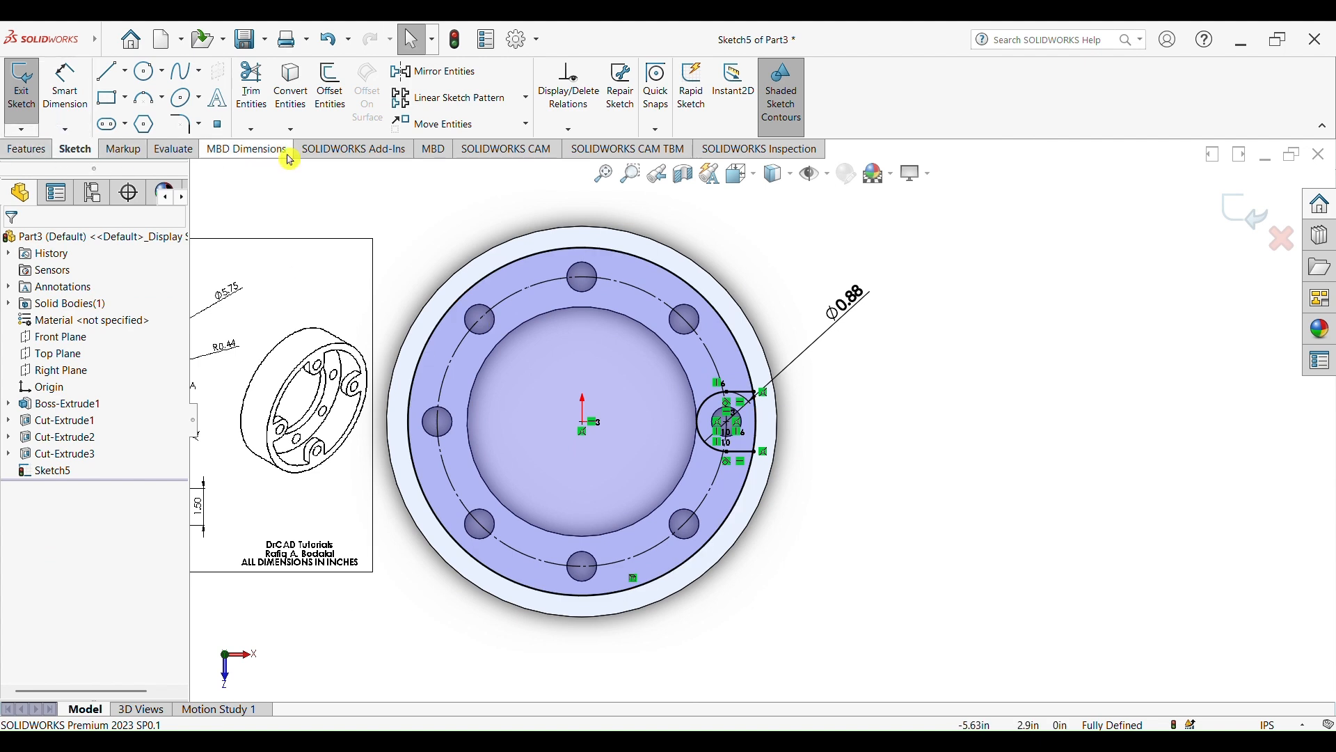
Start a boss extrusion using only the lug region as the contour and reverse its direction
click(29, 149)
click(249, 97)
click(28, 89)
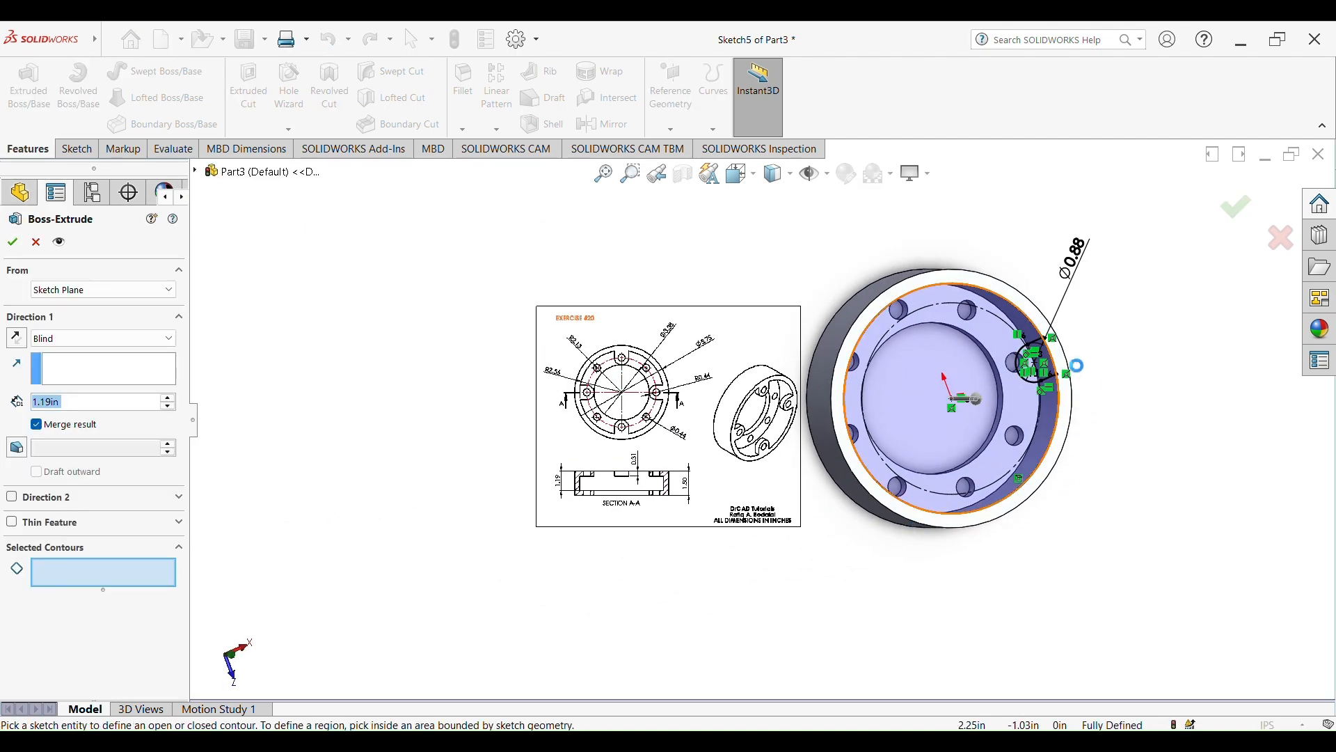
scroll(1044, 355, up, 5)
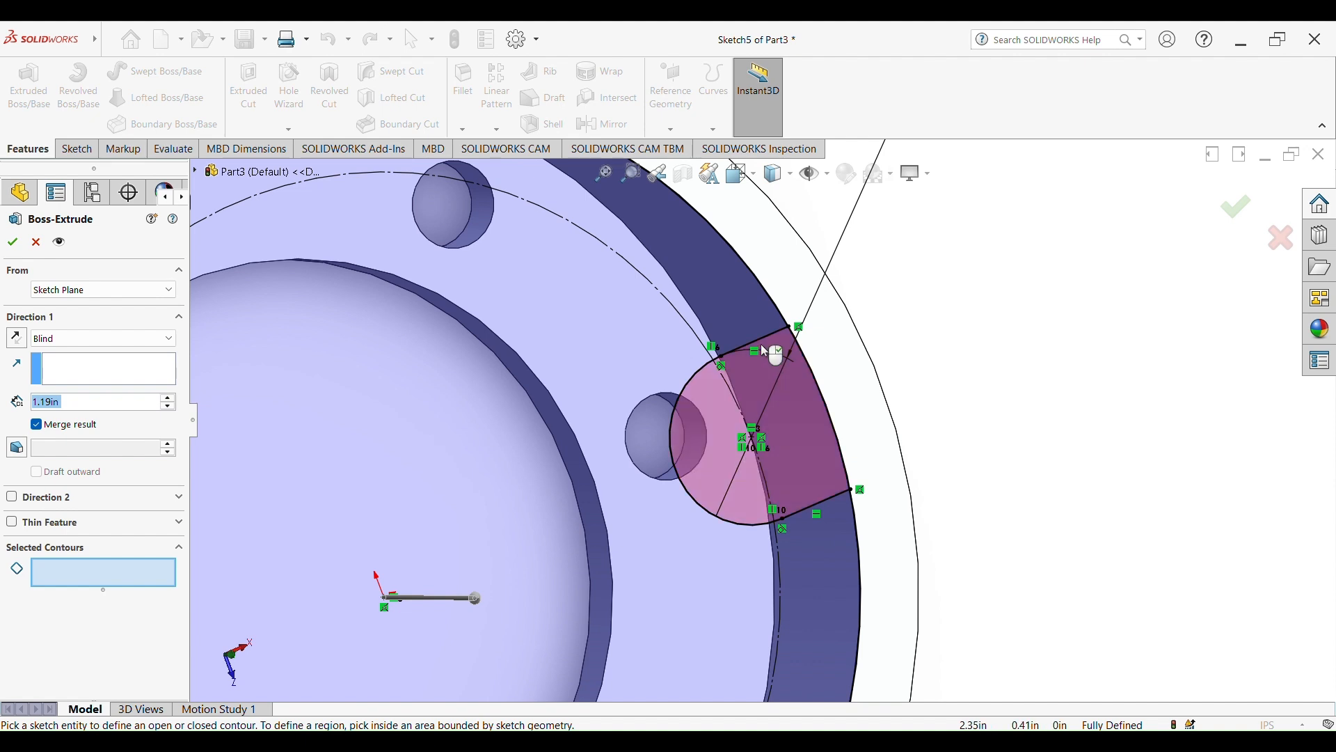
click(761, 345)
scroll(767, 461, down, 4)
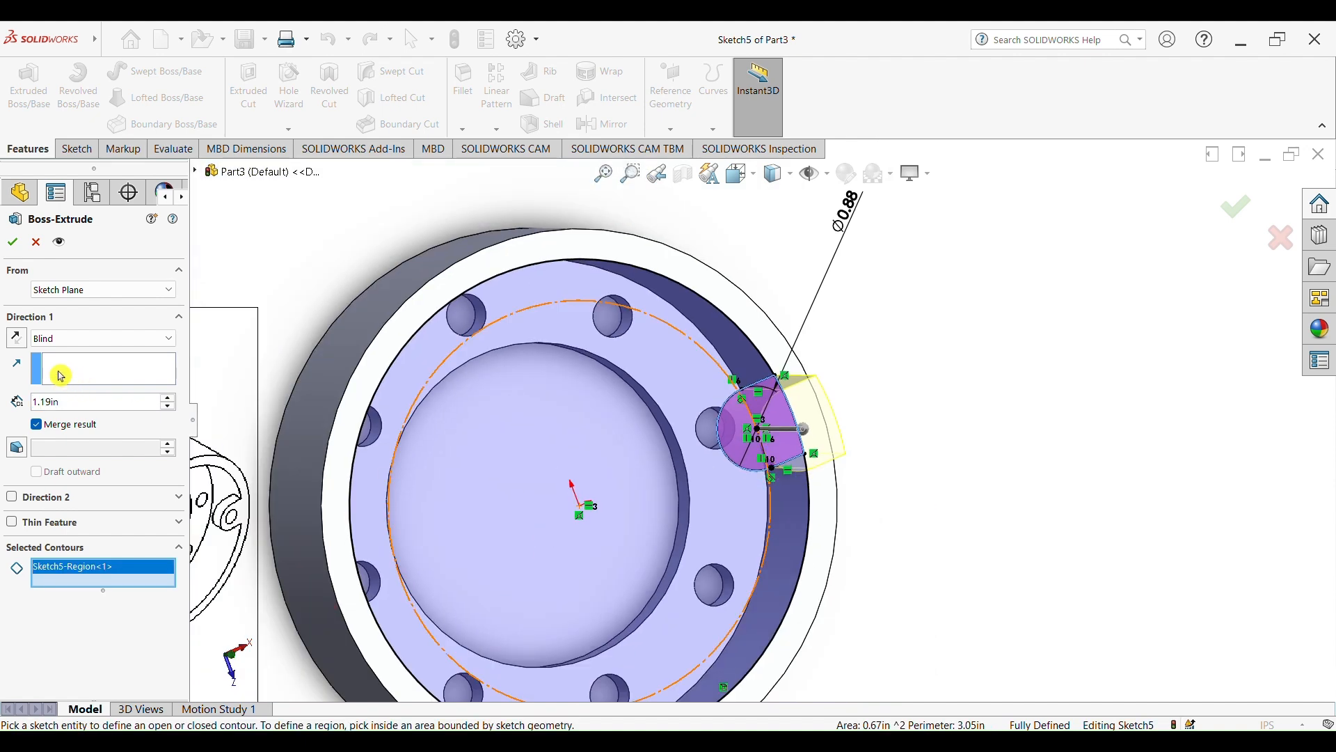
click(17, 339)
Set the lug extrusion's depth to 0.31 in from the reference drawing's section view and create it
scroll(429, 504, up, 3)
scroll(428, 504, down, 7)
scroll(638, 444, up, 5)
scroll(594, 530, down, 3)
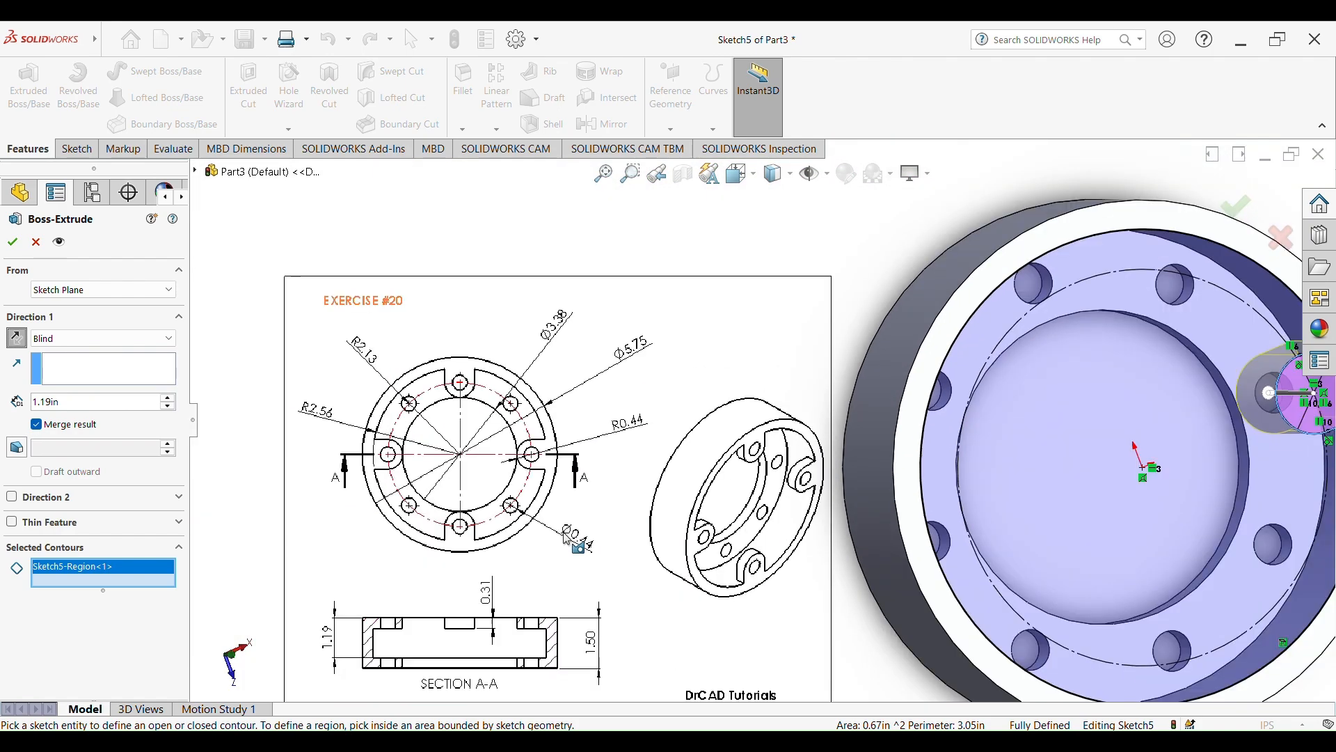
scroll(594, 487, up, 5)
scroll(763, 541, down, 3)
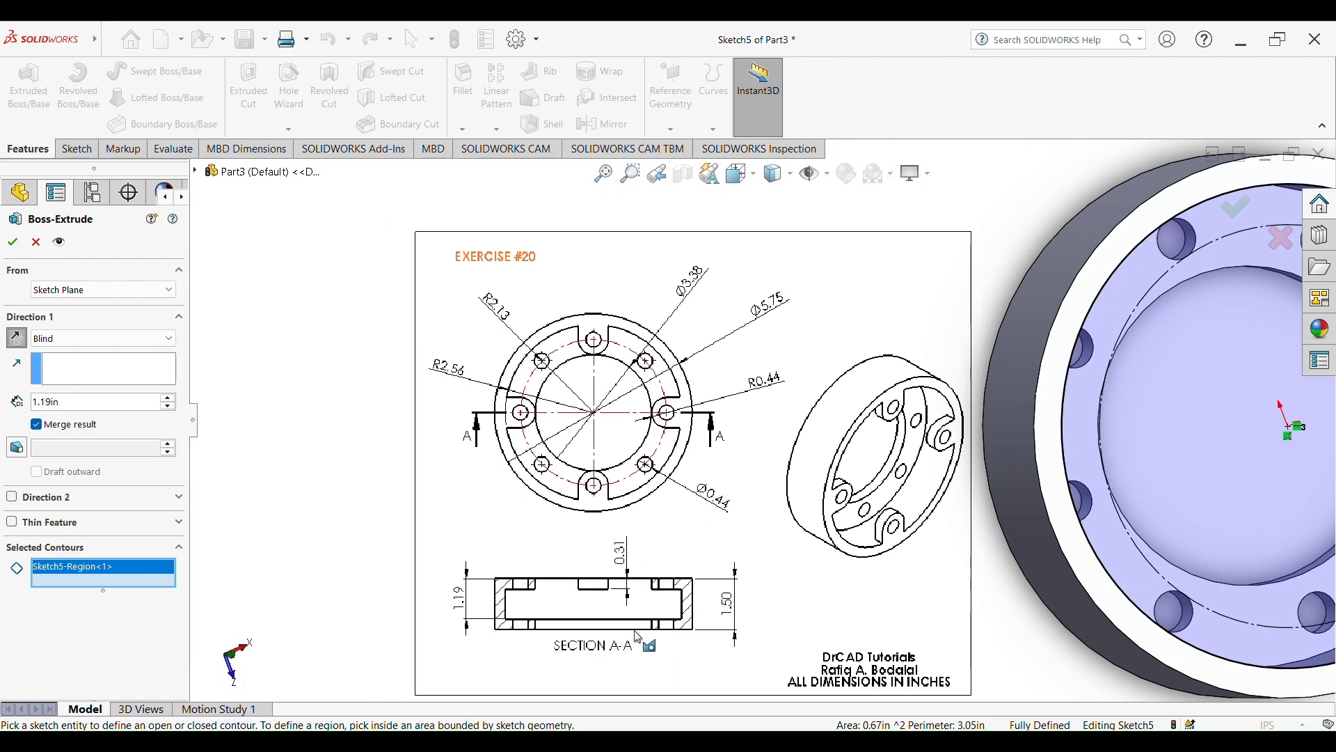
scroll(567, 609, up, 2)
scroll(572, 604, up, 2)
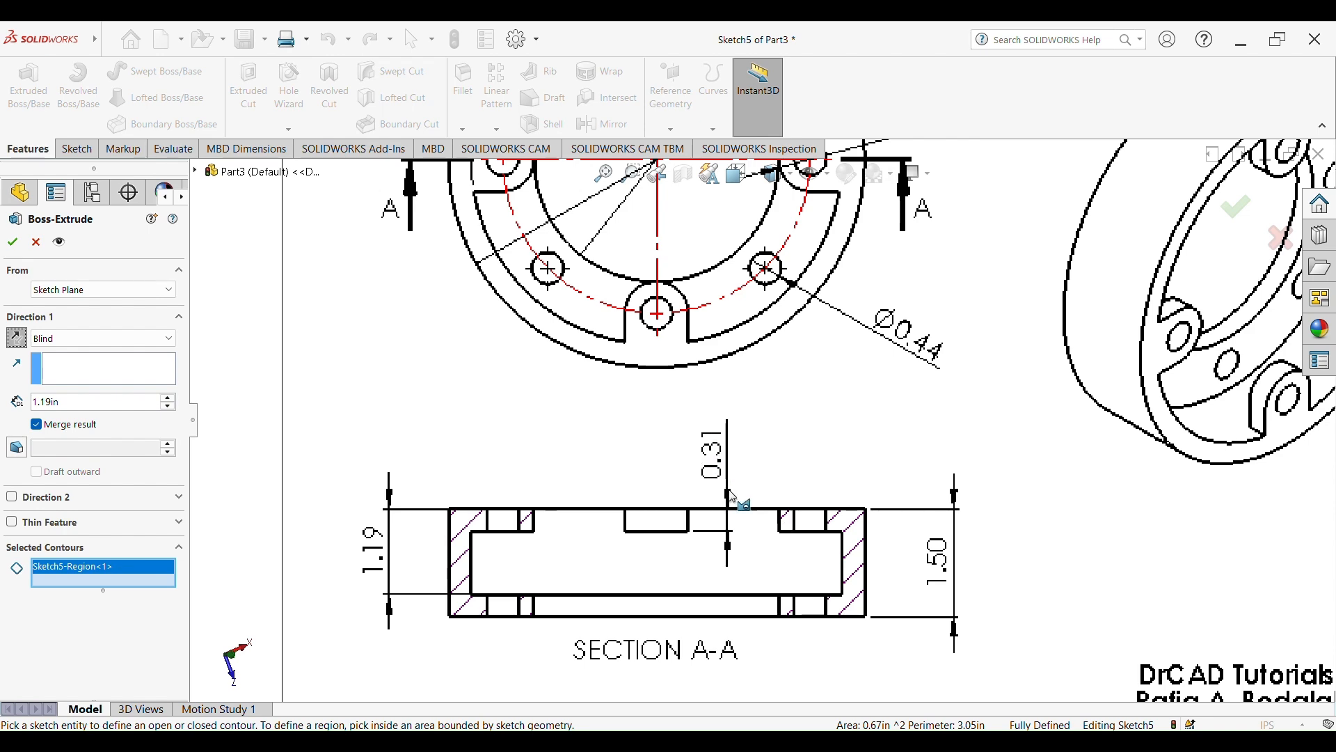
scroll(725, 438, down, 6)
scroll(1098, 423, up, 2)
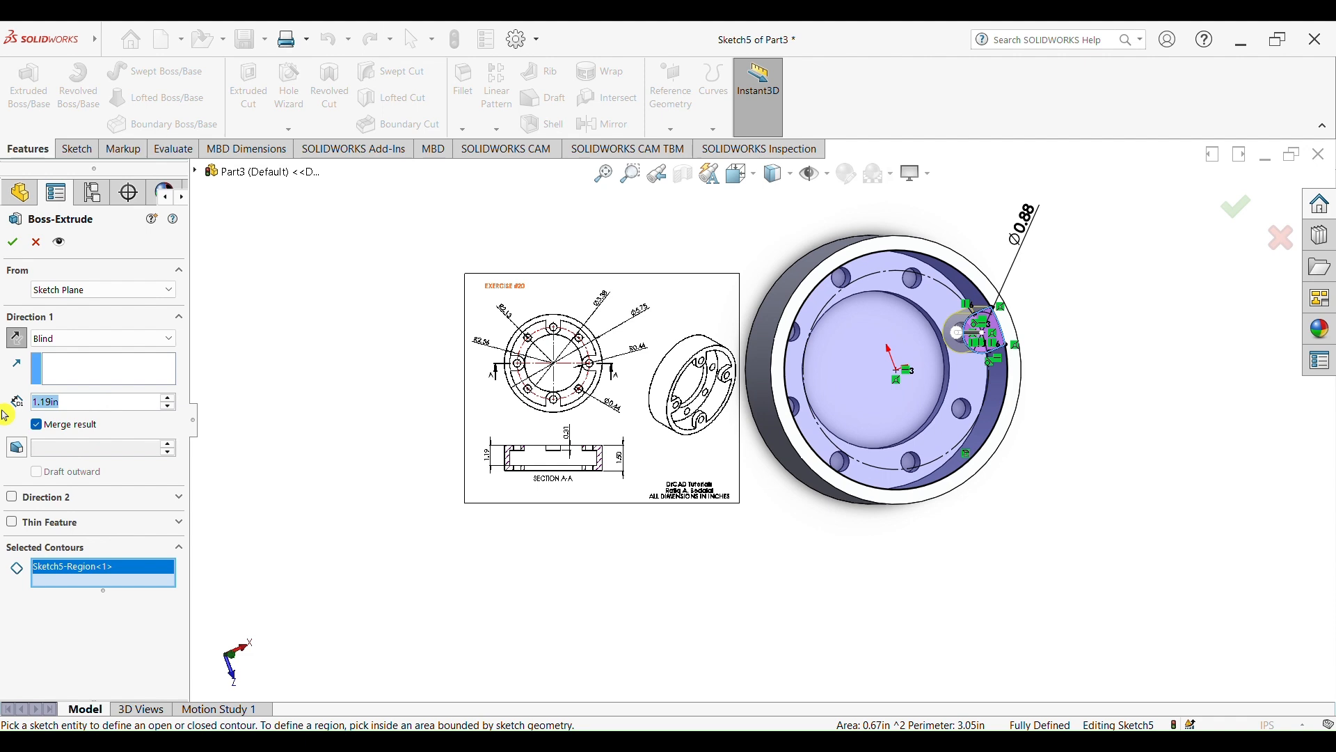
text(0.3)
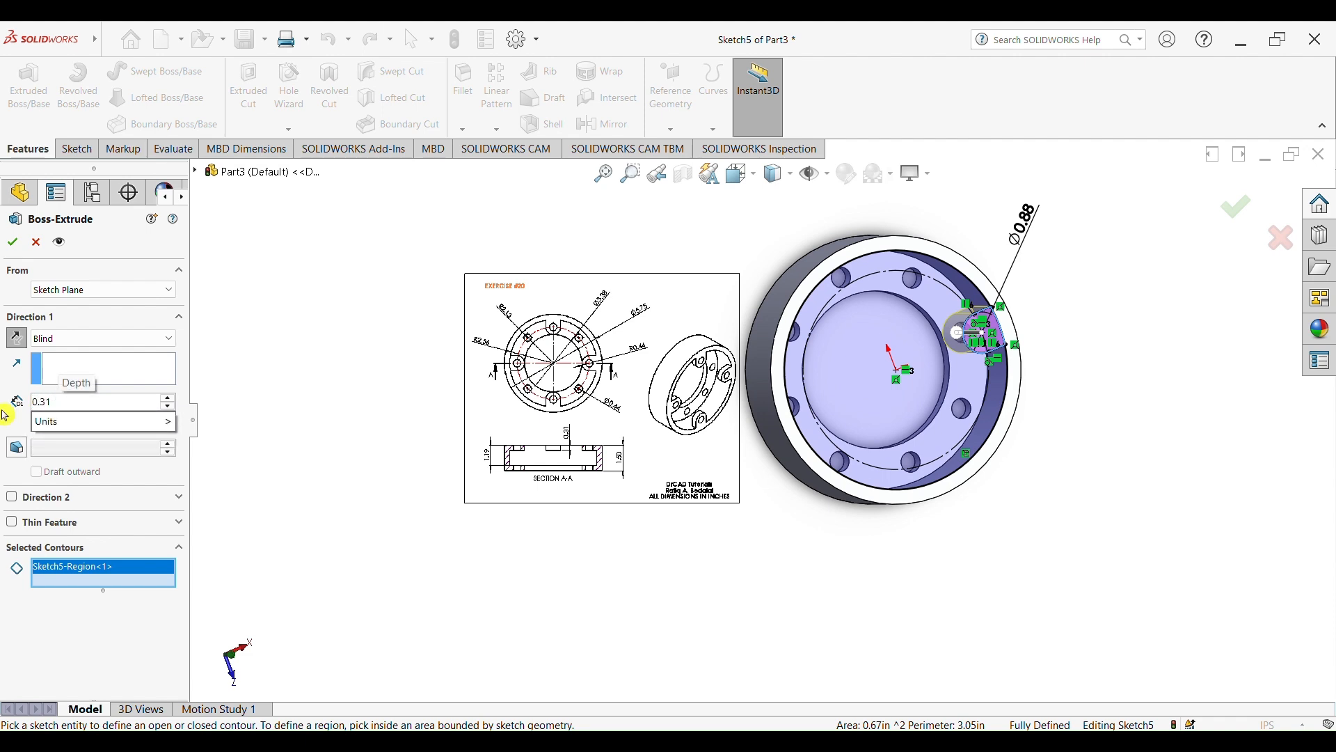
text(1)
key(Return)
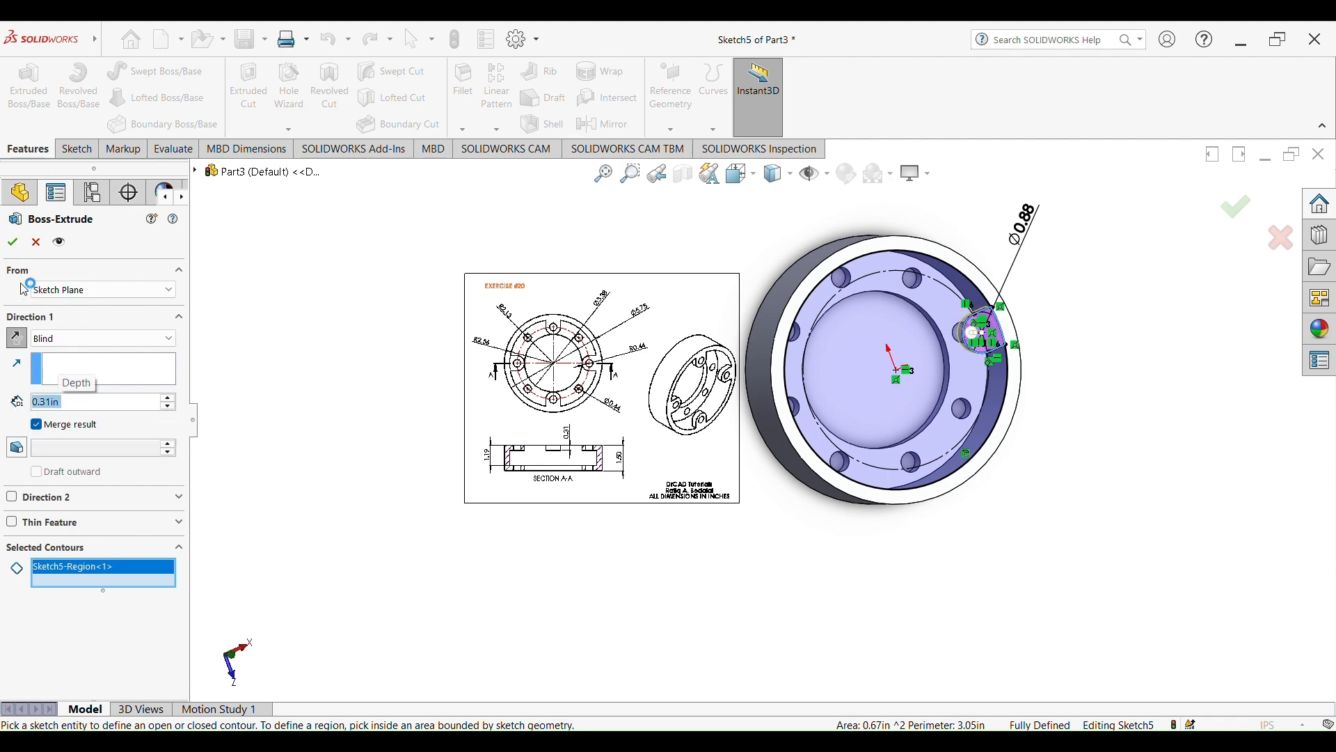
click(12, 242)
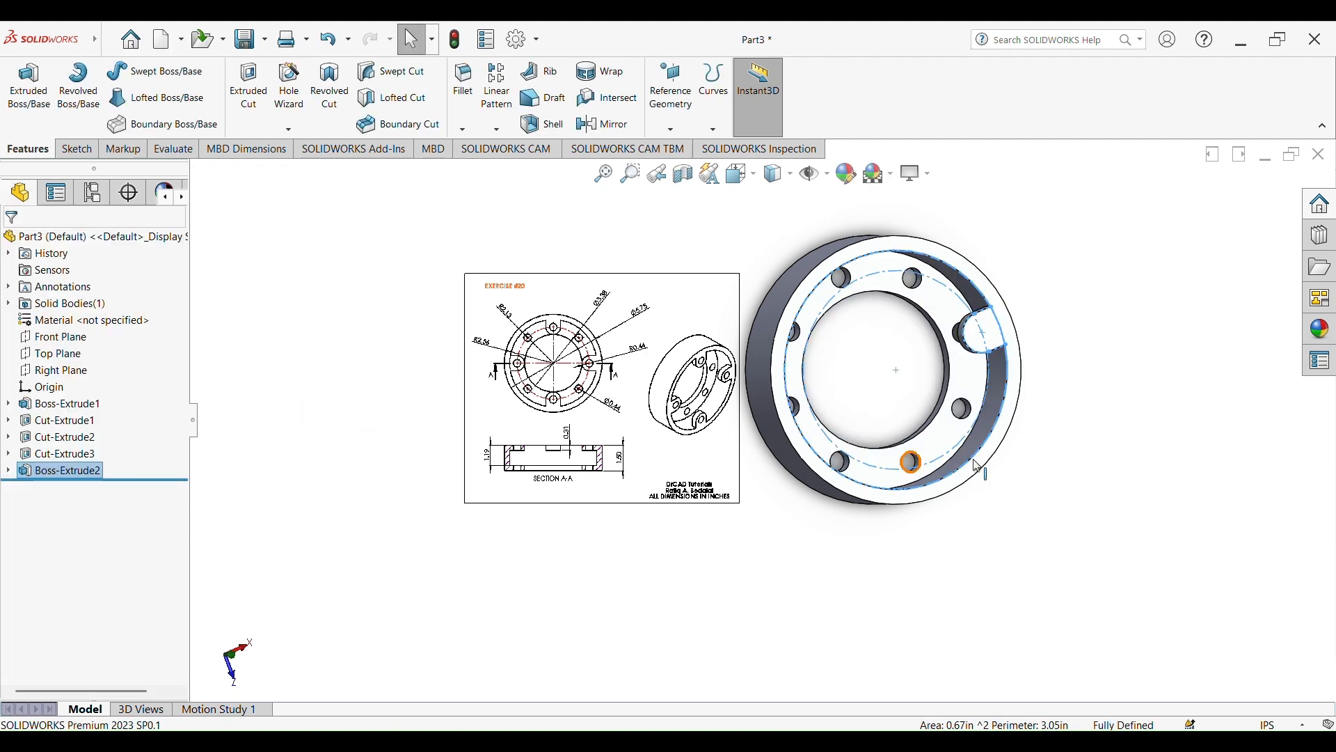
Start a circular pattern with the rim's outer circular edge as its rotation reference
scroll(1052, 345, up, 2)
scroll(1018, 352, down, 3)
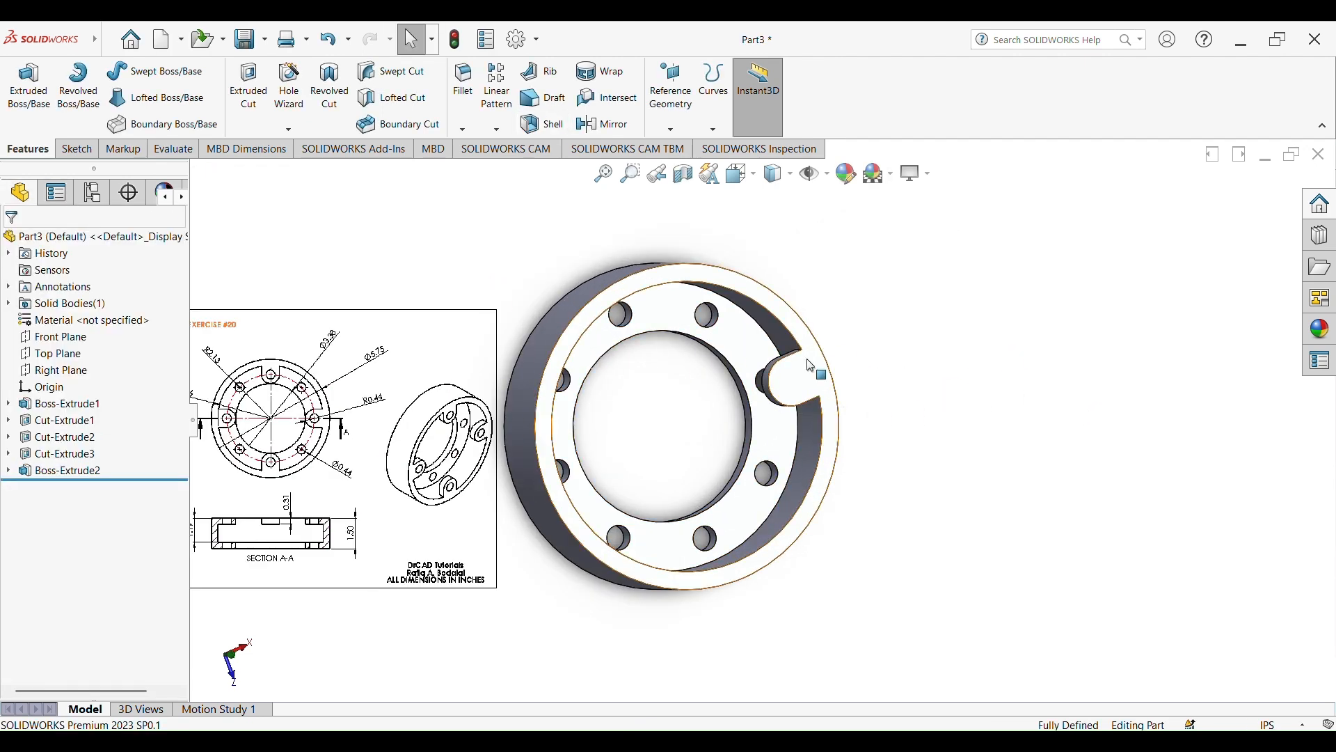
click(494, 133)
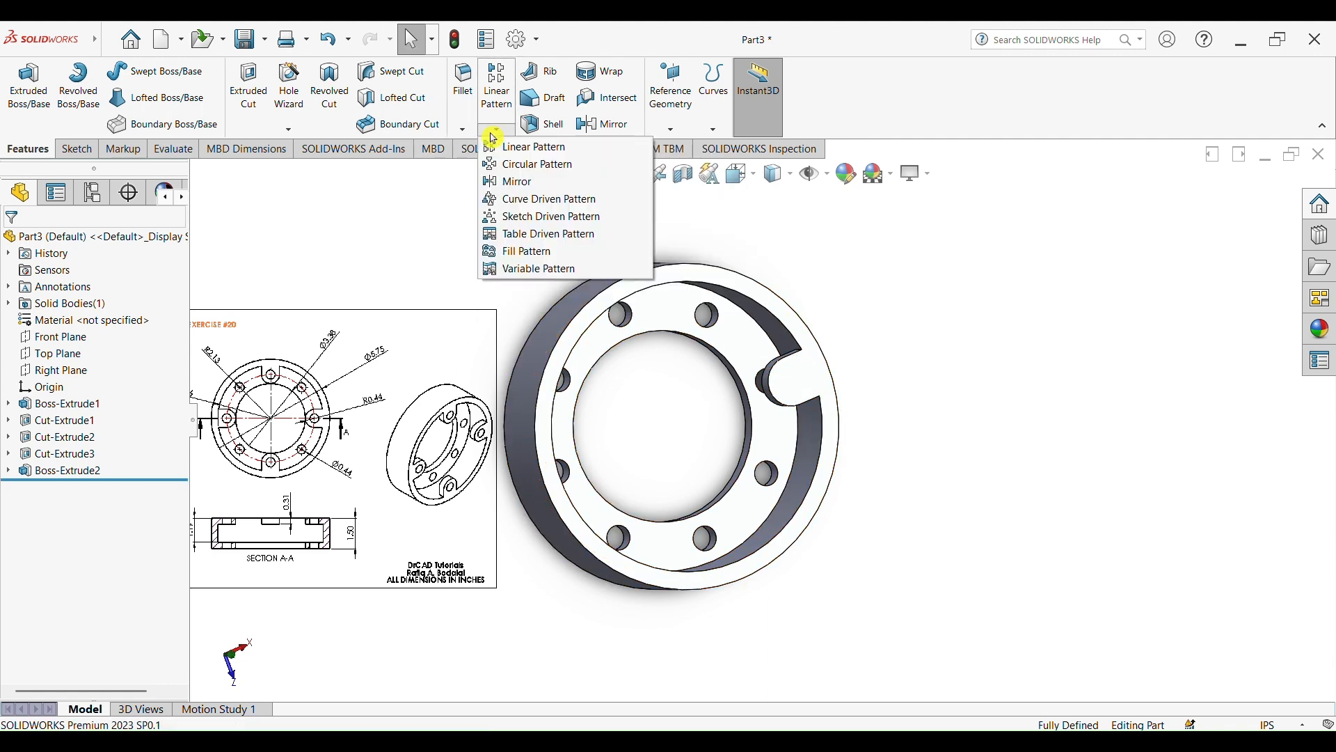
click(553, 164)
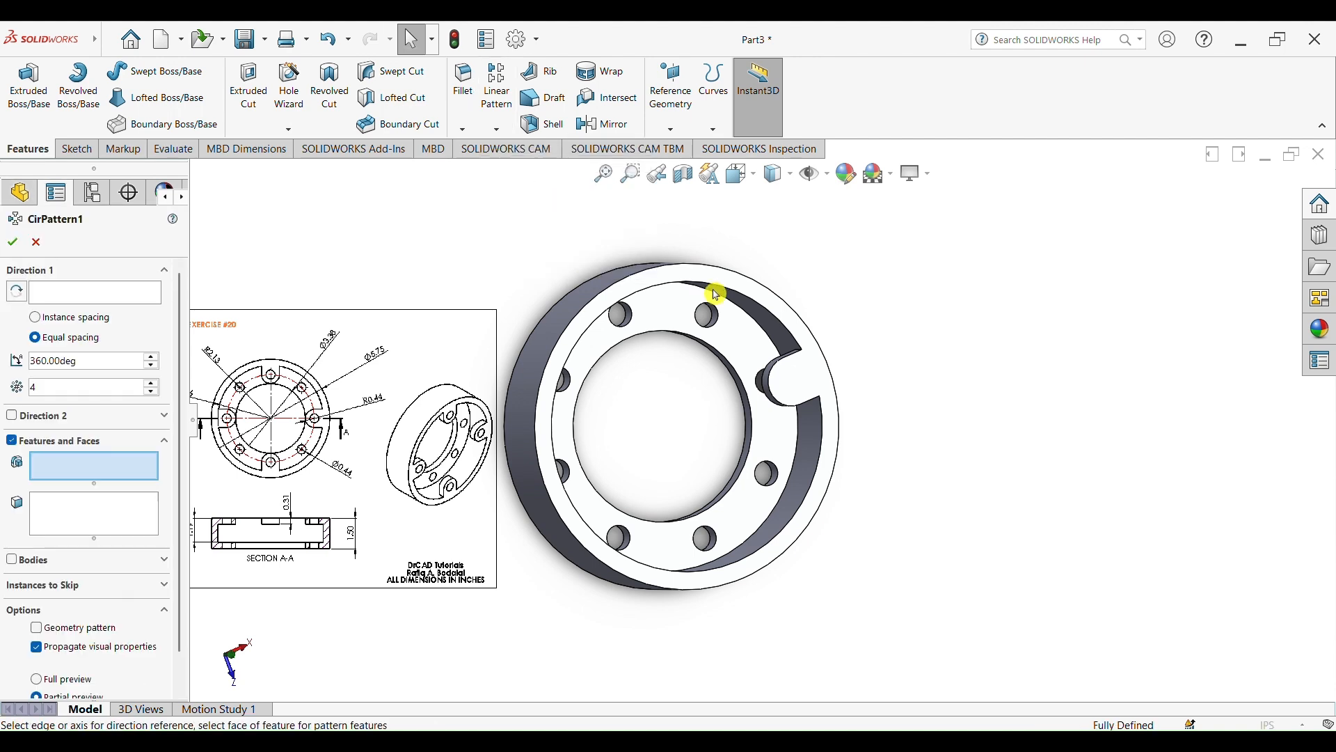
click(79, 301)
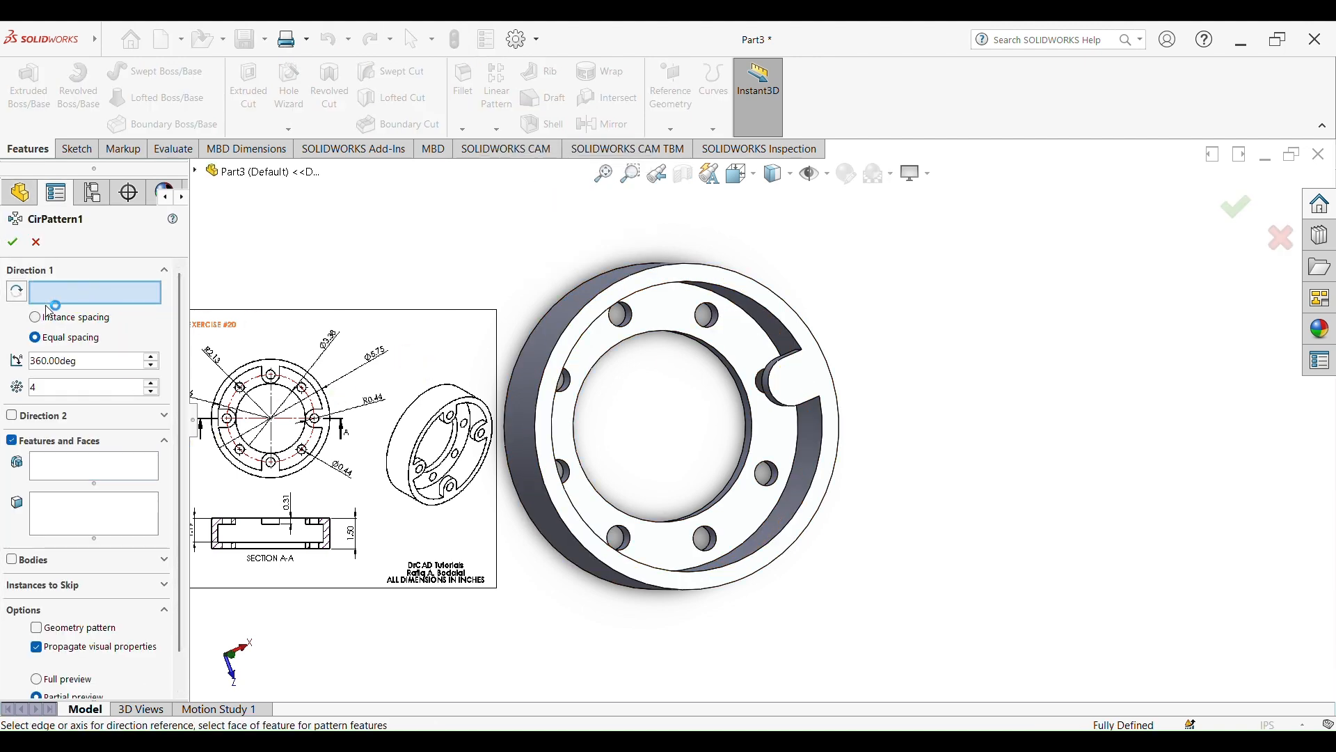
click(770, 293)
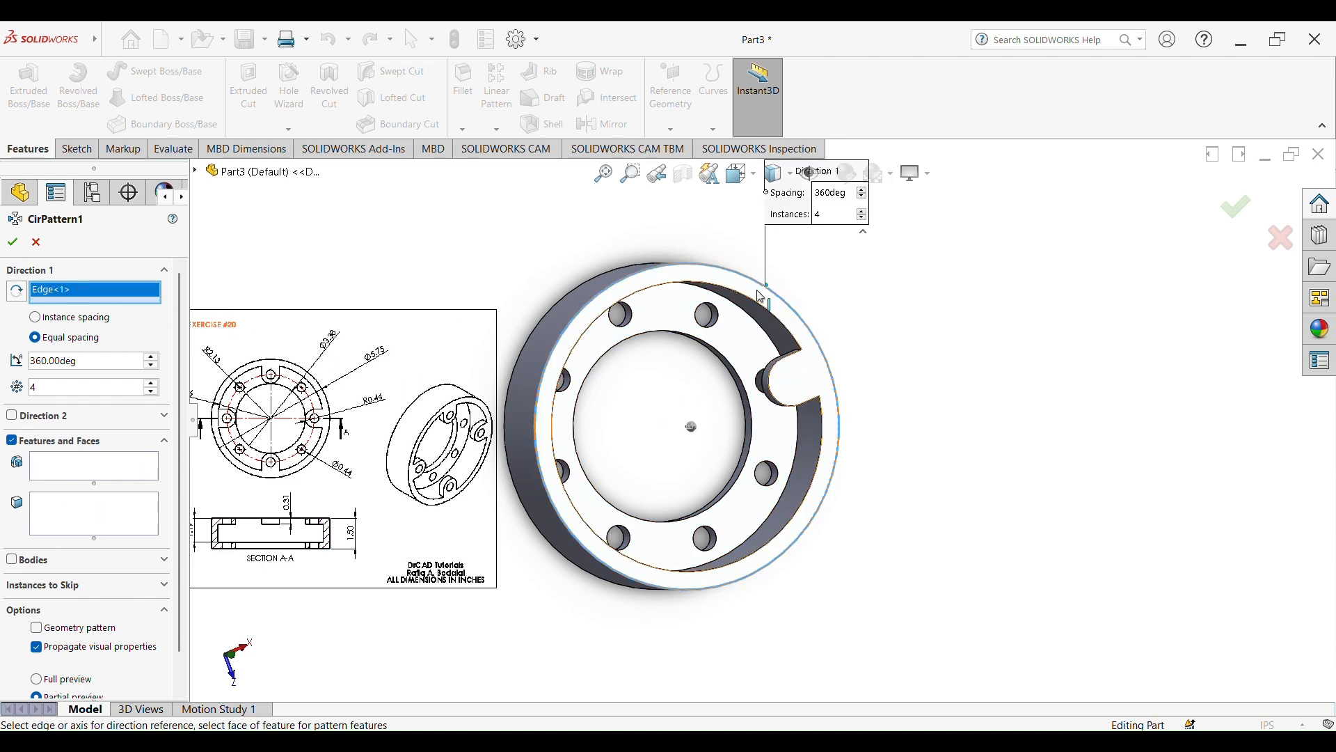
click(116, 478)
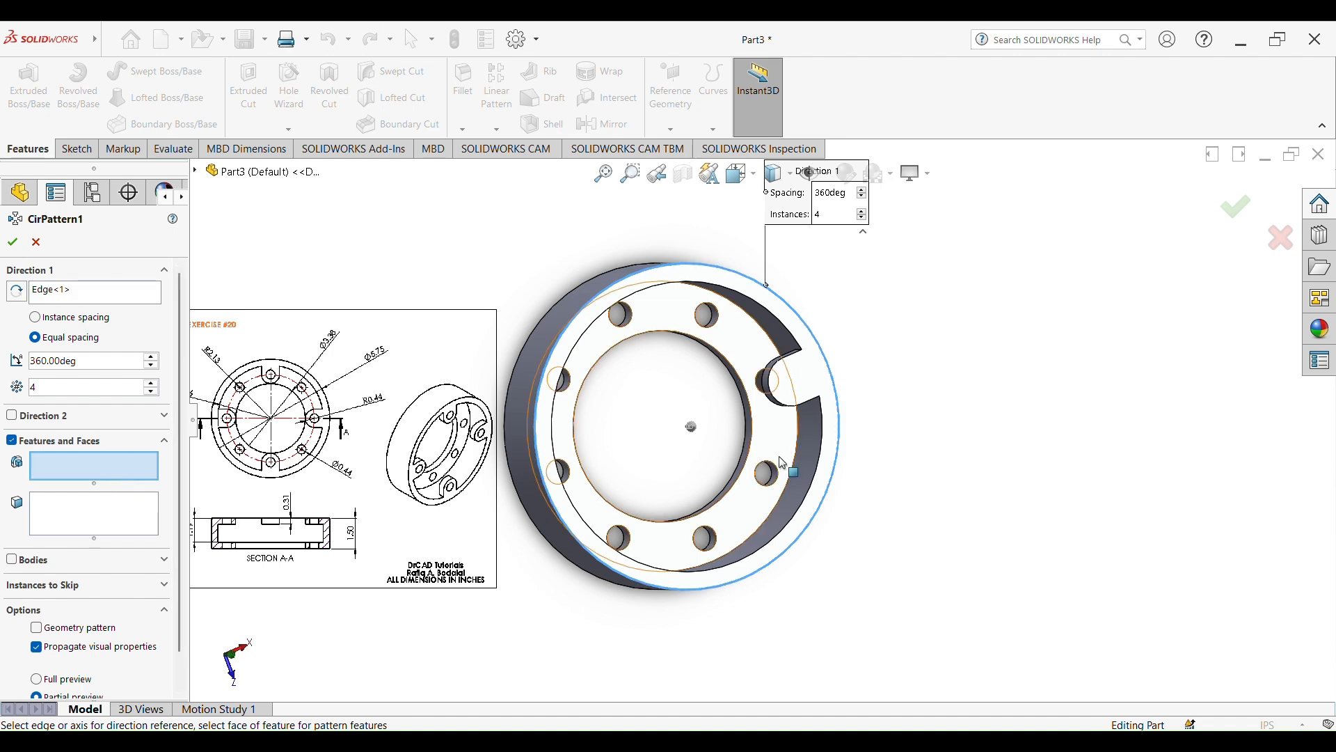
click(793, 388)
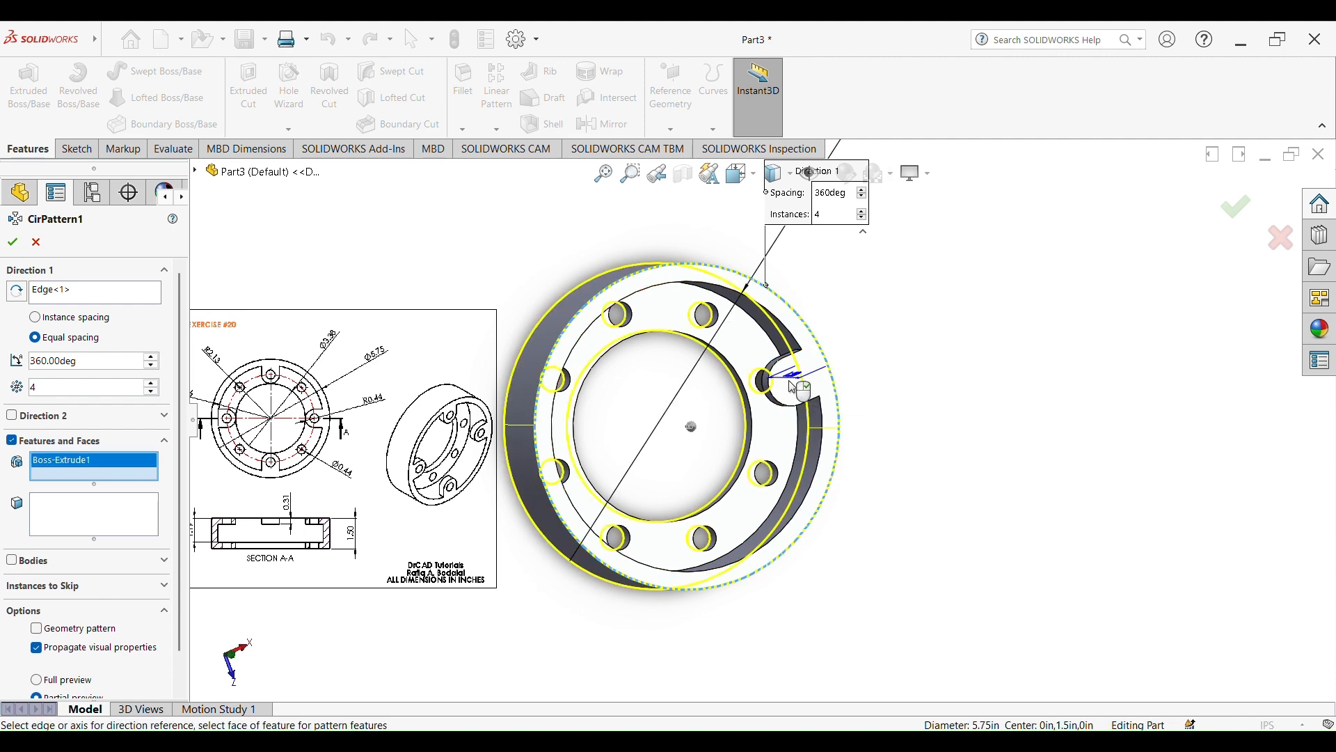
right_click(62, 473)
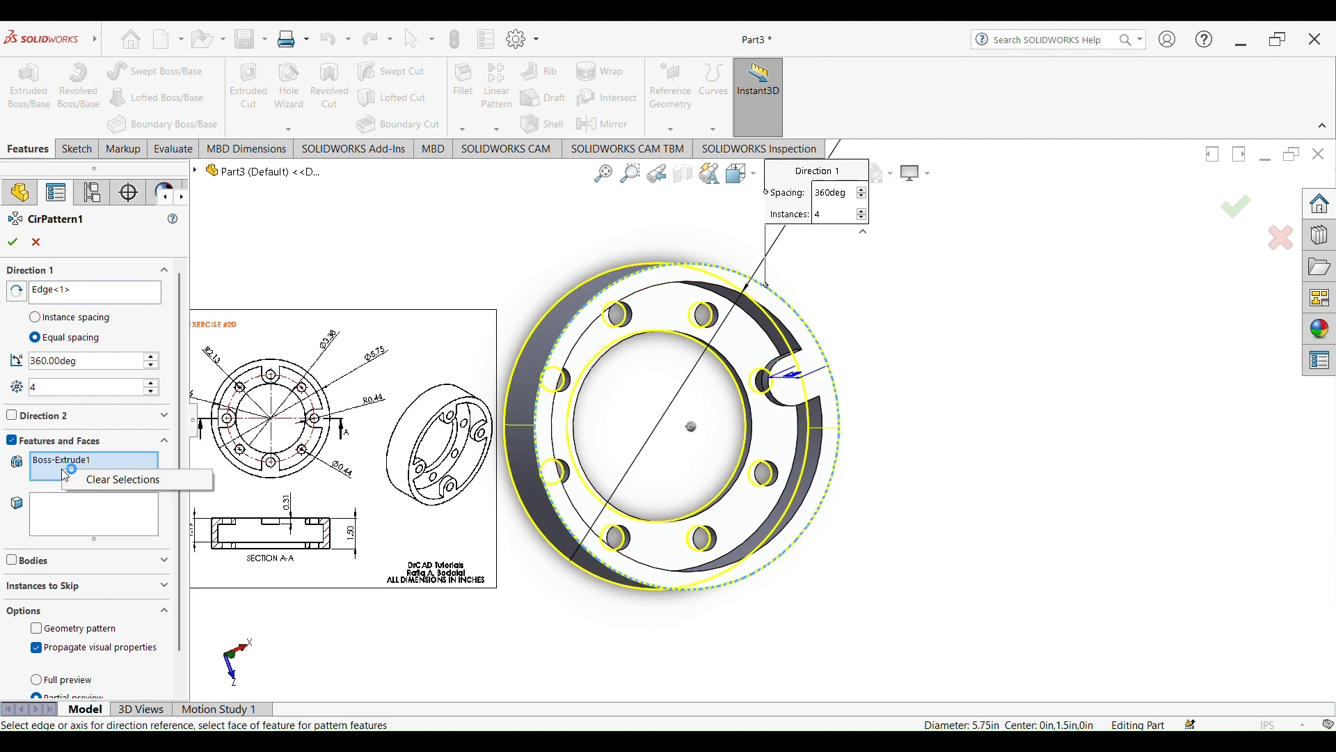
click(99, 480)
Pick the lug extrusion as the patterned feature and create four equally spaced instances over 360 degrees
middle_drag(871, 481, 931, 328)
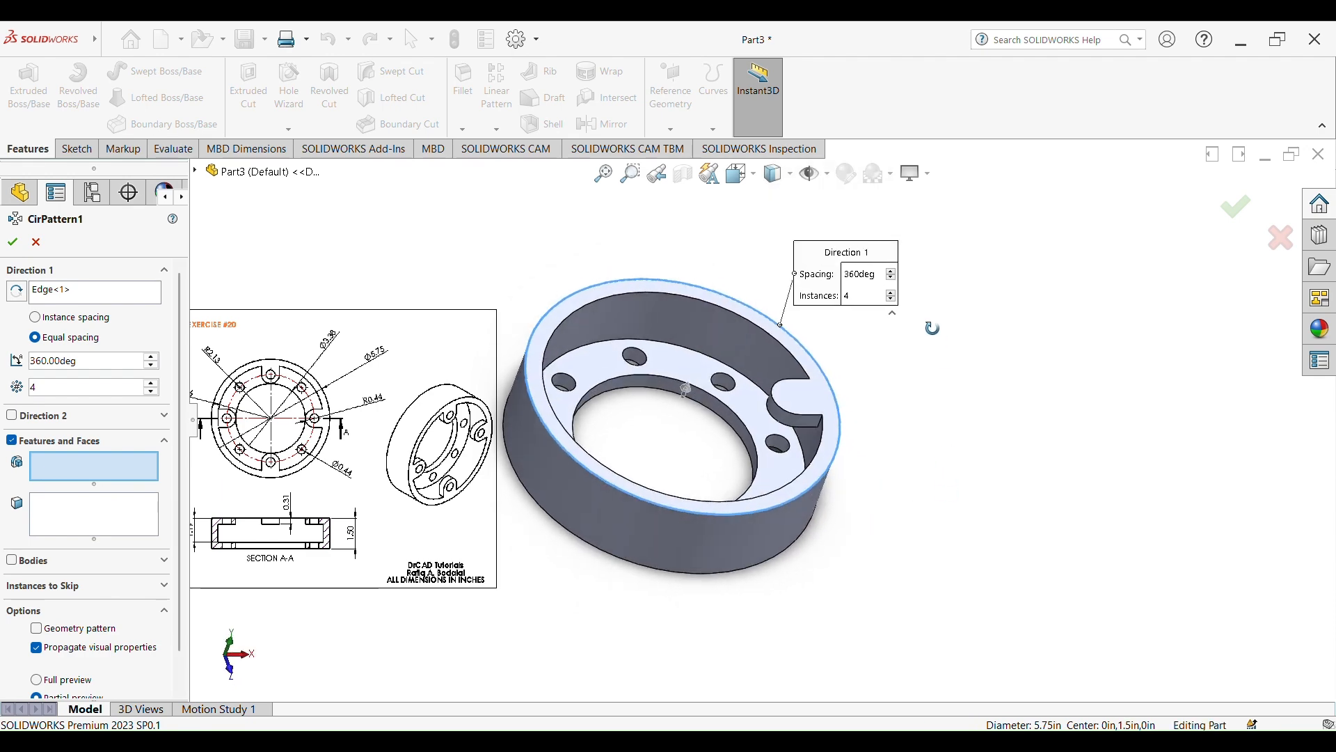
scroll(839, 414, down, 2)
click(763, 432)
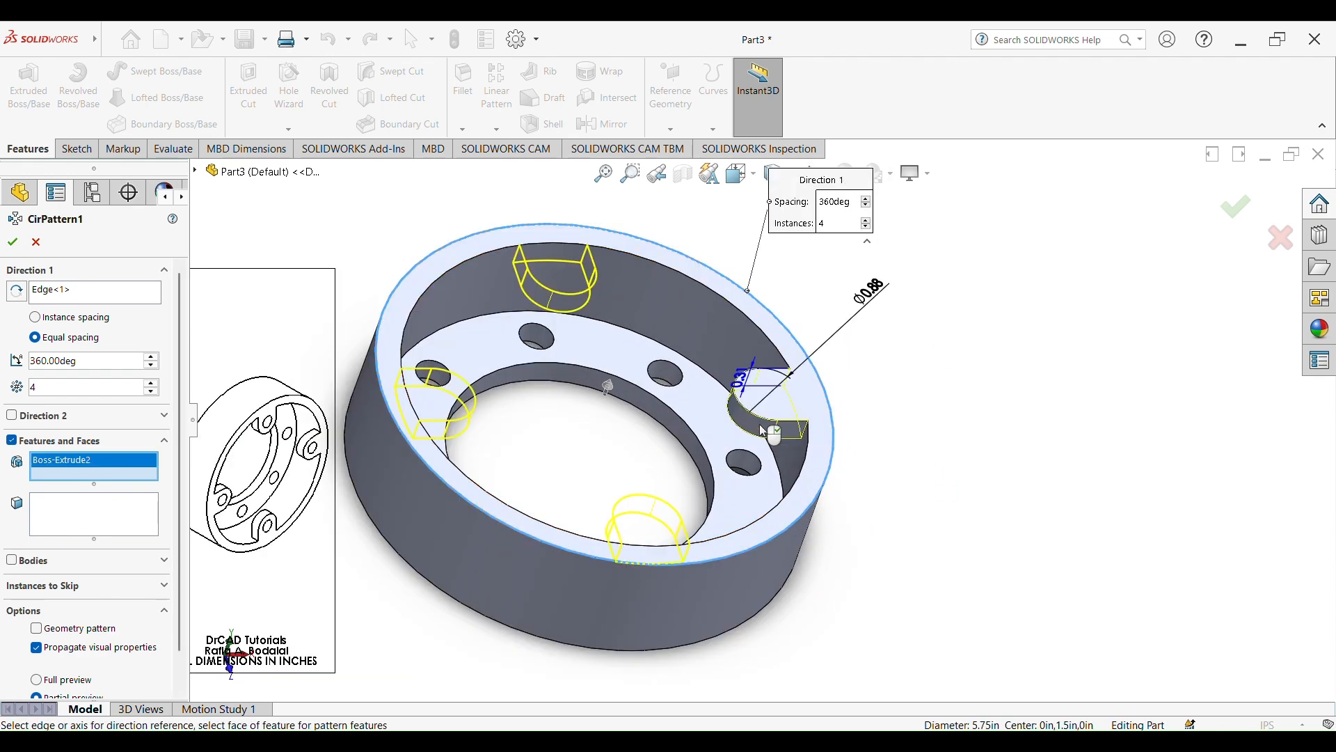
middle_drag(954, 390, 969, 471)
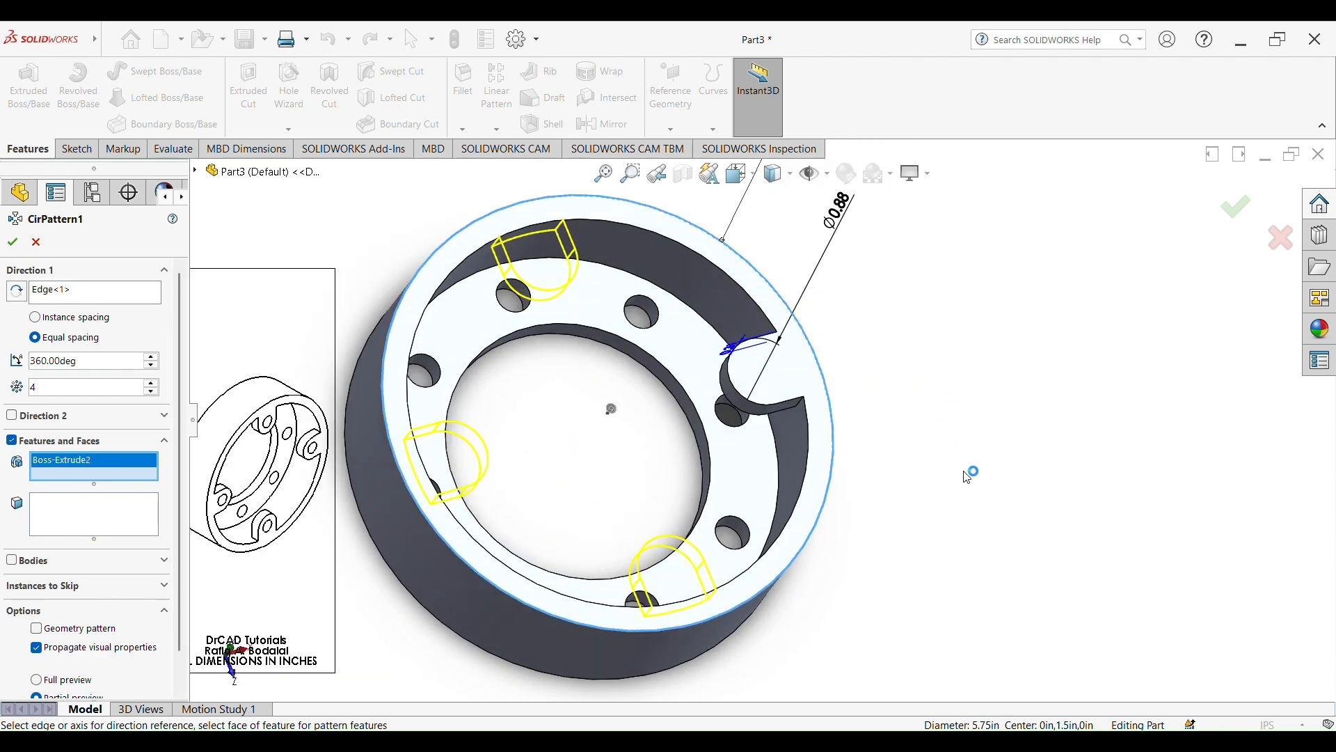
scroll(270, 500, down, 1)
scroll(297, 503, up, 3)
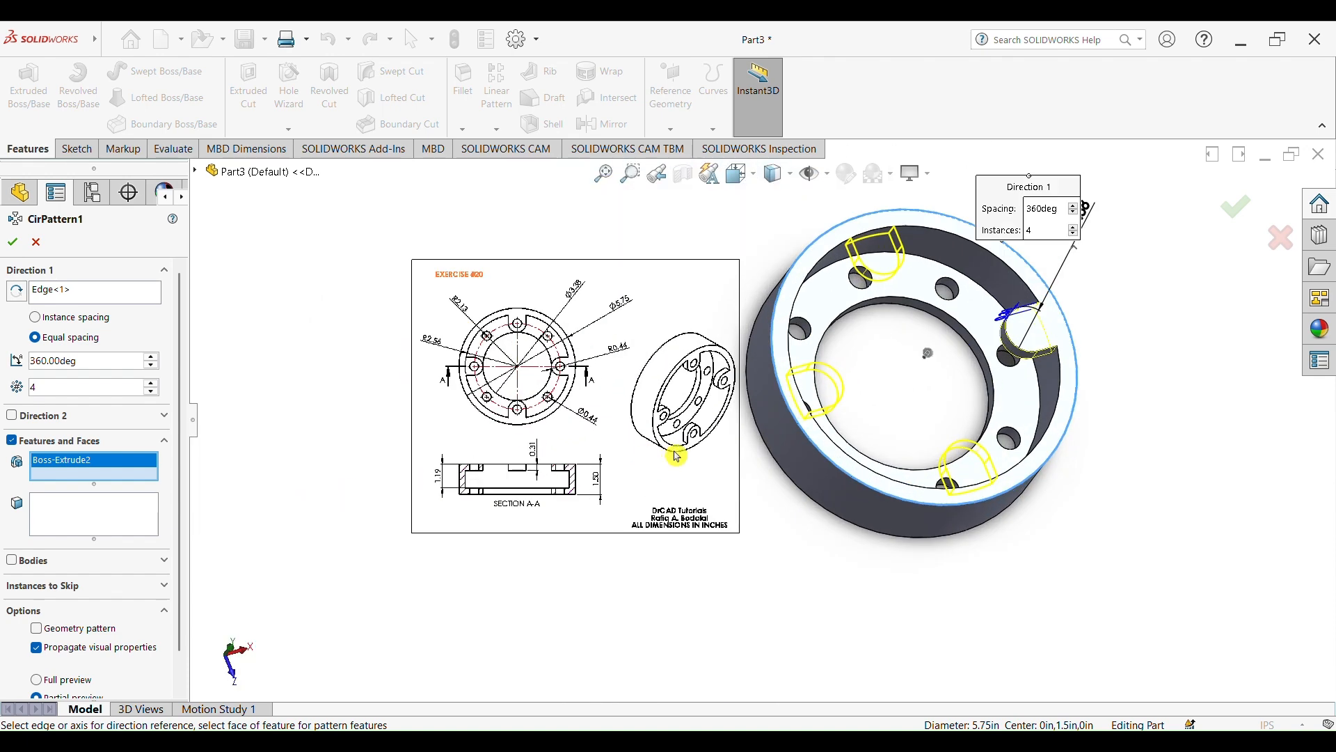
scroll(671, 456, down, 1)
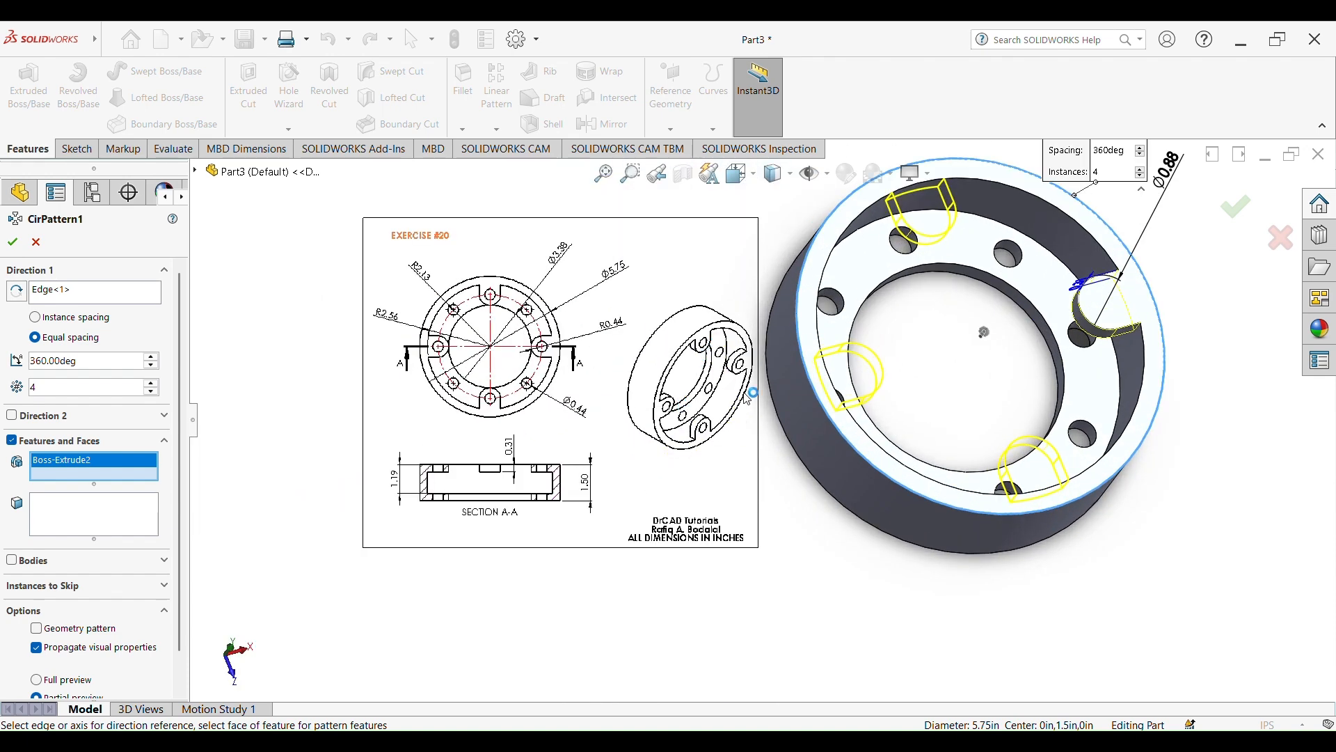
scroll(1004, 419, up, 2)
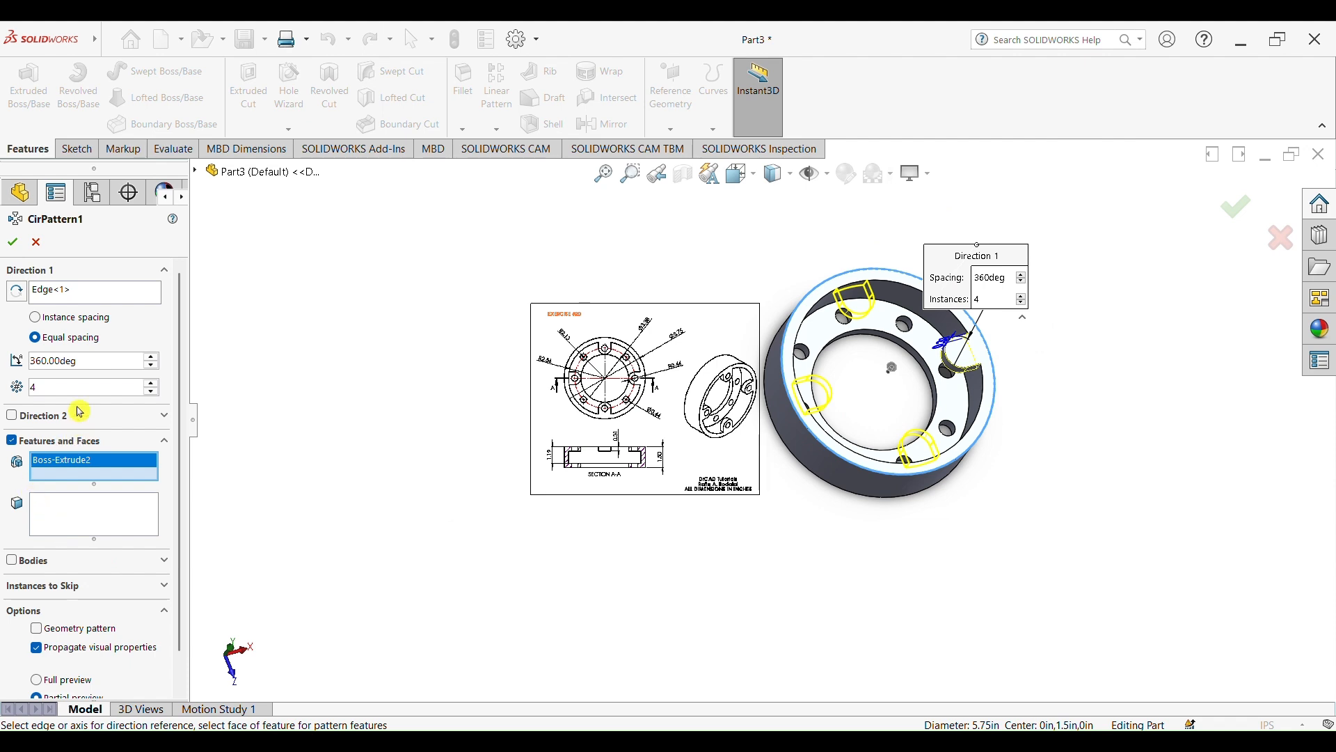
click(10, 243)
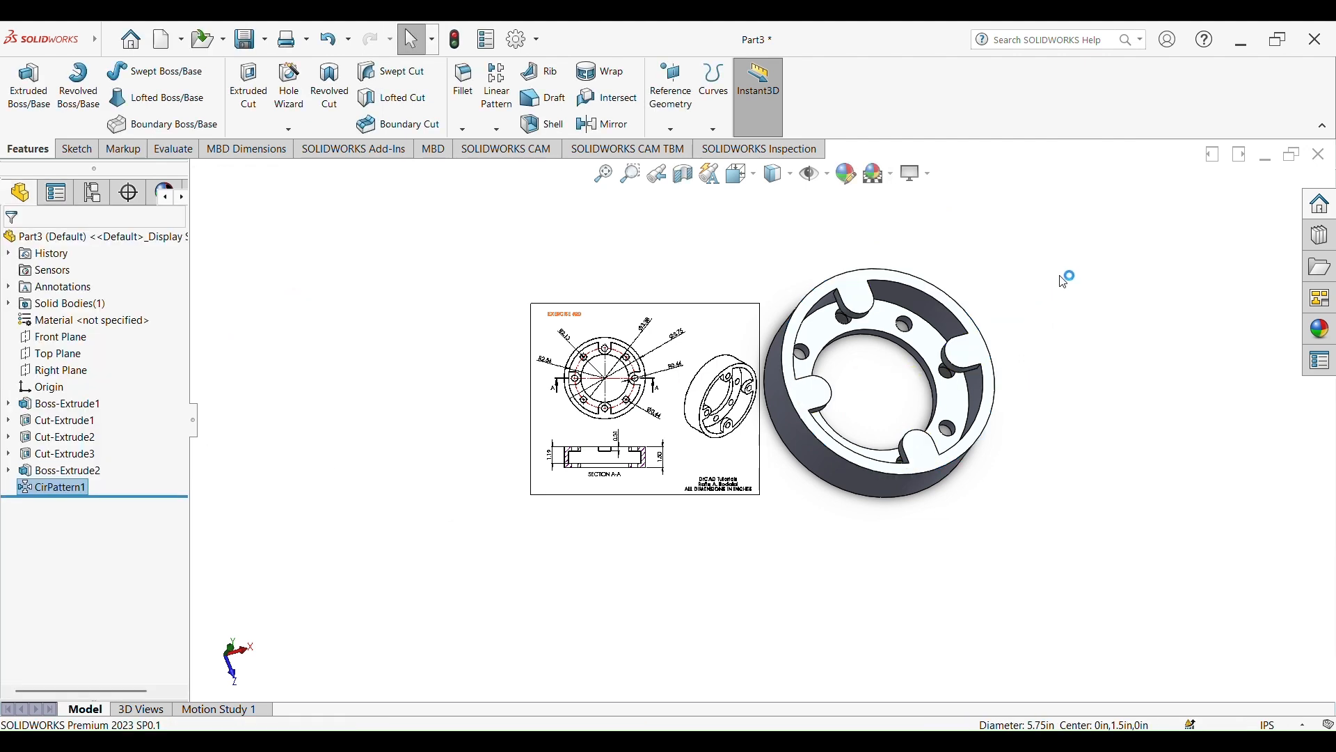
Start a sketch on the rim's lugged end face and draw a circle about 0.38 in across at the upper lug's arc centre
scroll(736, 376, down, 5)
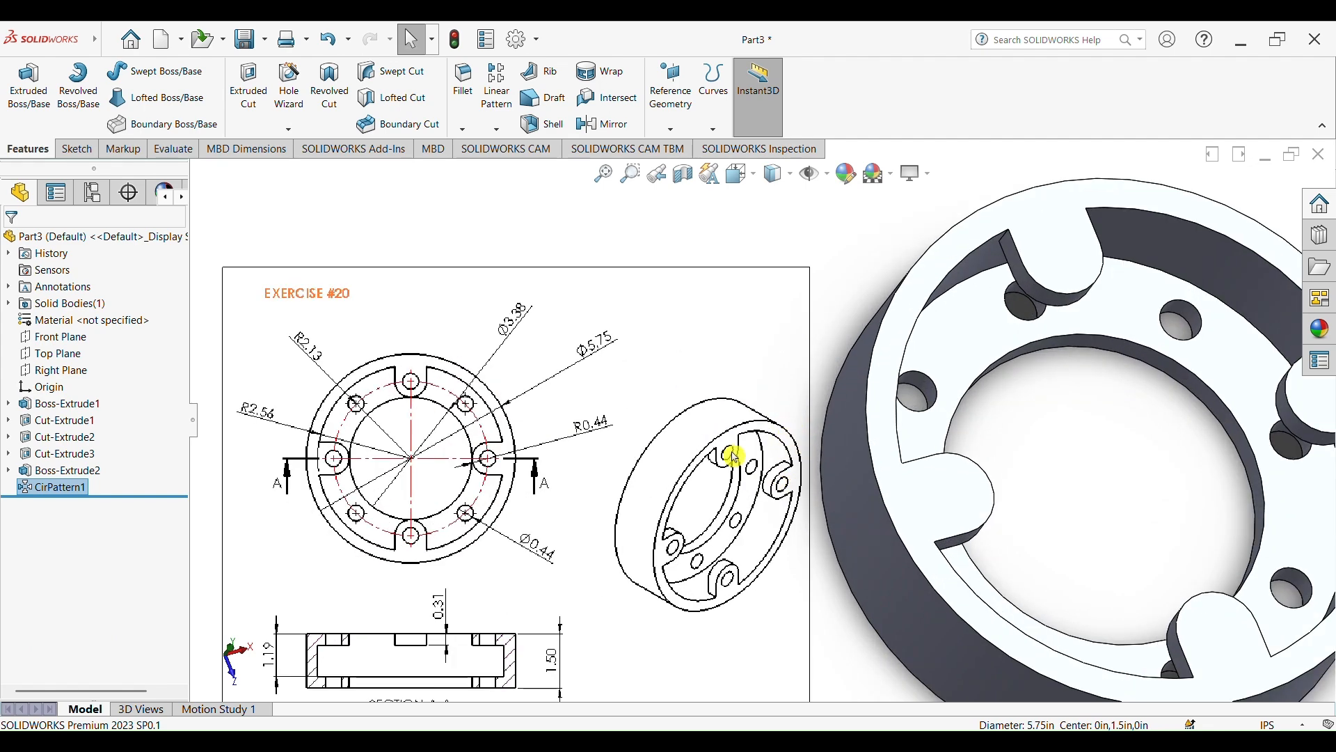
scroll(807, 490, up, 3)
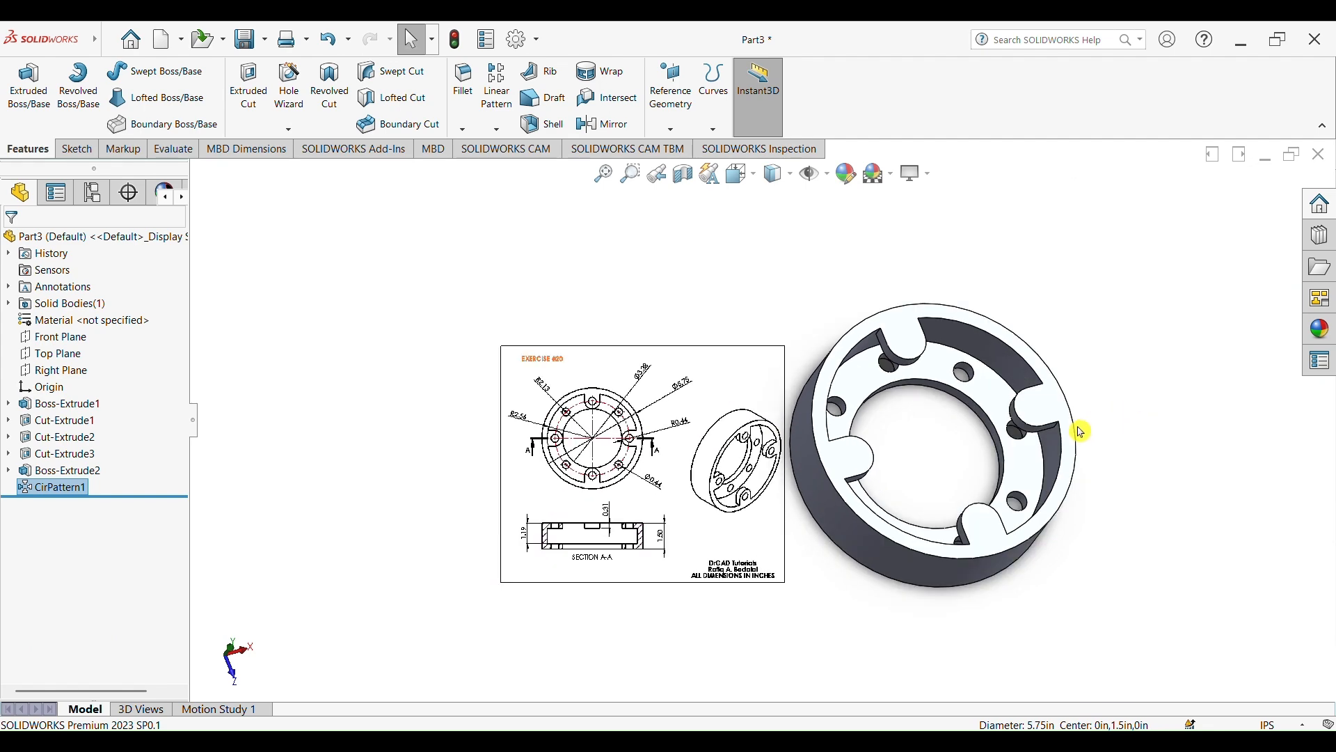
click(1037, 421)
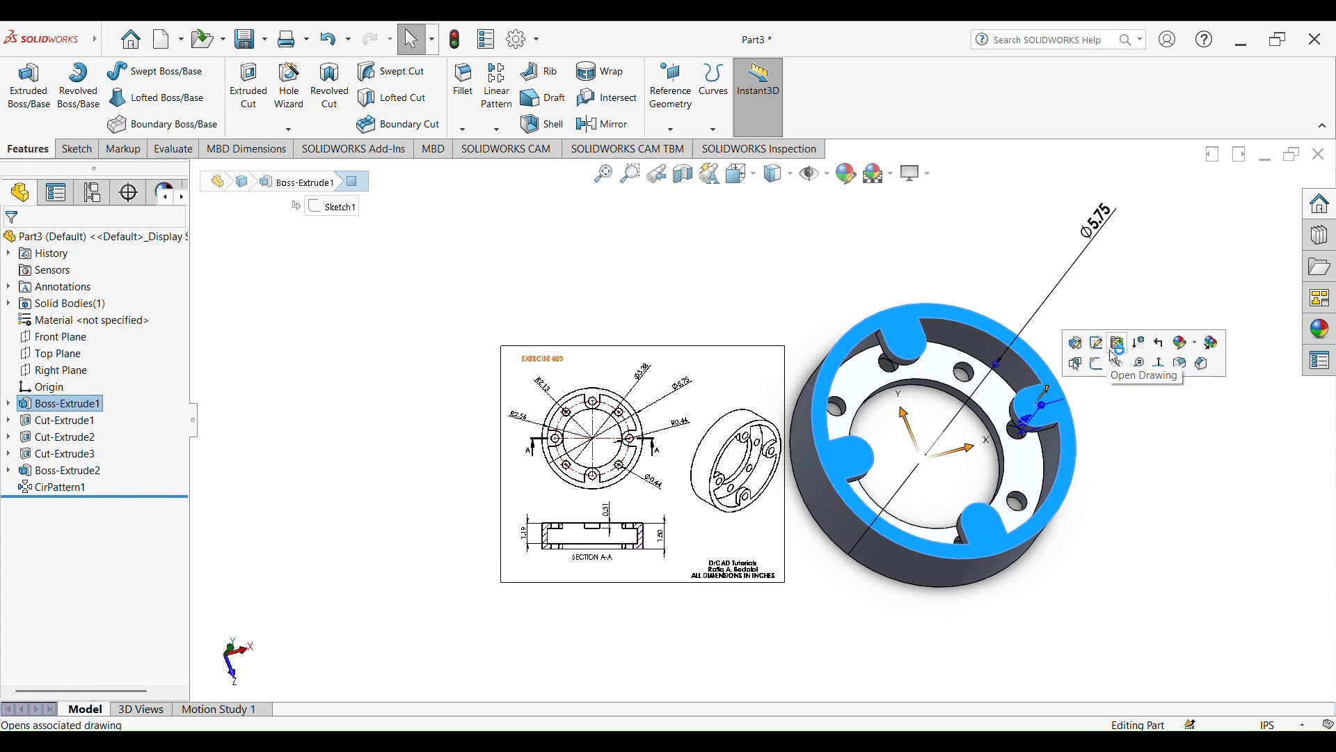
click(1098, 365)
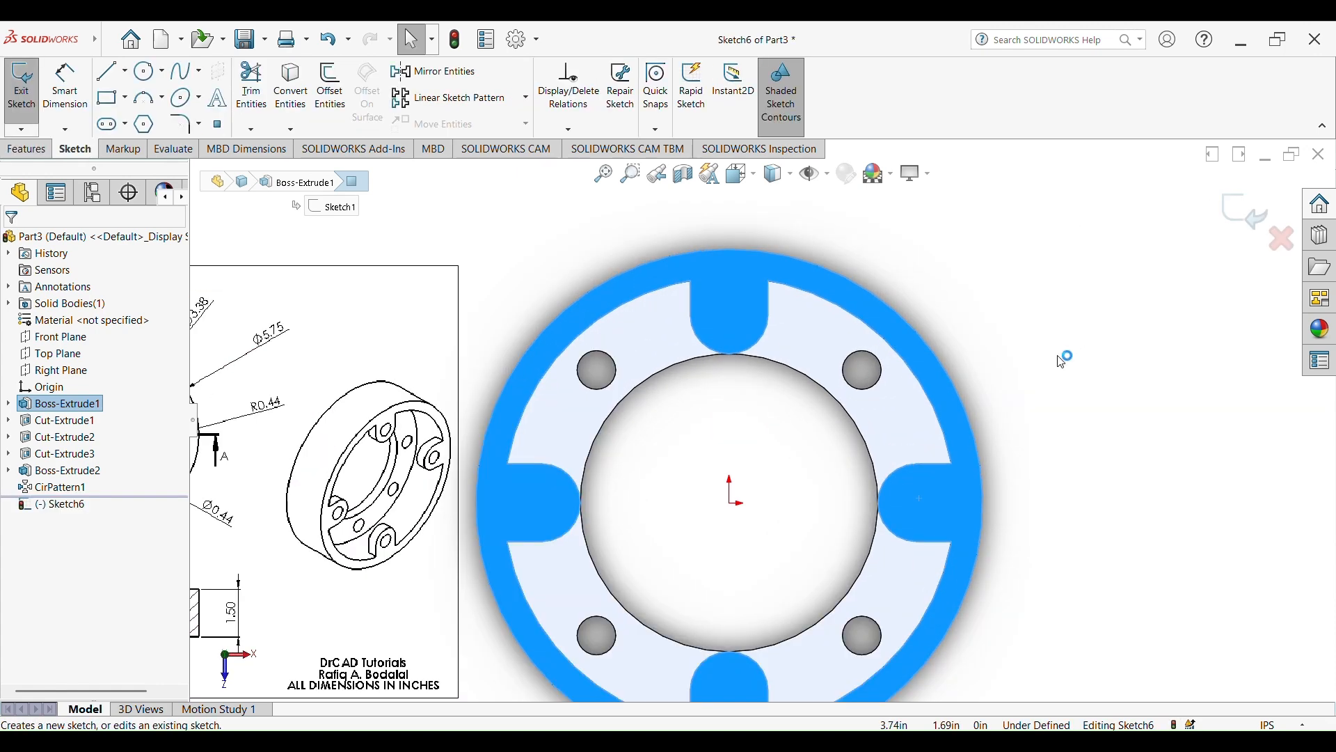
click(148, 72)
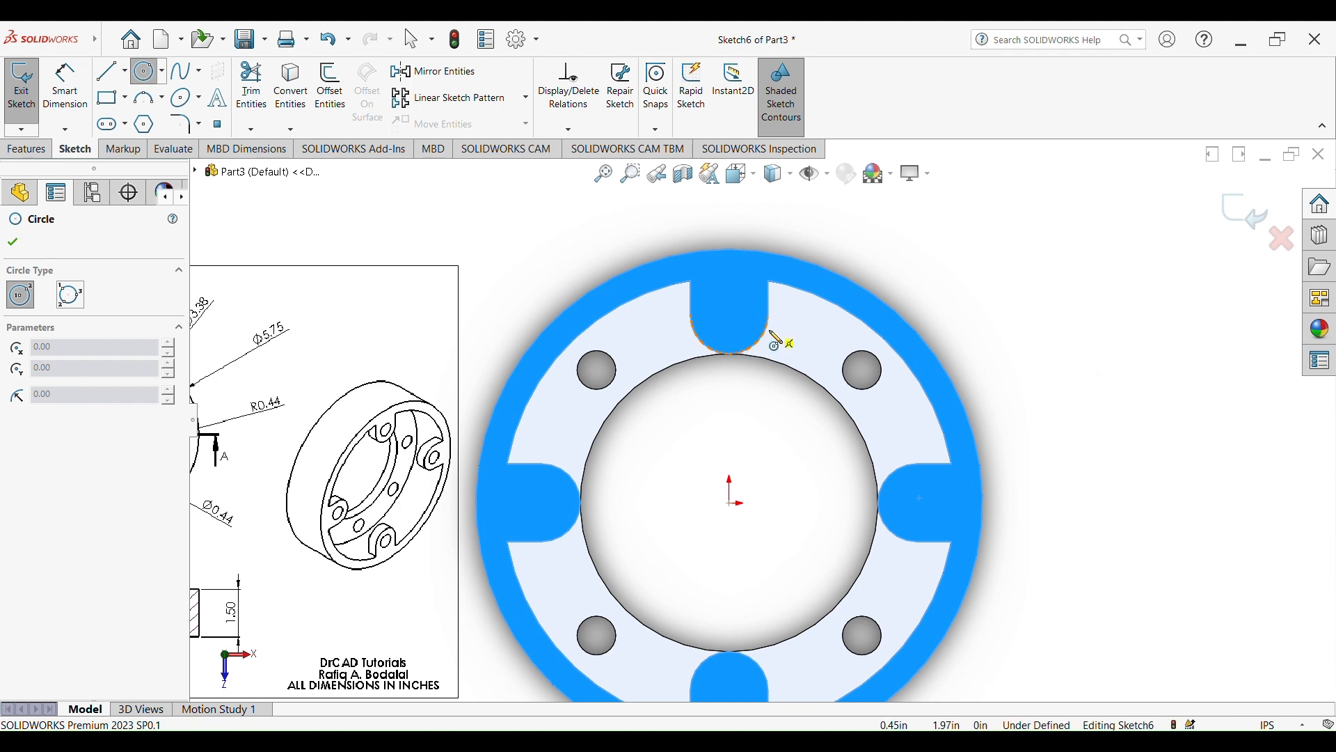
click(730, 315)
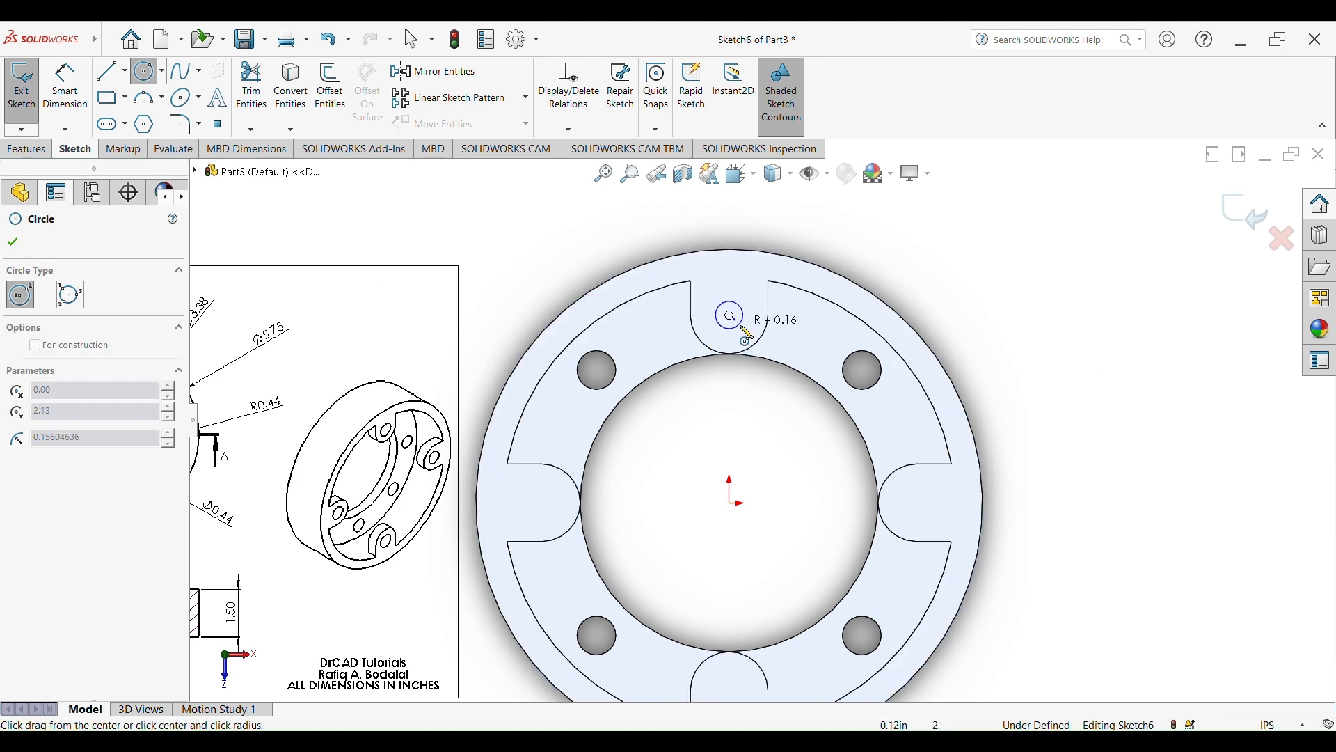
click(747, 313)
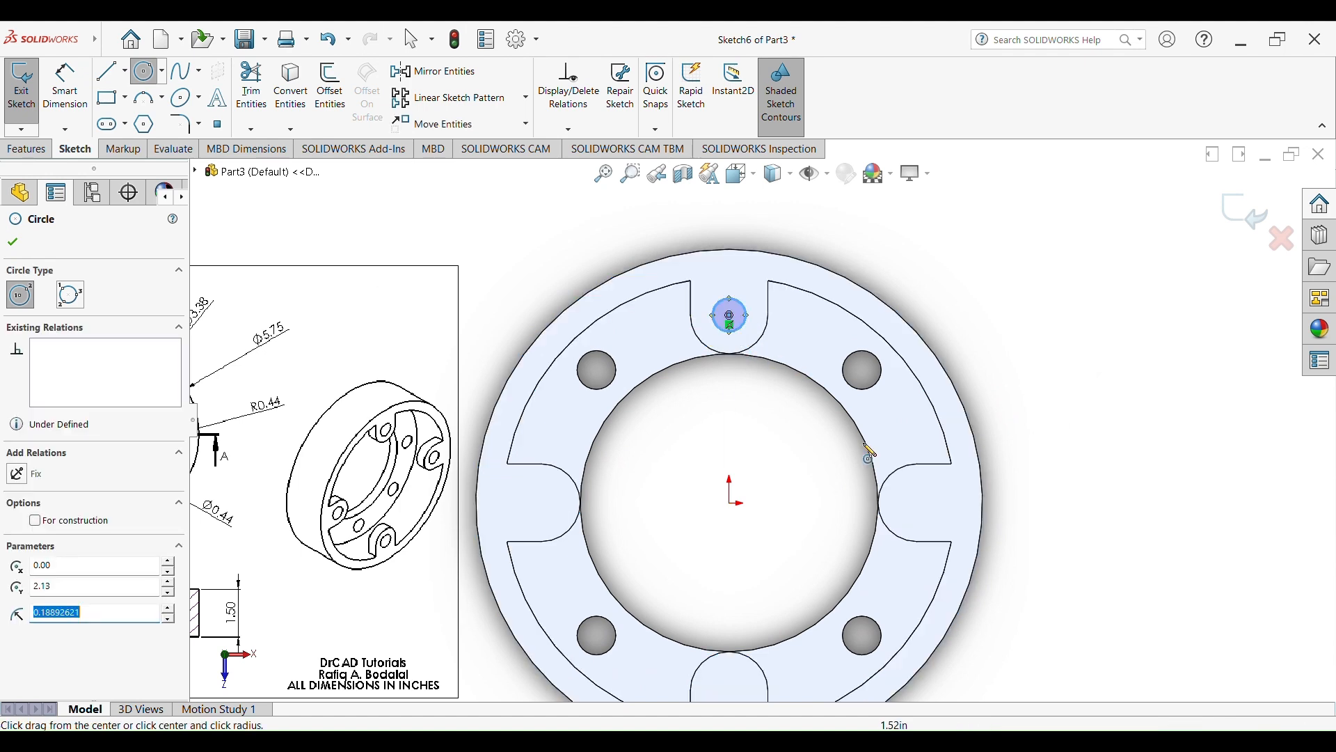
Sketch circles about 0.32 to 0.37 in across at the arc centres of the right, lower and left lugs
click(919, 503)
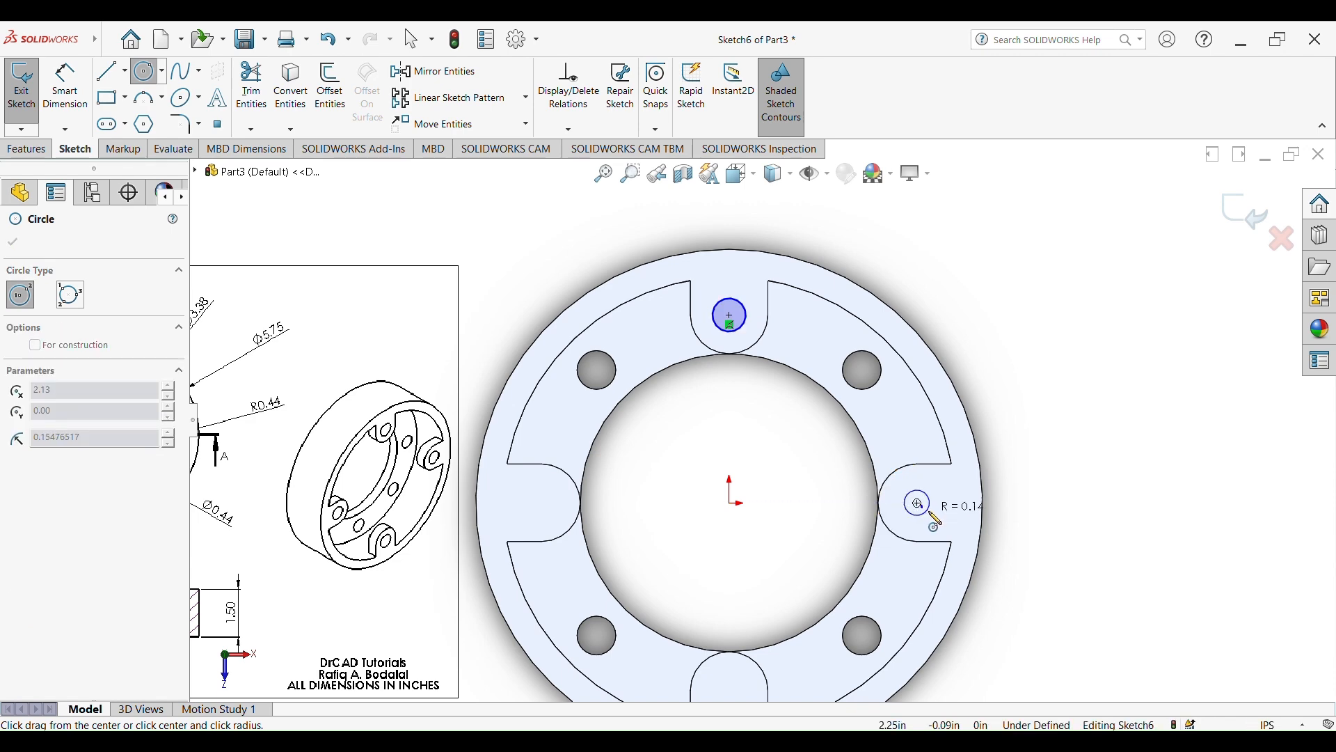
click(934, 503)
scroll(862, 596, up, 5)
scroll(793, 554, down, 5)
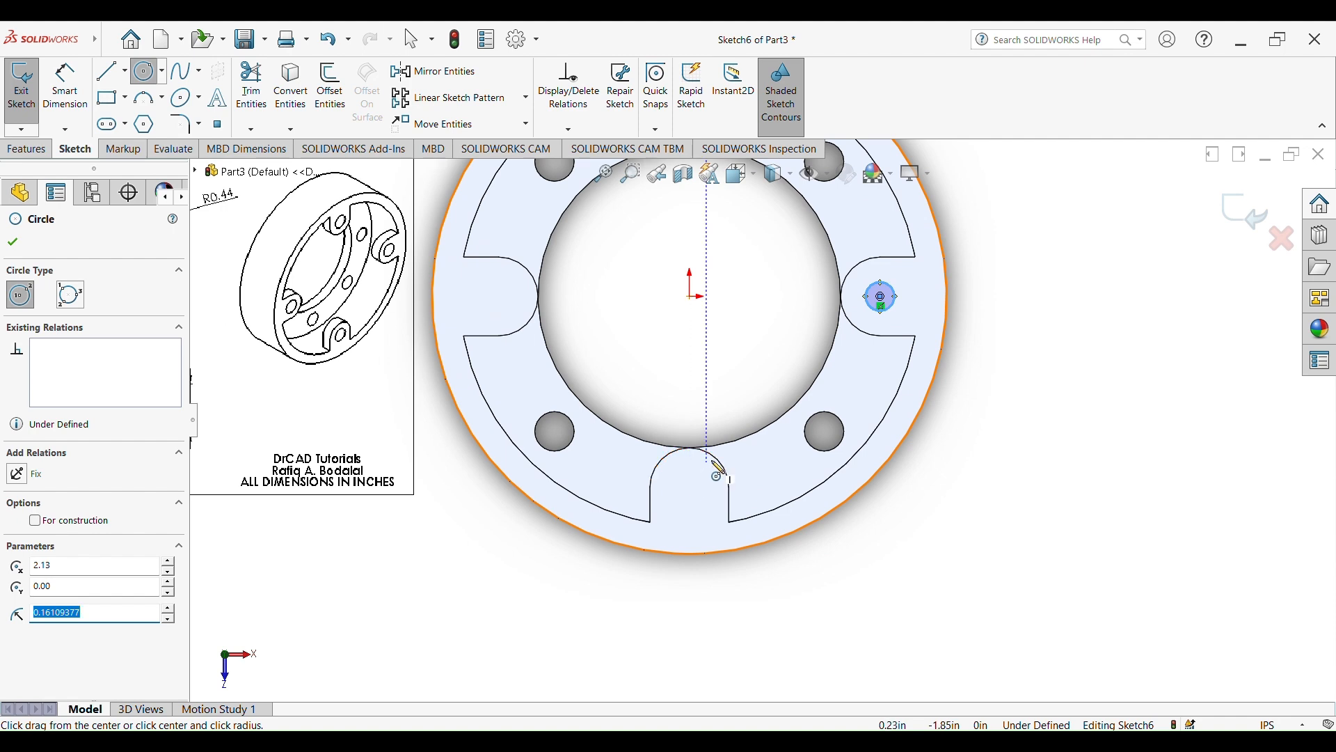
click(690, 487)
click(708, 489)
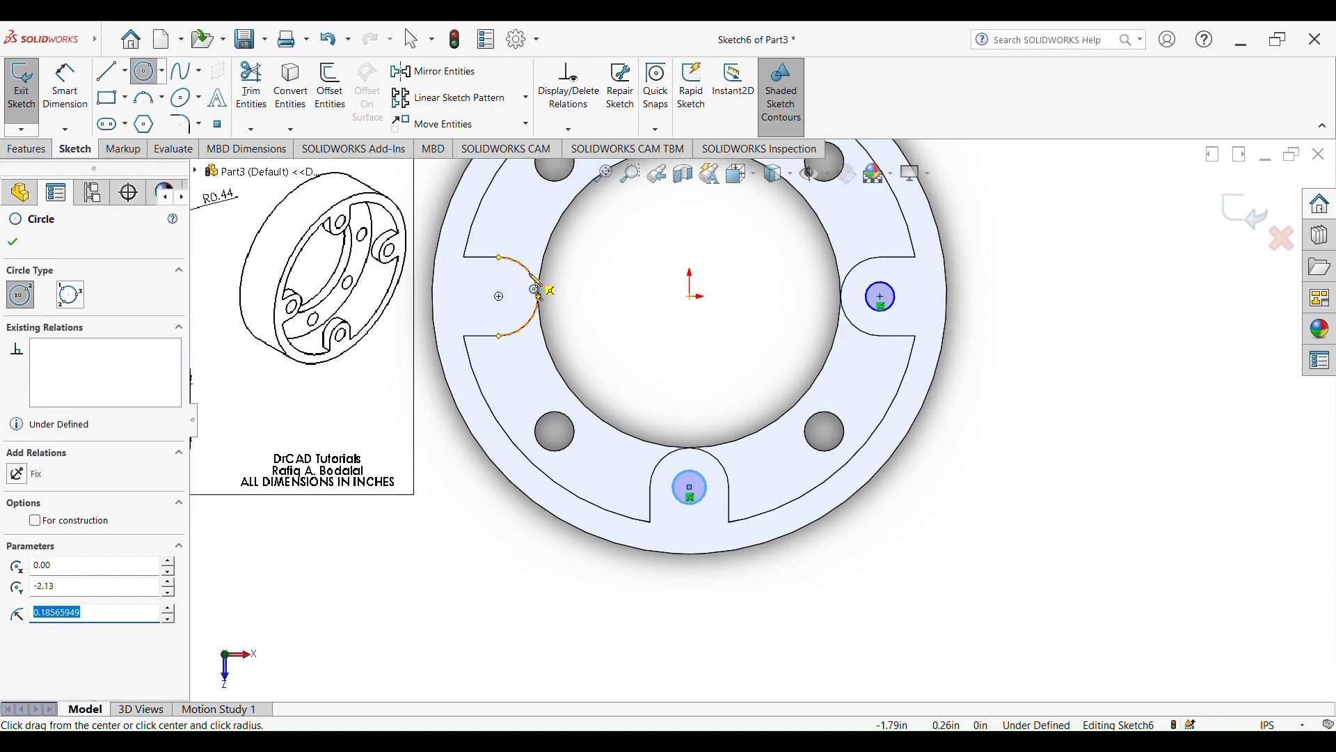
click(500, 297)
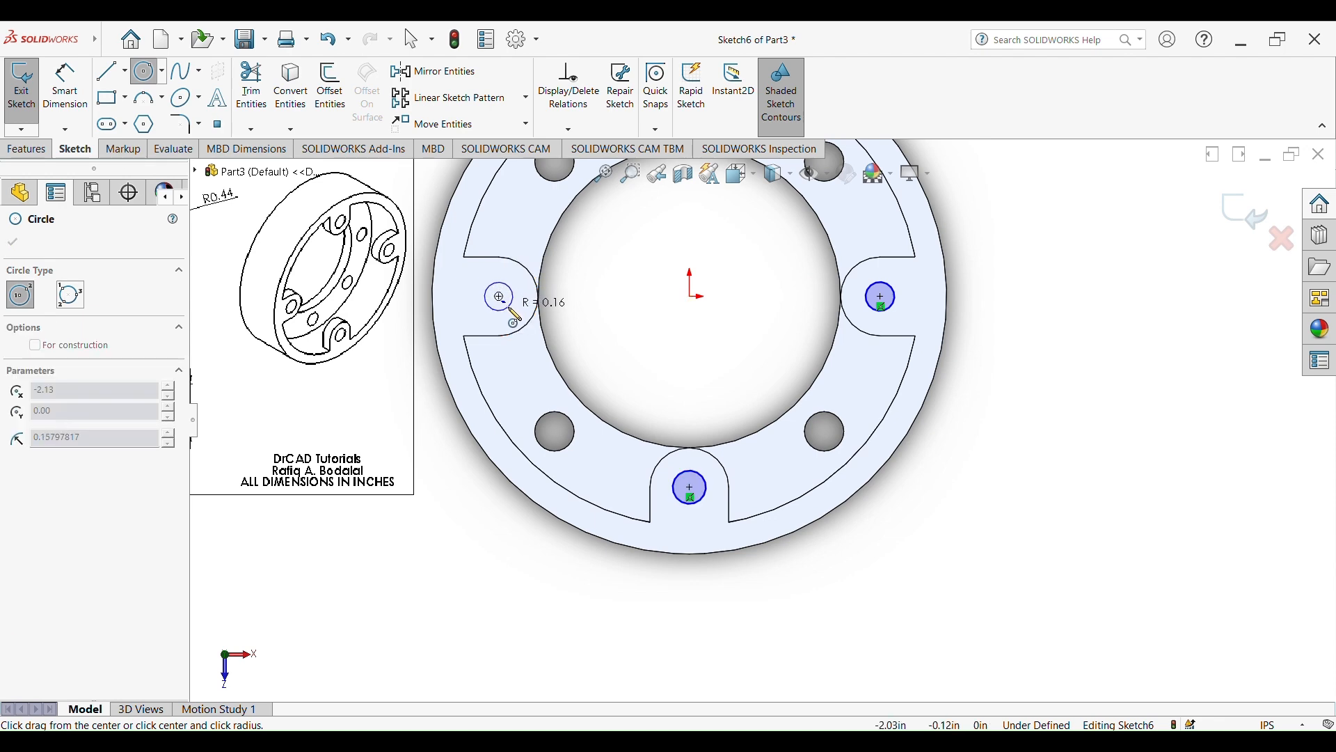
click(509, 309)
scroll(765, 412, up, 4)
Dimension the circles on the upper and right lugs to 0.44 in diameter
click(78, 82)
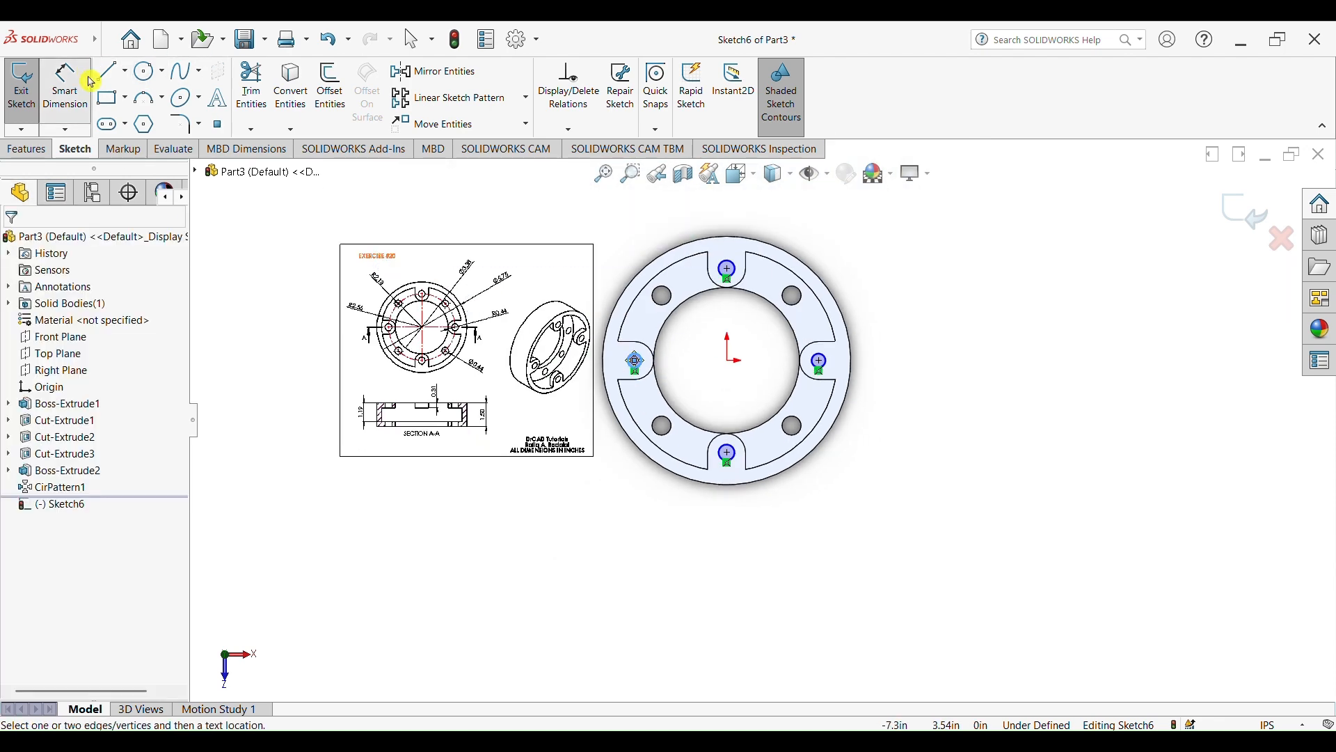
scroll(755, 240, down, 4)
click(724, 309)
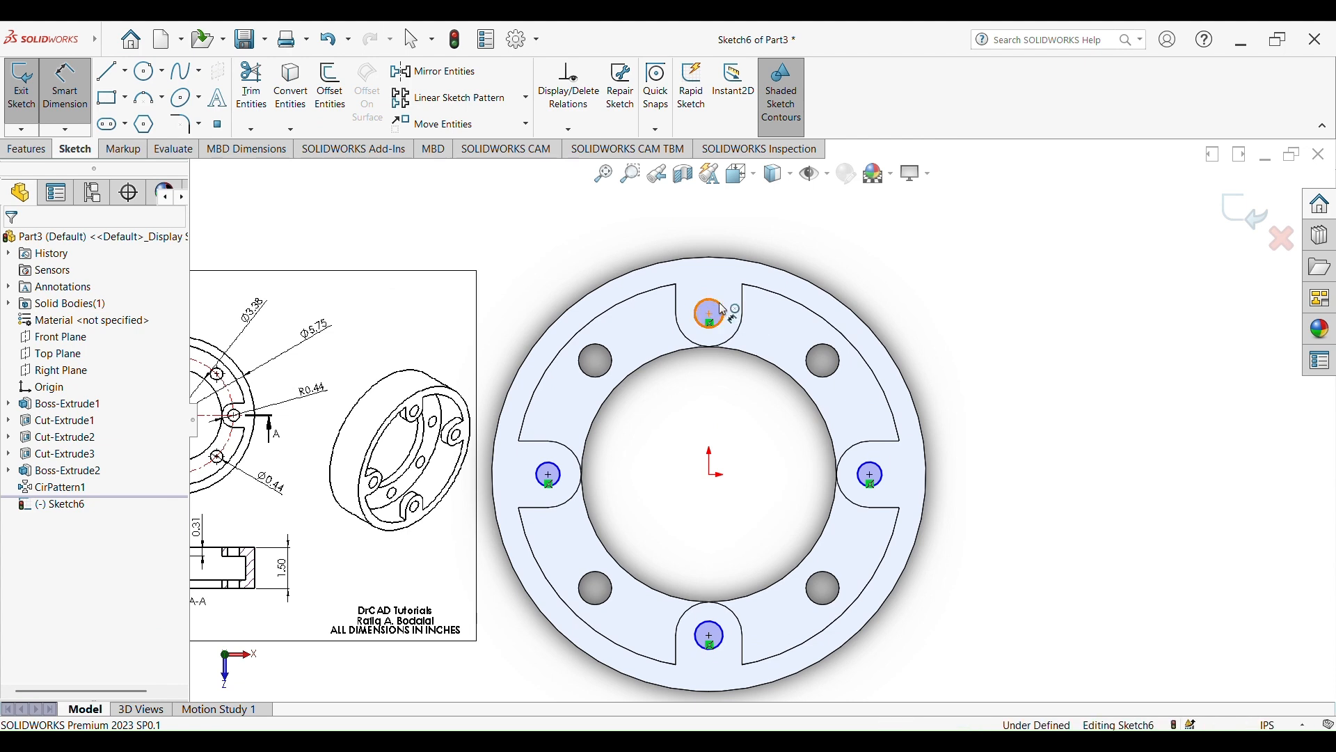
click(895, 248)
text(0.44)
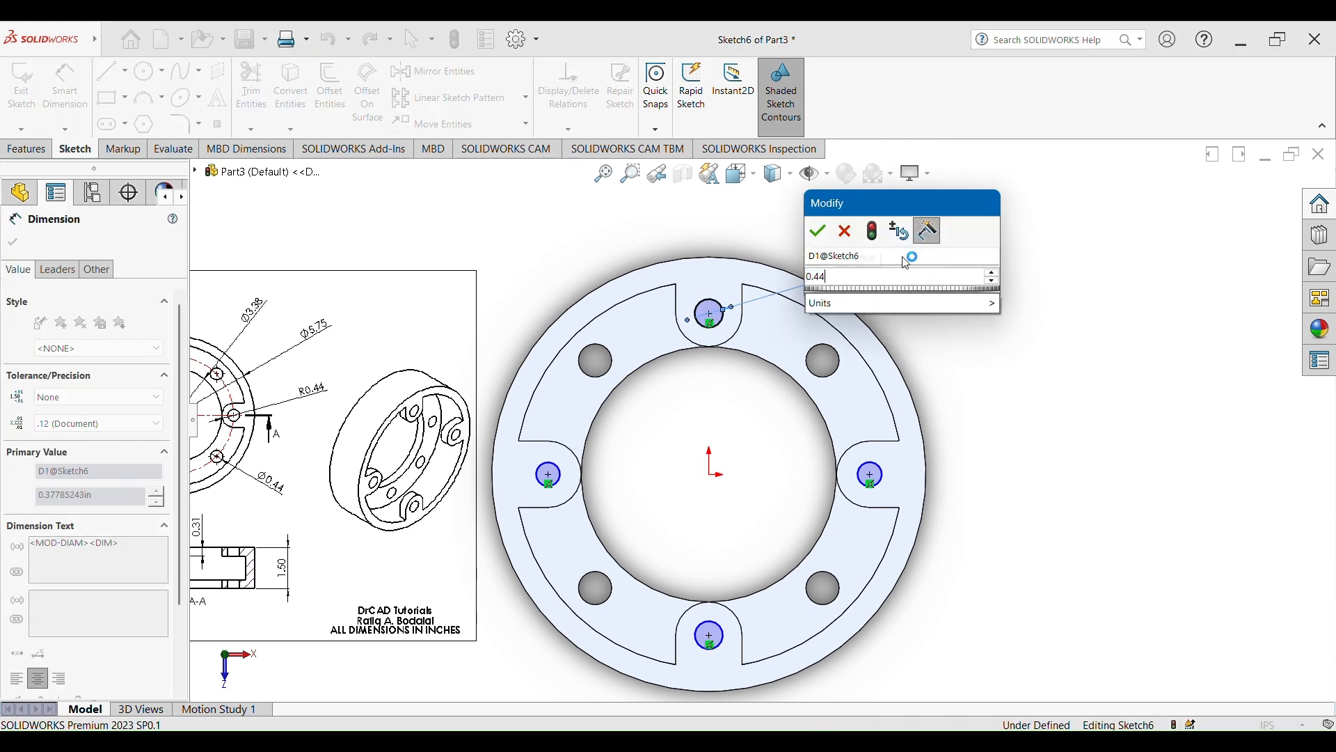
key(Return)
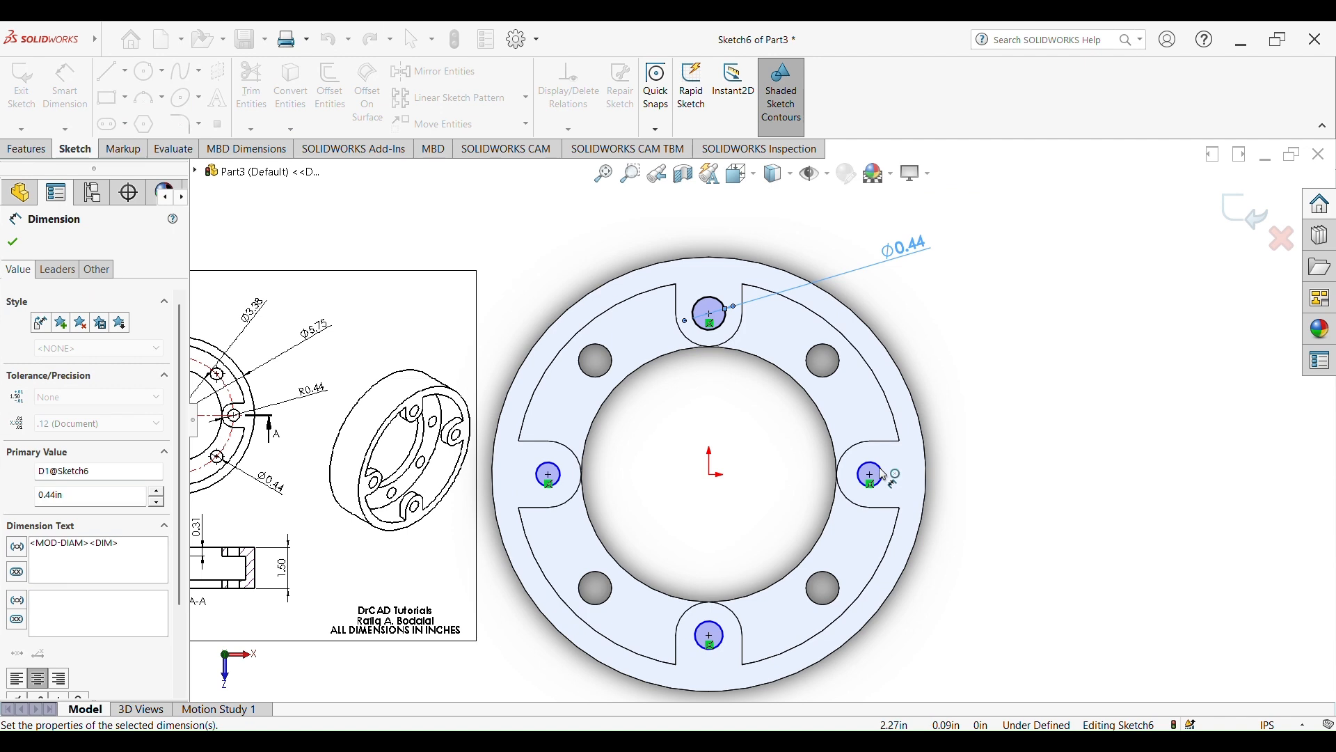
click(884, 465)
click(1051, 395)
text(0.44)
key(Return)
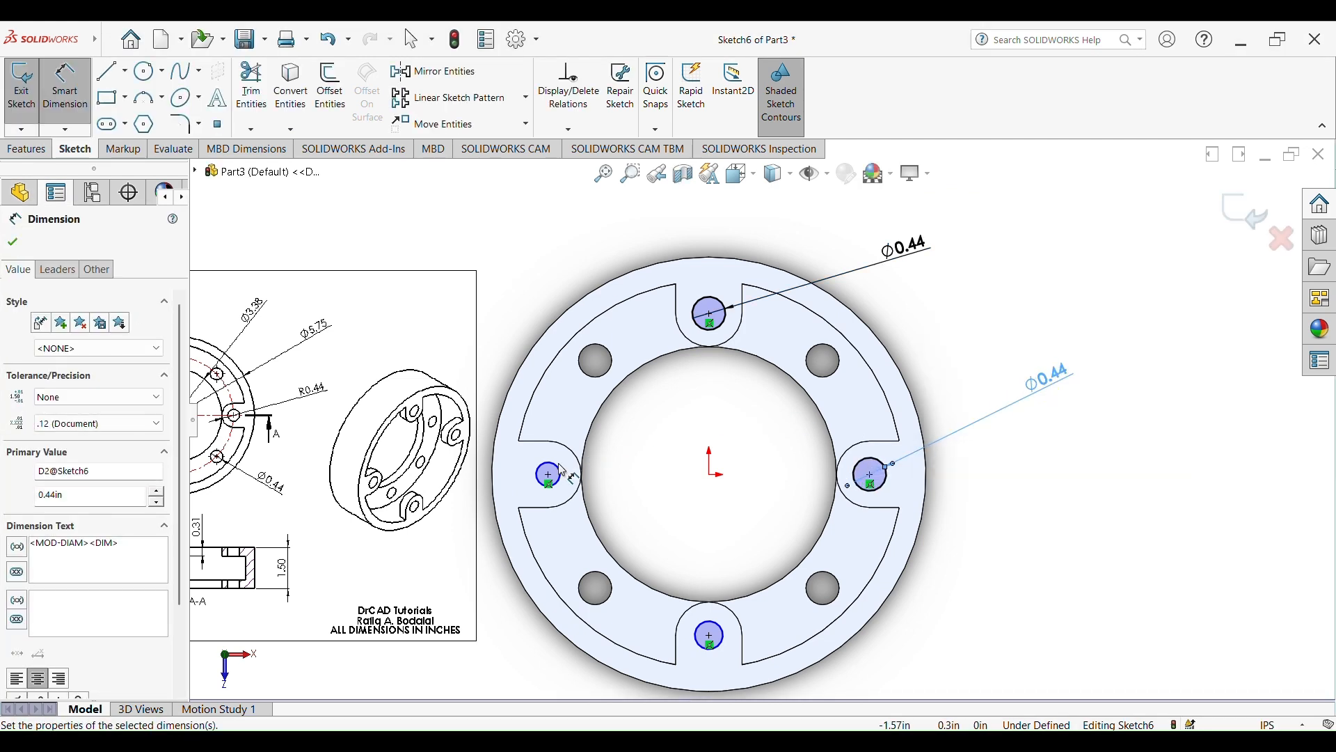
Dimension the circles on the left and lower lugs to 0.44 in diameter
click(558, 469)
click(521, 295)
text(0.44)
key(Return)
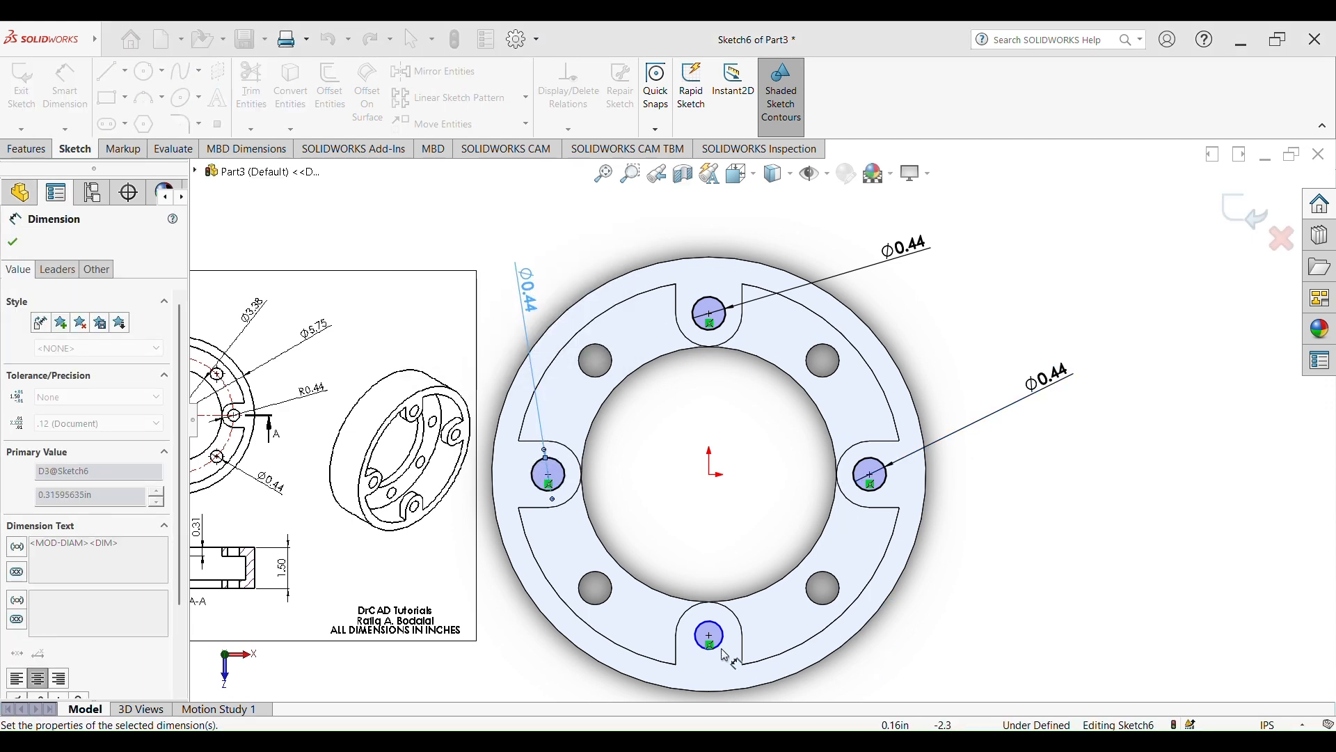
click(710, 636)
click(1123, 624)
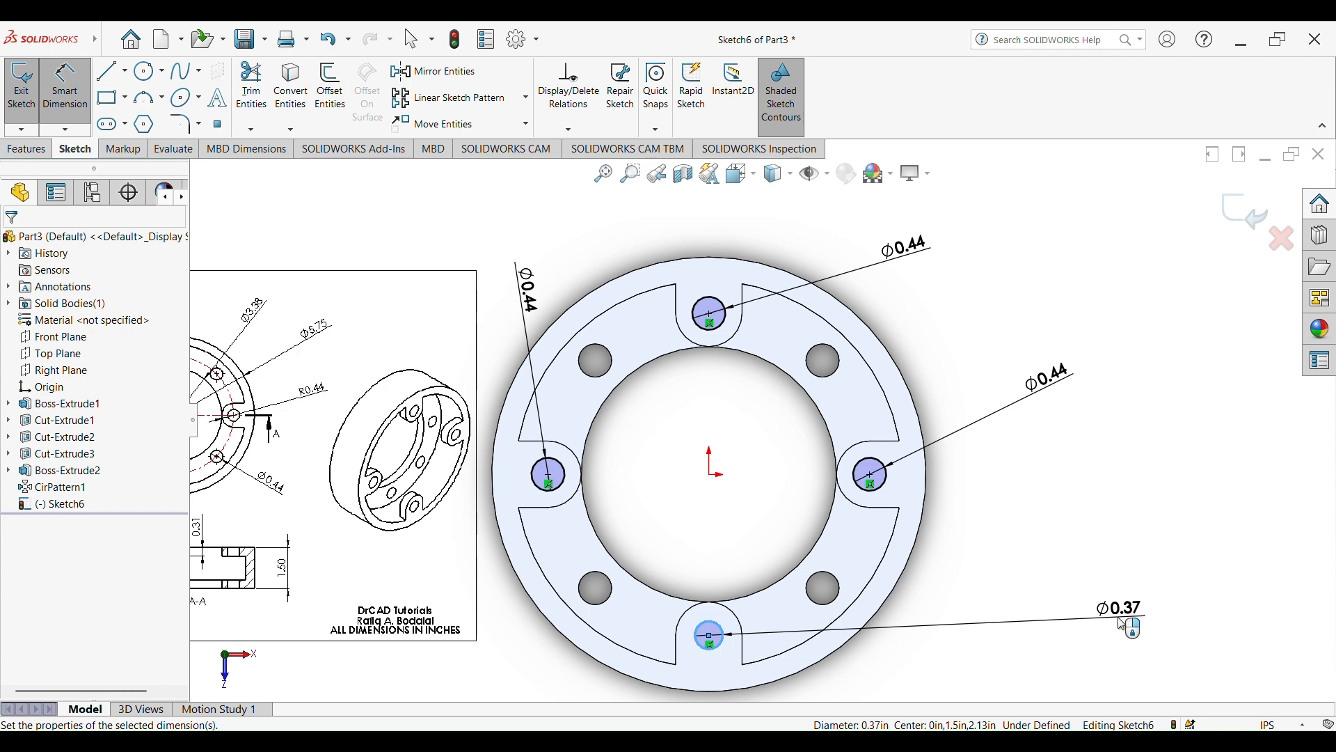
text(0.44)
key(Return)
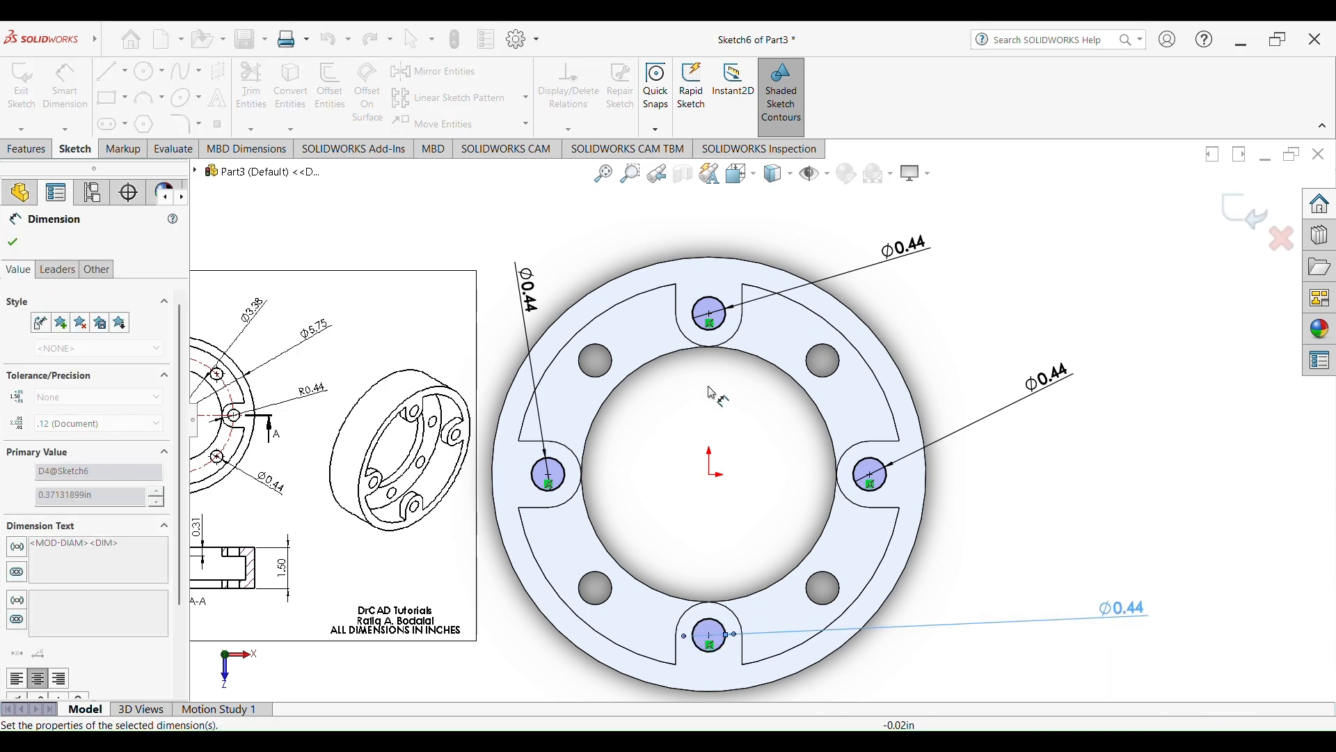
Cut the four lug circles into holes through the lugs with a blind extruded cut 0.60 in deep
click(28, 150)
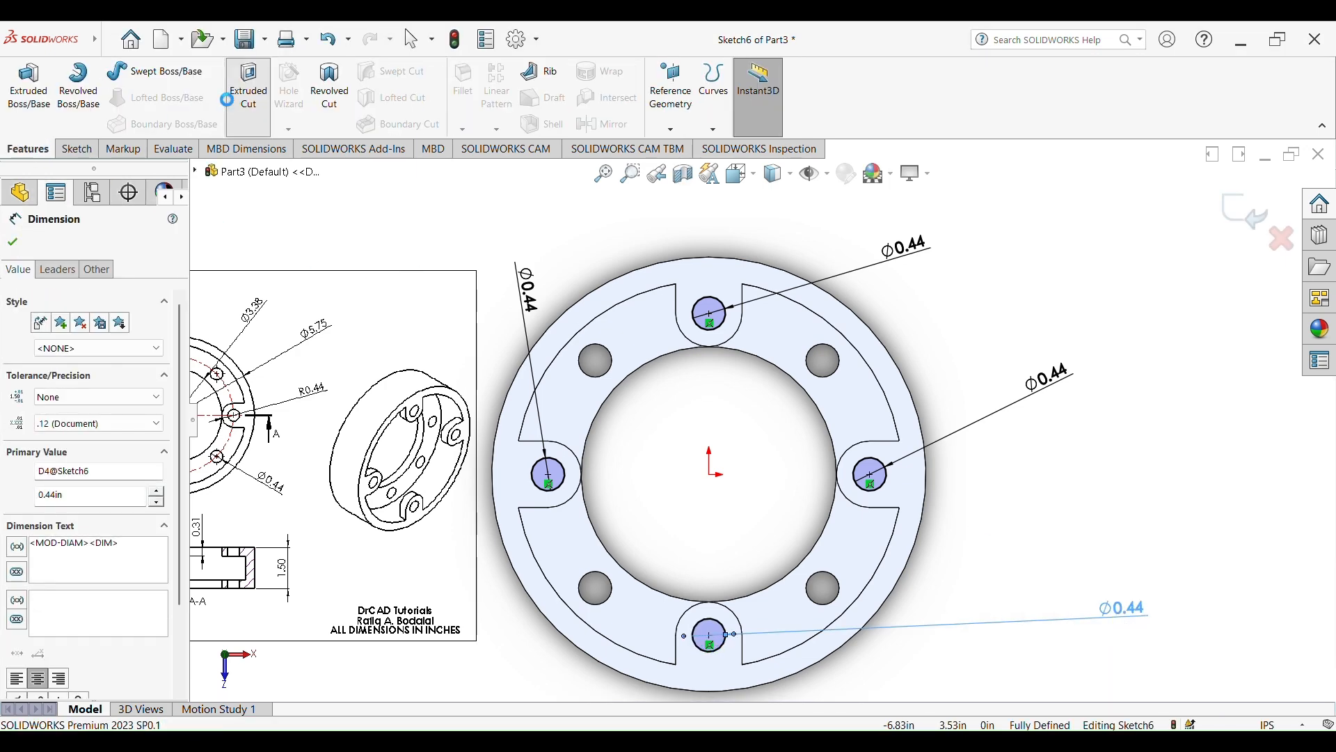
click(247, 94)
middle_drag(1121, 421, 1169, 369)
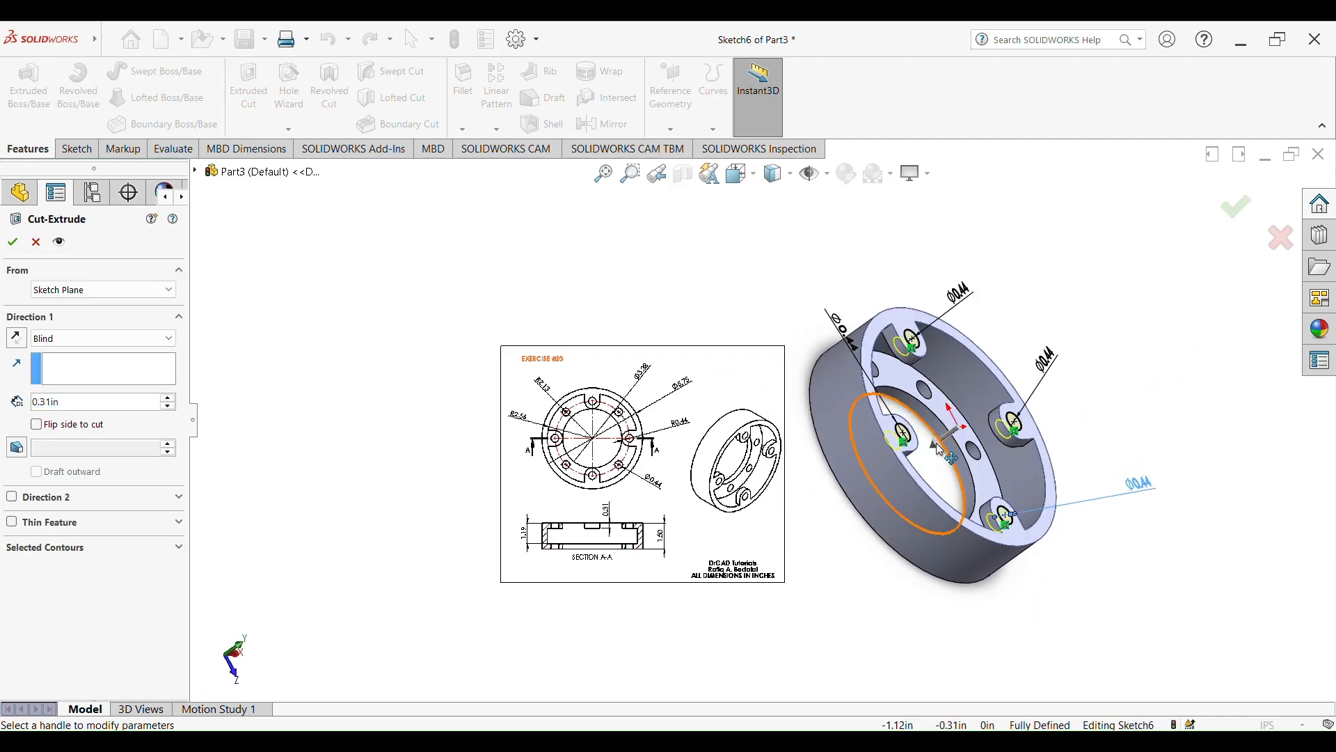
scroll(944, 446, down, 5)
drag(937, 422, 955, 399)
middle_drag(954, 401, 973, 491)
click(1235, 210)
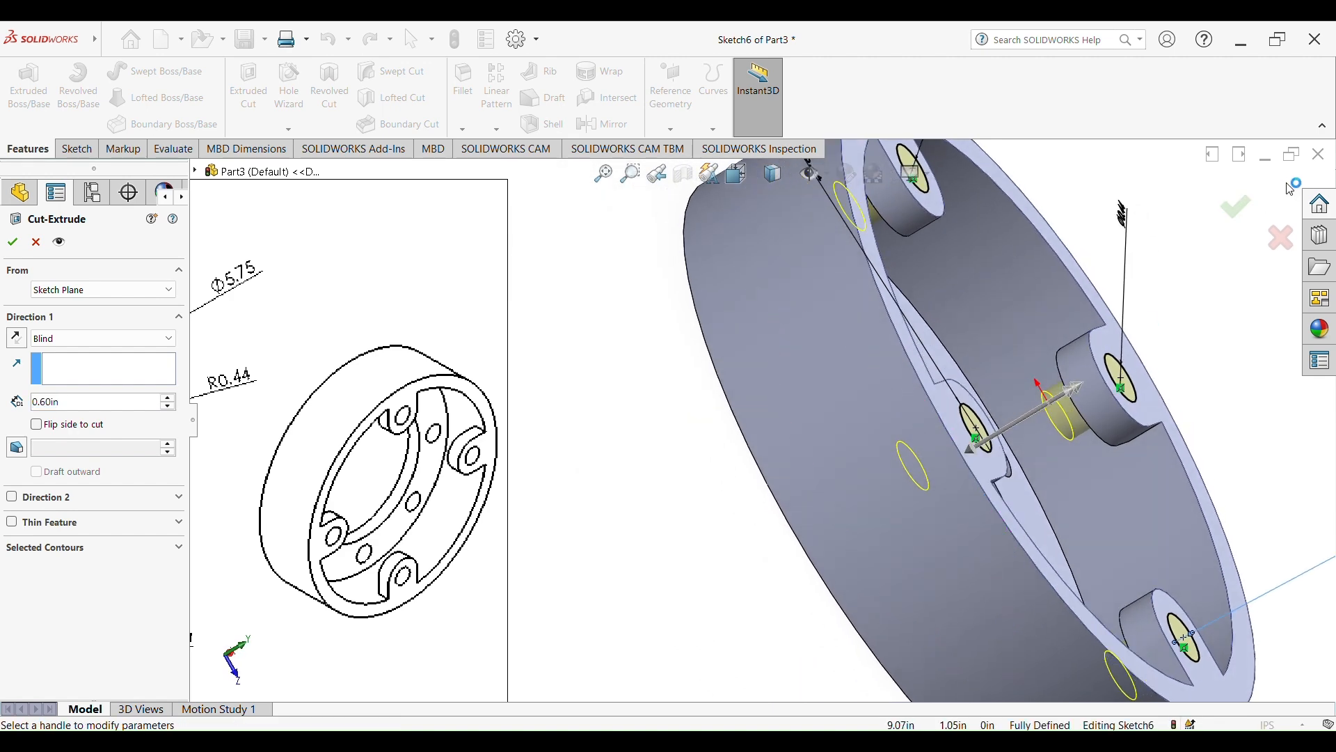
scroll(1178, 367, up, 6)
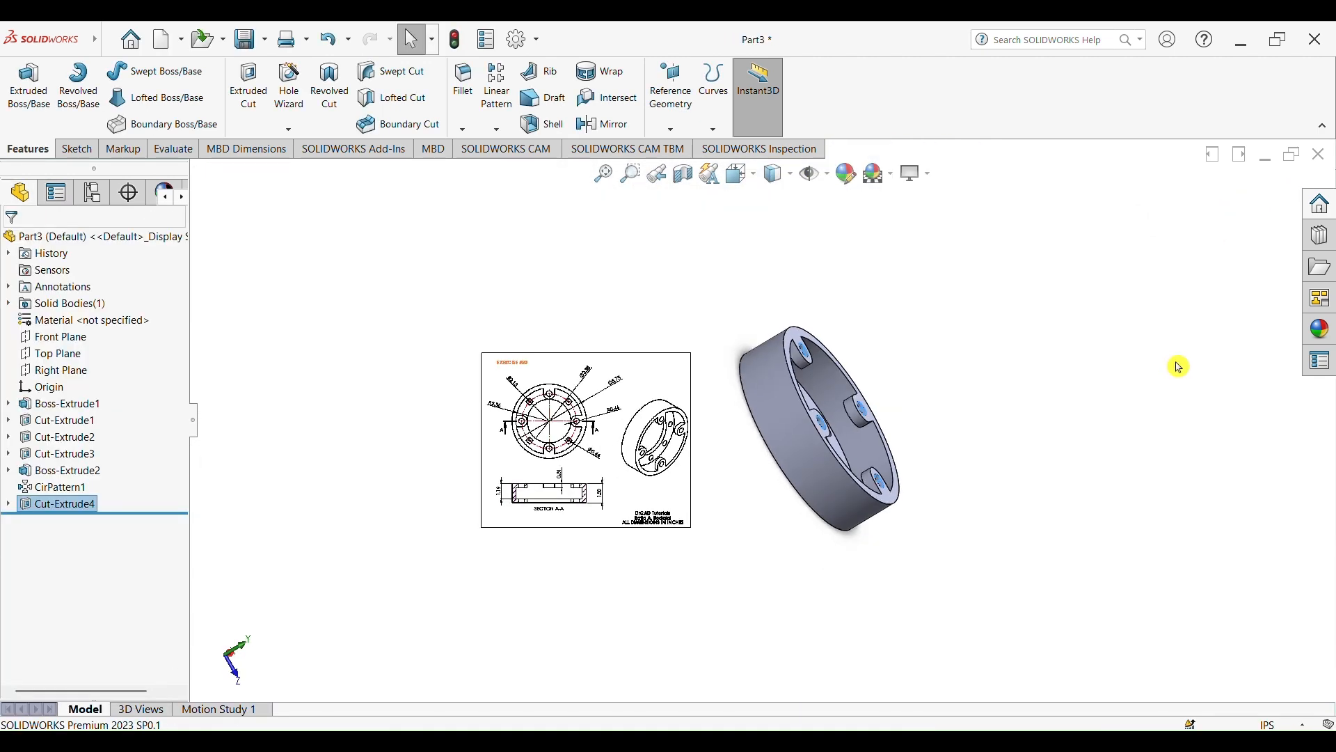
middle_drag(1042, 425, 988, 492)
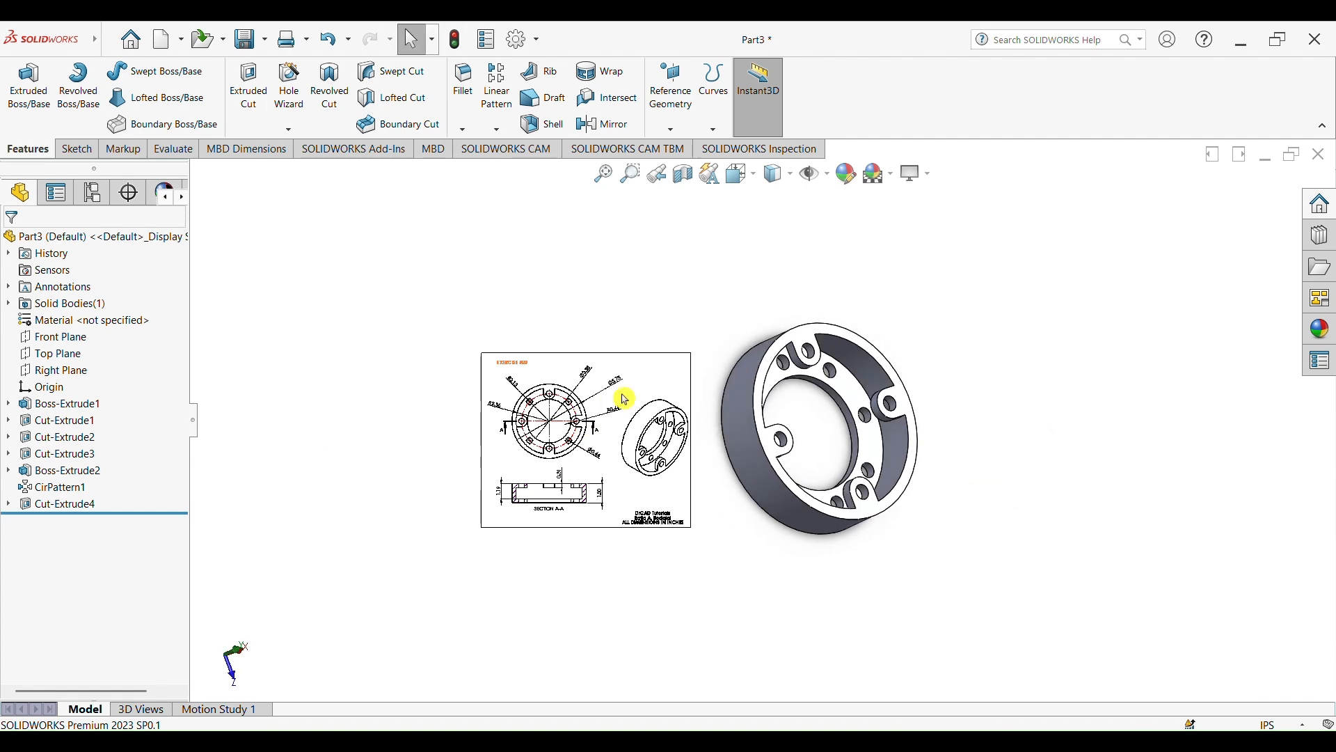
scroll(621, 400, down, 3)
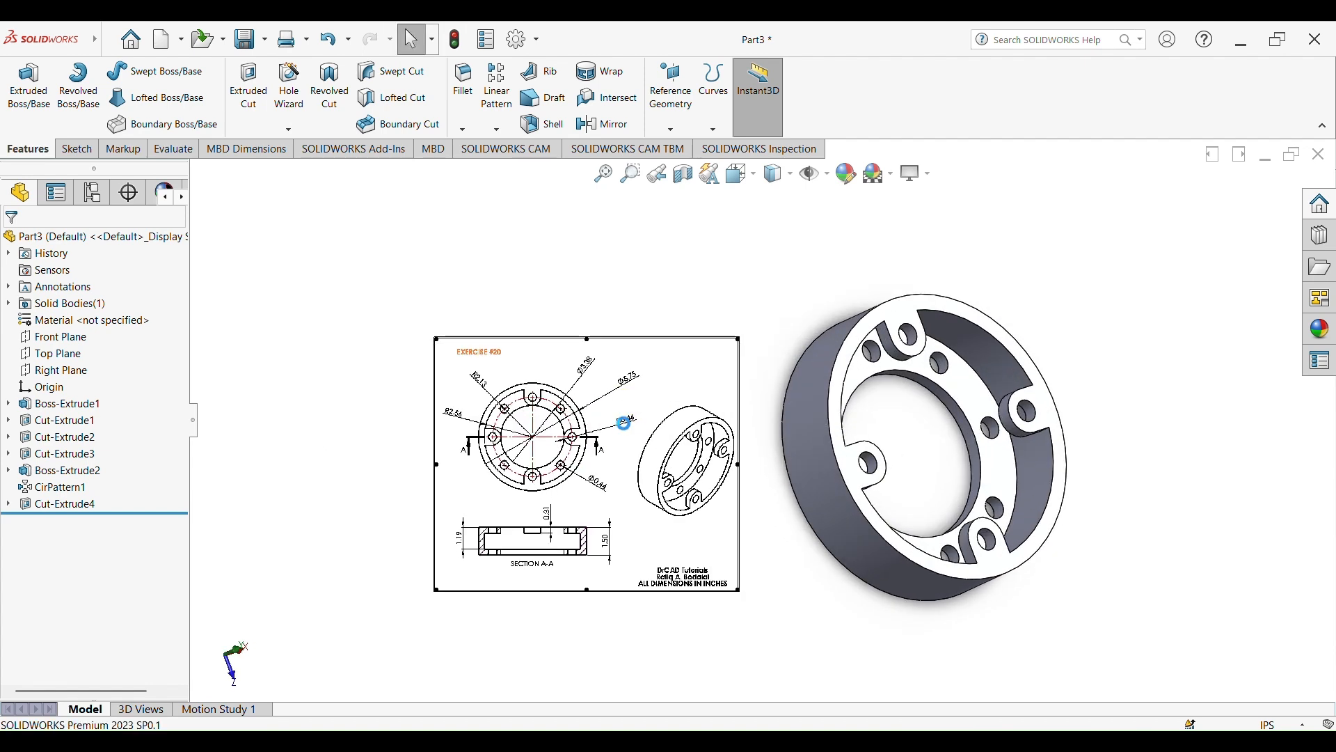
Display the finished ring in perspective, tilted so that its lug side faces upward
middle_drag(1079, 507, 1088, 391)
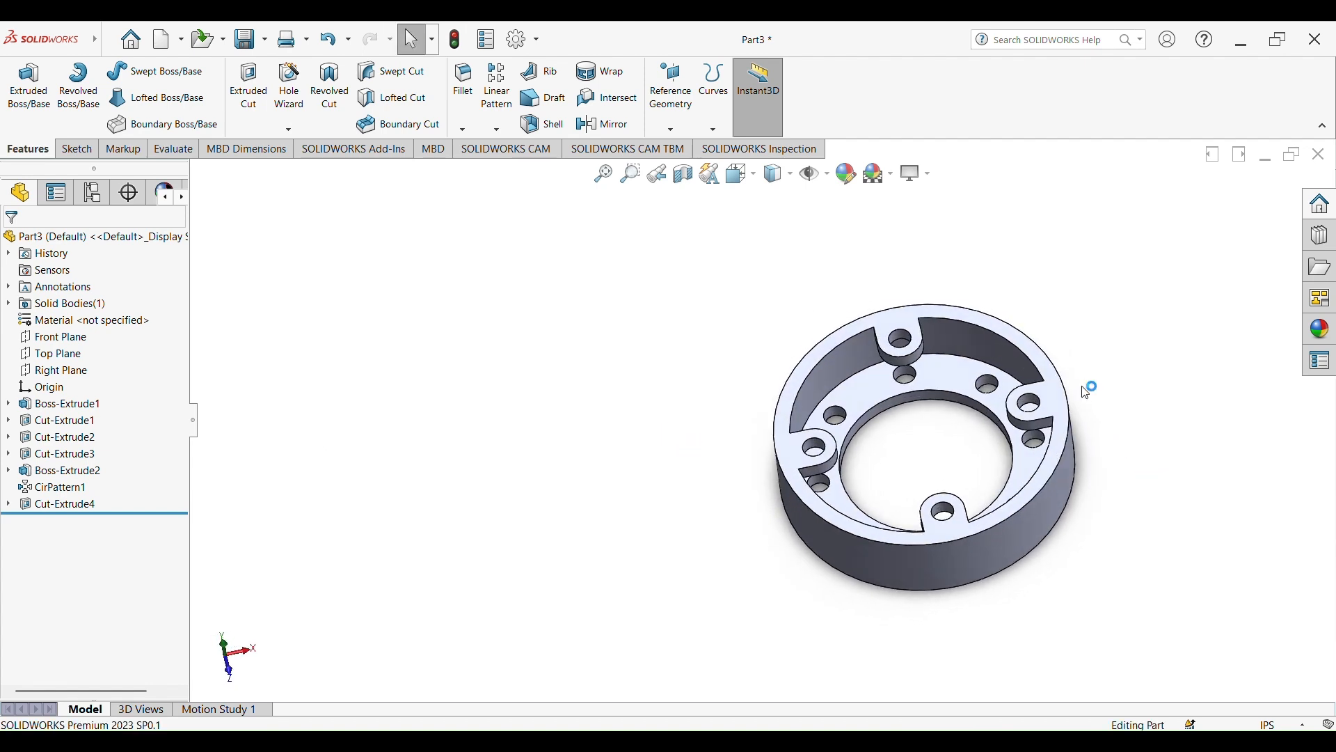
click(917, 174)
click(949, 235)
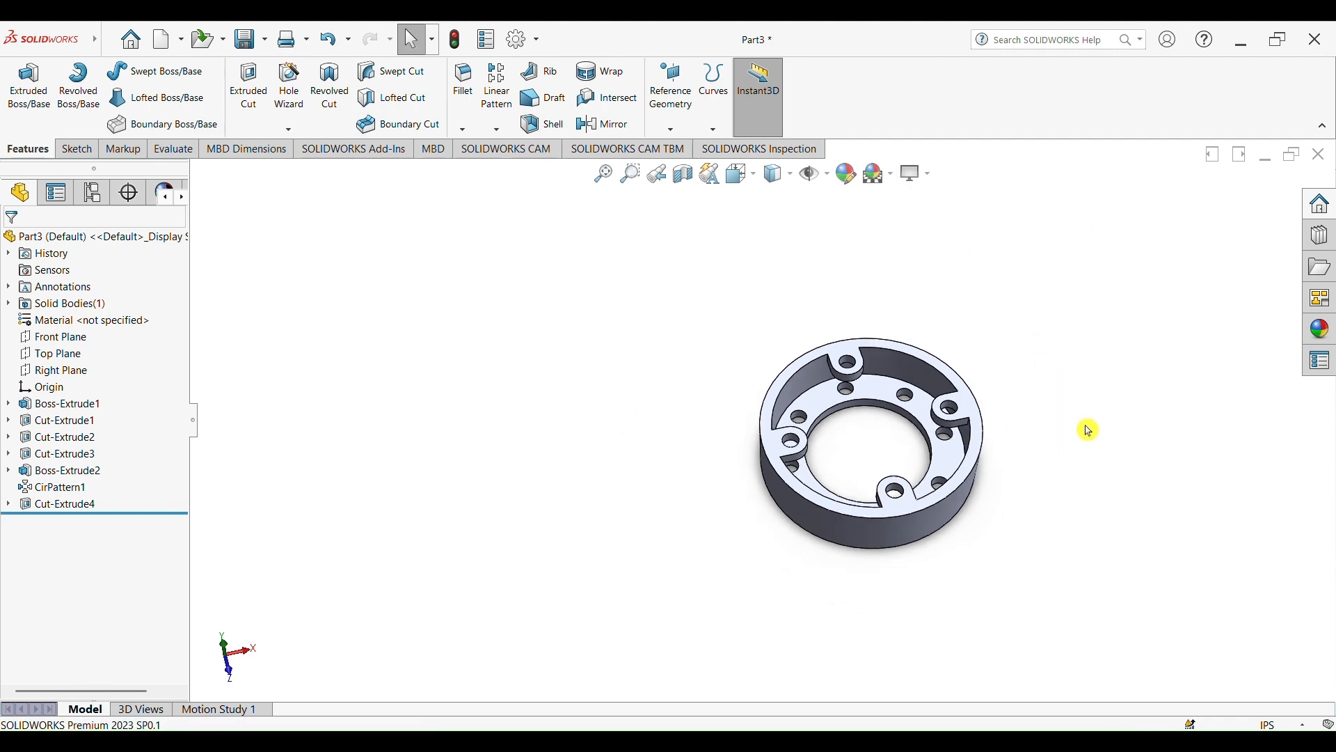
Apply a grey appearance from the Metal category to the whole ring part
click(846, 173)
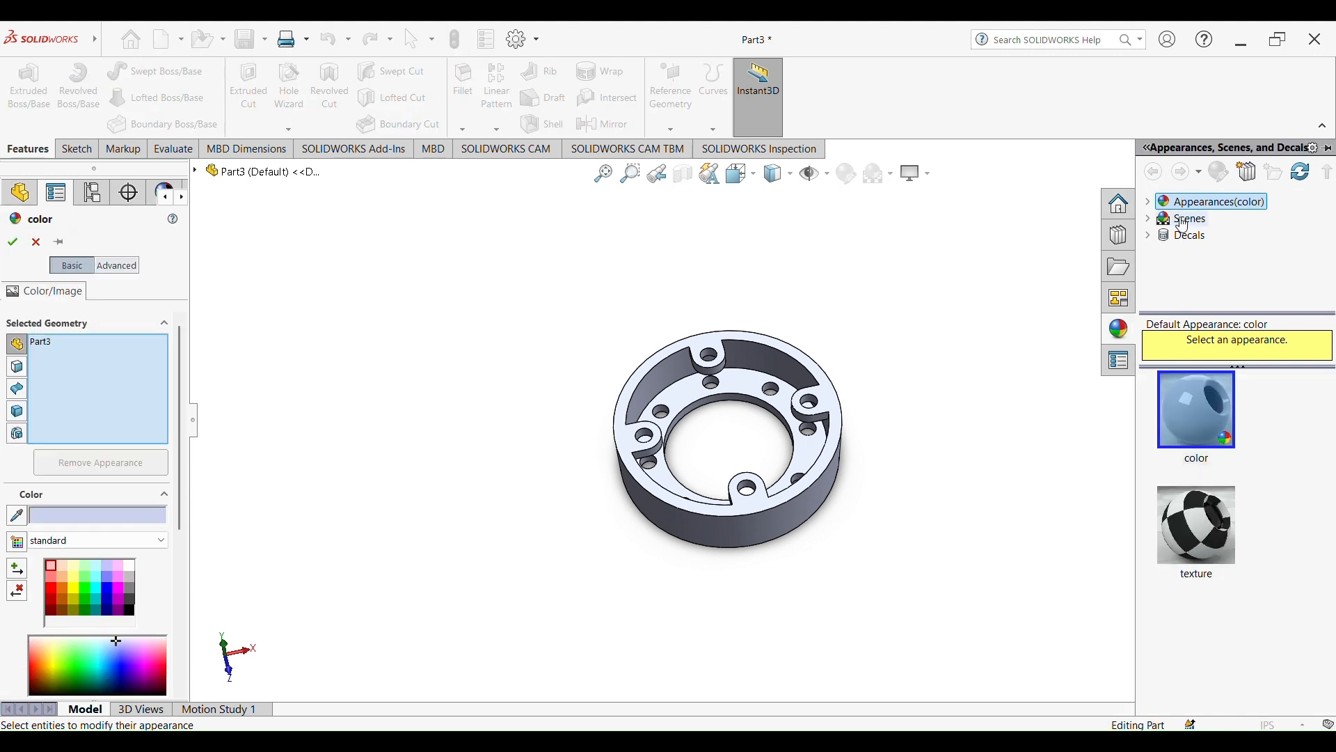
click(1150, 202)
click(1196, 235)
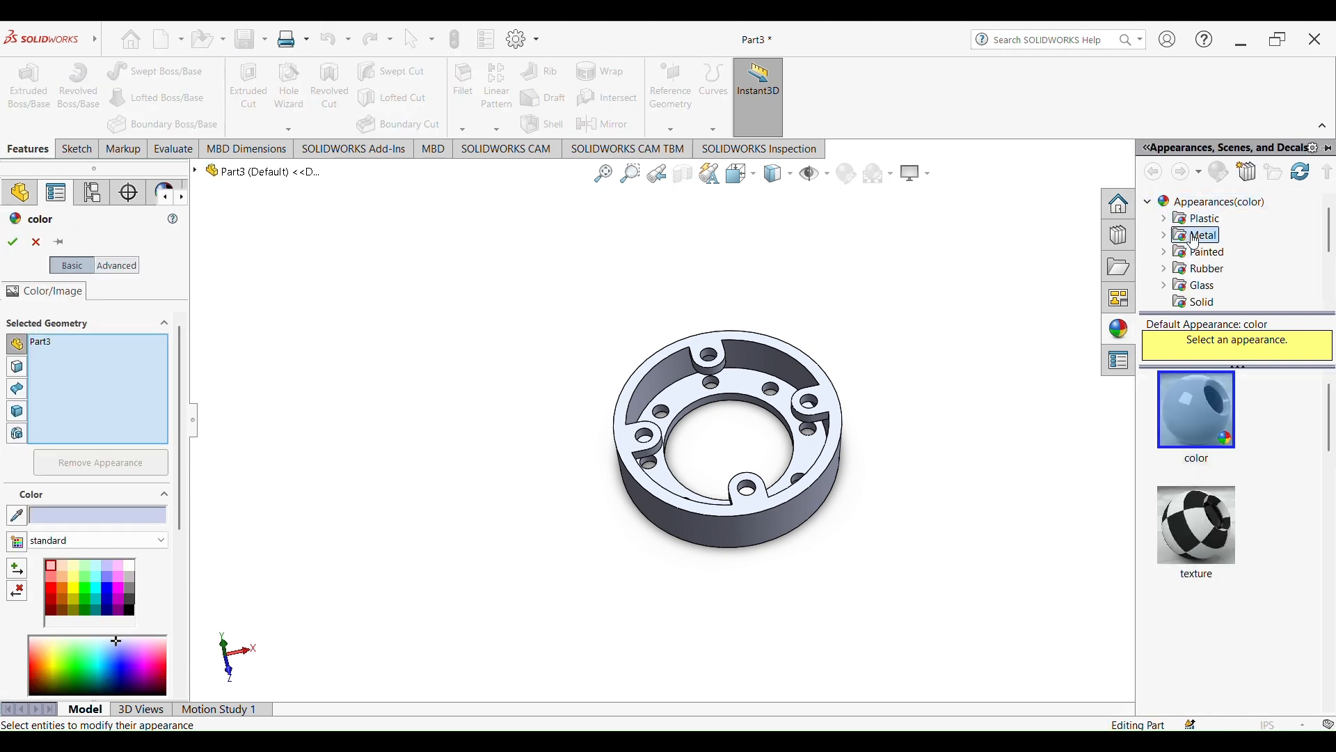
drag(1219, 430, 1014, 408)
click(1243, 210)
middle_drag(1035, 501, 900, 402)
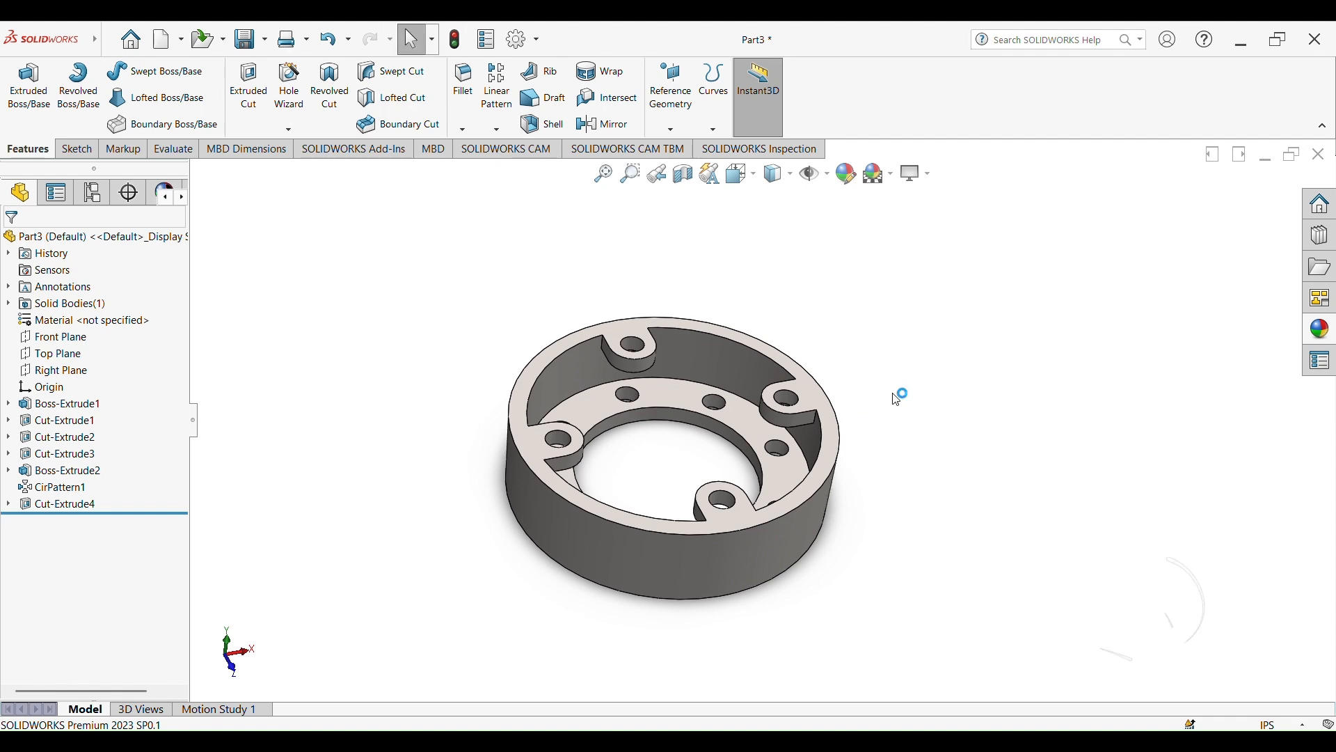
mouse_move(896, 398)
middle_down()
mouse_move(917, 420)
mouse_move(904, 408)
middle_up()
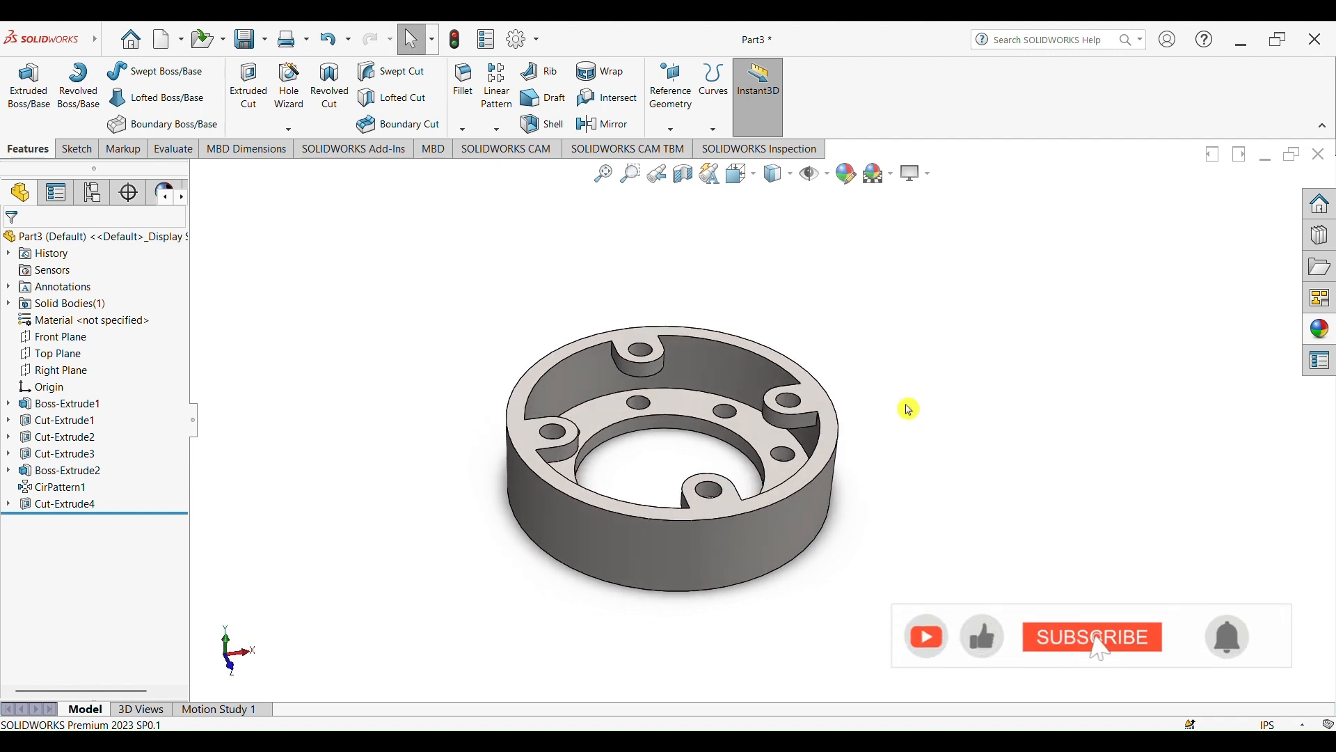